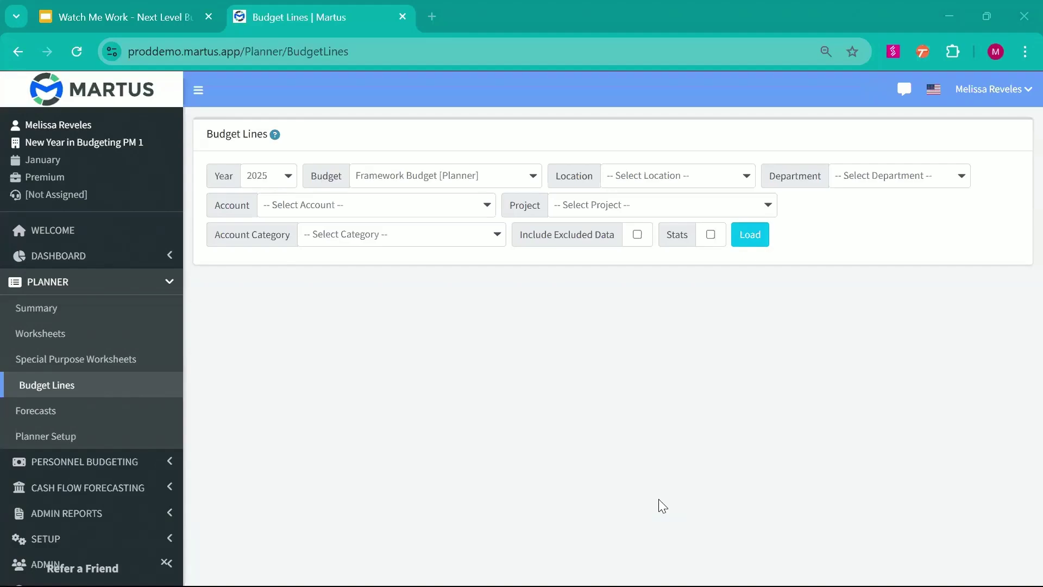
In Planner Setup, set the 2025 Actuals & Budget as the planner budget and unlock all of its worksheets
{"action": "left_click", "coordinate": [56, 444]}
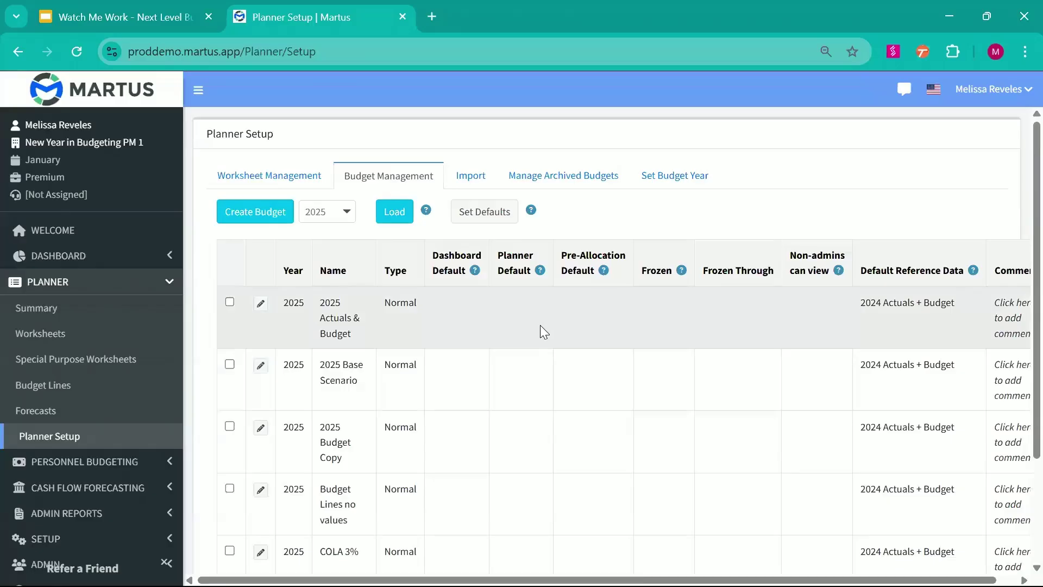
{"action": "scroll", "coordinate": [485, 472], "scroll_direction": "down", "scroll_amount": 3}
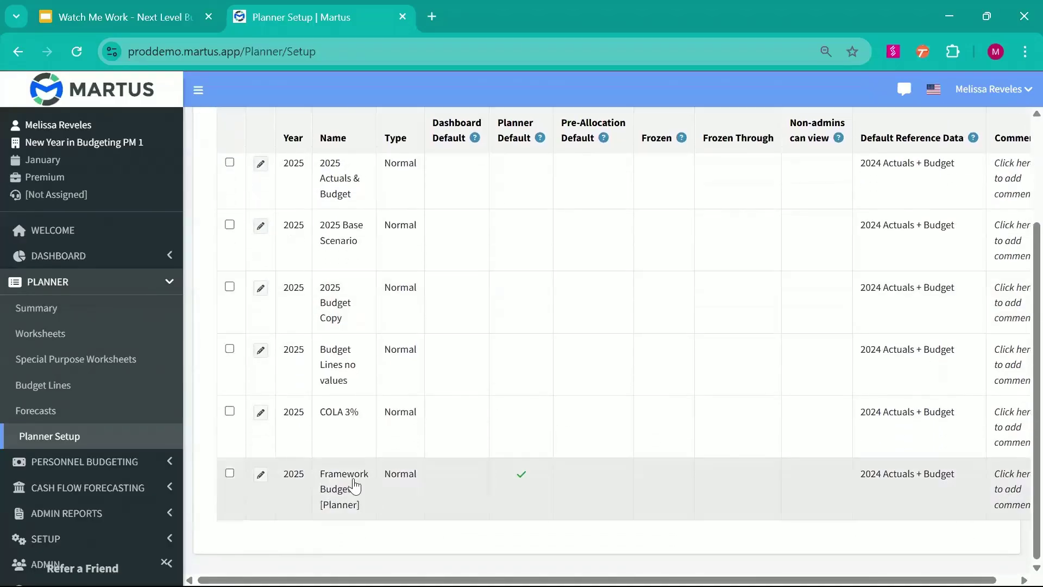
{"action": "scroll", "coordinate": [489, 470], "scroll_direction": "up", "scroll_amount": 1}
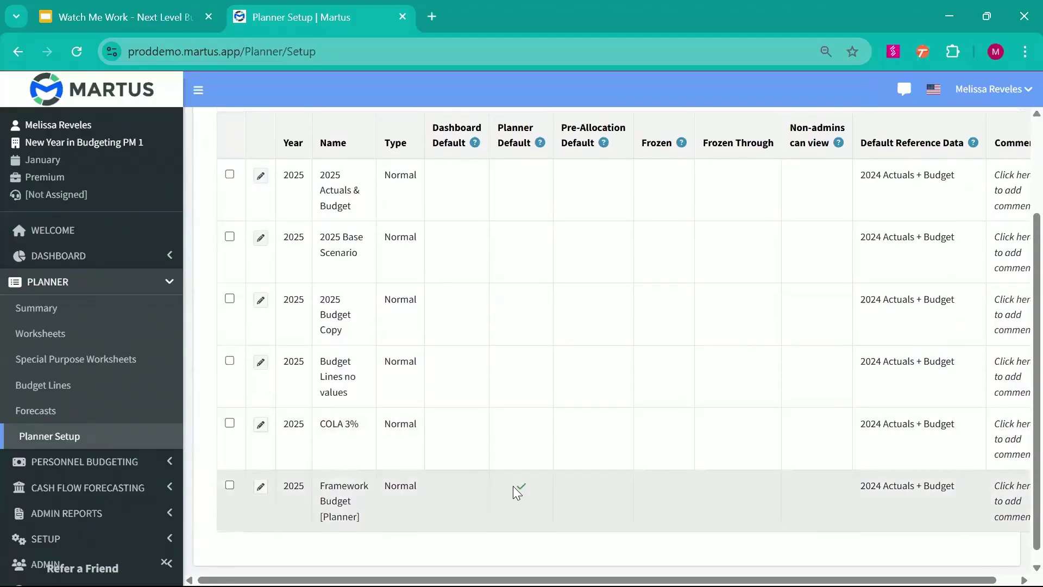
{"action": "left_click", "coordinate": [230, 174]}
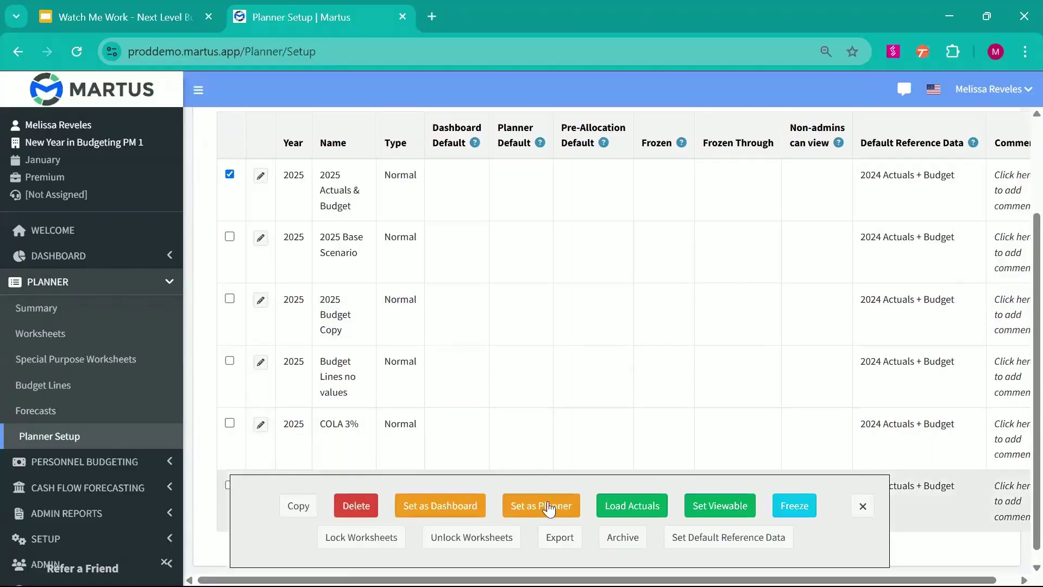
{"action": "left_click", "coordinate": [526, 505]}
{"action": "left_click", "coordinate": [579, 155]}
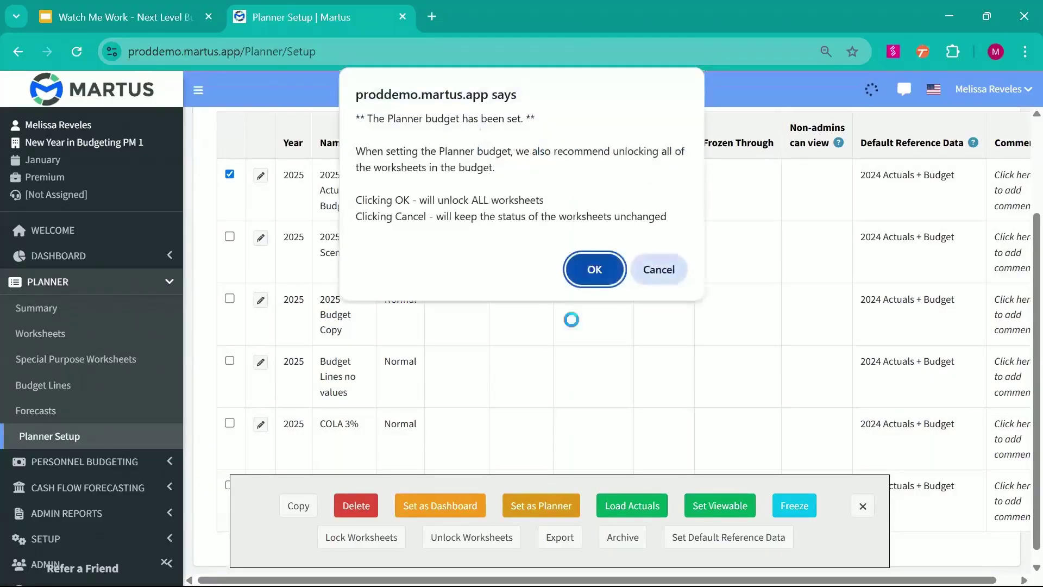
{"action": "left_click", "coordinate": [596, 270]}
{"action": "left_click", "coordinate": [521, 377]}
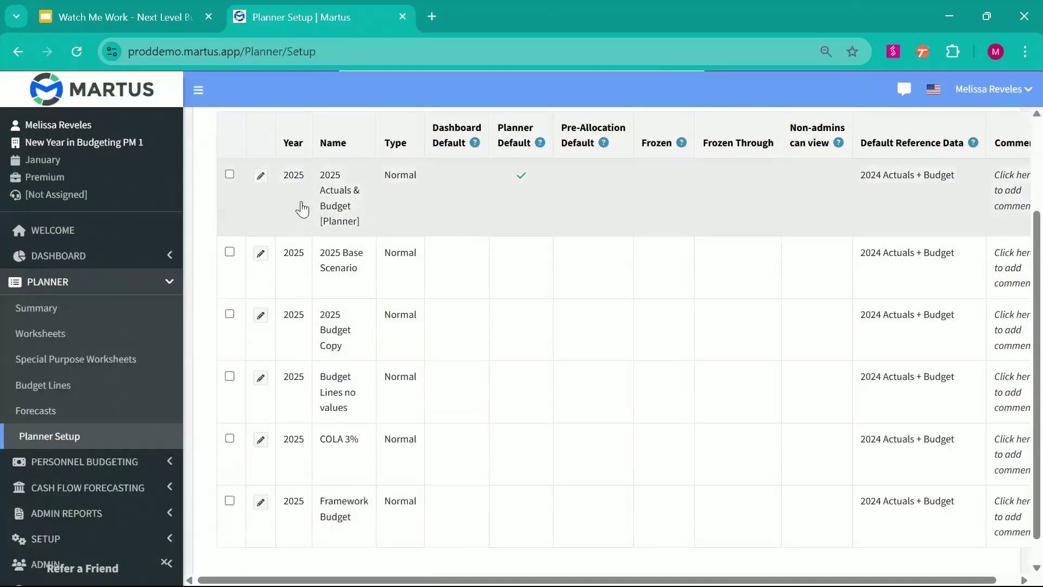
Archive the 2025 Actuals & Budget under the name "Archive"
{"action": "left_click", "coordinate": [229, 174]}
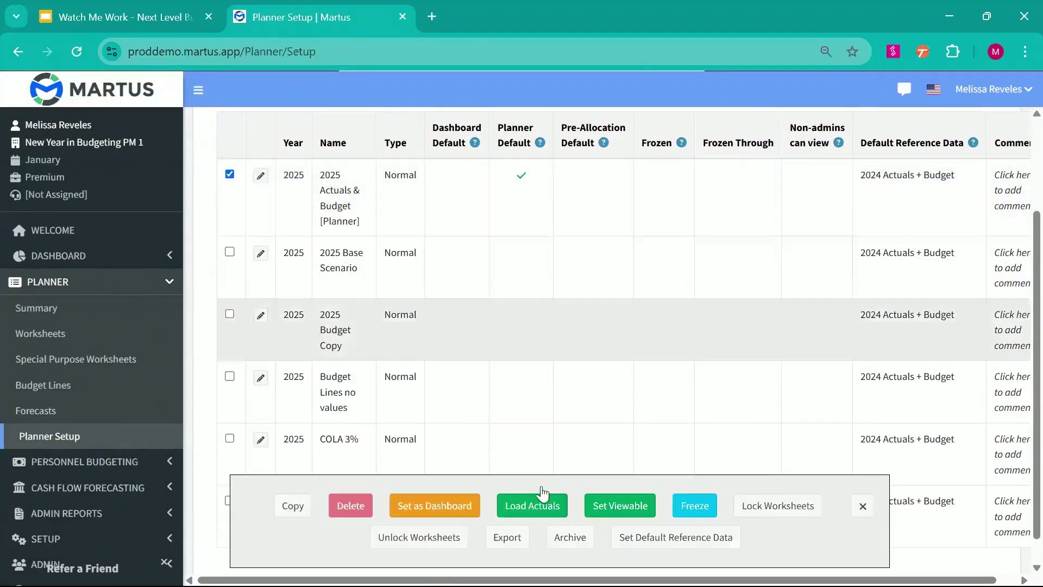
{"action": "left_click", "coordinate": [571, 538]}
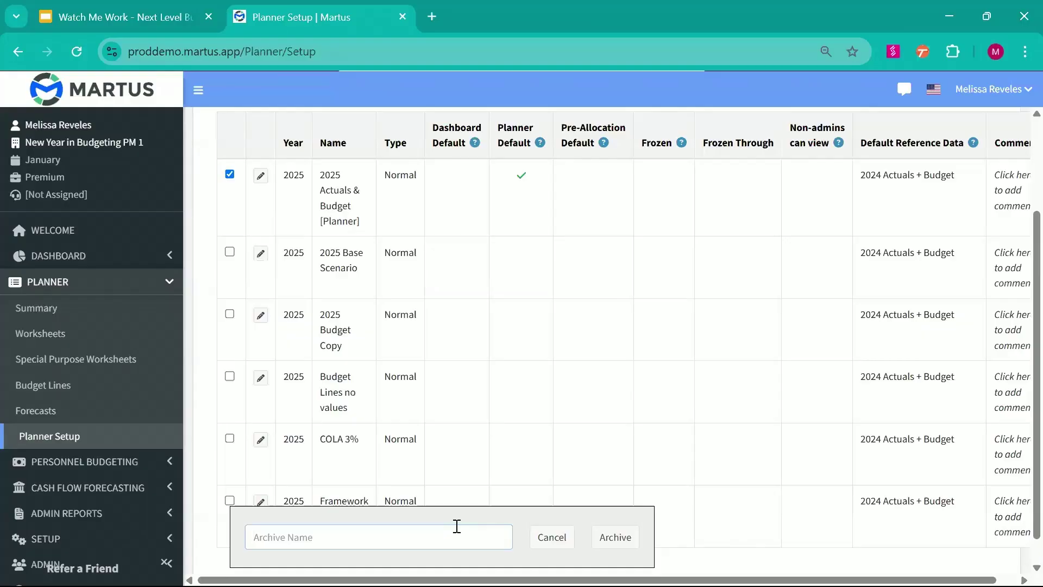
{"action": "type", "text": "Archive"}
{"action": "left_click", "coordinate": [624, 541]}
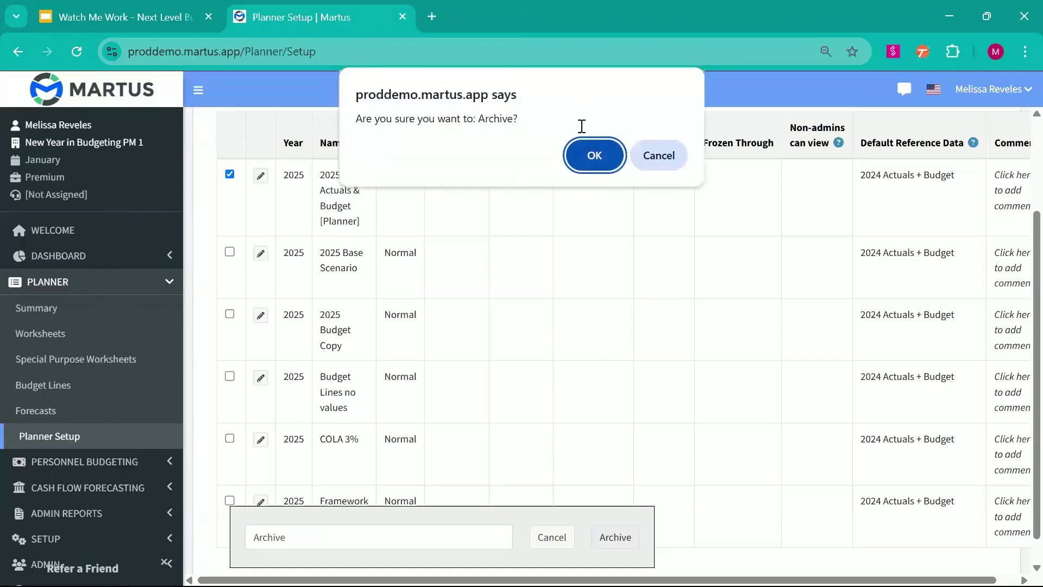
{"action": "left_click", "coordinate": [578, 152]}
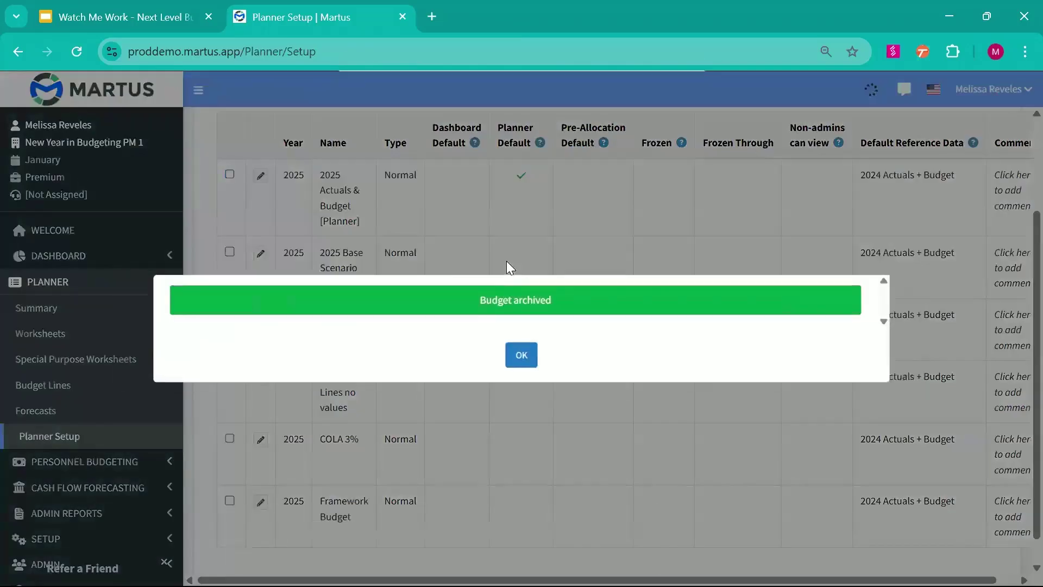
{"action": "left_click", "coordinate": [521, 364]}
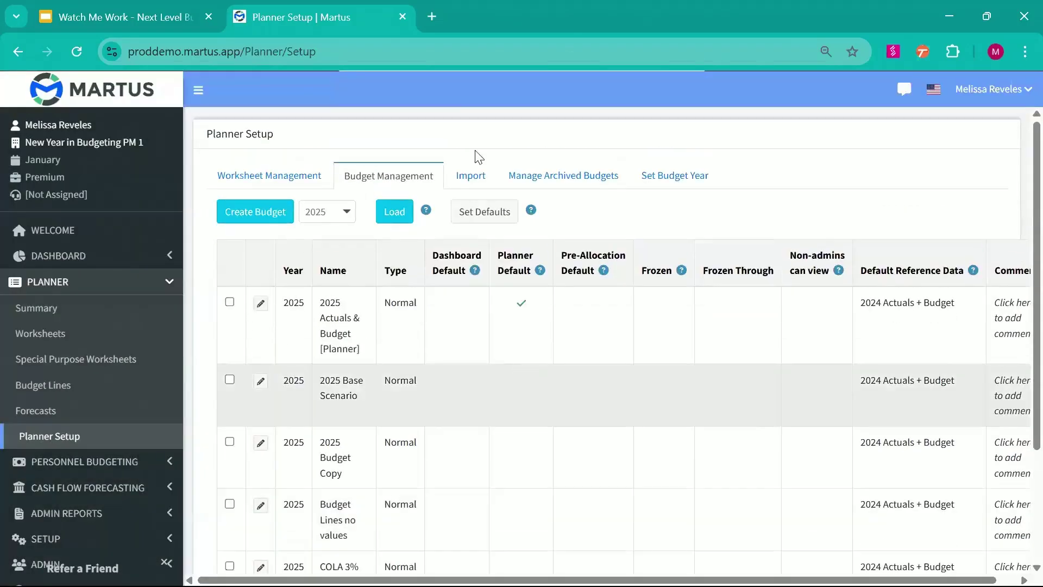
Review the 2025 archived budgets and check the entry for the newly created archive
{"action": "left_click", "coordinate": [572, 185]}
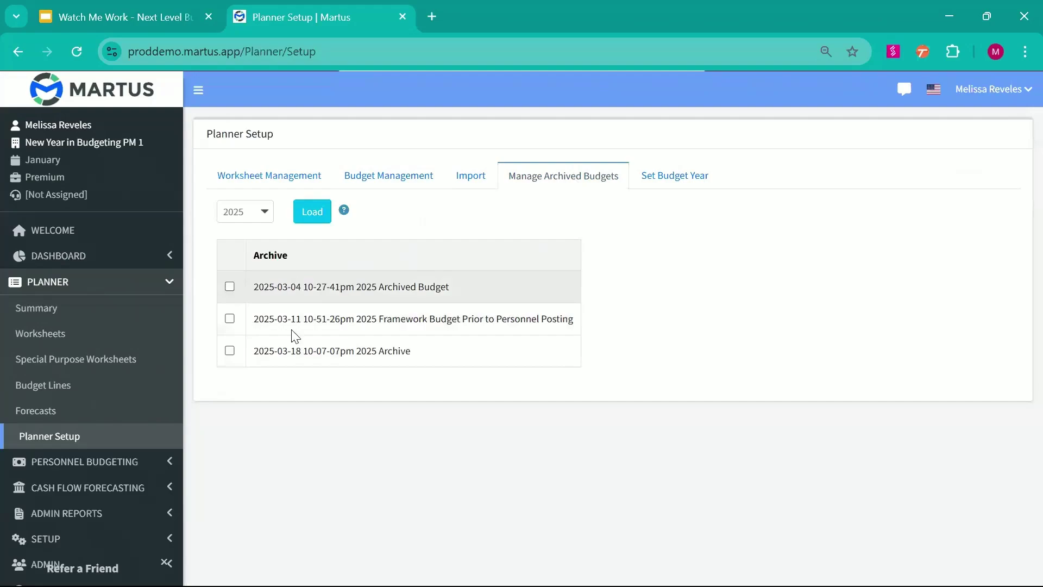
{"action": "left_click_drag", "start_coordinate": [277, 351], "coordinate": [311, 350]}
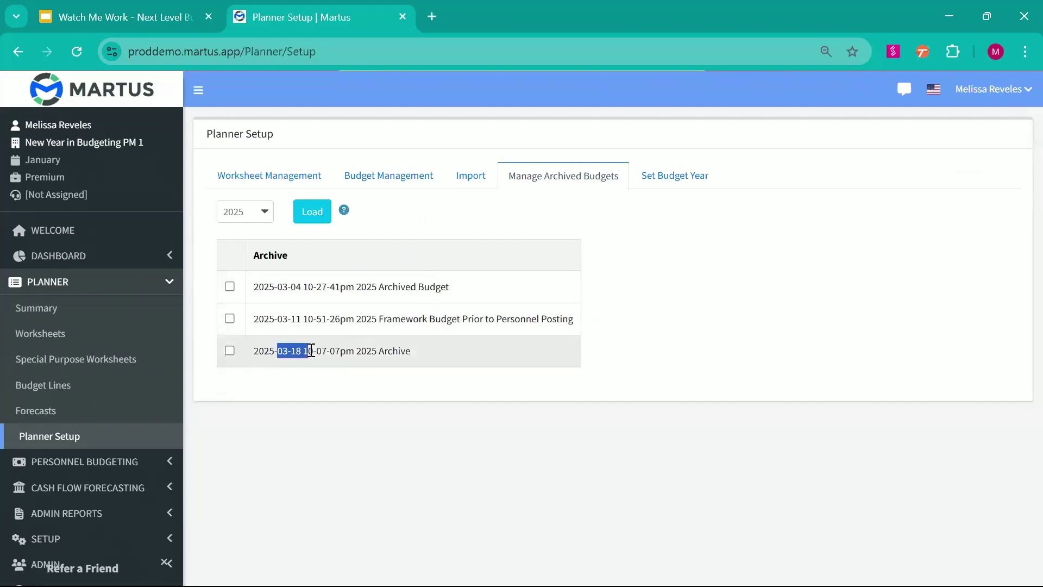
{"action": "left_click", "coordinate": [239, 354]}
{"action": "left_click", "coordinate": [230, 351]}
{"action": "left_click", "coordinate": [229, 351]}
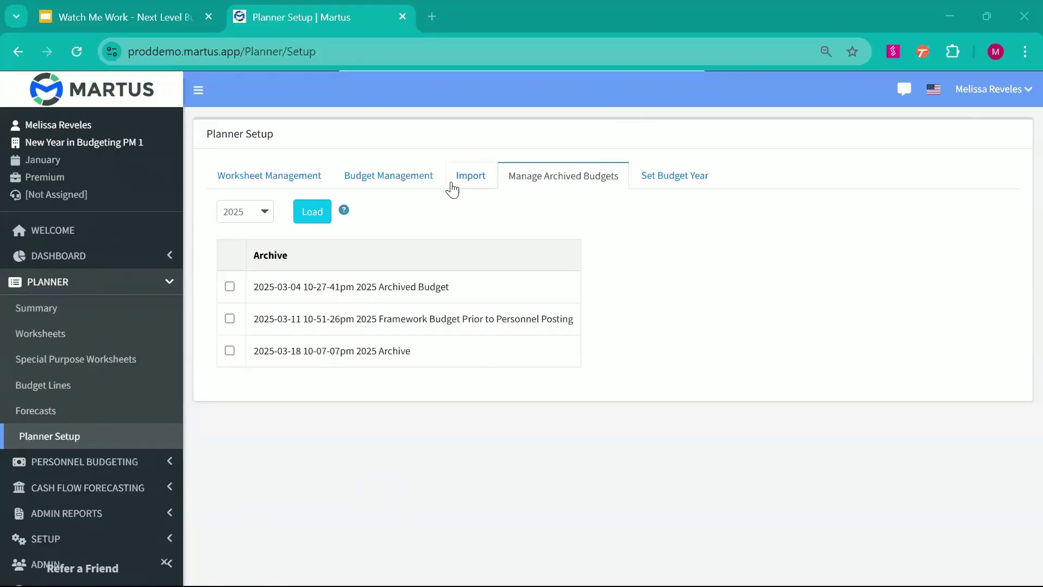
Delete the 2025 Base Scenario budget from the 2025 budget list
{"action": "left_click", "coordinate": [372, 184]}
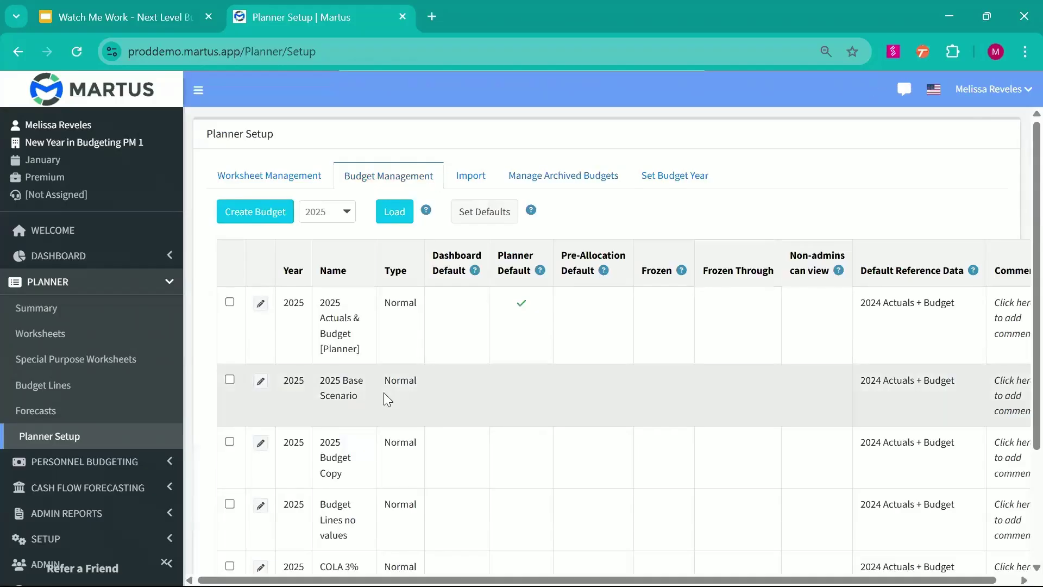
{"action": "scroll", "coordinate": [384, 392], "scroll_direction": "down", "scroll_amount": 3}
{"action": "left_click", "coordinate": [230, 348]}
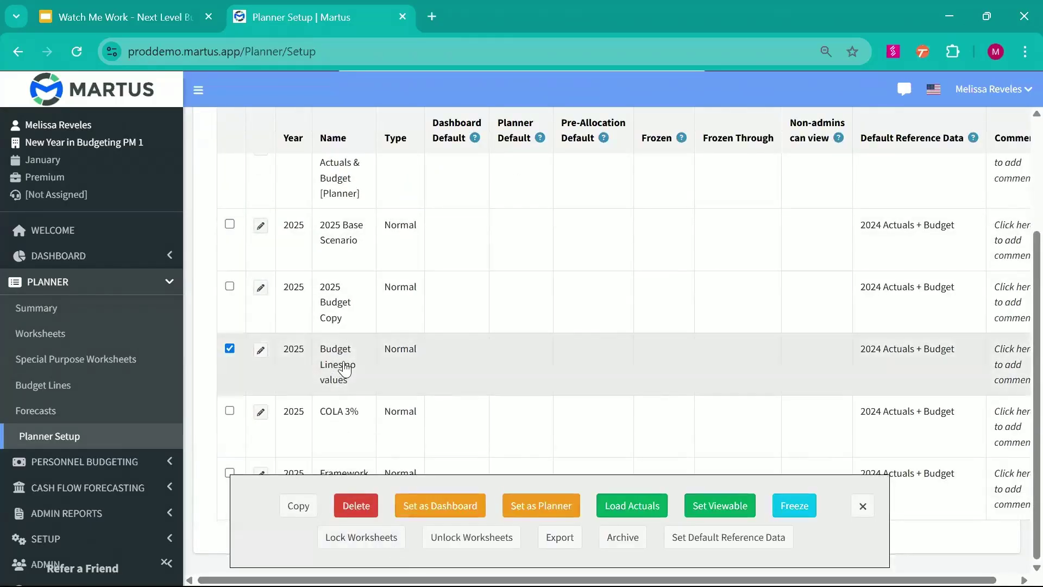
{"action": "left_click", "coordinate": [230, 348]}
{"action": "left_click", "coordinate": [230, 224]}
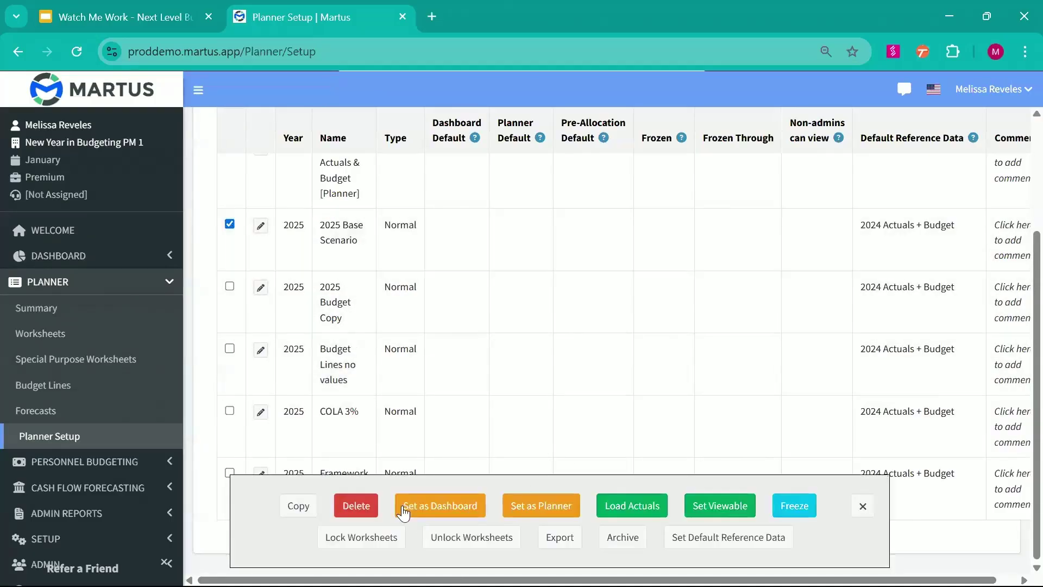
{"action": "left_click", "coordinate": [363, 502]}
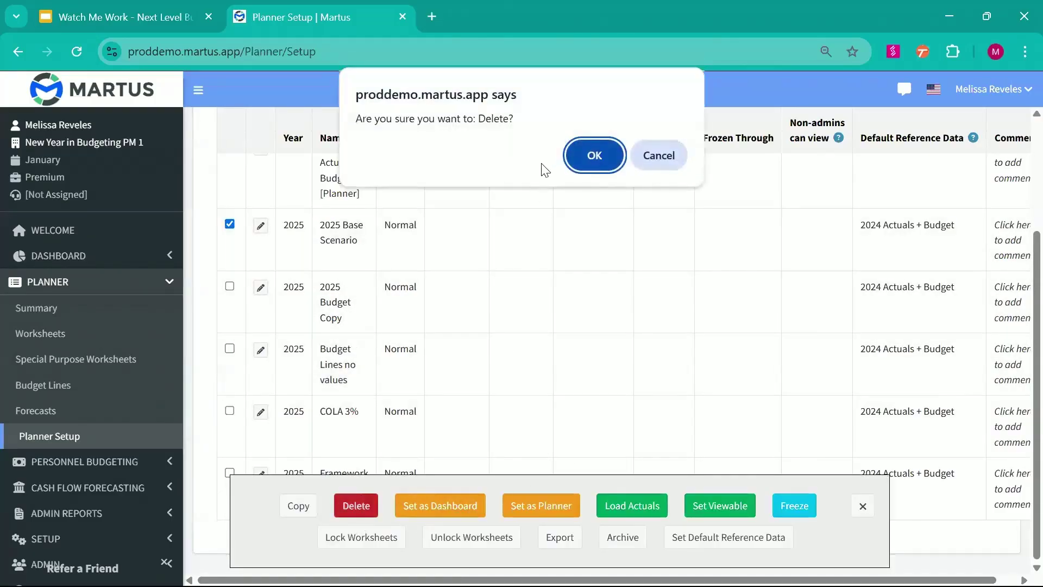
{"action": "left_click", "coordinate": [594, 156]}
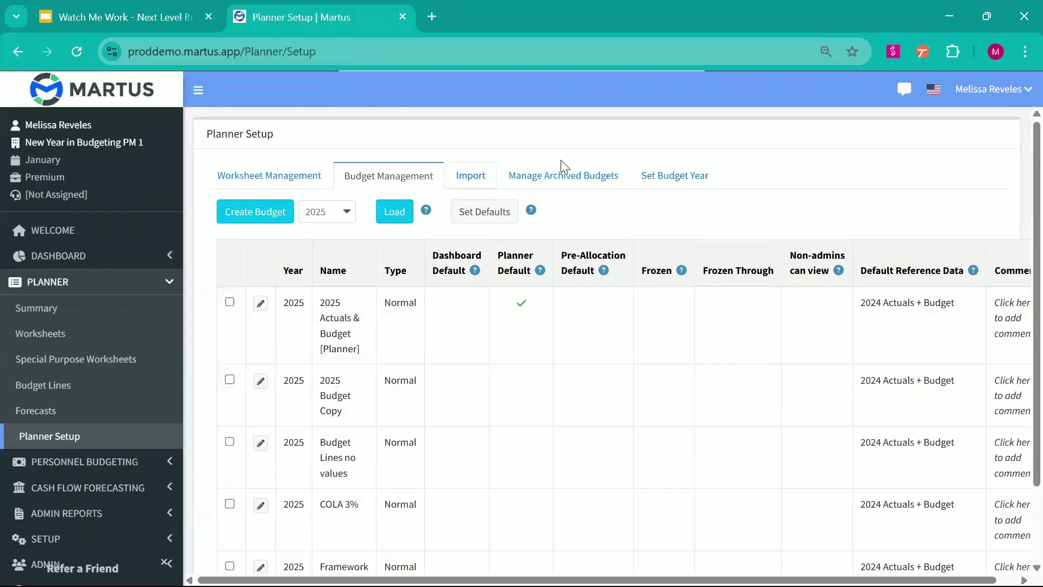
Check the archived budgets for the entry of the deleted 2025 Base Scenario
{"action": "left_click", "coordinate": [553, 186]}
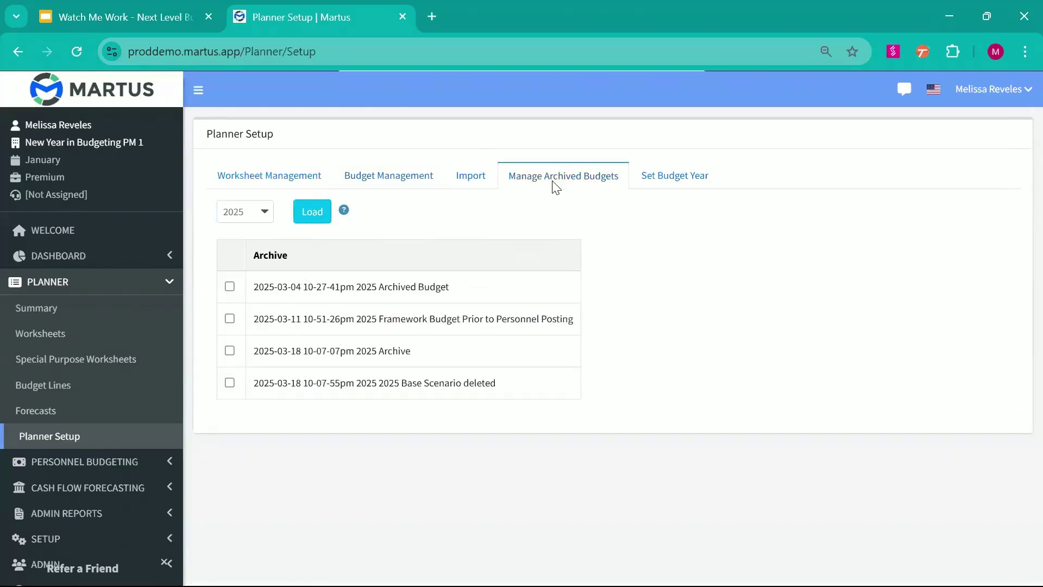
{"action": "triple_click", "coordinate": [424, 383]}
{"action": "left_click", "coordinate": [477, 382]}
{"action": "double_click", "coordinate": [480, 382]}
{"action": "left_click", "coordinate": [512, 395]}
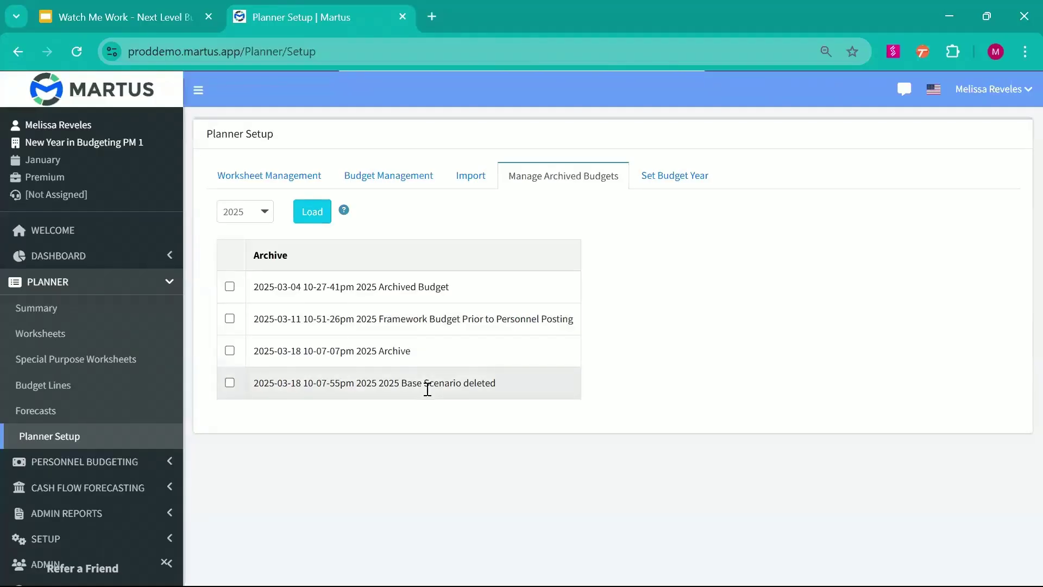
Load the budget lines of the 2025 Actuals & Budget for account 4205 Tuition Fees
{"action": "left_click", "coordinate": [400, 180]}
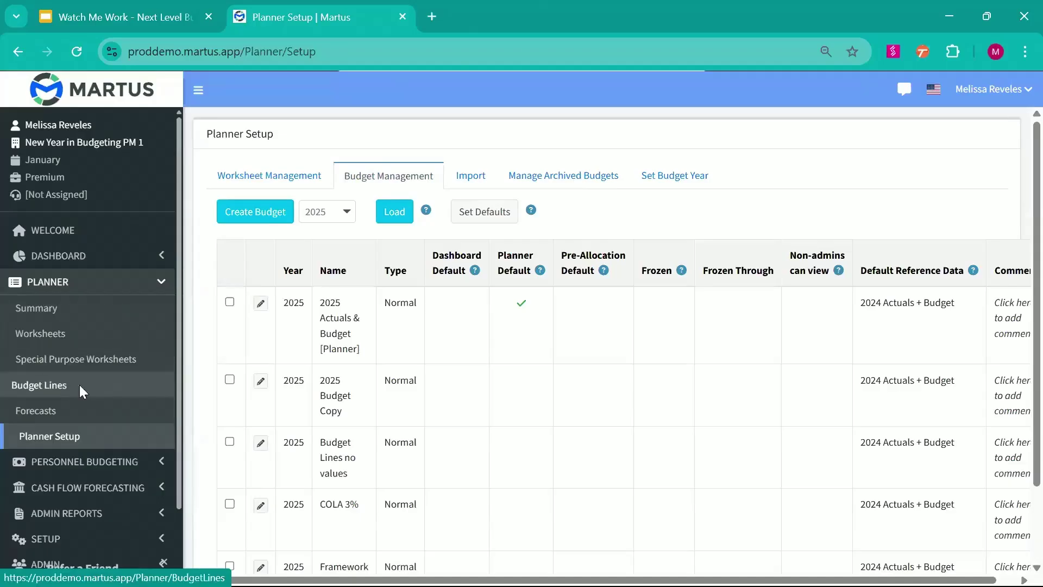
{"action": "left_click", "coordinate": [54, 385]}
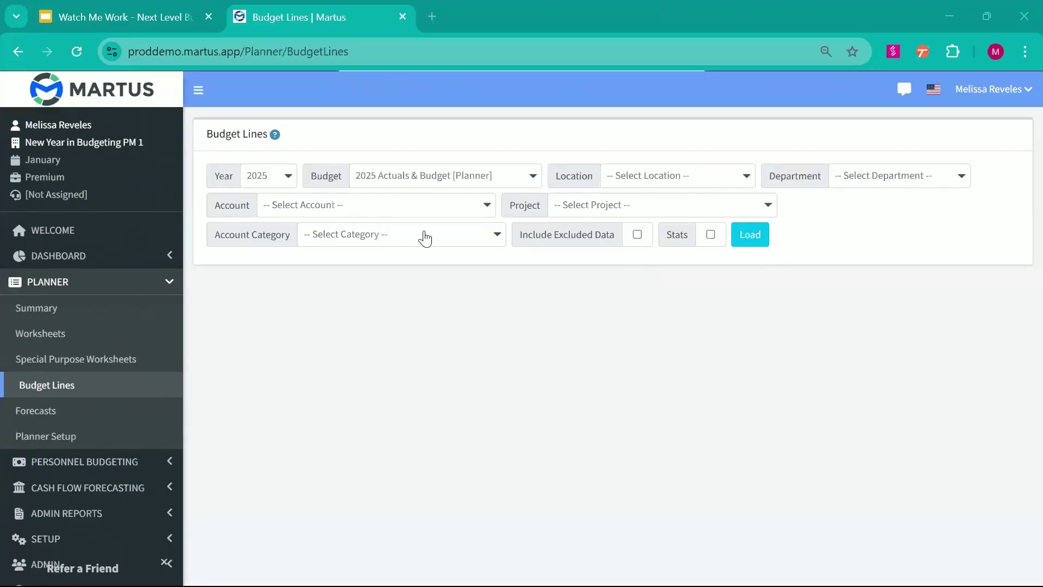
{"action": "left_click", "coordinate": [403, 214]}
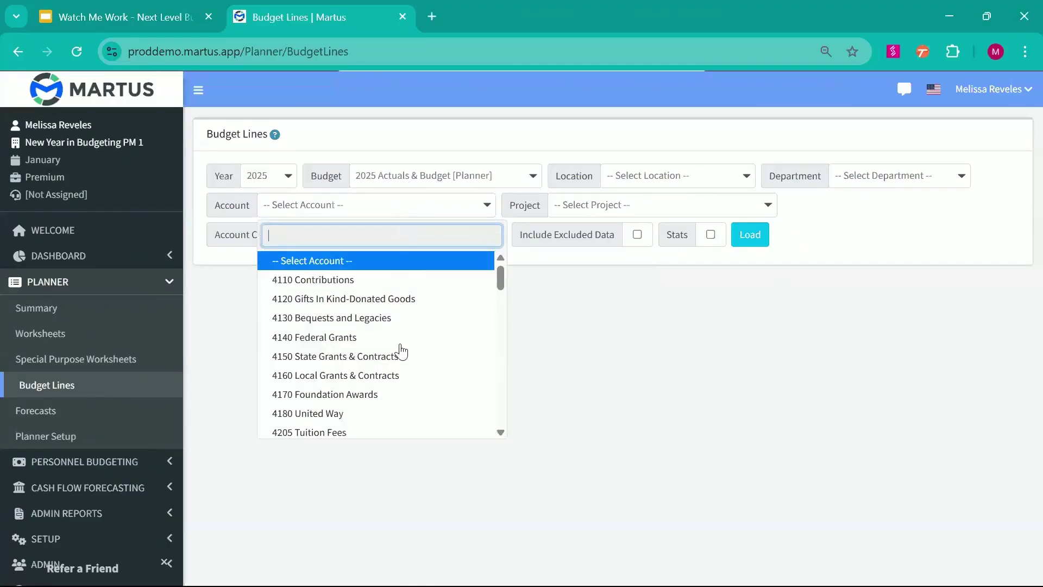
{"action": "scroll", "coordinate": [392, 402], "scroll_direction": "down", "scroll_amount": 1}
{"action": "left_click", "coordinate": [395, 405]}
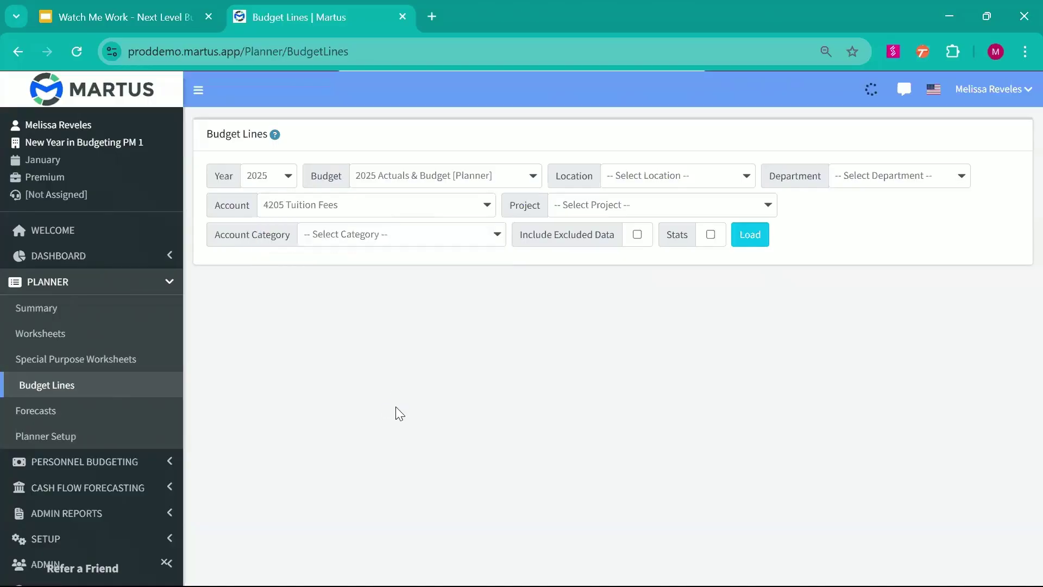
{"action": "left_click", "coordinate": [748, 248]}
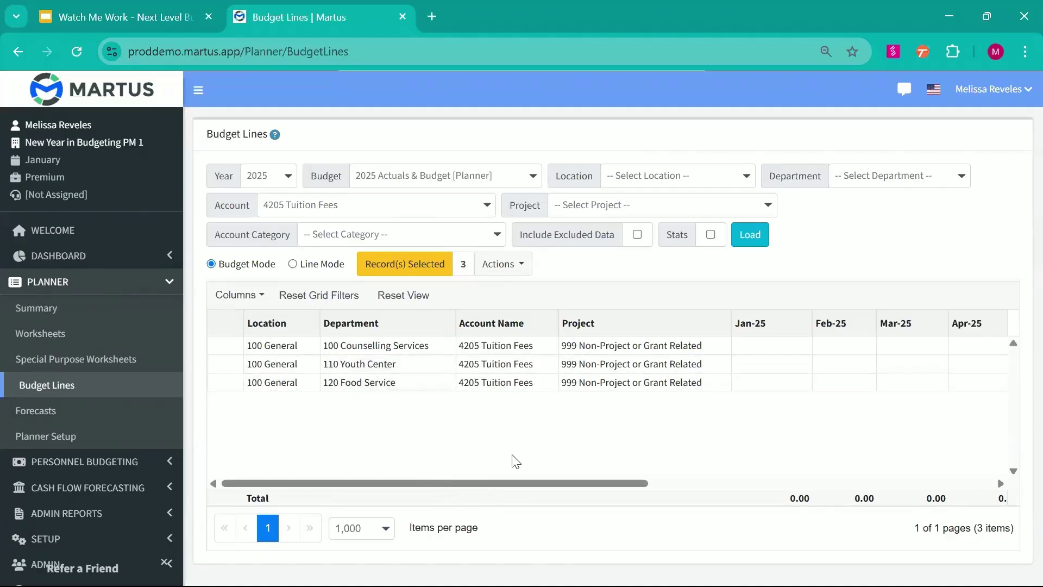
Examine the departments, monthly amounts and totals of the Tuition Fees budget lines from January to December
{"action": "scroll", "coordinate": [515, 461], "scroll_direction": "right", "scroll_amount": 10}
{"action": "scroll", "coordinate": [516, 462], "scroll_direction": "right", "scroll_amount": 2}
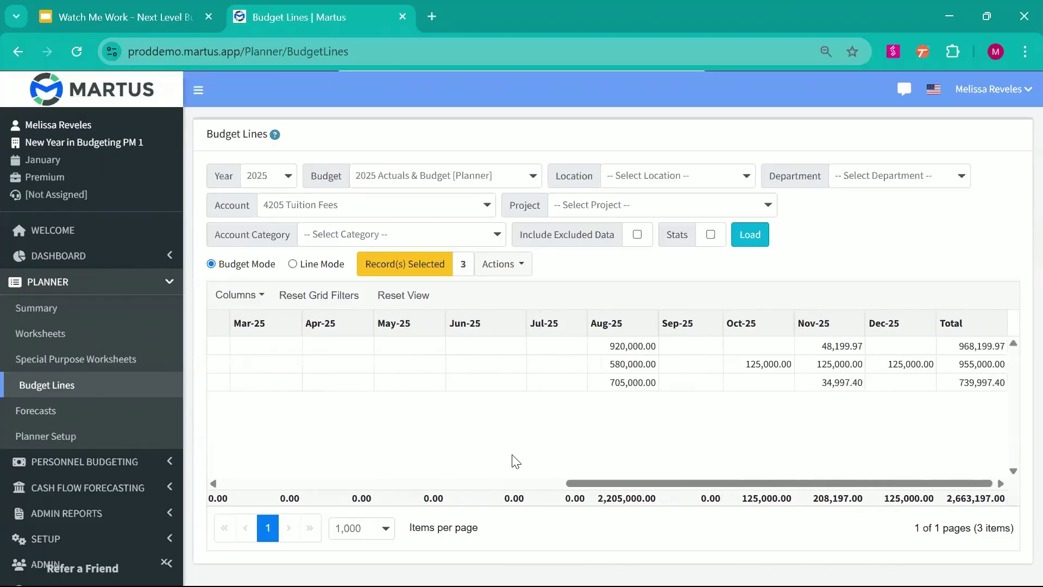
{"action": "scroll", "coordinate": [516, 461], "scroll_direction": "left", "scroll_amount": 4}
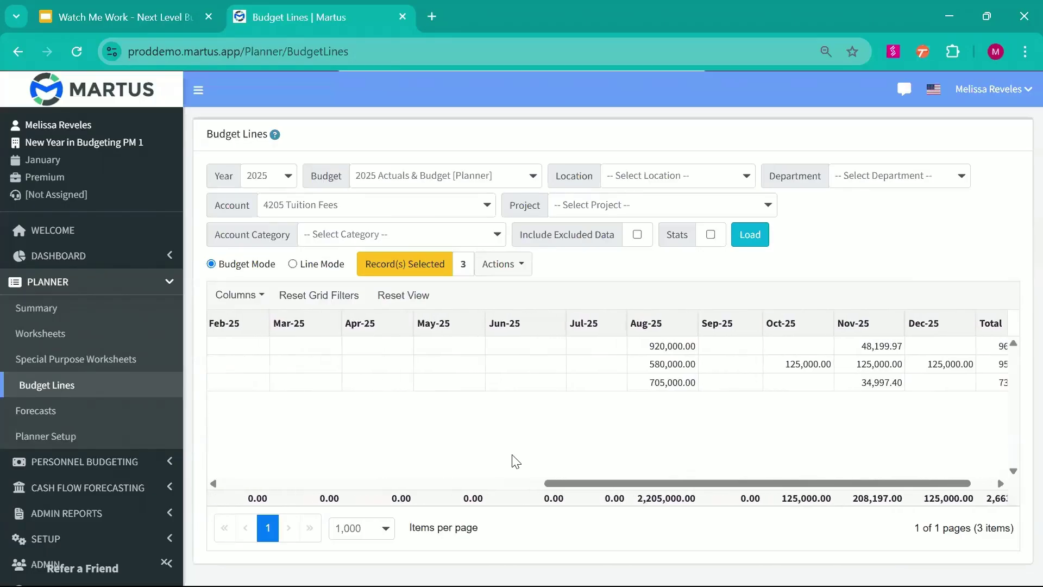
{"action": "scroll", "coordinate": [515, 462], "scroll_direction": "left", "scroll_amount": 20}
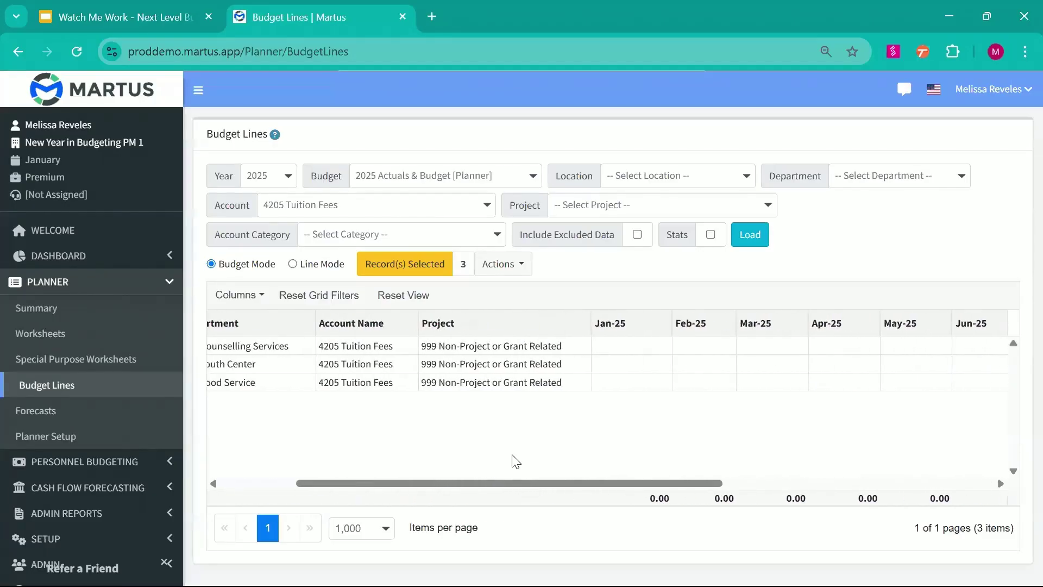
{"action": "scroll", "coordinate": [515, 462], "scroll_direction": "right", "scroll_amount": 20}
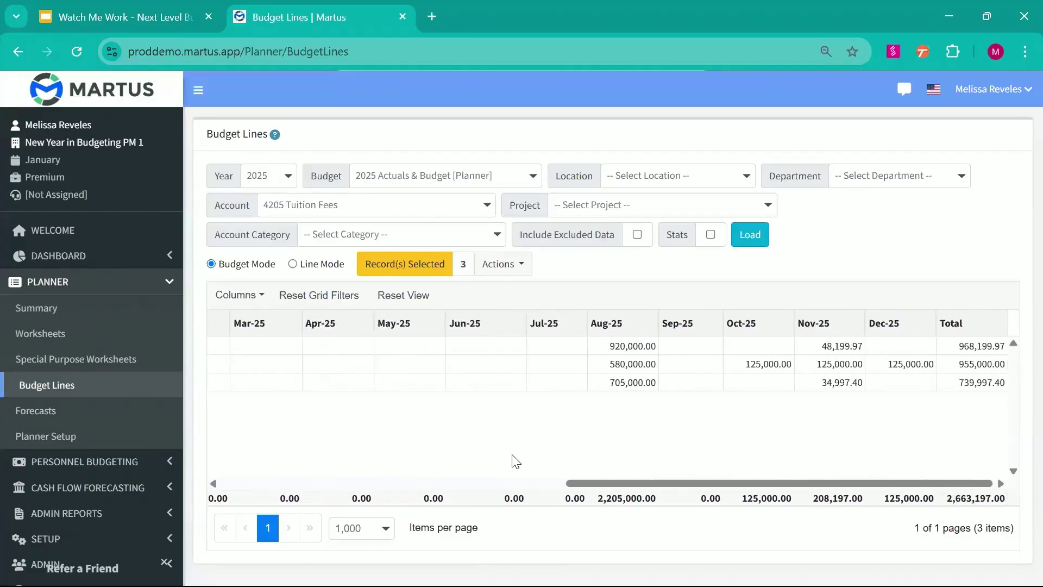
{"action": "scroll", "coordinate": [515, 461], "scroll_direction": "left", "scroll_amount": 20}
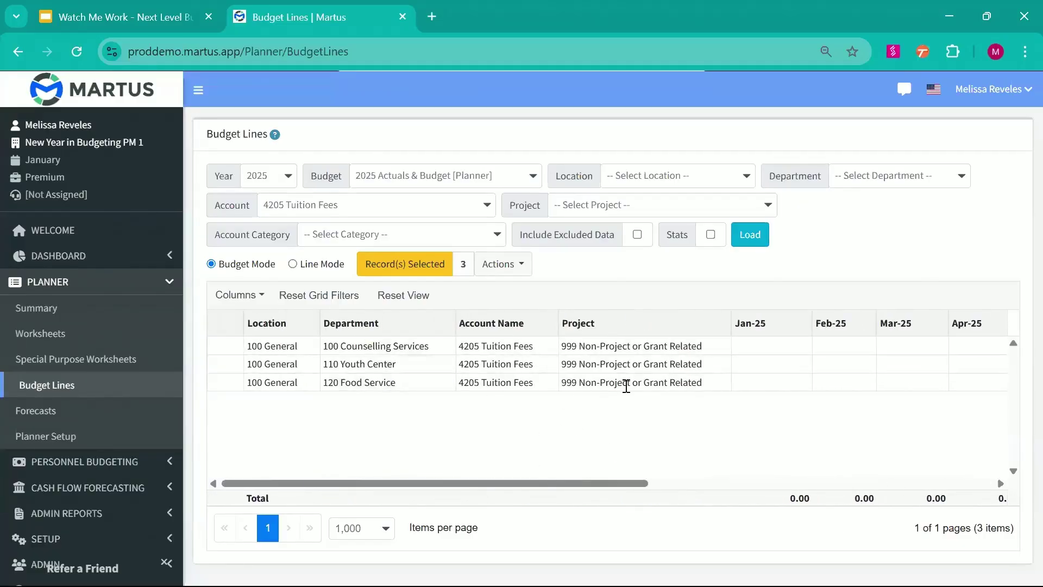
{"action": "scroll", "coordinate": [611, 469], "scroll_direction": "right", "scroll_amount": 20}
{"action": "scroll", "coordinate": [611, 467], "scroll_direction": "left", "scroll_amount": 20}
Load the budget lines for account 5305 Program Supplies and collapse the navigation sidebar to widen the grid
{"action": "left_click", "coordinate": [446, 209]}
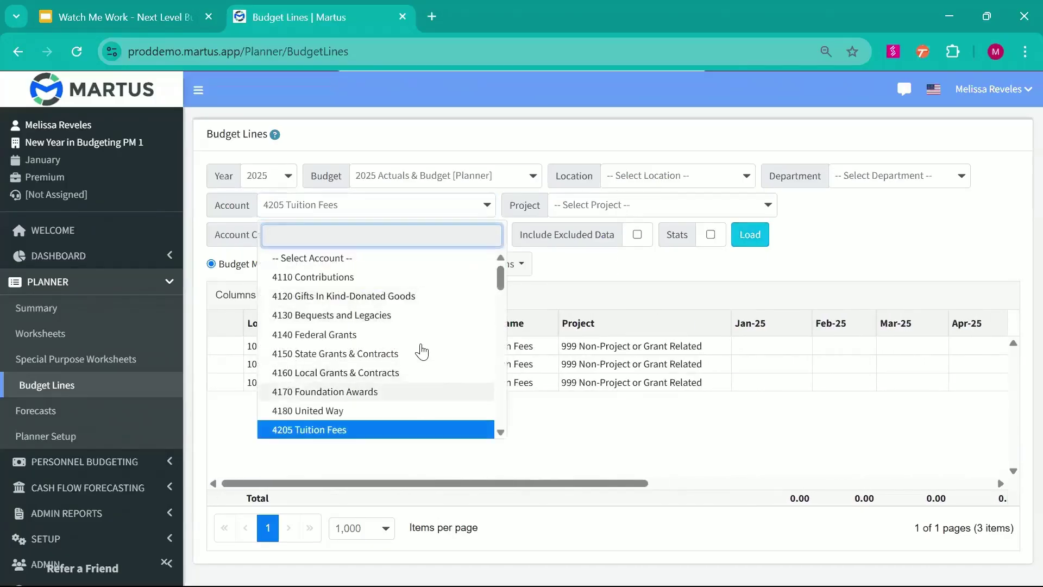
{"action": "scroll", "coordinate": [383, 375], "scroll_direction": "down", "scroll_amount": 4}
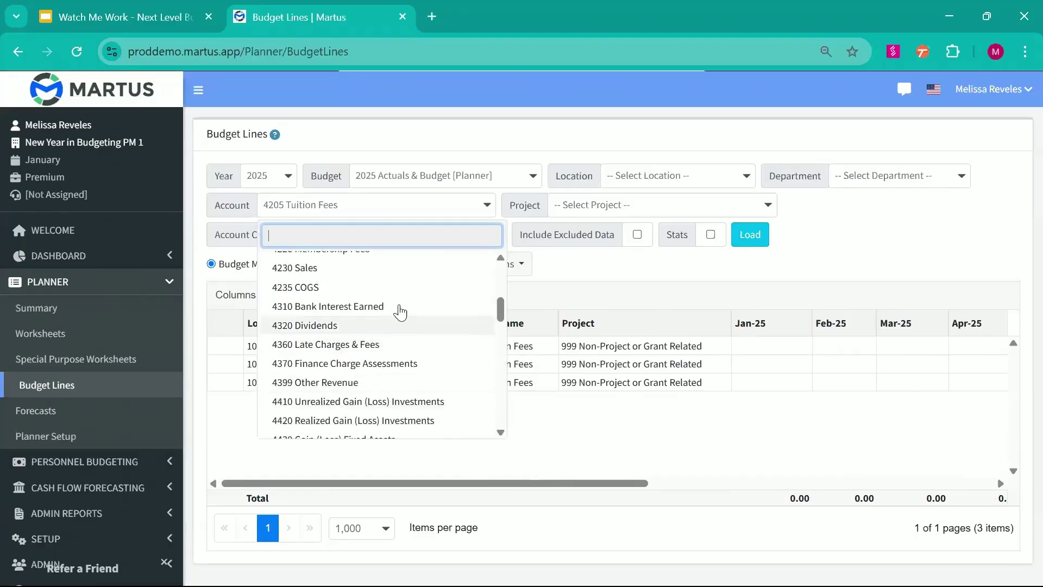
{"action": "scroll", "coordinate": [412, 279], "scroll_direction": "down", "scroll_amount": 5}
{"action": "left_click", "coordinate": [412, 279]}
{"action": "left_click", "coordinate": [750, 234]}
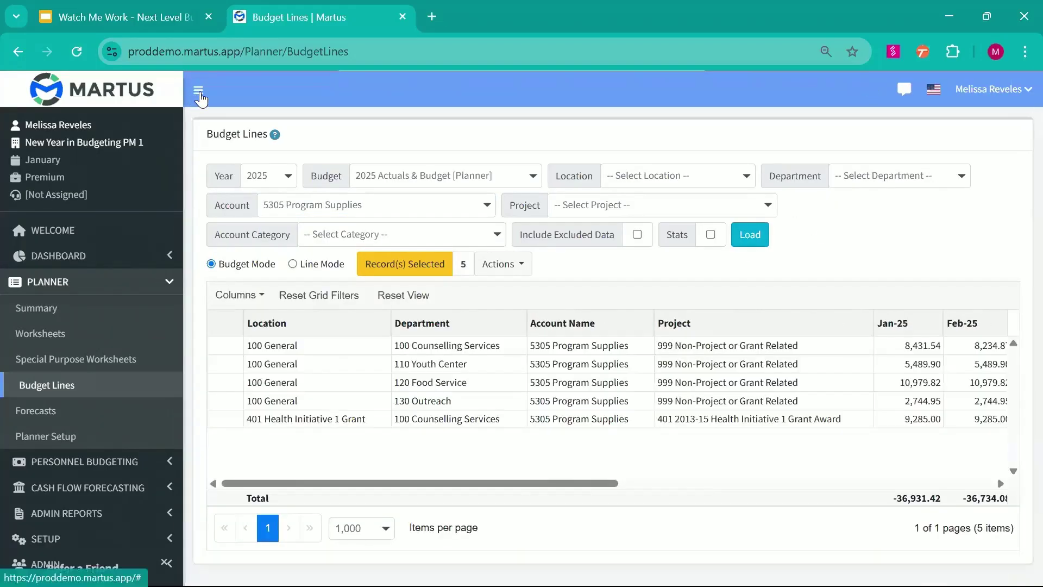
{"action": "left_click", "coordinate": [198, 91]}
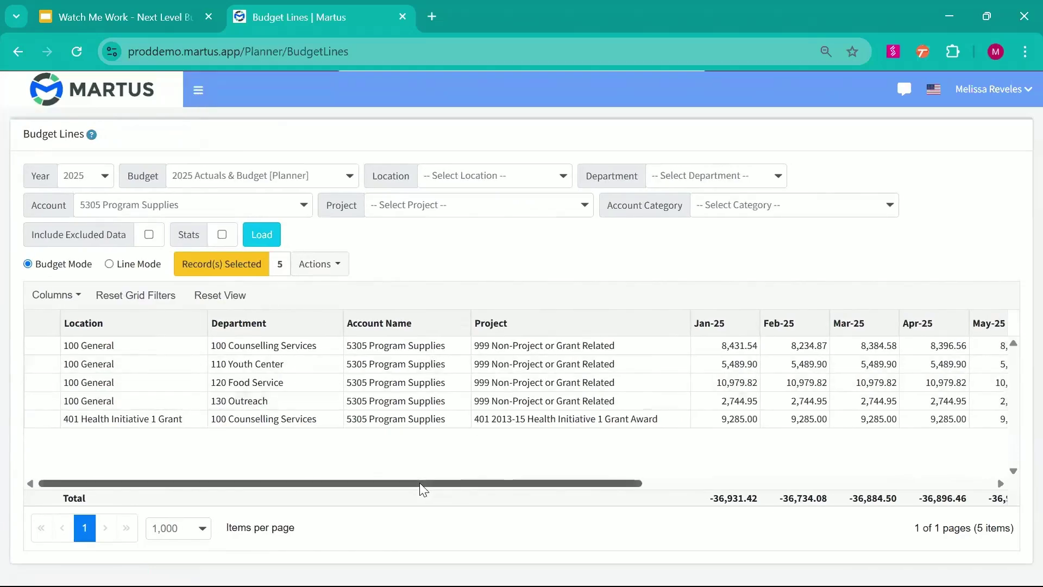
Open the Round action for all loaded Program Supplies budget lines and review the available rounding levels
{"action": "left_click_drag", "start_coordinate": [437, 483], "coordinate": [347, 477]}
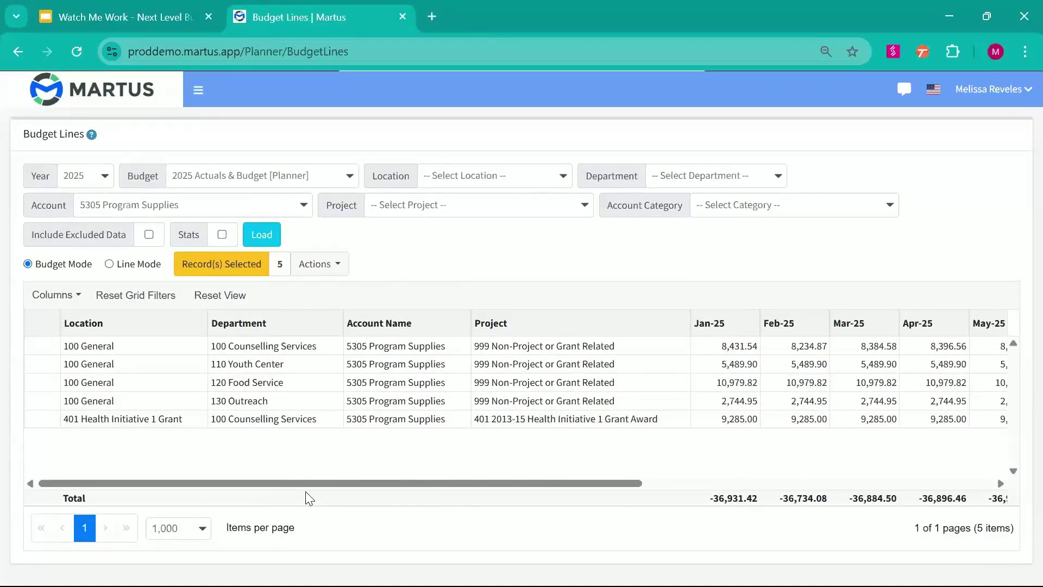
{"action": "left_click_drag", "start_coordinate": [507, 482], "coordinate": [202, 508]}
{"action": "left_click", "coordinate": [335, 279]}
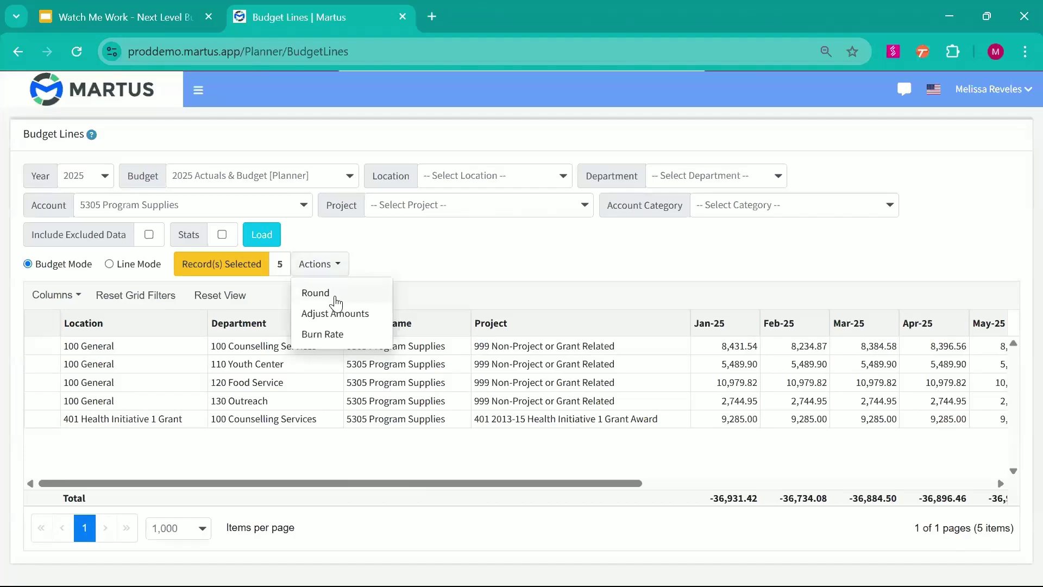
{"action": "left_click", "coordinate": [335, 296]}
{"action": "left_click", "coordinate": [483, 333]}
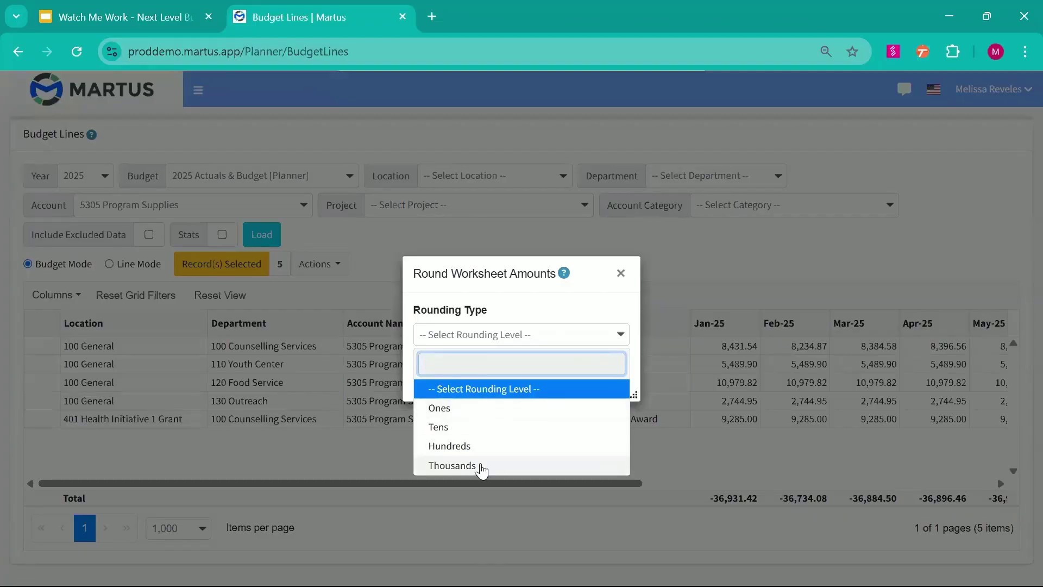
{"action": "left_click", "coordinate": [483, 297]}
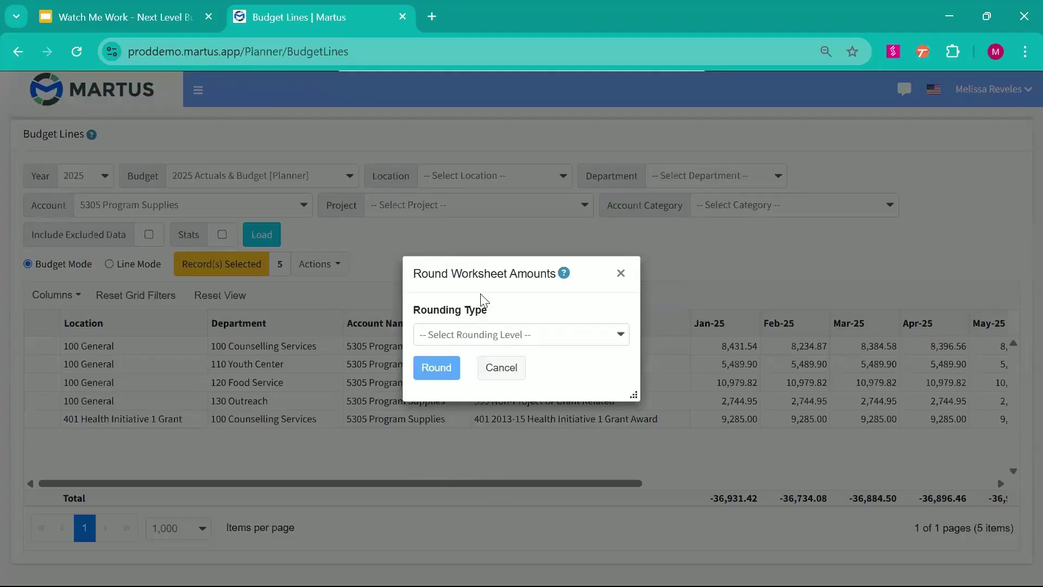
Round all Program Supplies amounts to Ones and check the rounded months and totals through December
{"action": "left_click", "coordinate": [470, 336]}
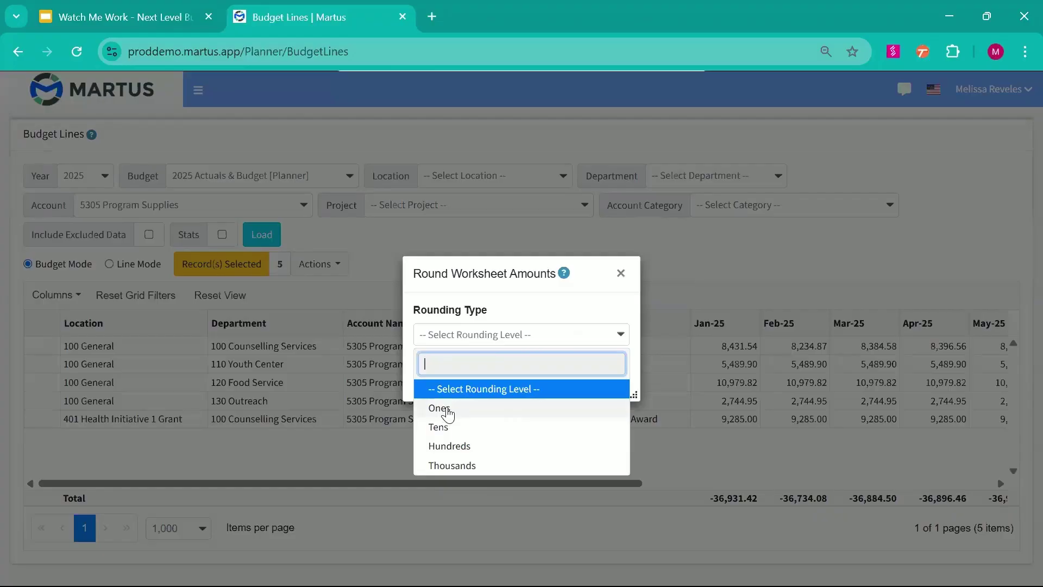
{"action": "left_click", "coordinate": [447, 413]}
{"action": "left_click", "coordinate": [452, 372]}
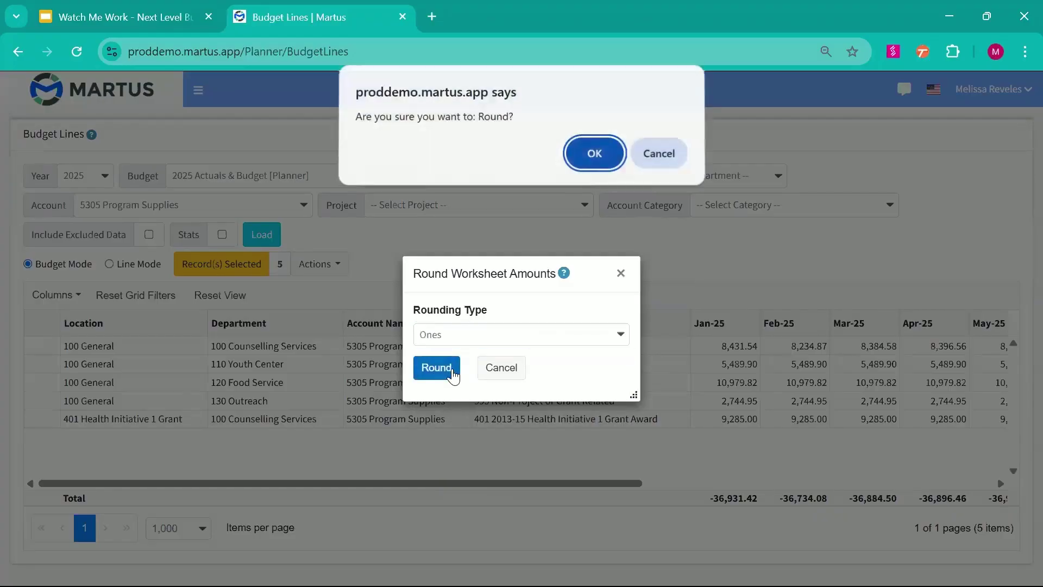
{"action": "left_click", "coordinate": [594, 154]}
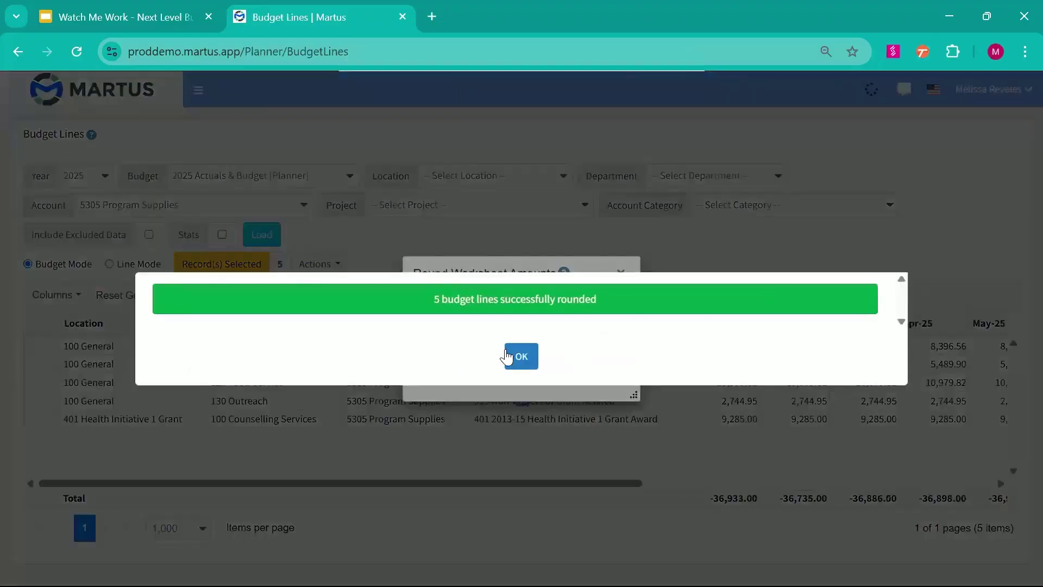
{"action": "left_click", "coordinate": [520, 356]}
{"action": "left_click_drag", "start_coordinate": [454, 483], "coordinate": [761, 365]}
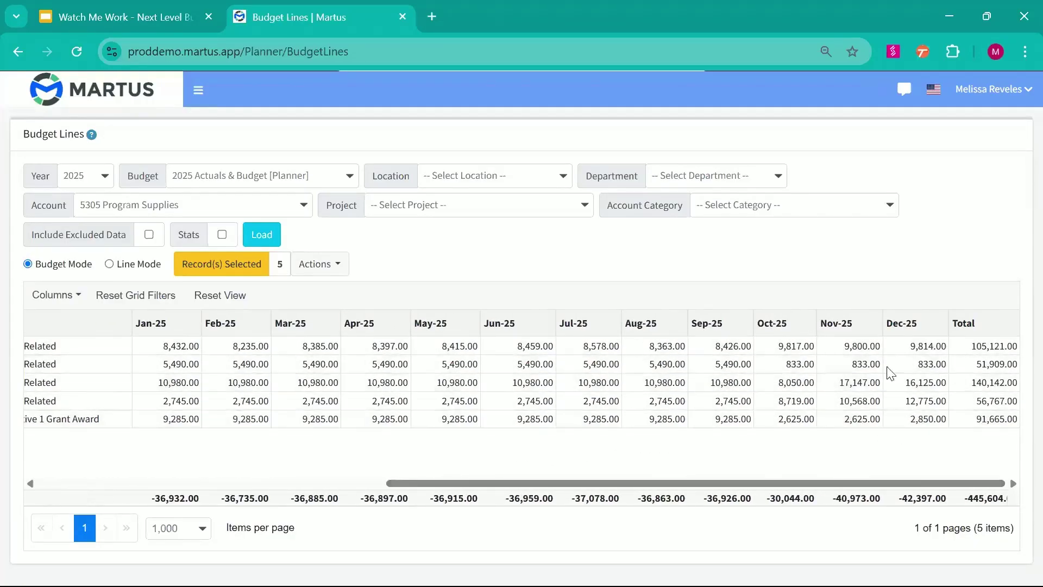
{"action": "left_click_drag", "start_coordinate": [917, 485], "coordinate": [480, 517]}
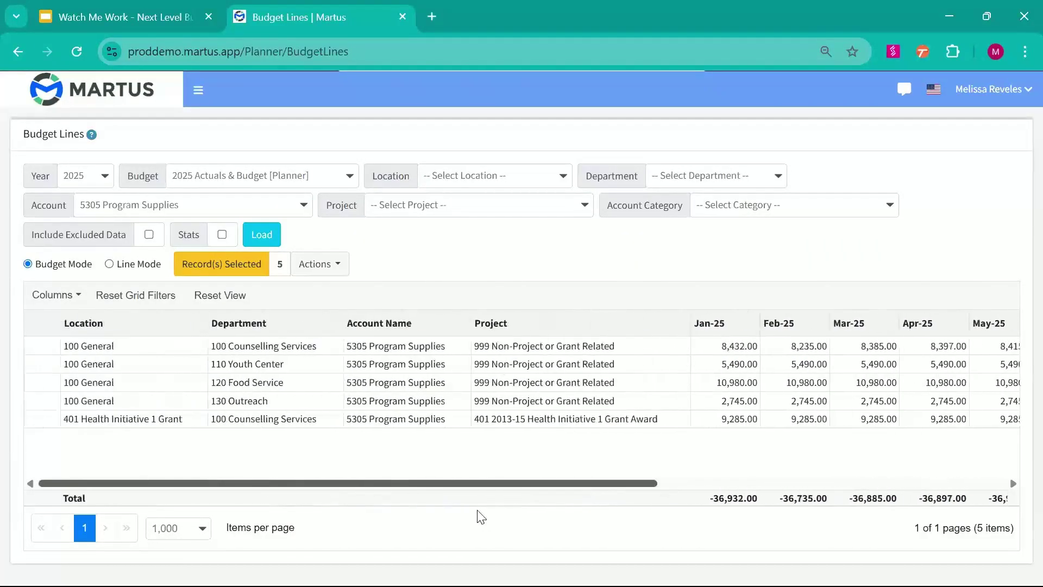
Open Adjust Amounts for the Program Supplies lines and read the help on how to enter the adjustment percentage
{"action": "left_click", "coordinate": [319, 272]}
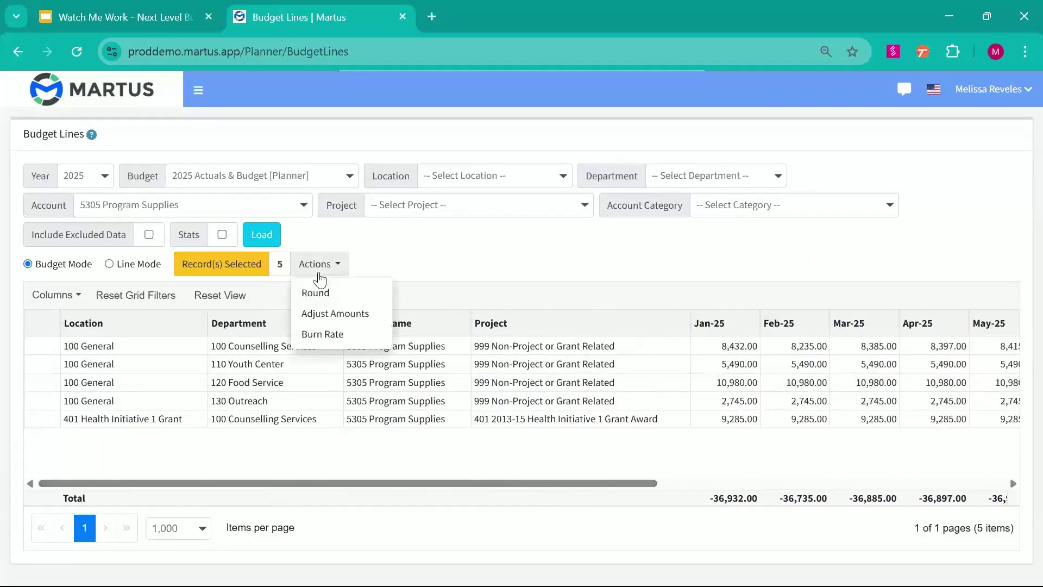
{"action": "left_click", "coordinate": [334, 317]}
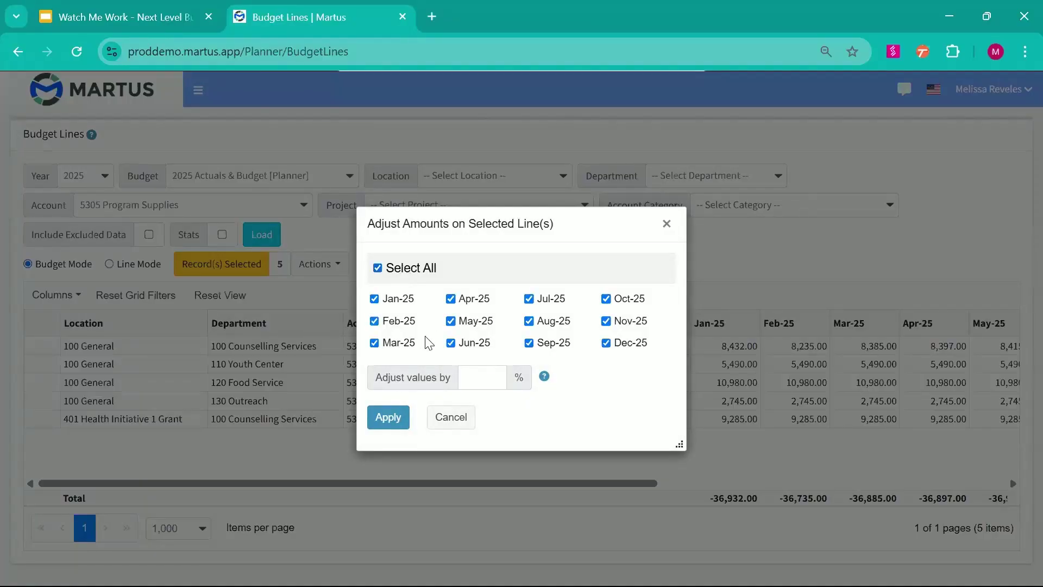
{"action": "left_click", "coordinate": [544, 379]}
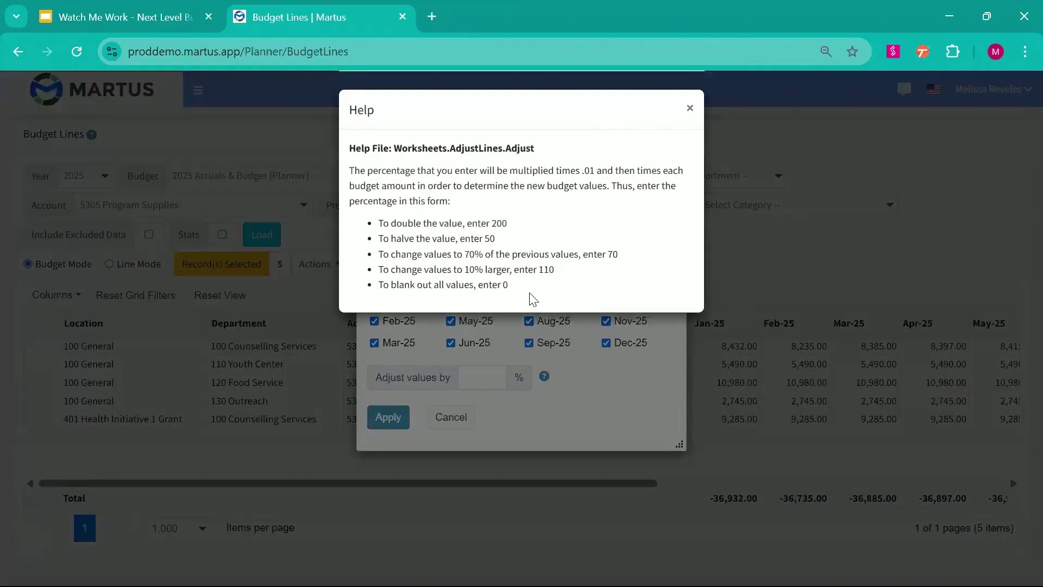
{"action": "left_click_drag", "start_coordinate": [509, 284], "coordinate": [379, 224]}
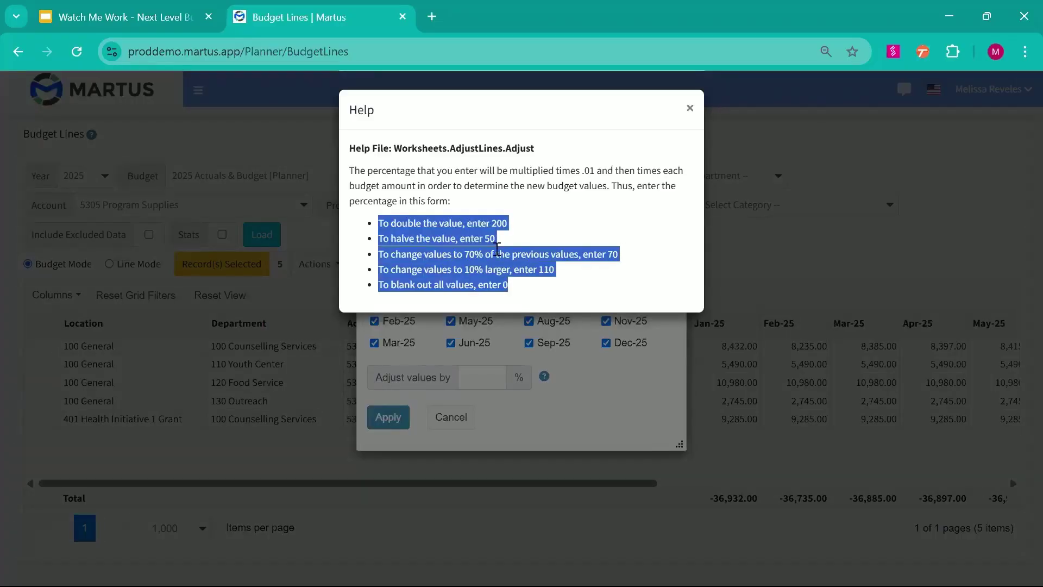
{"action": "left_click", "coordinate": [524, 298]}
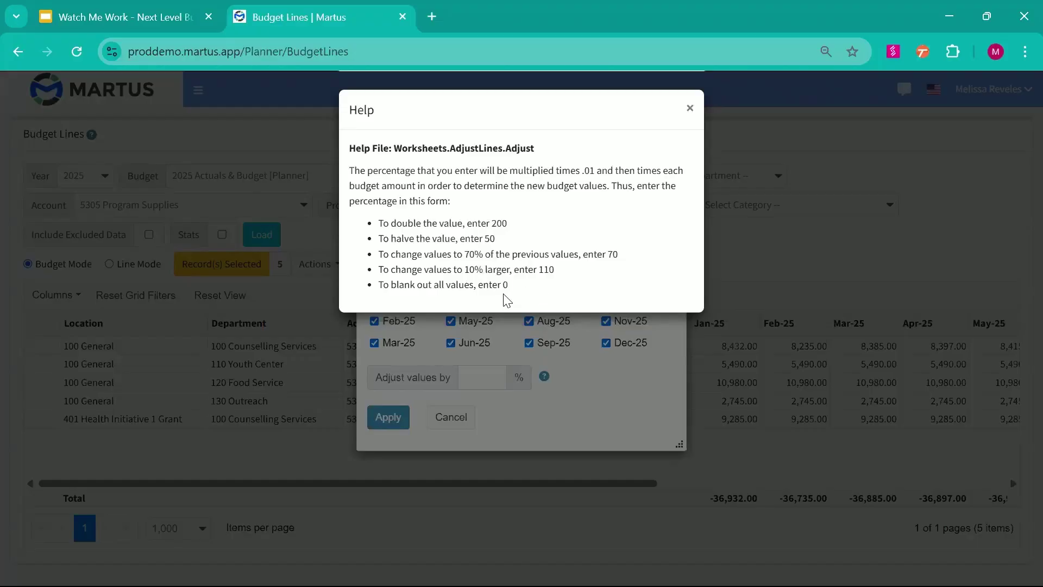
{"action": "left_click_drag", "start_coordinate": [509, 295], "coordinate": [514, 295]}
{"action": "left_click", "coordinate": [517, 300]}
{"action": "left_click", "coordinate": [690, 111]}
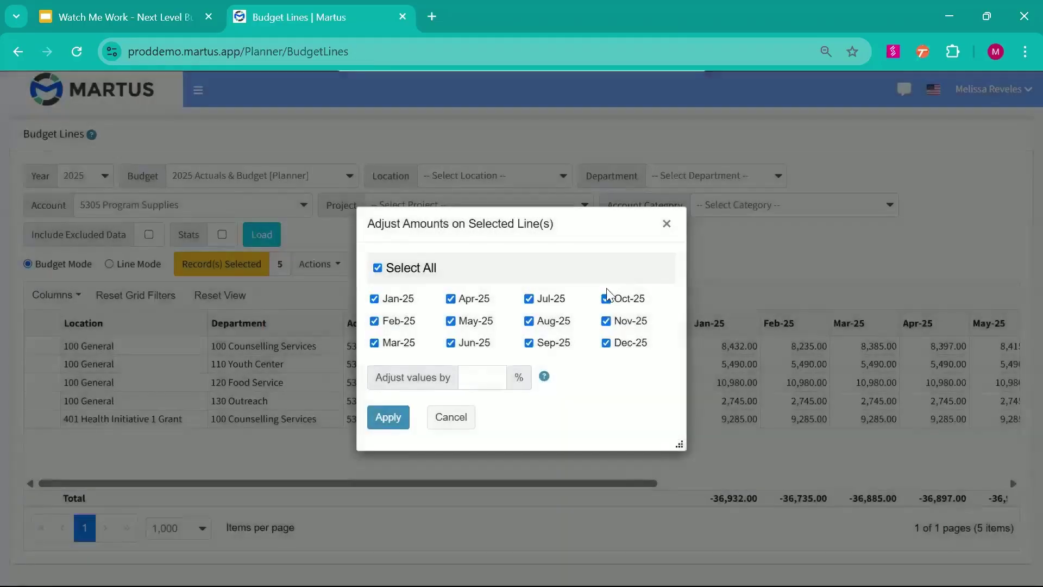
Adjust the Program Supplies amounts of all twelve months by 95% and check the resulting monthly amounts and totals
{"action": "left_click", "coordinate": [496, 387]}
{"action": "type", "text": "95"}
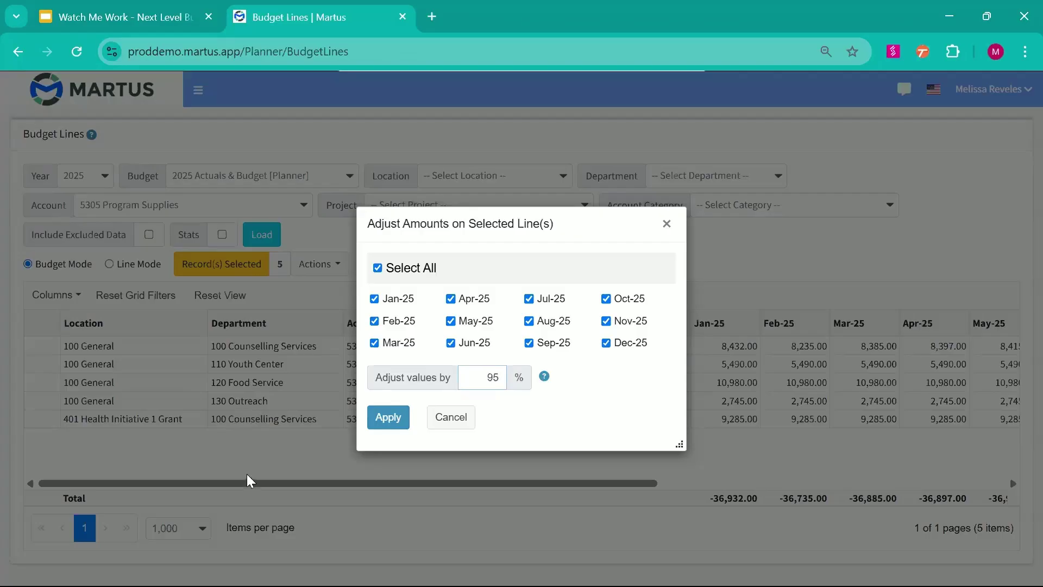
{"action": "left_click", "coordinate": [388, 427]}
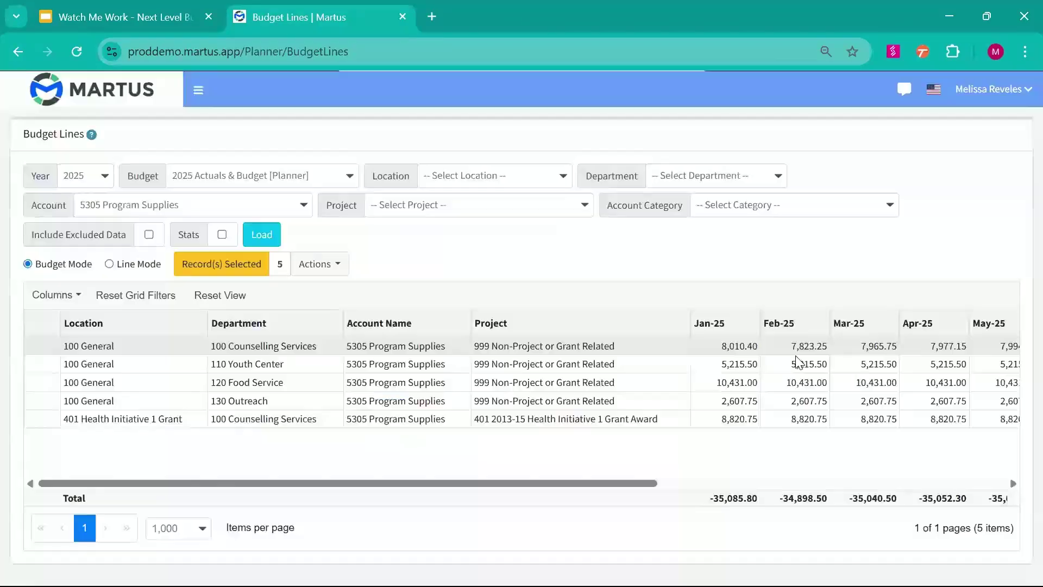
{"action": "scroll", "coordinate": [799, 363], "scroll_direction": "right", "scroll_amount": 5}
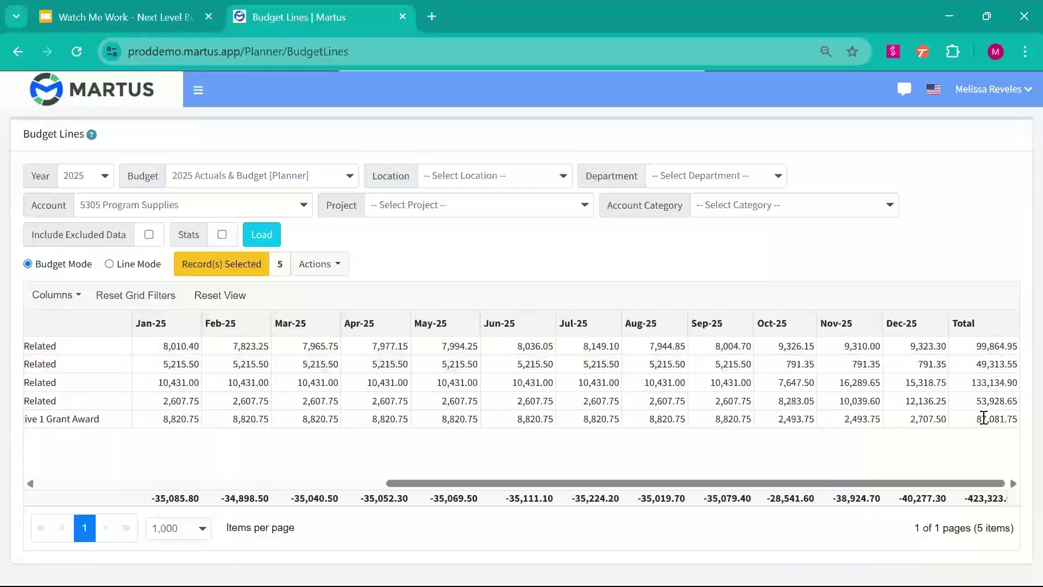
{"action": "scroll", "coordinate": [714, 431], "scroll_direction": "left", "scroll_amount": 5}
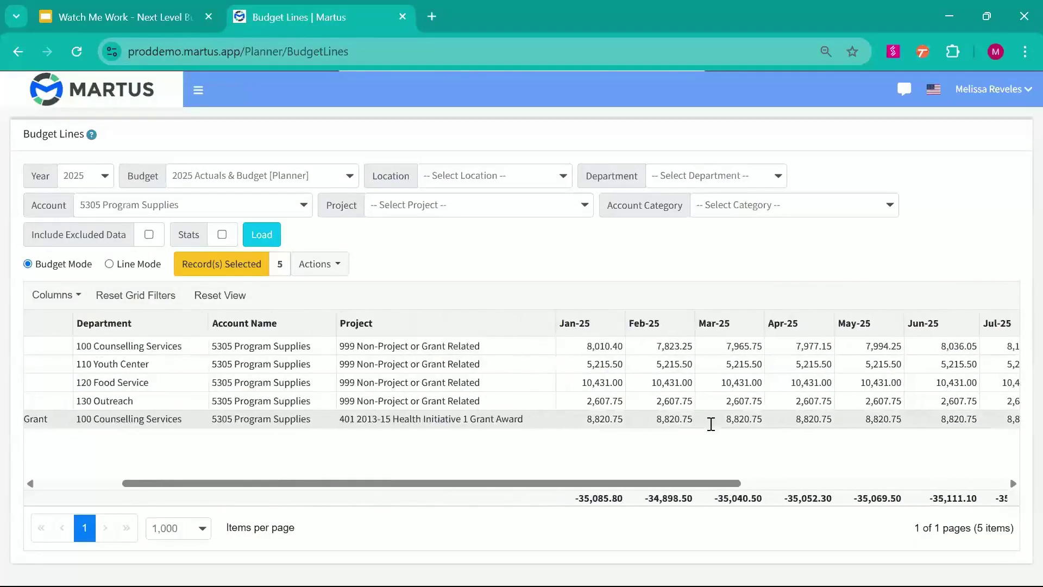
{"action": "scroll", "coordinate": [714, 431], "scroll_direction": "left", "scroll_amount": 2}
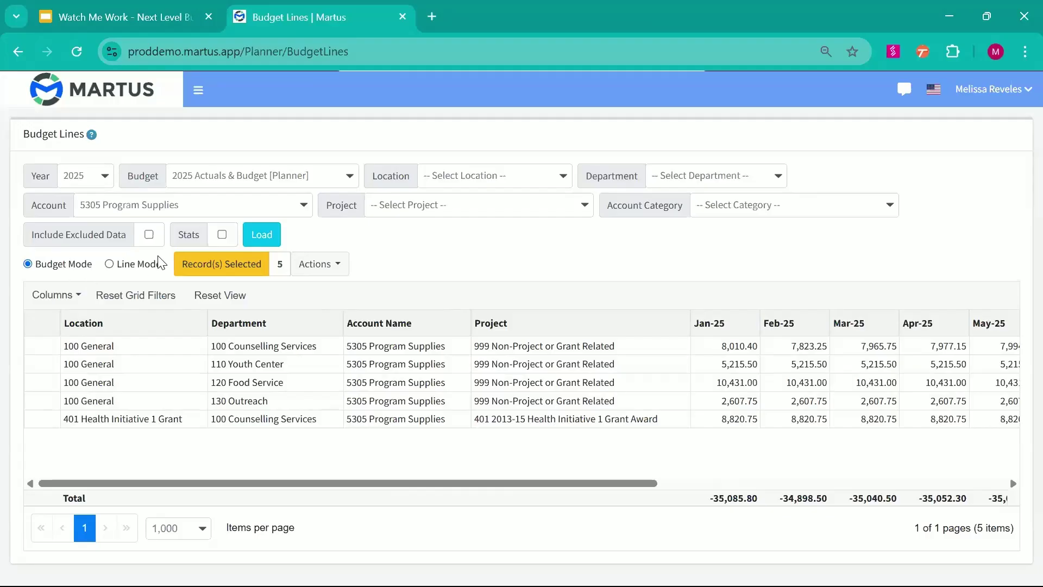
Switch the grid to Line Mode and try selecting and clearing the Health Initiative 1 Grant and Outreach lines individually
{"action": "left_click", "coordinate": [138, 265]}
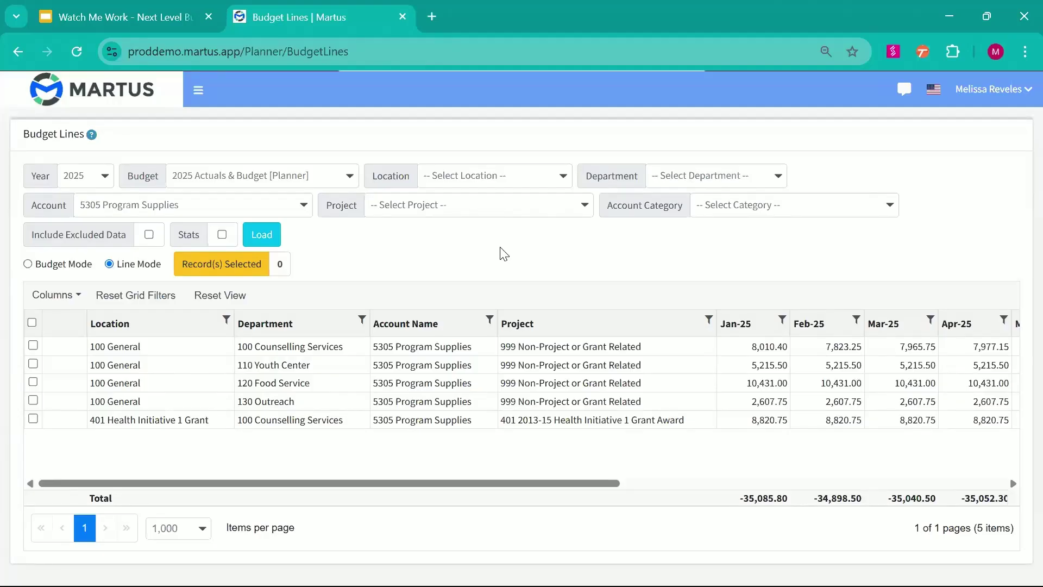
{"action": "left_click", "coordinate": [33, 420]}
{"action": "left_click", "coordinate": [31, 402]}
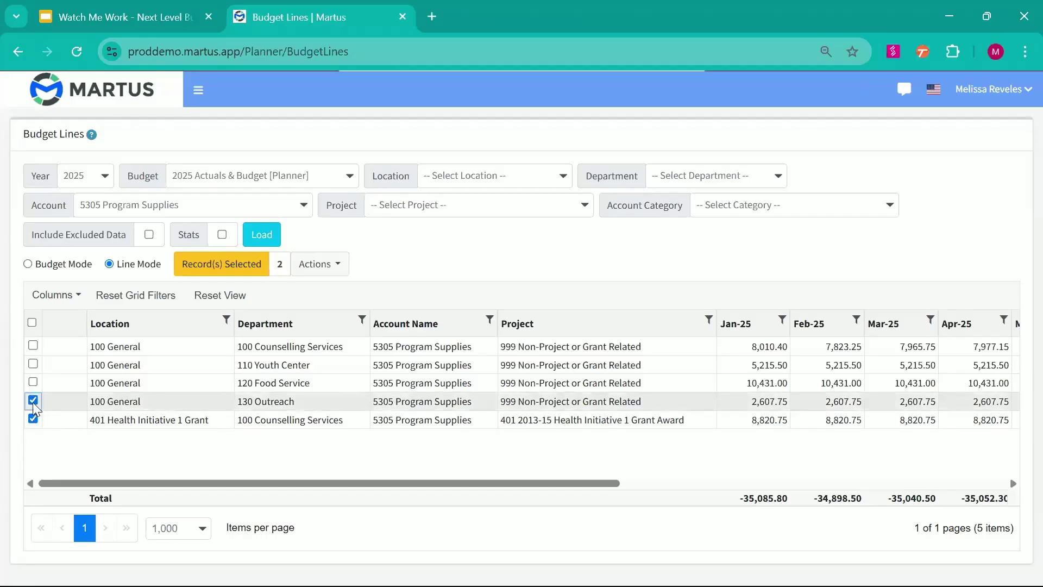
{"action": "left_click", "coordinate": [32, 401]}
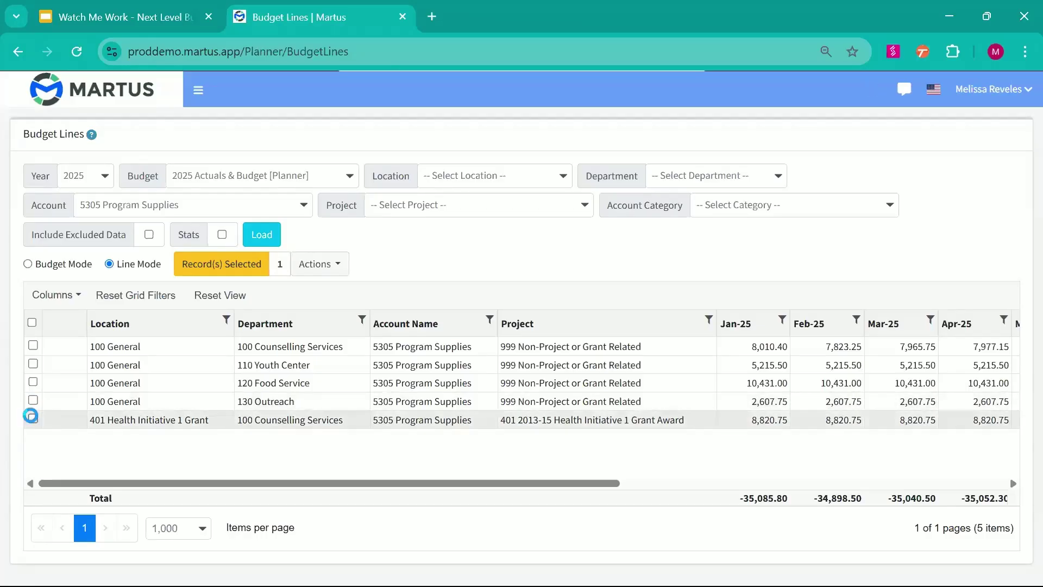
{"action": "left_click", "coordinate": [32, 419]}
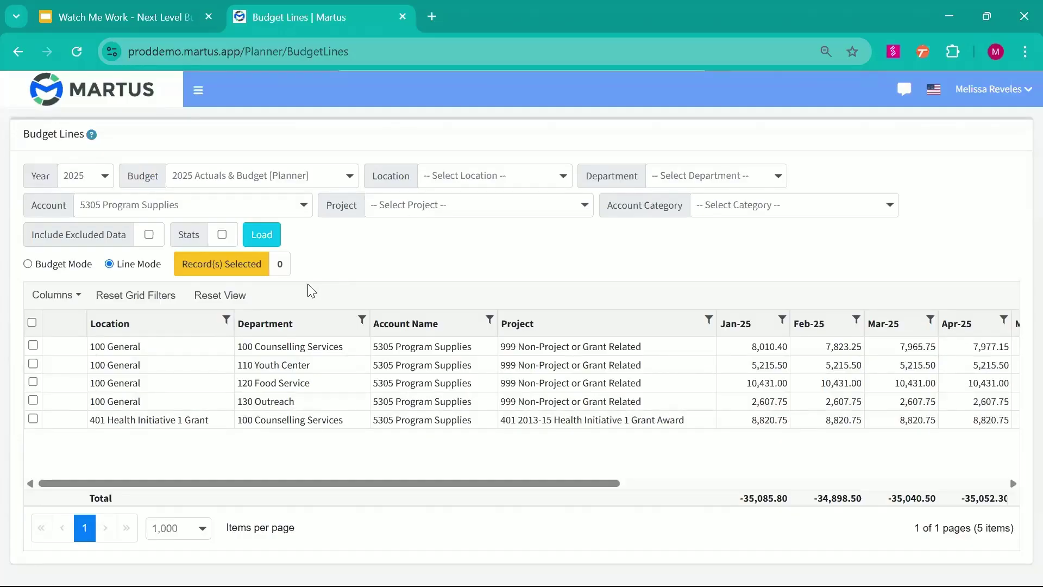
Sort the lines by department and filter out 120 Food Service and 130 Outreach
{"action": "left_click", "coordinate": [356, 325]}
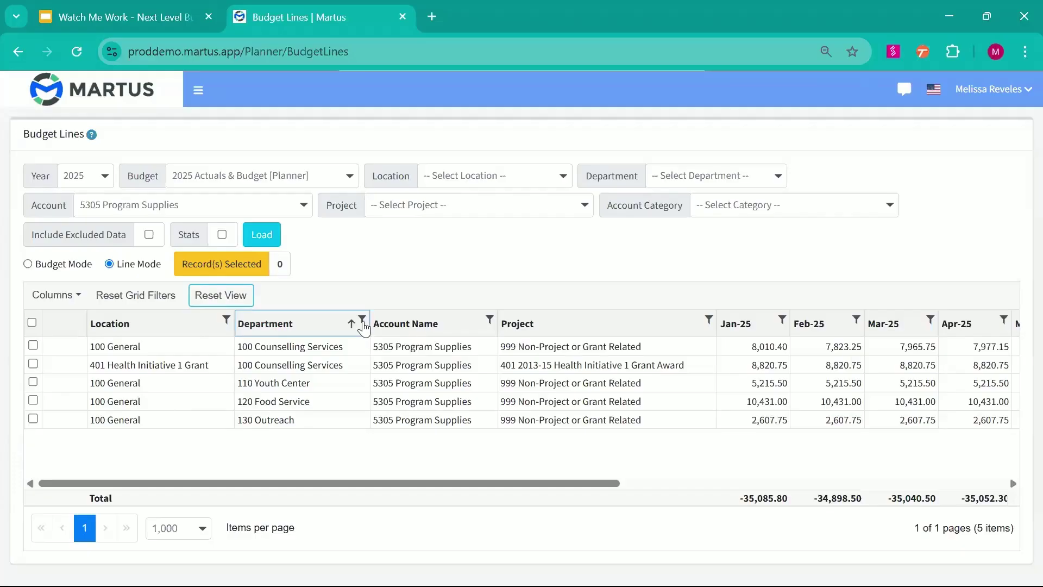
{"action": "left_click", "coordinate": [363, 321]}
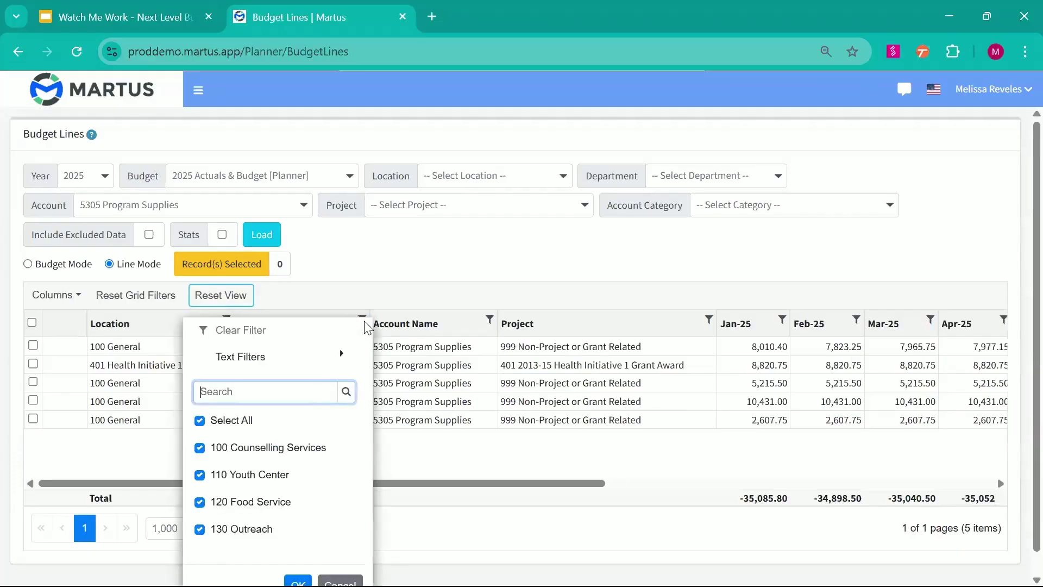
{"action": "scroll", "coordinate": [257, 493], "scroll_direction": "down", "scroll_amount": 1}
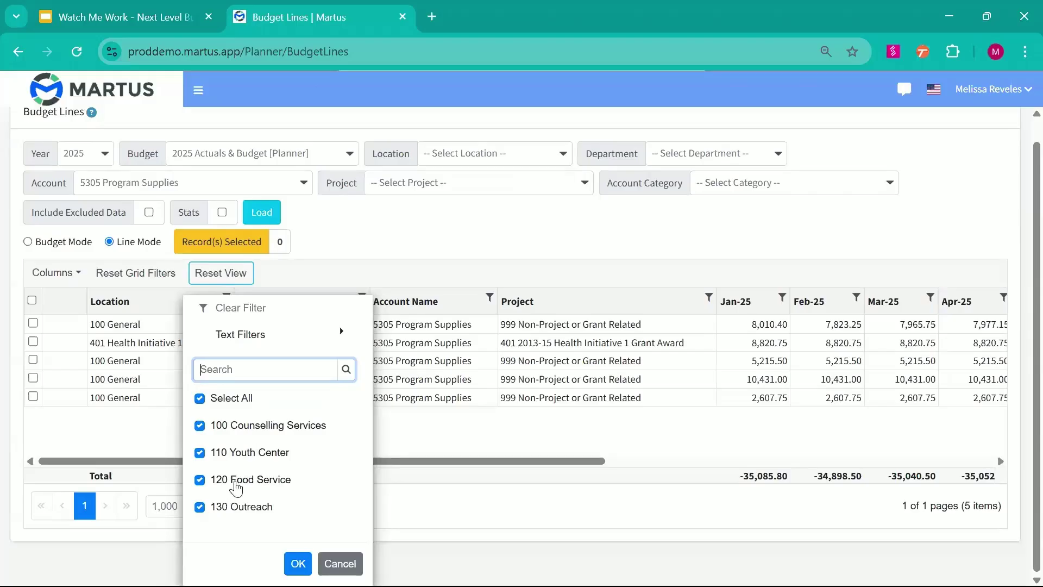
{"action": "left_click", "coordinate": [239, 509]}
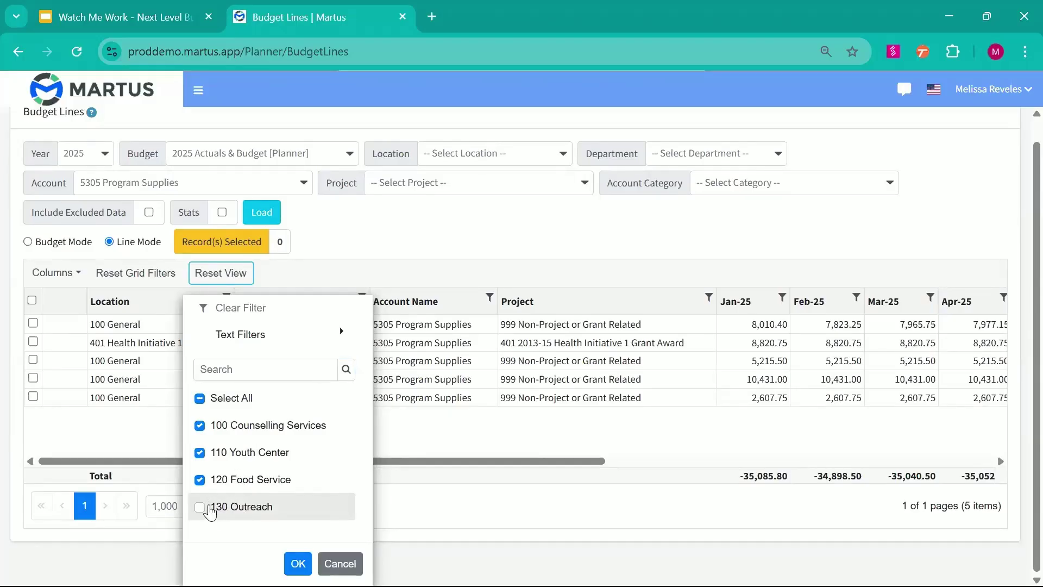
{"action": "left_click", "coordinate": [229, 483]}
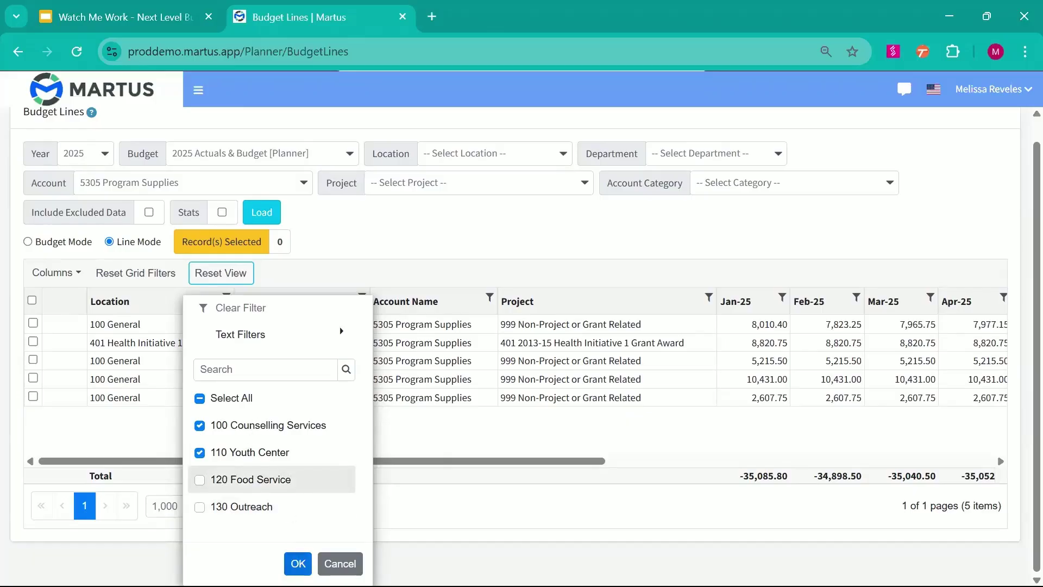
{"action": "left_click", "coordinate": [298, 564]}
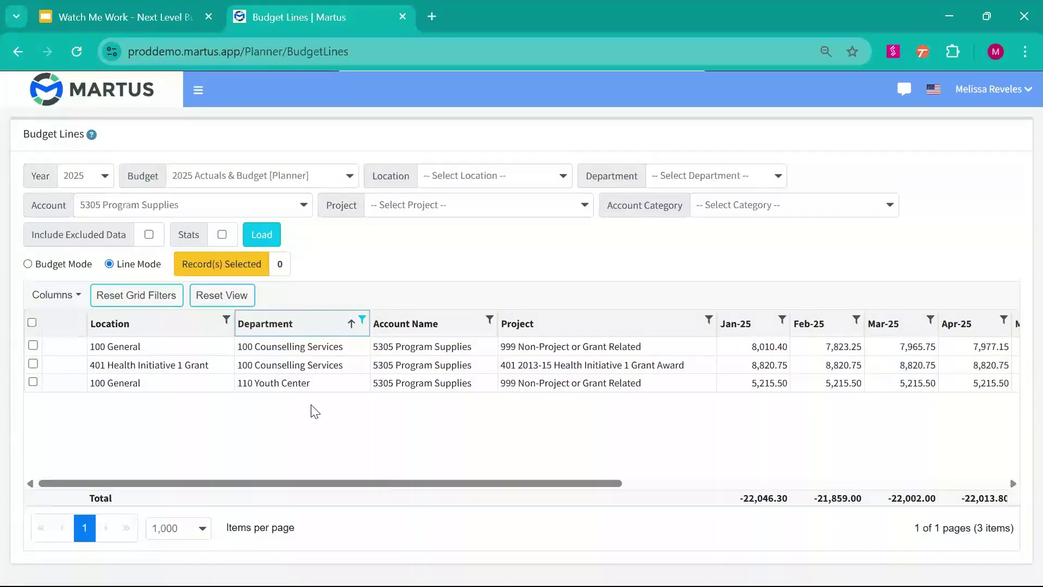
Select all filtered lines, keeping the Health Initiative 1 Grant line included, and display the actions available for them
{"action": "left_click", "coordinate": [33, 324]}
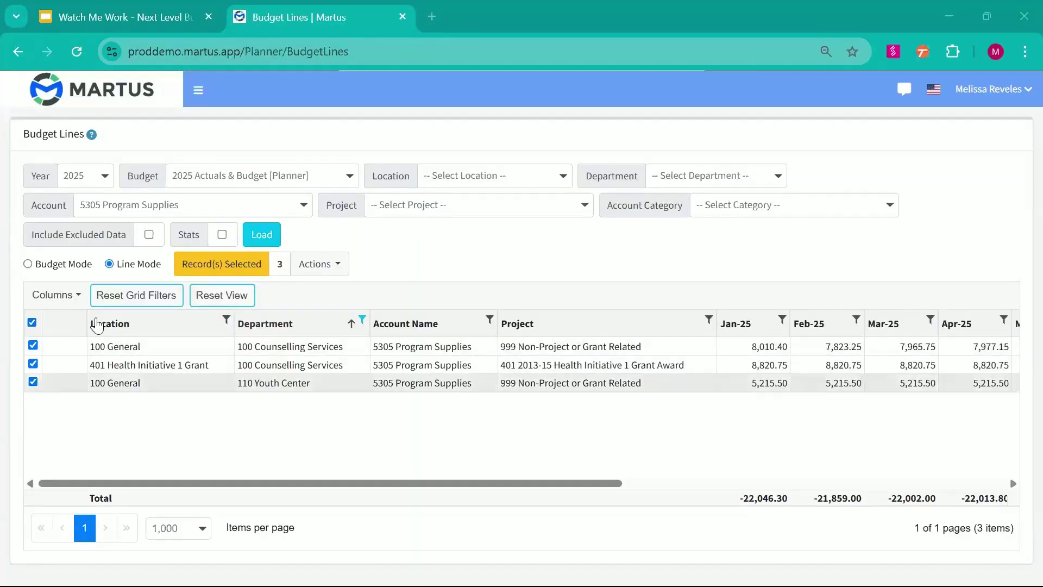
{"action": "double_click", "coordinate": [280, 265]}
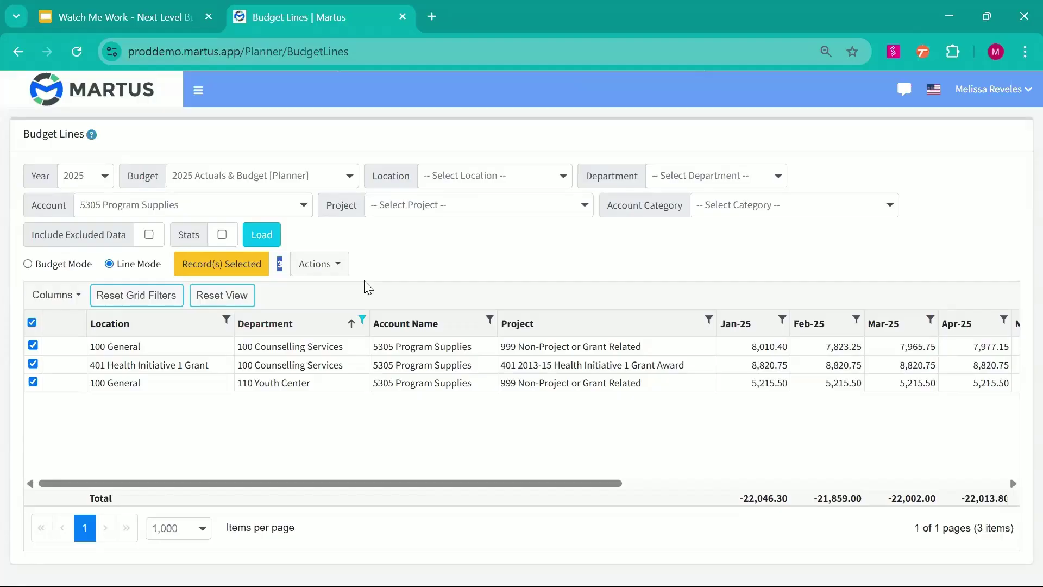
{"action": "left_click", "coordinate": [406, 270]}
{"action": "left_click", "coordinate": [31, 363]}
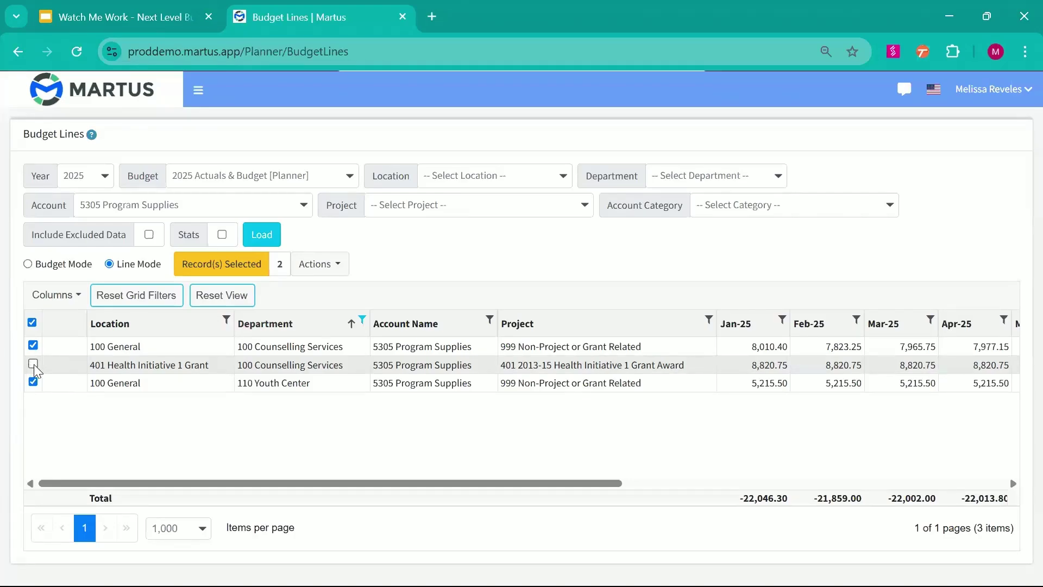
{"action": "left_click", "coordinate": [33, 363]}
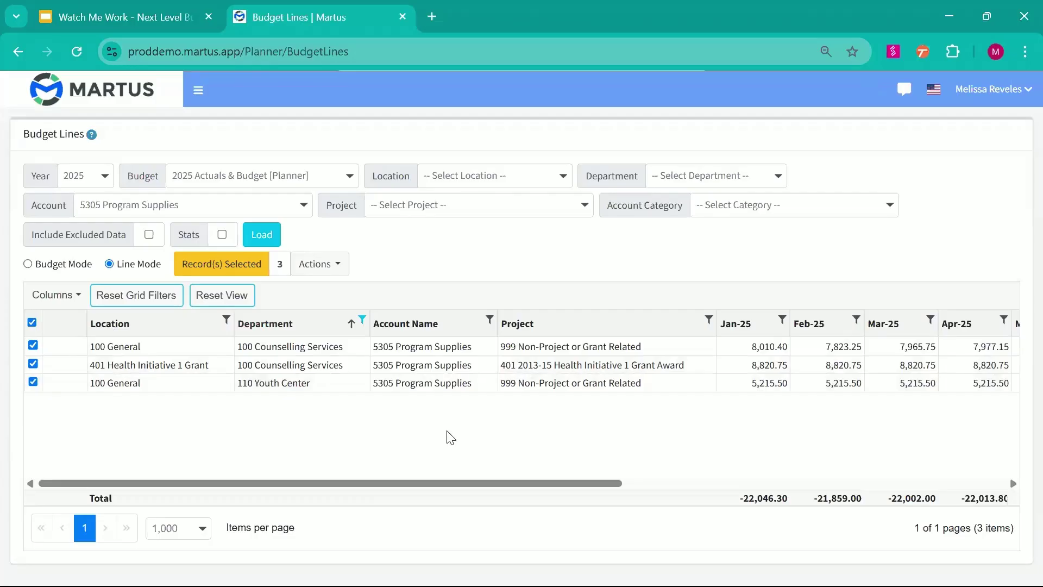
{"action": "left_click", "coordinate": [251, 293]}
{"action": "left_click", "coordinate": [324, 272]}
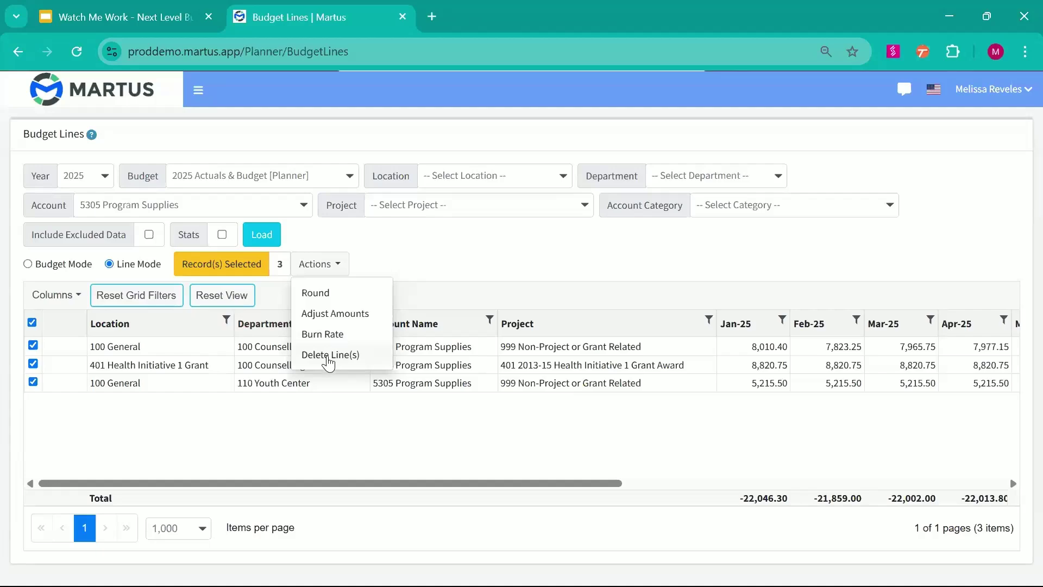
Deselect all the filtered budget lines and clear the 5305 Program Supplies account filter
{"action": "left_click", "coordinate": [491, 274]}
{"action": "left_click", "coordinate": [33, 322]}
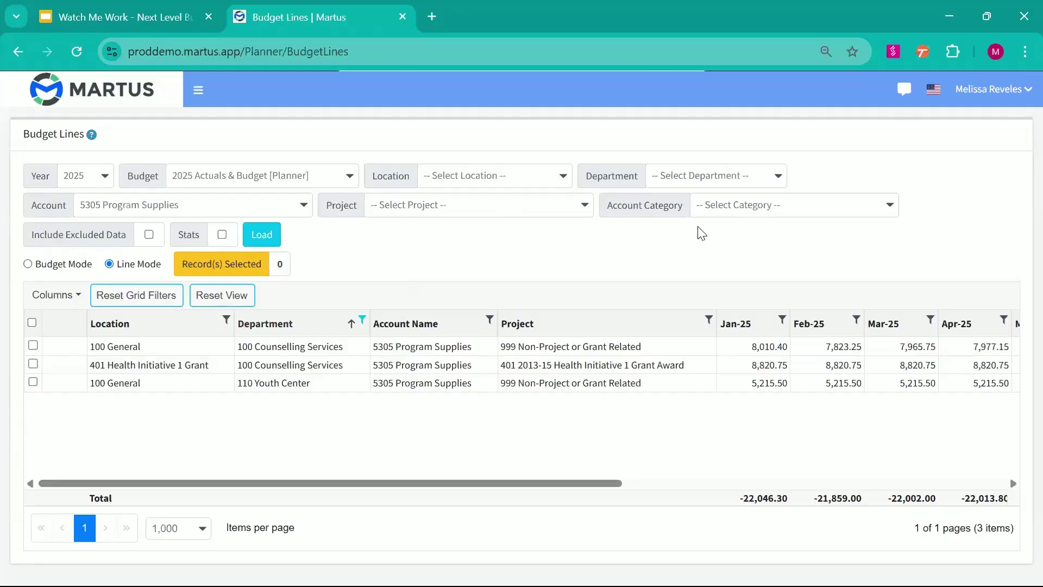
{"action": "left_click", "coordinate": [282, 213]}
{"action": "scroll", "coordinate": [261, 257], "scroll_direction": "up", "scroll_amount": 10}
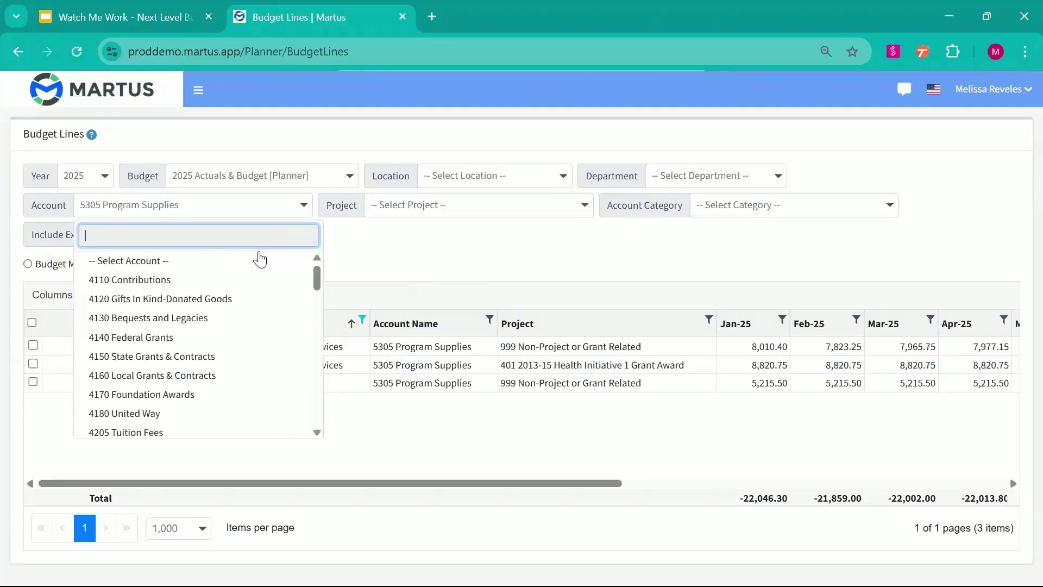
{"action": "left_click", "coordinate": [198, 263]}
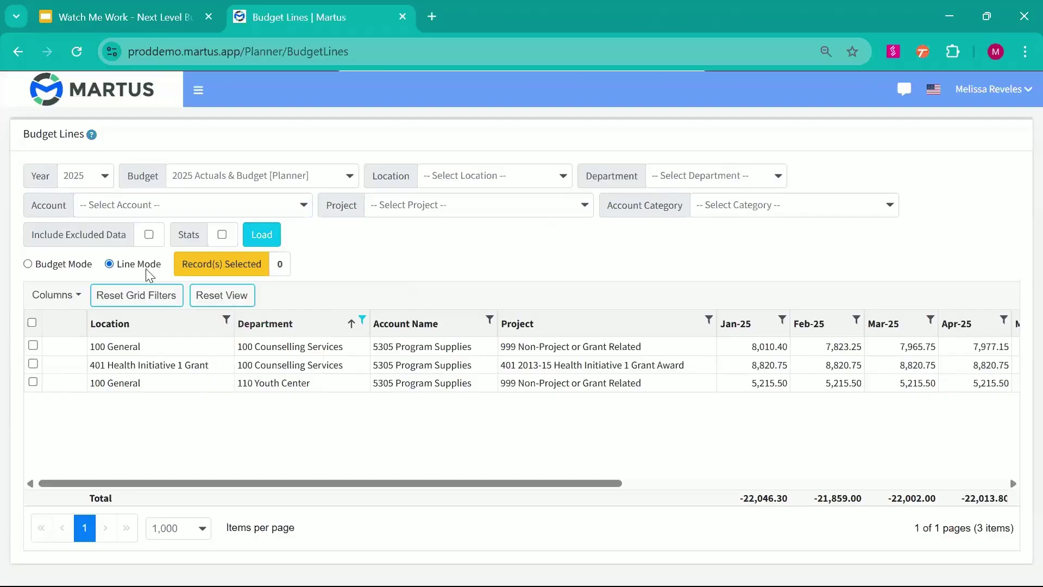
Set the account category to Personnel Expenses and load its budget lines
{"action": "left_click", "coordinate": [748, 216]}
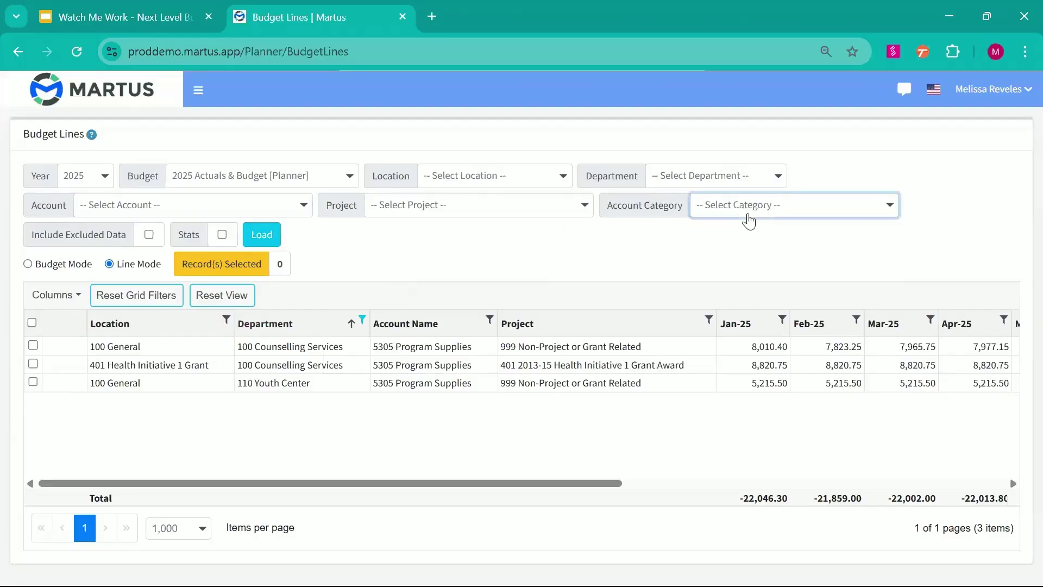
{"action": "type", "text": "per"}
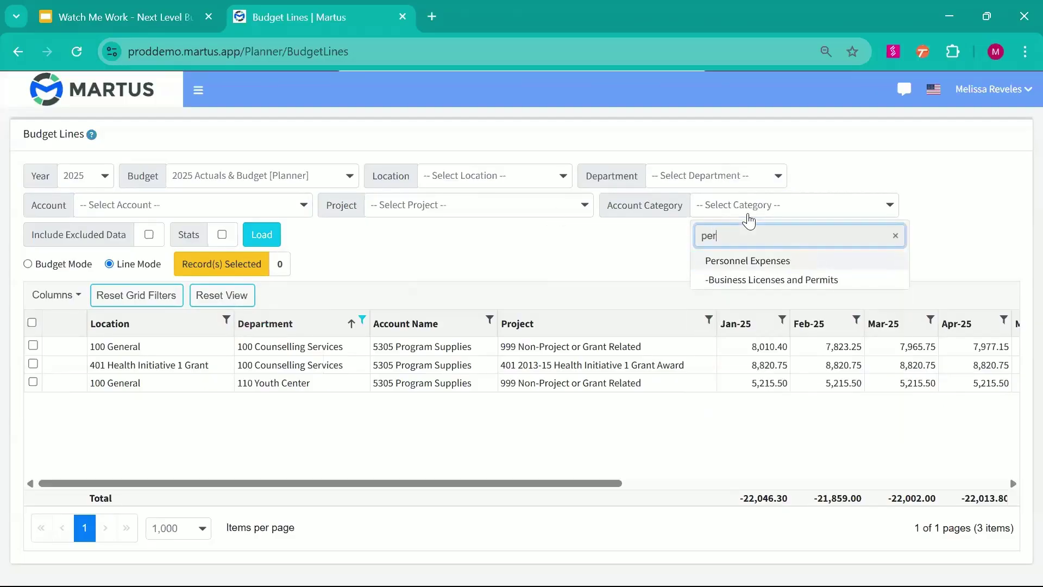
{"action": "left_click", "coordinate": [747, 262]}
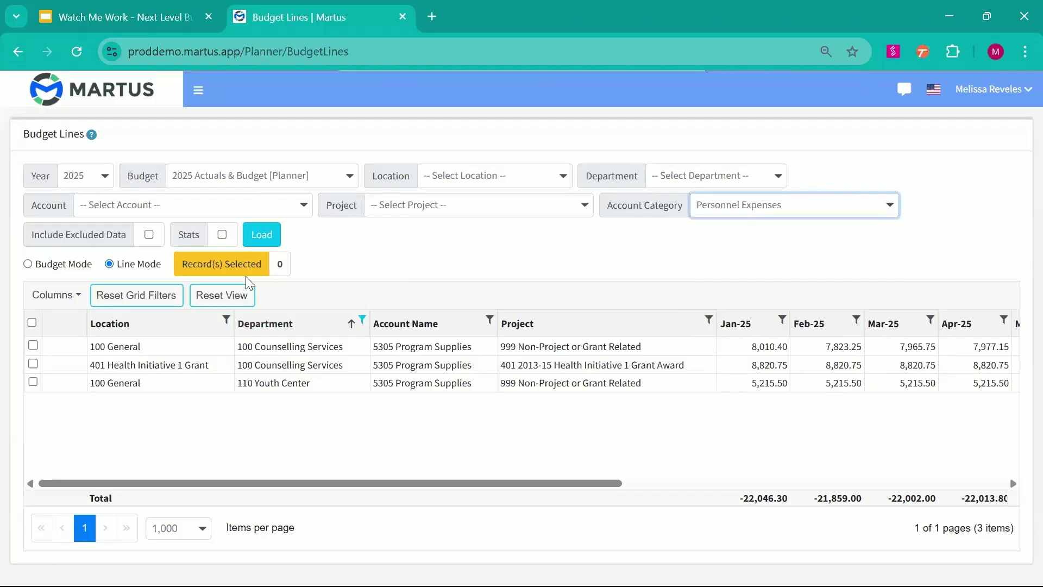
{"action": "left_click", "coordinate": [262, 234]}
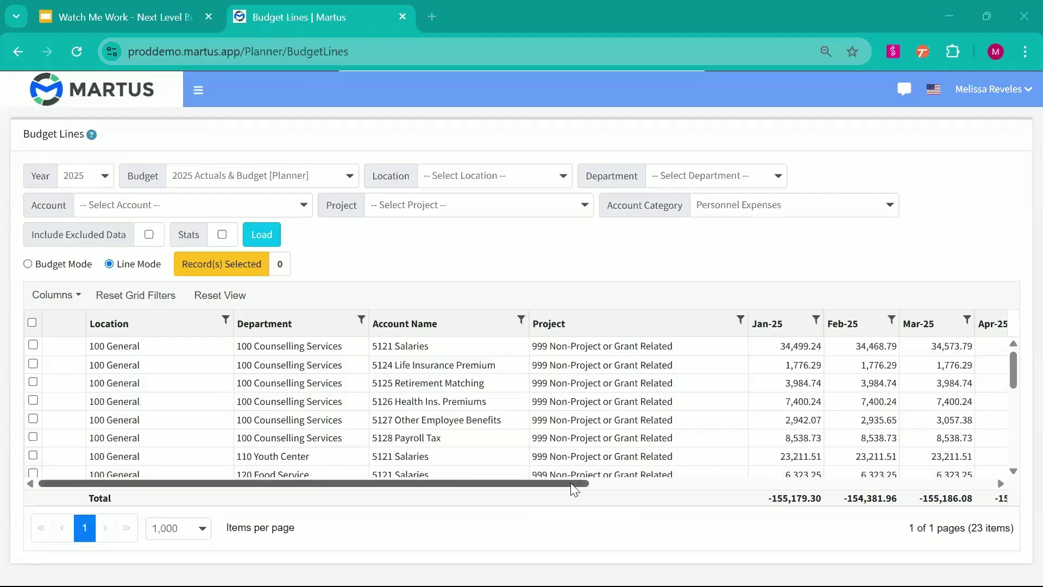
Review the loaded Personnel Expenses lines across all locations, departments and projects
{"action": "scroll", "coordinate": [400, 437], "scroll_direction": "down", "scroll_amount": 3}
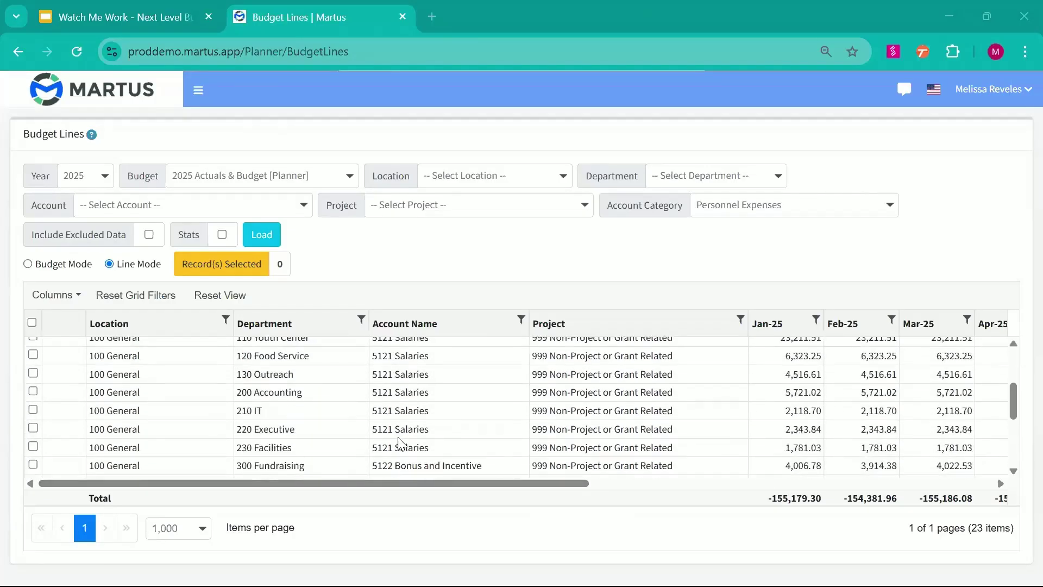
{"action": "scroll", "coordinate": [401, 441], "scroll_direction": "up", "scroll_amount": 3}
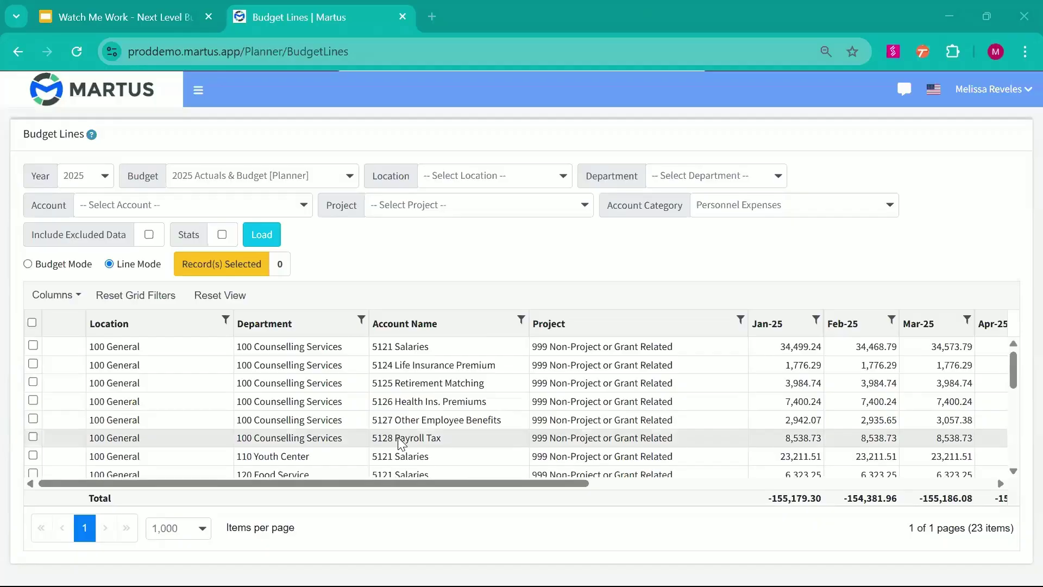
{"action": "scroll", "coordinate": [401, 441], "scroll_direction": "down", "scroll_amount": 5}
{"action": "scroll", "coordinate": [401, 441], "scroll_direction": "up", "scroll_amount": 5}
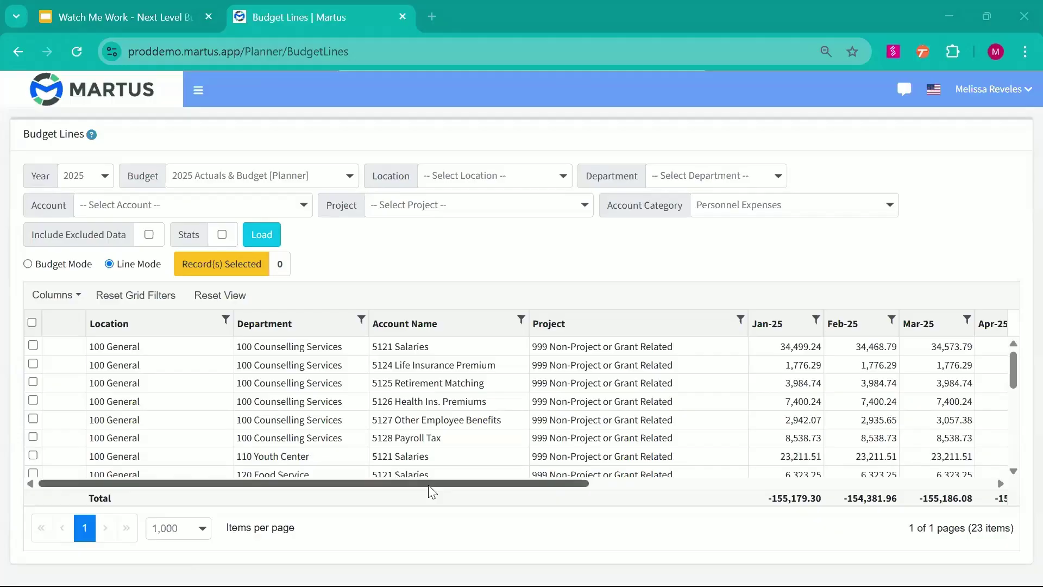
{"action": "left_click_drag", "start_coordinate": [471, 487], "coordinate": [351, 480]}
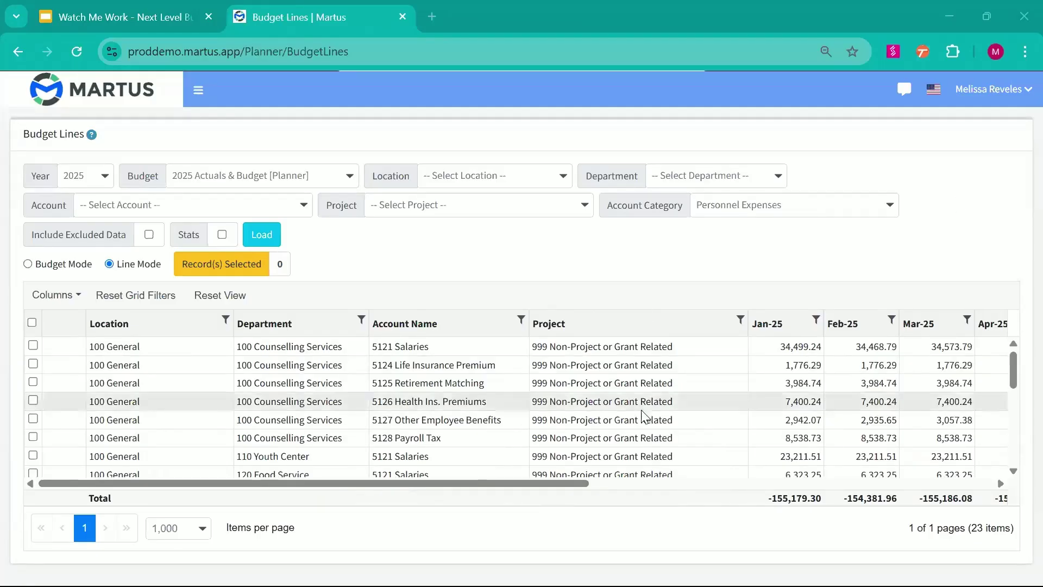
{"action": "scroll", "coordinate": [597, 443], "scroll_direction": "down", "scroll_amount": 5}
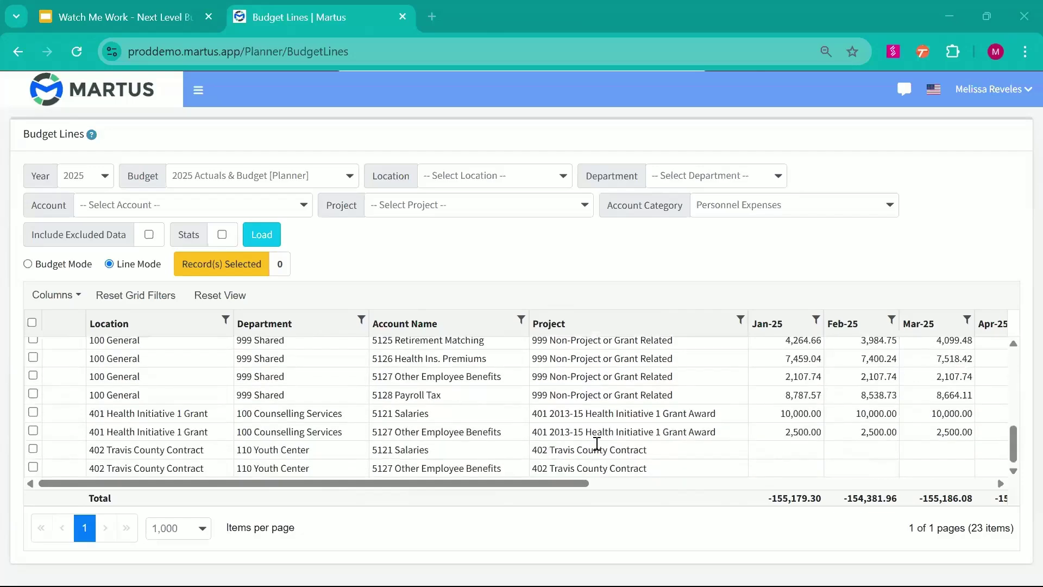
{"action": "scroll", "coordinate": [597, 443], "scroll_direction": "up", "scroll_amount": 5}
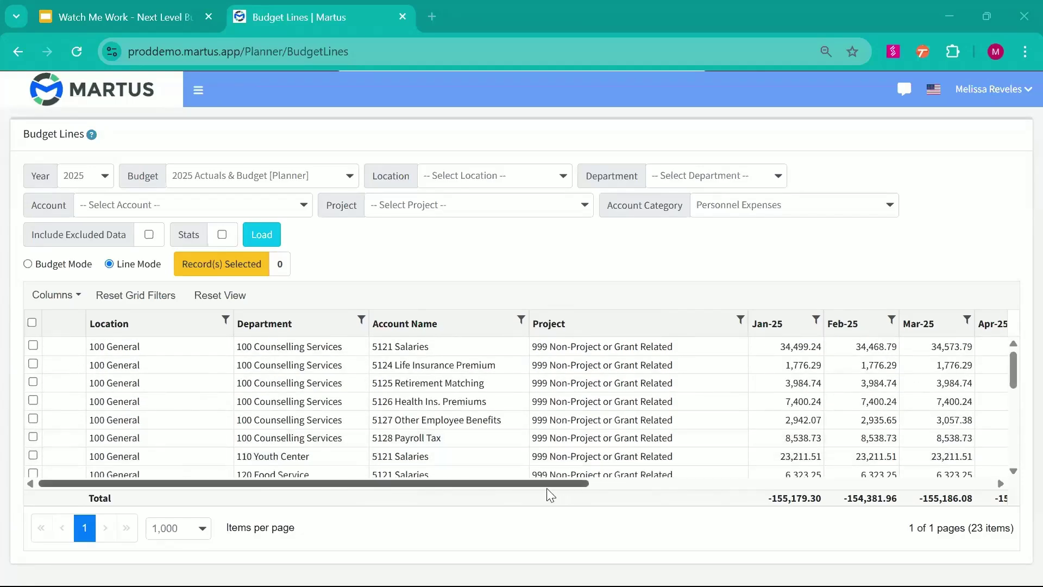
Select all Personnel Expenses lines and delete them from the 2025 Actuals & Budget
{"action": "left_click", "coordinate": [32, 322]}
{"action": "left_click", "coordinate": [321, 266]}
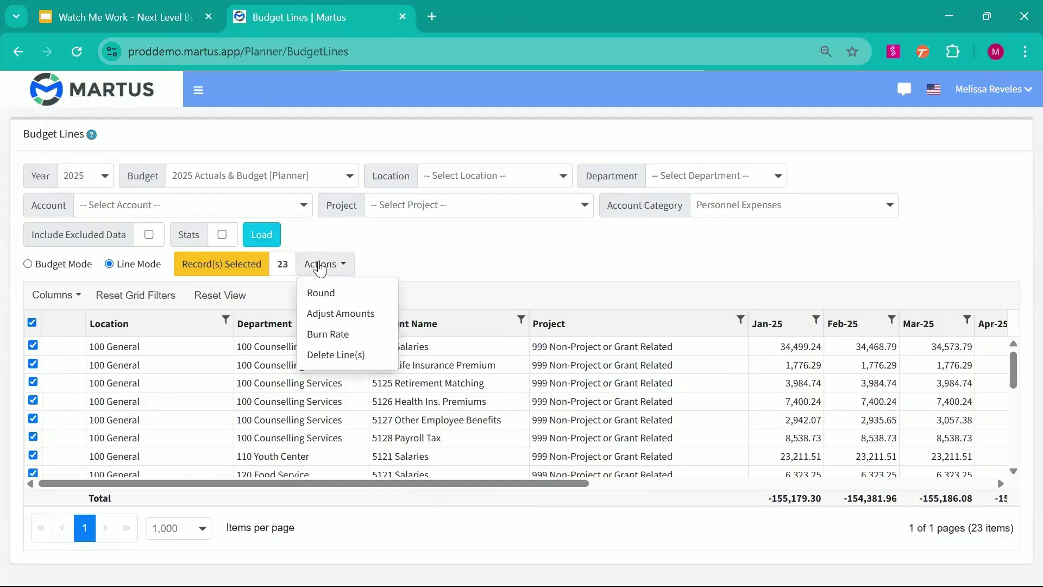
{"action": "left_click", "coordinate": [361, 359]}
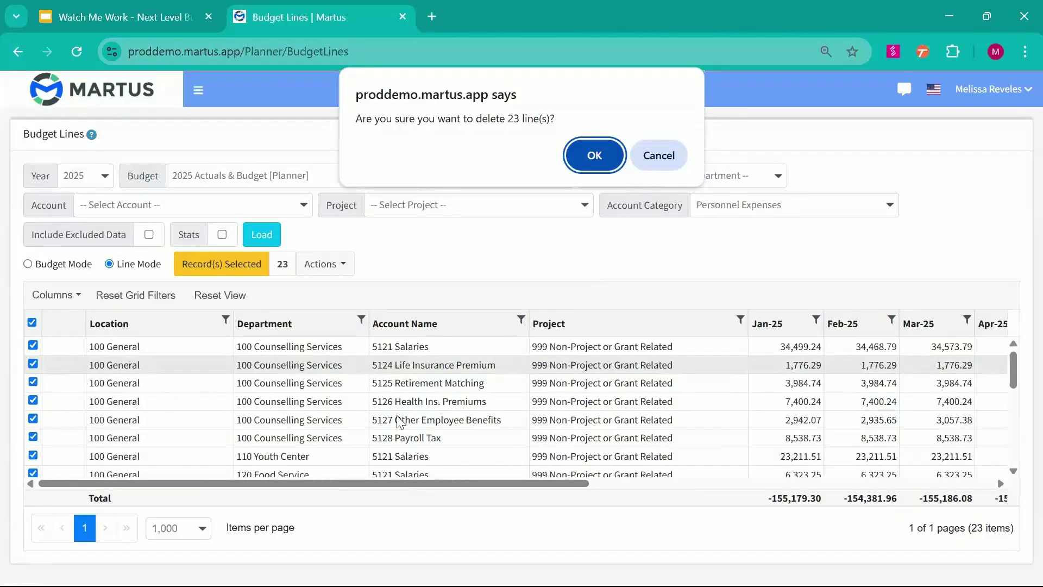
{"action": "left_click", "coordinate": [585, 159]}
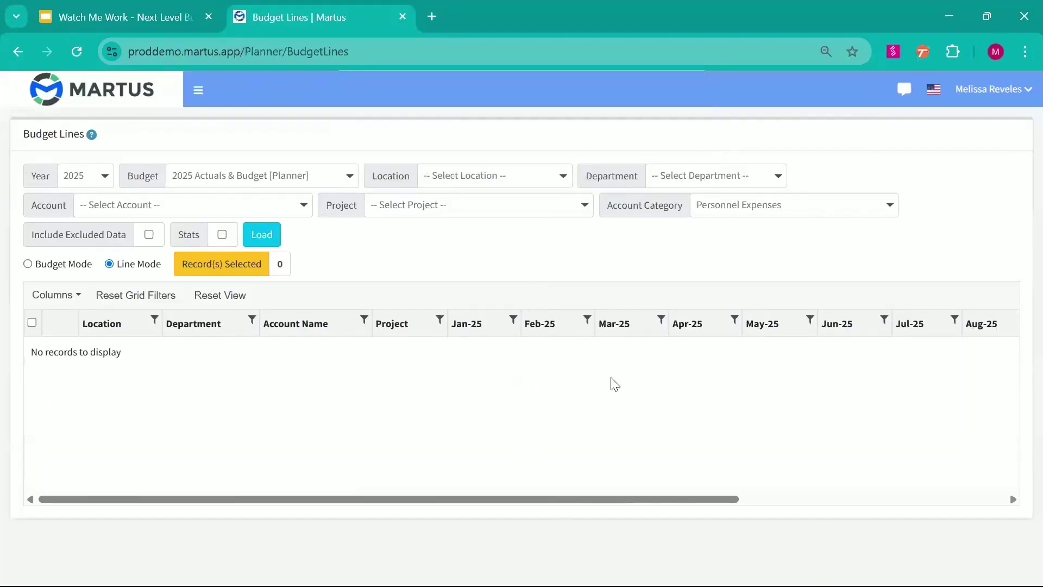
{"action": "left_click_drag", "start_coordinate": [552, 503], "coordinate": [385, 533]}
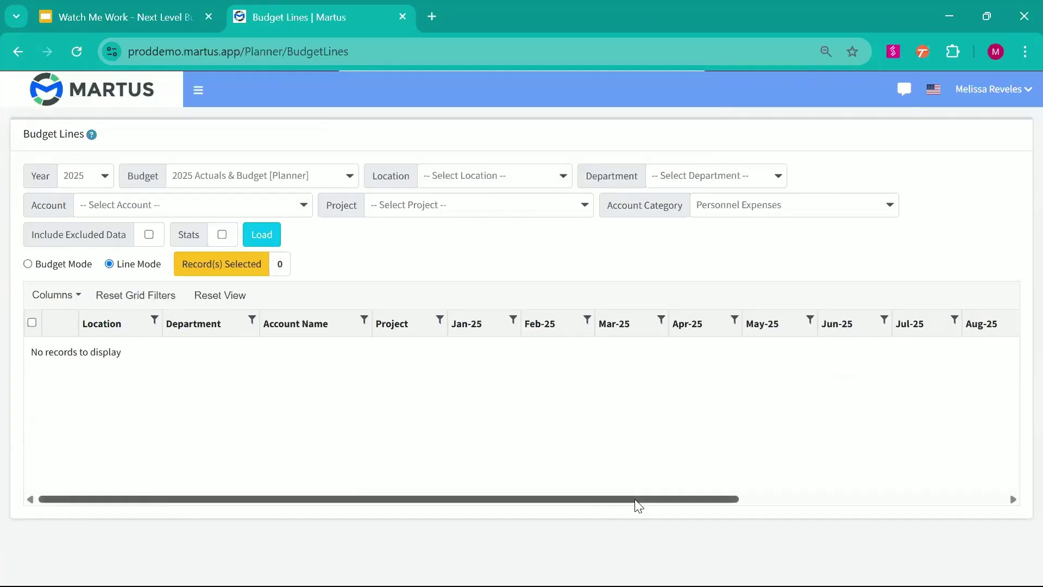
{"action": "left_click_drag", "start_coordinate": [639, 505], "coordinate": [463, 473]}
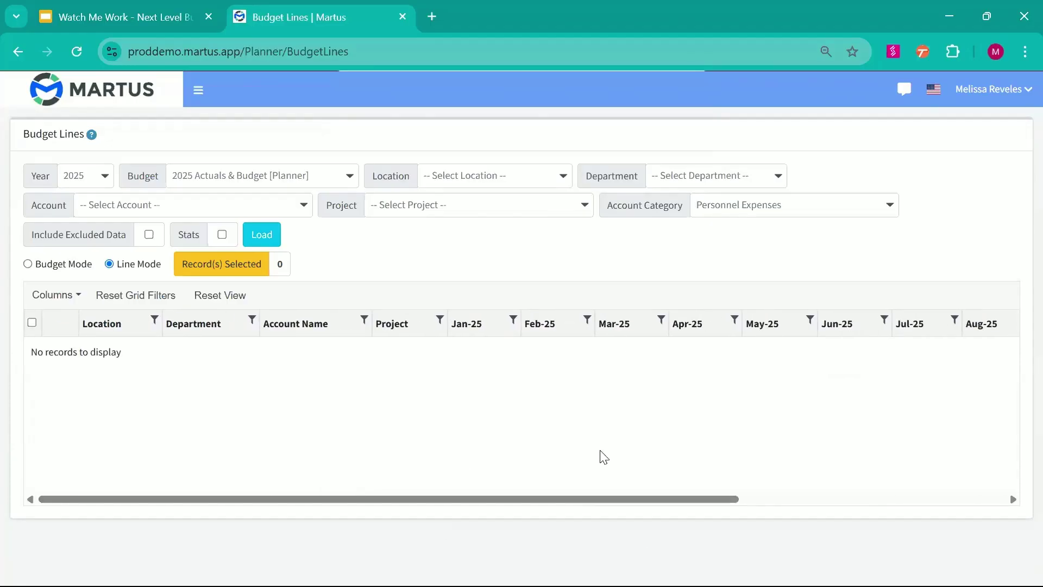
Duplicate the Budget Lines browser tab and open the Planner Summary in the copy
{"action": "right_click", "coordinate": [332, 28]}
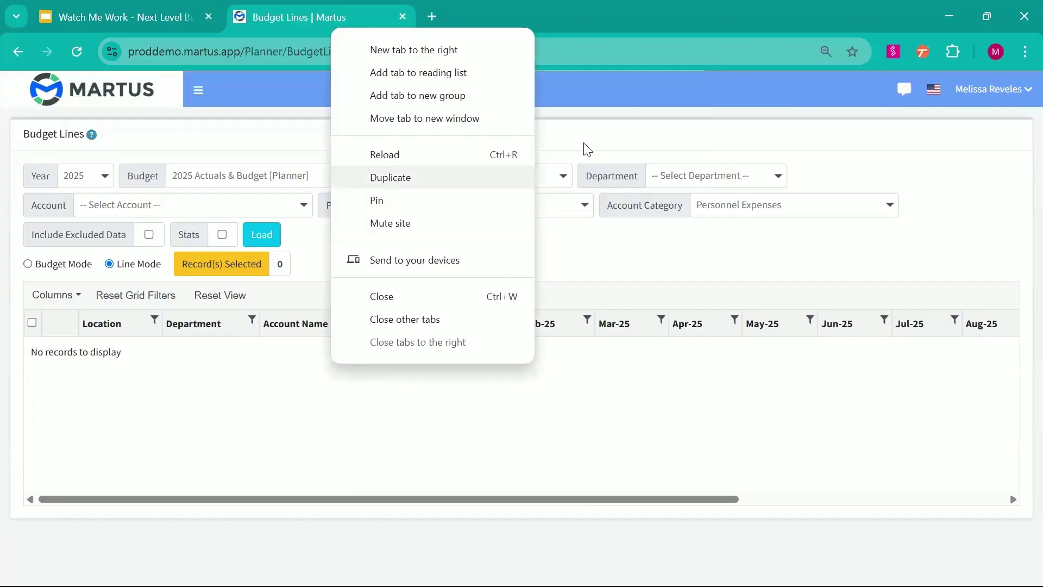
{"action": "key", "text": "Return"}
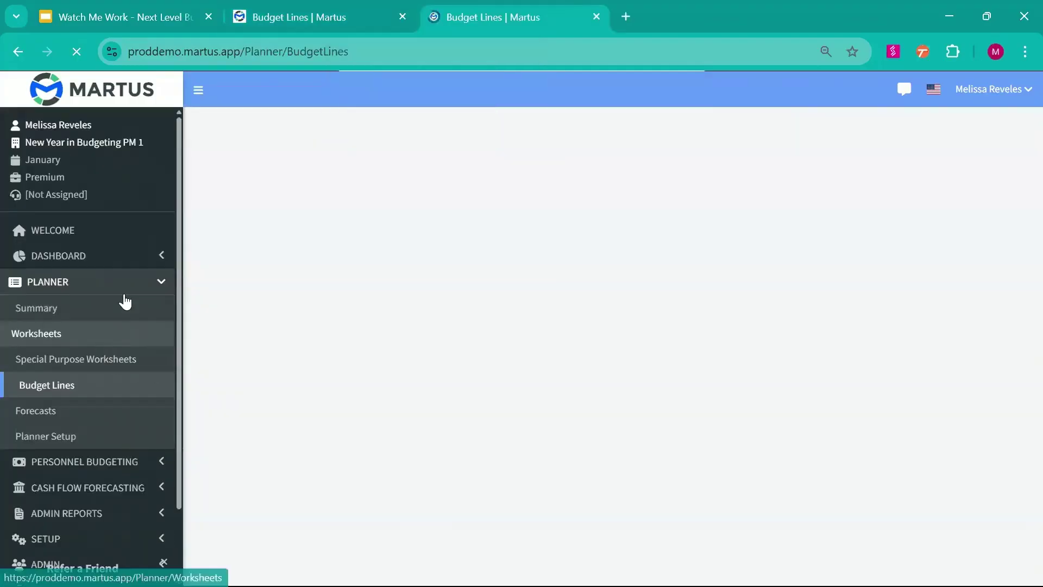
{"action": "left_click", "coordinate": [95, 339]}
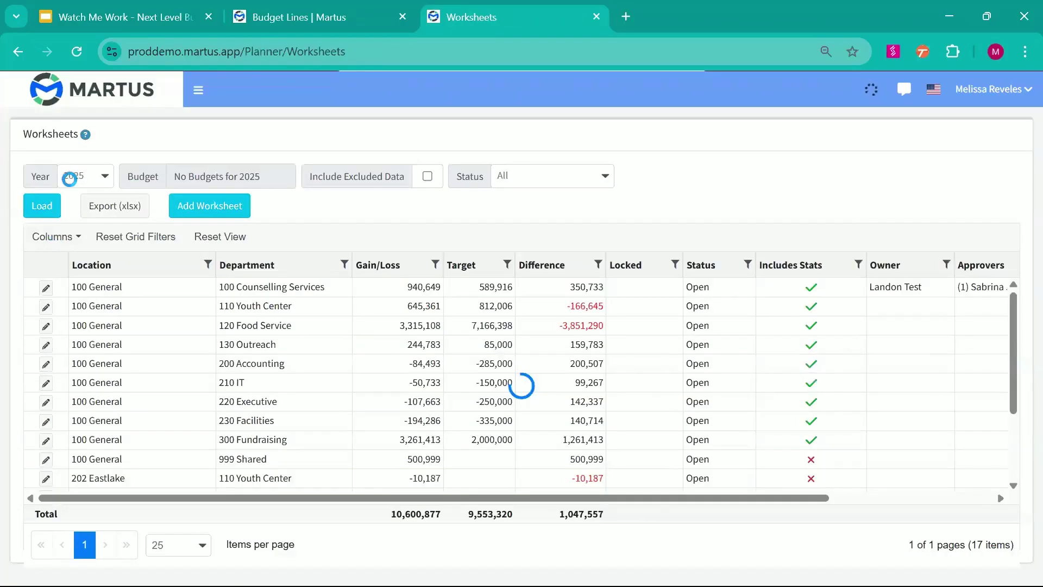
{"action": "left_click", "coordinate": [189, 93]}
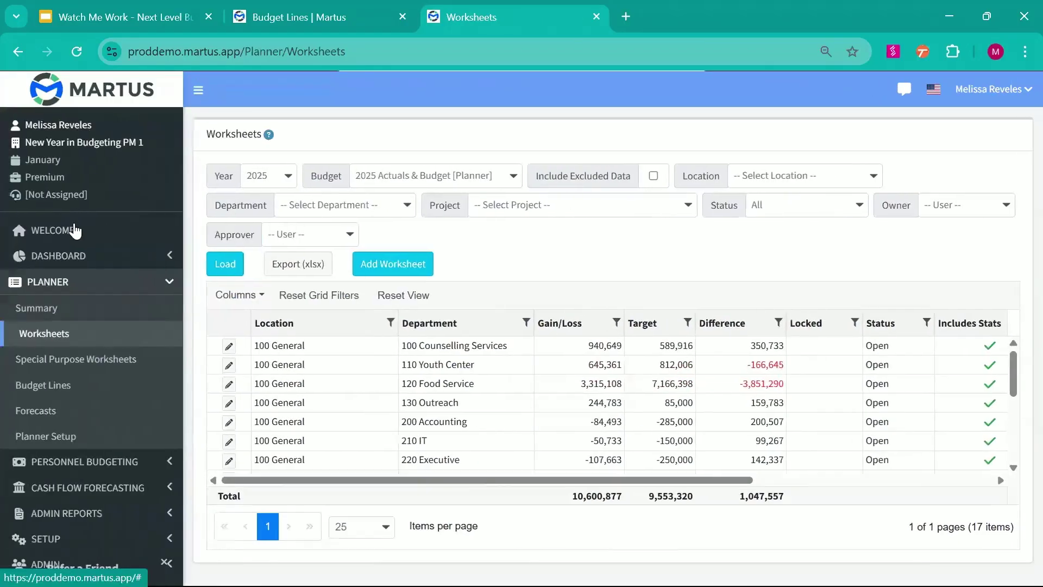
{"action": "left_click", "coordinate": [42, 304]}
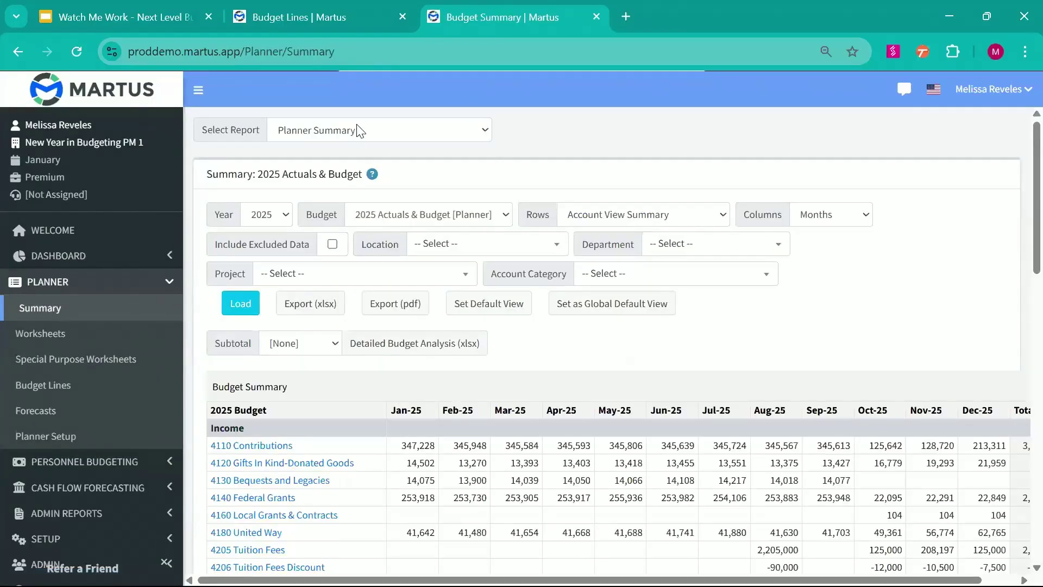
Find account 5202 Legal Fees among the expenses in the budget summary and open its worksheet detail
{"action": "left_click", "coordinate": [354, 131]}
{"action": "left_click", "coordinate": [562, 156]}
{"action": "scroll", "coordinate": [518, 372], "scroll_direction": "down", "scroll_amount": 4}
{"action": "scroll", "coordinate": [519, 372], "scroll_direction": "down", "scroll_amount": 2}
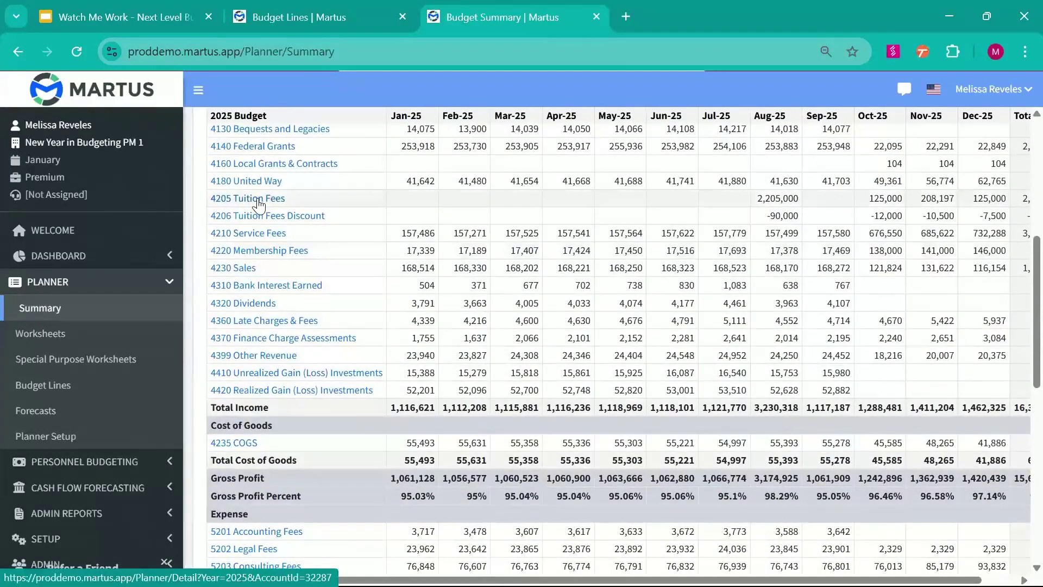
{"action": "scroll", "coordinate": [262, 334], "scroll_direction": "down", "scroll_amount": 1}
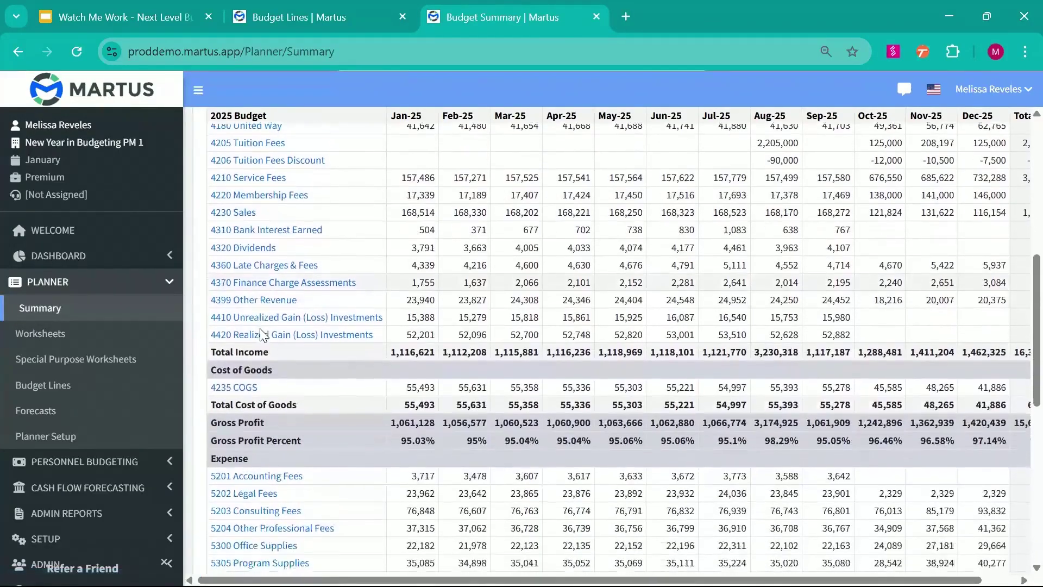
{"action": "scroll", "coordinate": [262, 334], "scroll_direction": "down", "scroll_amount": 5}
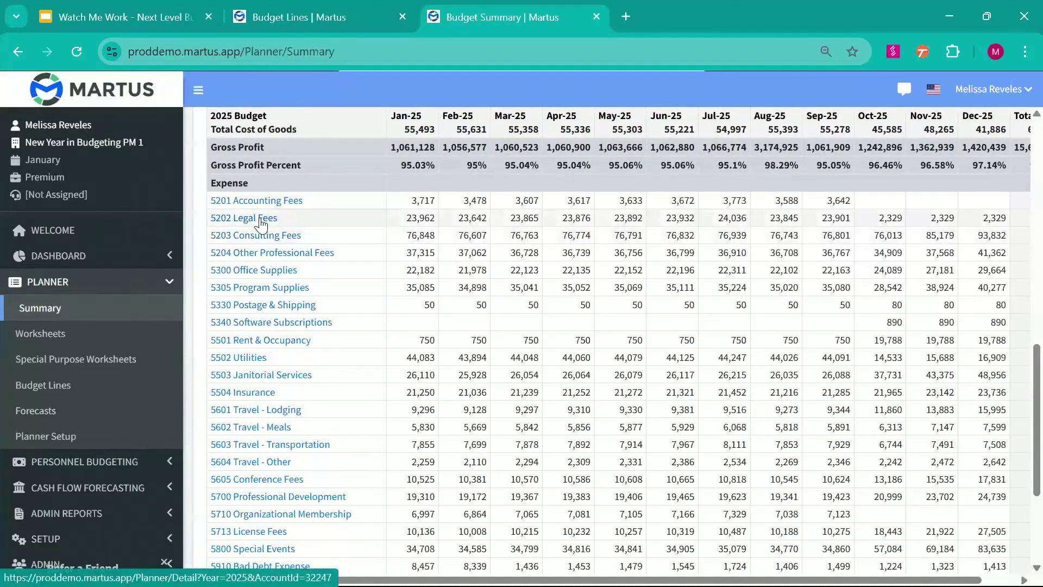
{"action": "left_click", "coordinate": [260, 218]}
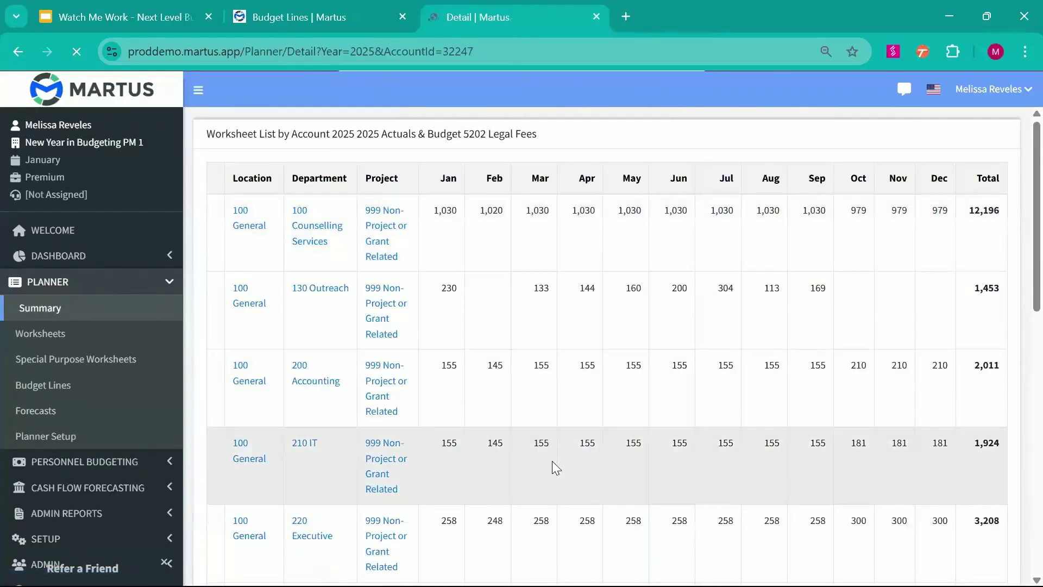
Examine the monthly Legal Fees amounts by location, department and project, and return to the Planner Summary
{"action": "scroll", "coordinate": [552, 461], "scroll_direction": "down", "scroll_amount": 7}
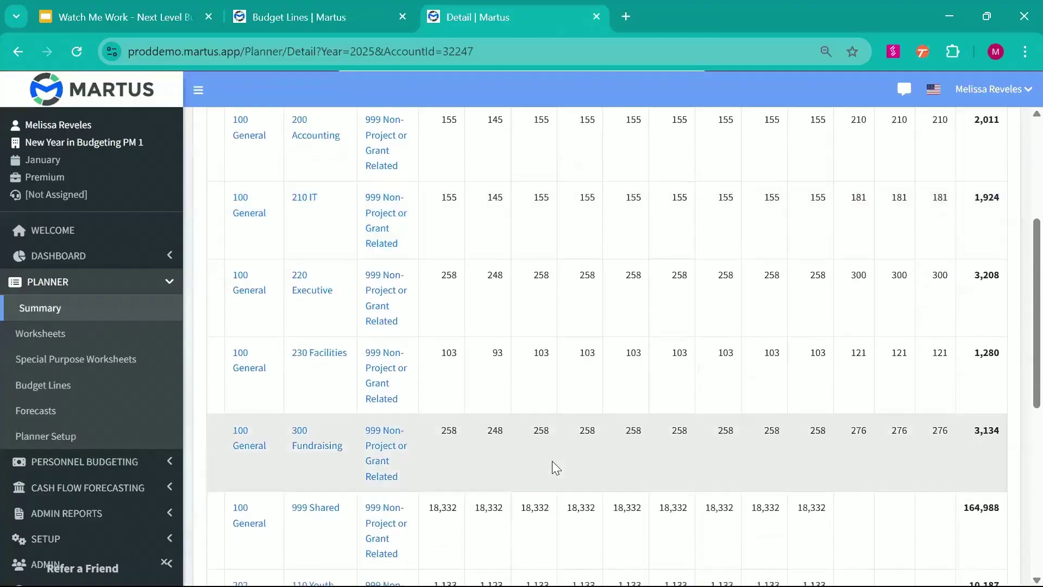
{"action": "scroll", "coordinate": [552, 461], "scroll_direction": "down", "scroll_amount": 5}
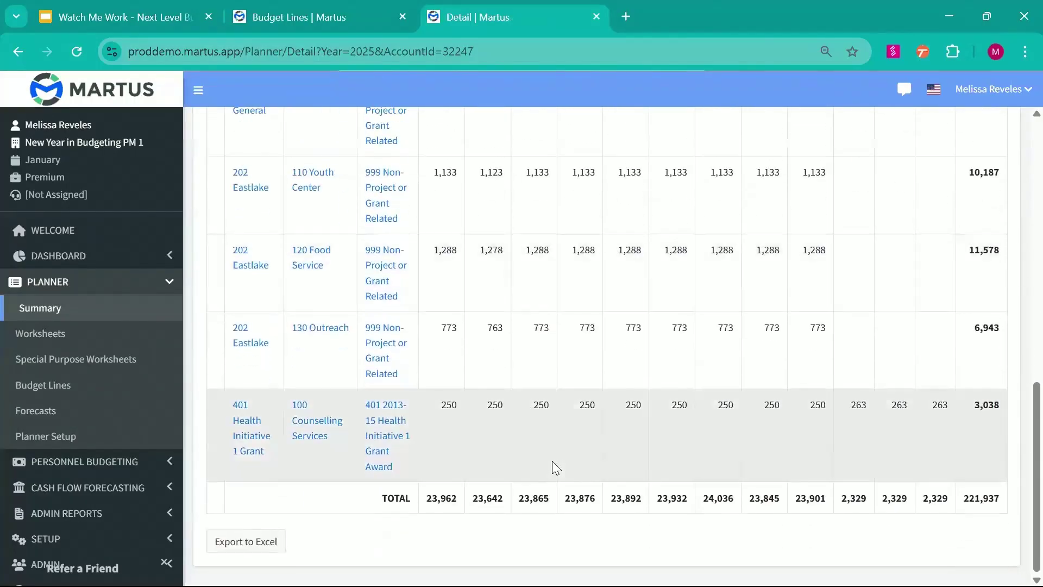
{"action": "scroll", "coordinate": [552, 461], "scroll_direction": "up", "scroll_amount": 3}
{"action": "scroll", "coordinate": [552, 461], "scroll_direction": "up", "scroll_amount": 9}
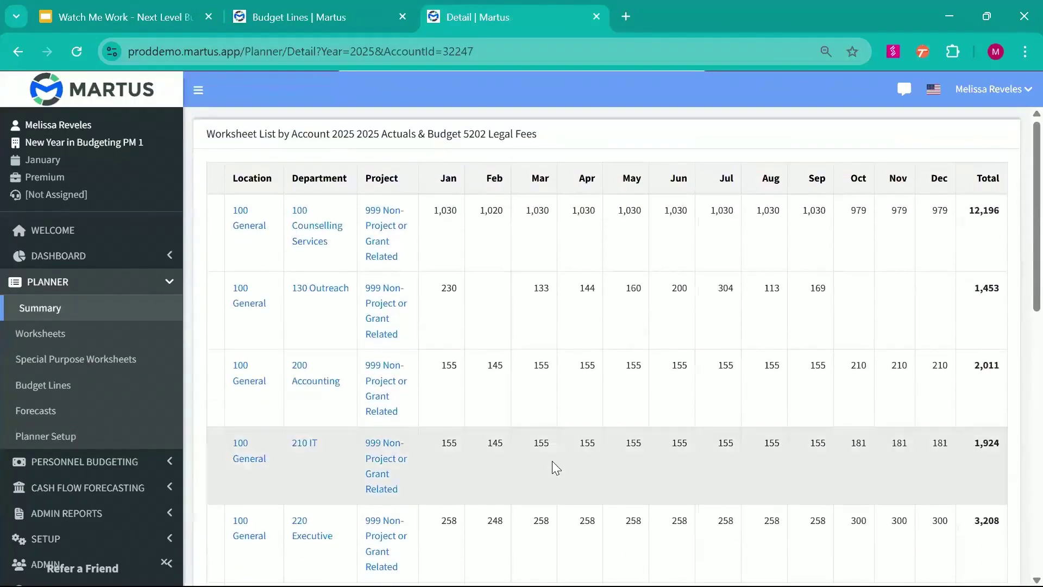
{"action": "scroll", "coordinate": [552, 460], "scroll_direction": "down", "scroll_amount": 12}
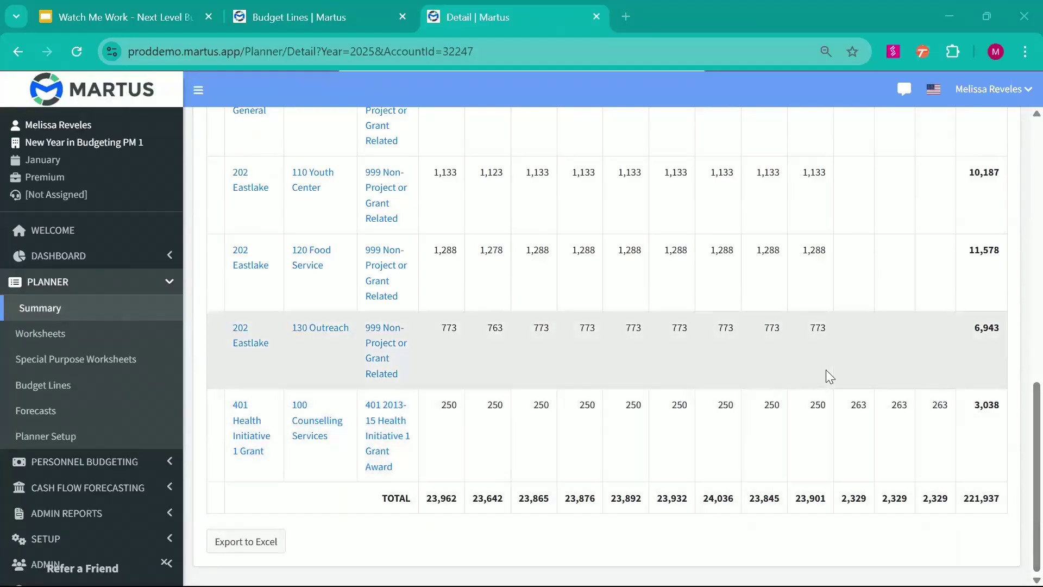
{"action": "scroll", "coordinate": [826, 369], "scroll_direction": "up", "scroll_amount": 1}
{"action": "scroll", "coordinate": [826, 370], "scroll_direction": "up", "scroll_amount": 10}
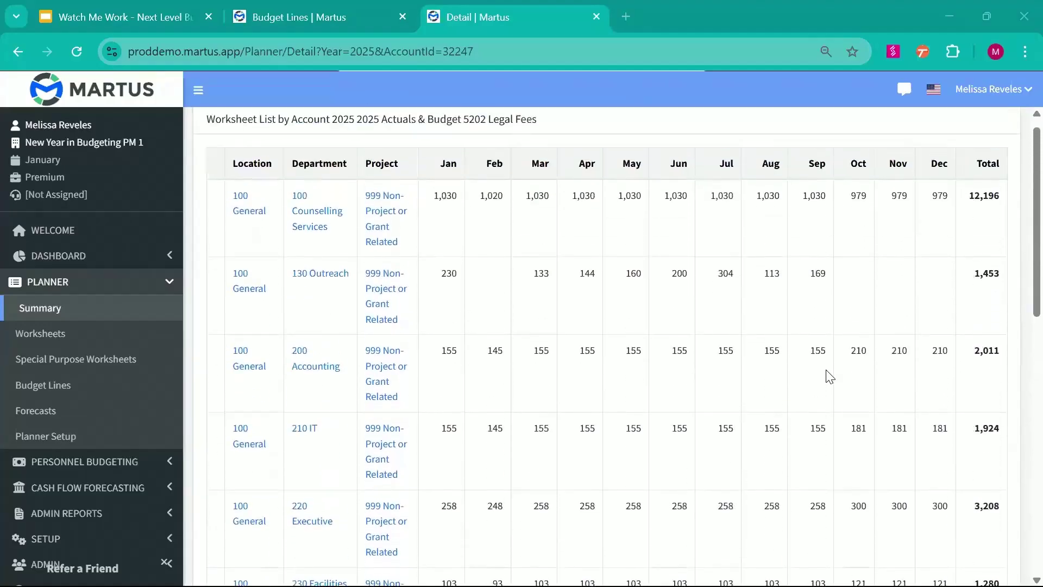
{"action": "scroll", "coordinate": [828, 374], "scroll_direction": "down", "scroll_amount": 5}
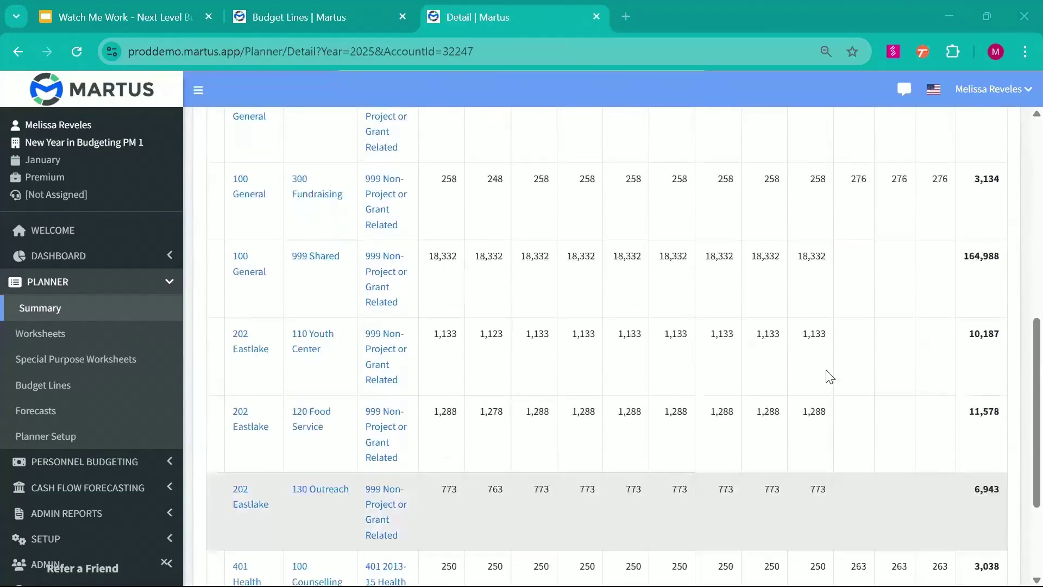
{"action": "scroll", "coordinate": [761, 372], "scroll_direction": "up", "scroll_amount": 8}
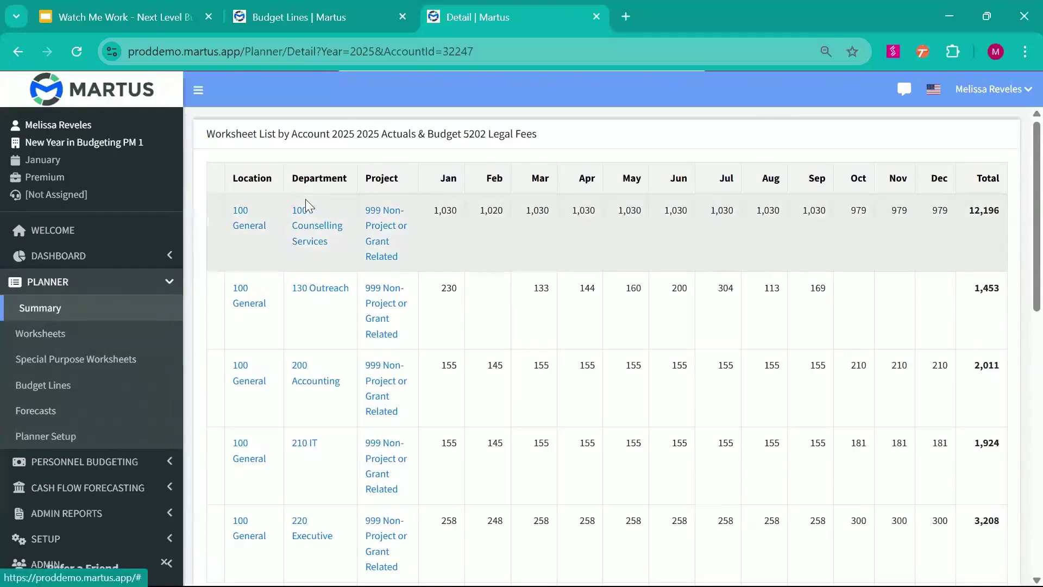
{"action": "left_click", "coordinate": [78, 312]}
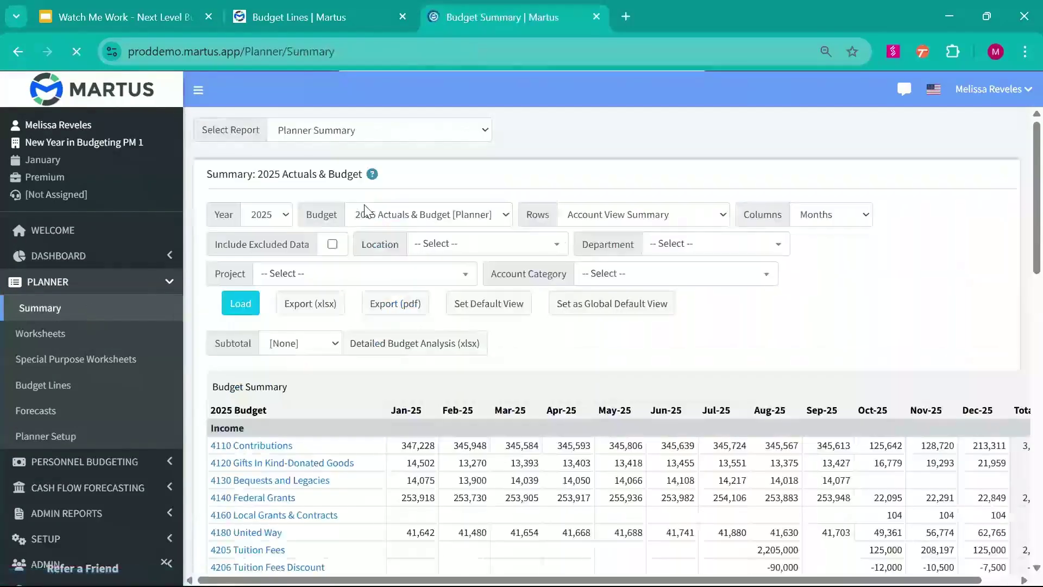
Load the 2024 Board Approved Budget for year 2024 in the Planner Summary
{"action": "left_click", "coordinate": [272, 215]}
{"action": "left_click", "coordinate": [268, 263]}
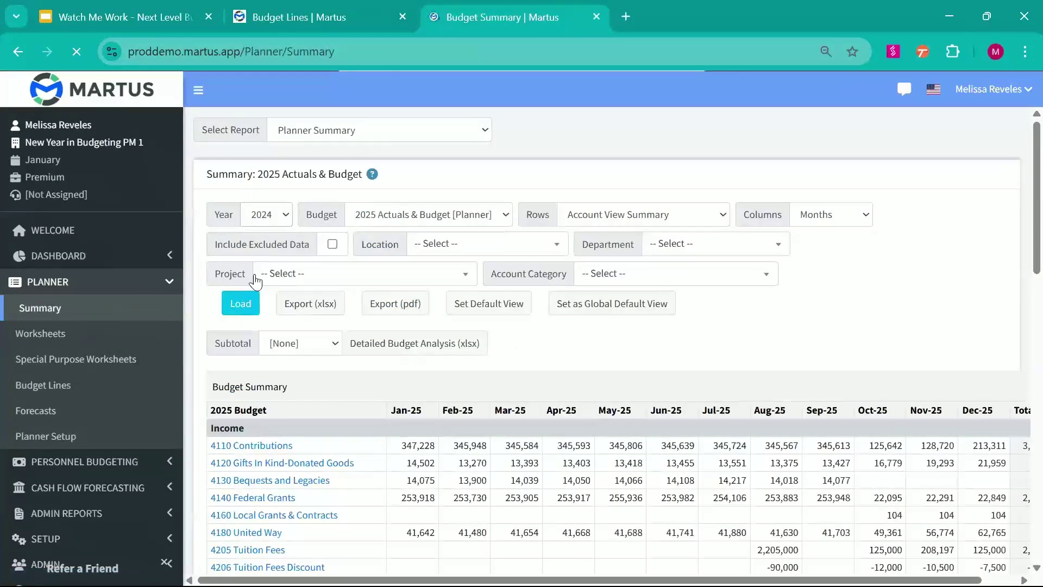
{"action": "left_click", "coordinate": [241, 303]}
{"action": "left_click", "coordinate": [460, 215]}
{"action": "left_click", "coordinate": [455, 250]}
{"action": "left_click", "coordinate": [242, 306]}
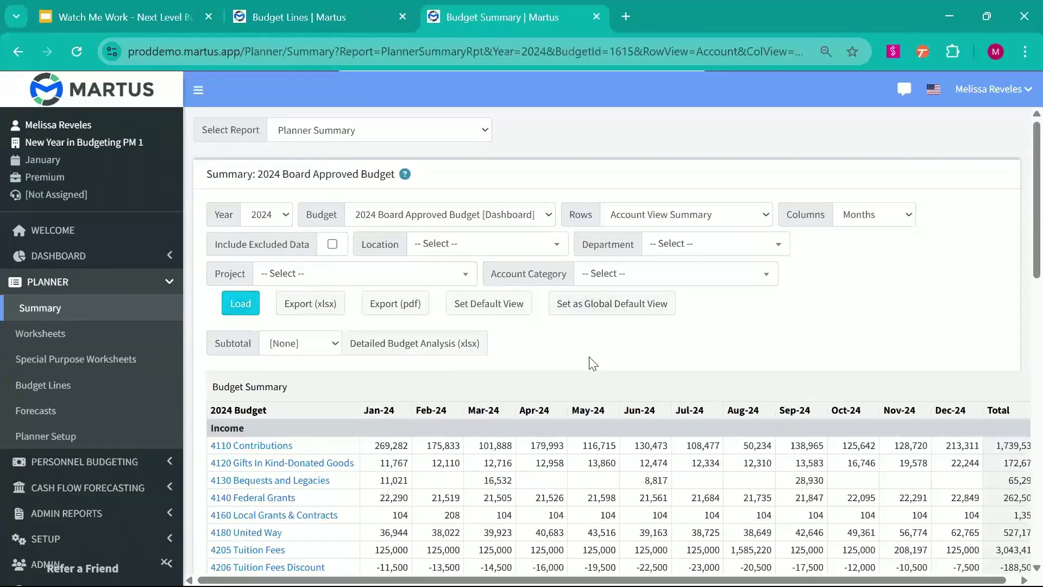
Find expense account 5202 Legal Fees in the 2024 summary, open its worksheet detail and examine the monthly amounts by department
{"action": "scroll", "coordinate": [593, 363], "scroll_direction": "down", "scroll_amount": 1}
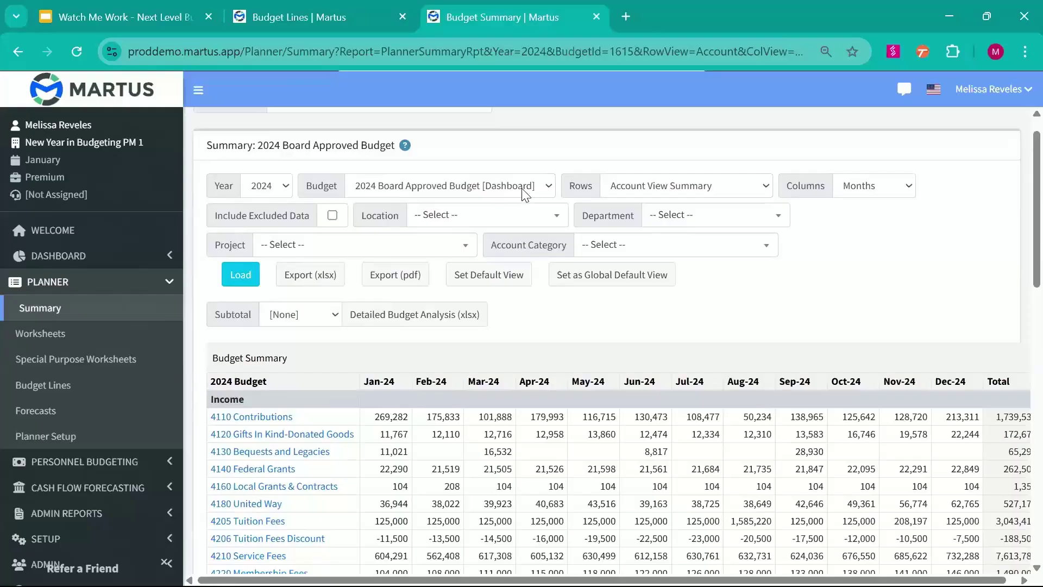
{"action": "scroll", "coordinate": [582, 343], "scroll_direction": "down", "scroll_amount": 7}
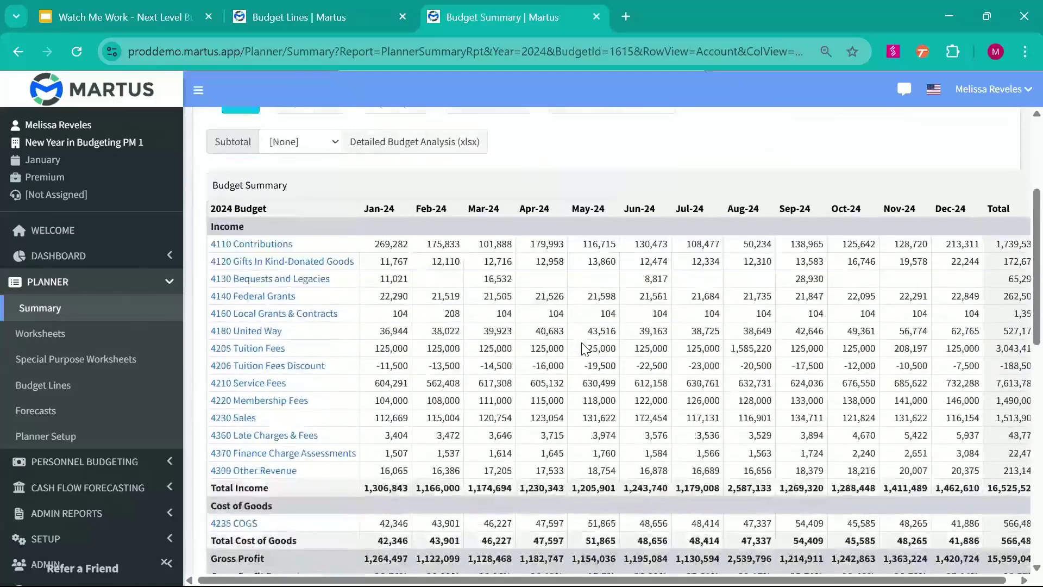
{"action": "scroll", "coordinate": [583, 342], "scroll_direction": "down", "scroll_amount": 2}
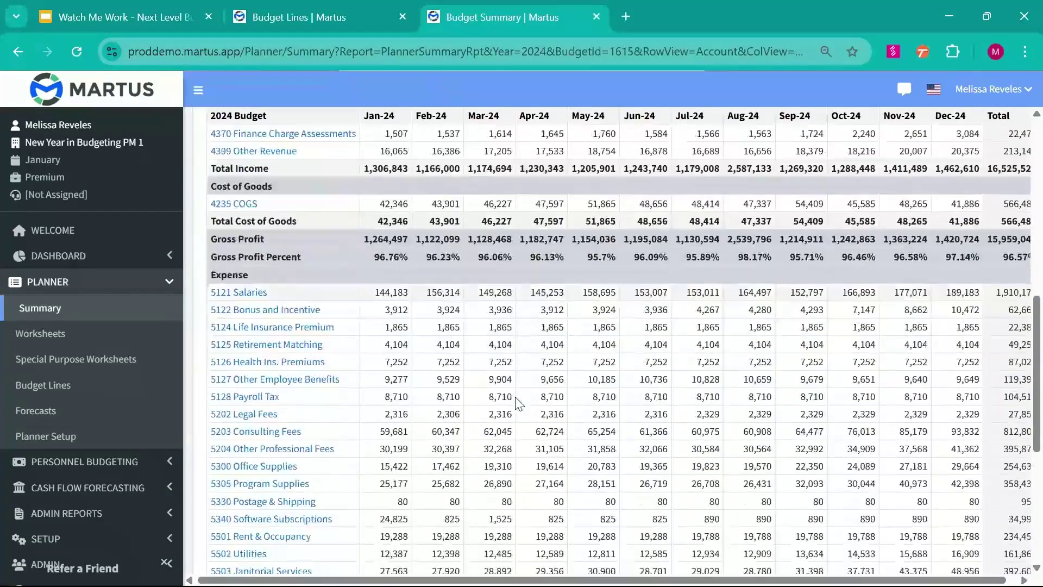
{"action": "scroll", "coordinate": [543, 380], "scroll_direction": "up", "scroll_amount": 3}
{"action": "scroll", "coordinate": [517, 400], "scroll_direction": "down", "scroll_amount": 8}
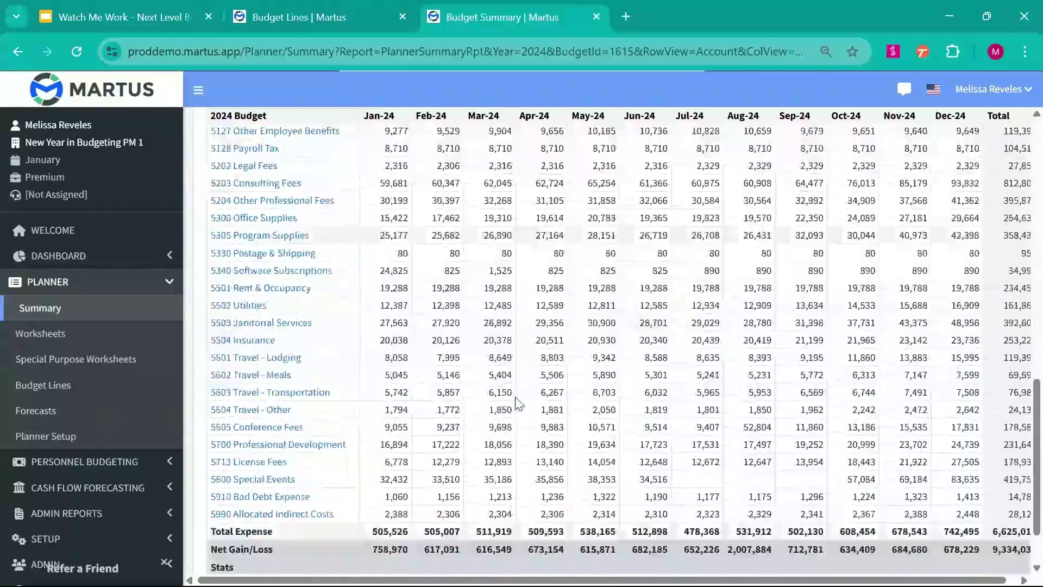
{"action": "scroll", "coordinate": [518, 402], "scroll_direction": "up", "scroll_amount": 4}
{"action": "scroll", "coordinate": [516, 402], "scroll_direction": "up", "scroll_amount": 1}
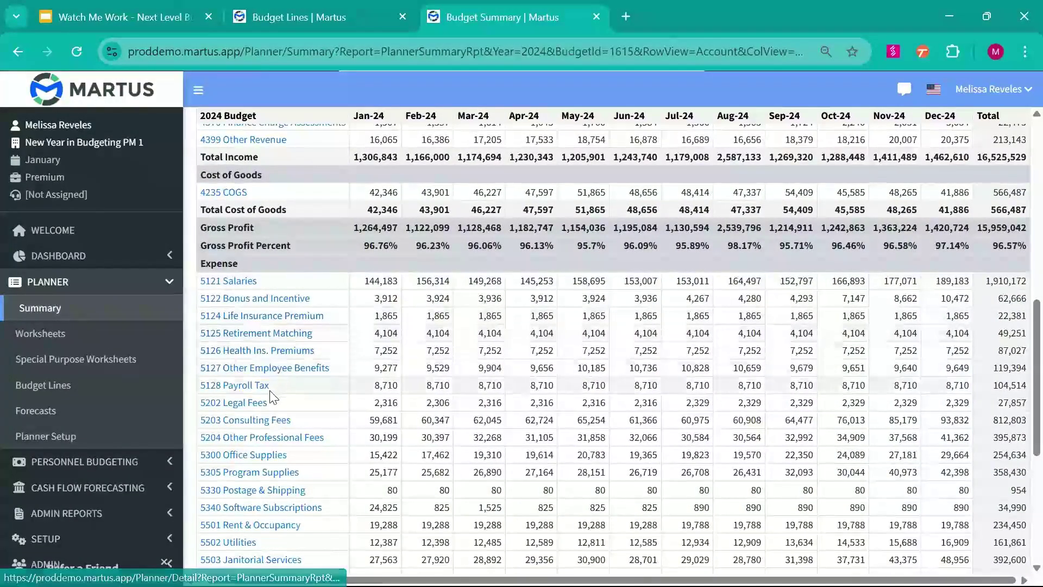
{"action": "left_click", "coordinate": [254, 408]}
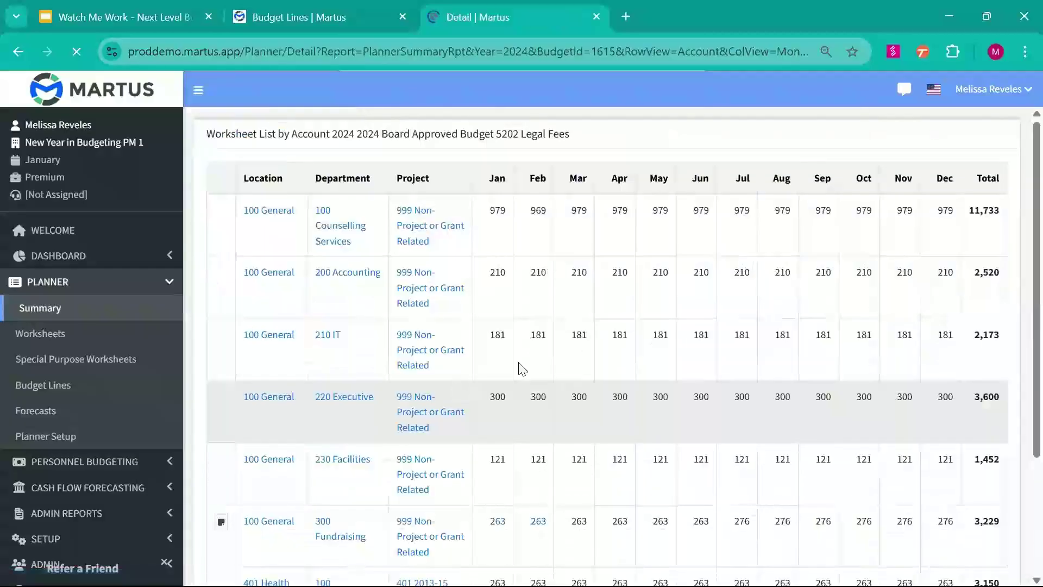
{"action": "scroll", "coordinate": [777, 402], "scroll_direction": "down", "scroll_amount": 3}
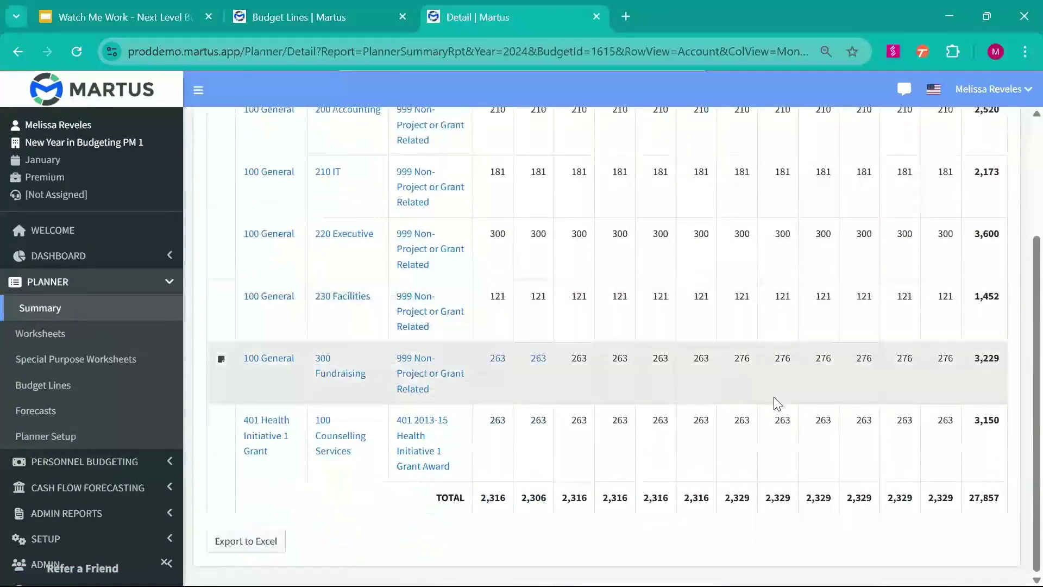
{"action": "scroll", "coordinate": [775, 399], "scroll_direction": "up", "scroll_amount": 3}
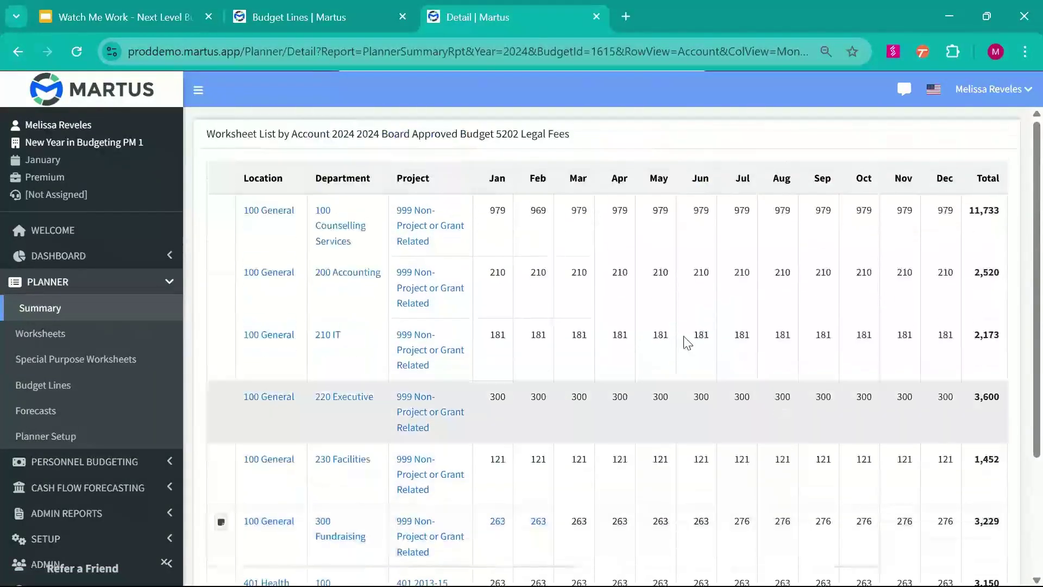
Return to the Budget Lines tab and load the 2025 Actuals & Budget lines for account 5202 Legal Fees with the account category cleared
{"action": "key", "text": "ctrl+shift+Tab"}
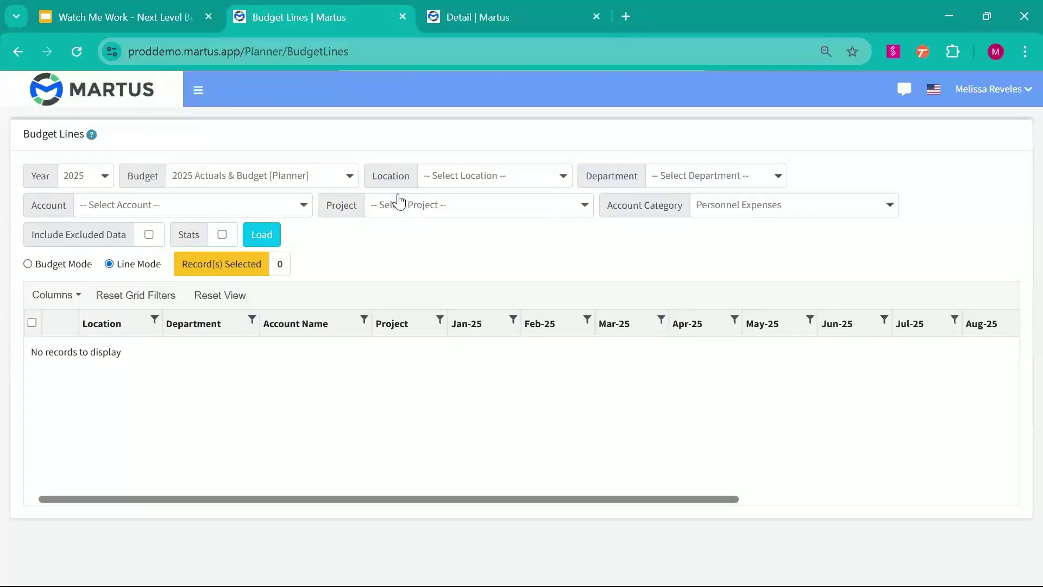
{"action": "left_click", "coordinate": [190, 212]}
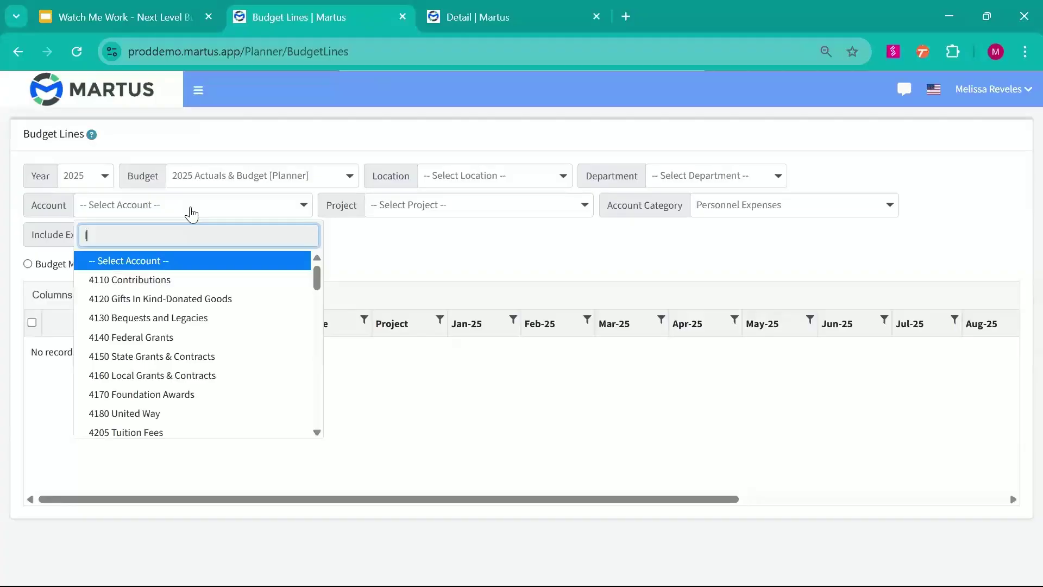
{"action": "type", "text": "leg"}
{"action": "left_click", "coordinate": [186, 277]}
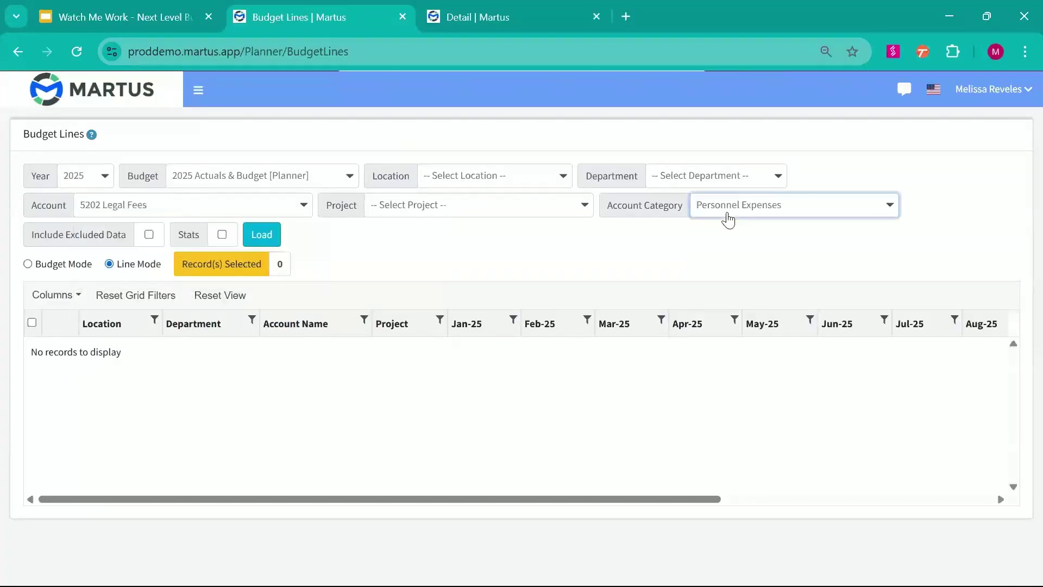
{"action": "left_click", "coordinate": [729, 218]}
{"action": "scroll", "coordinate": [746, 275], "scroll_direction": "up", "scroll_amount": 10}
{"action": "left_click", "coordinate": [743, 263]}
{"action": "left_click", "coordinate": [262, 234]}
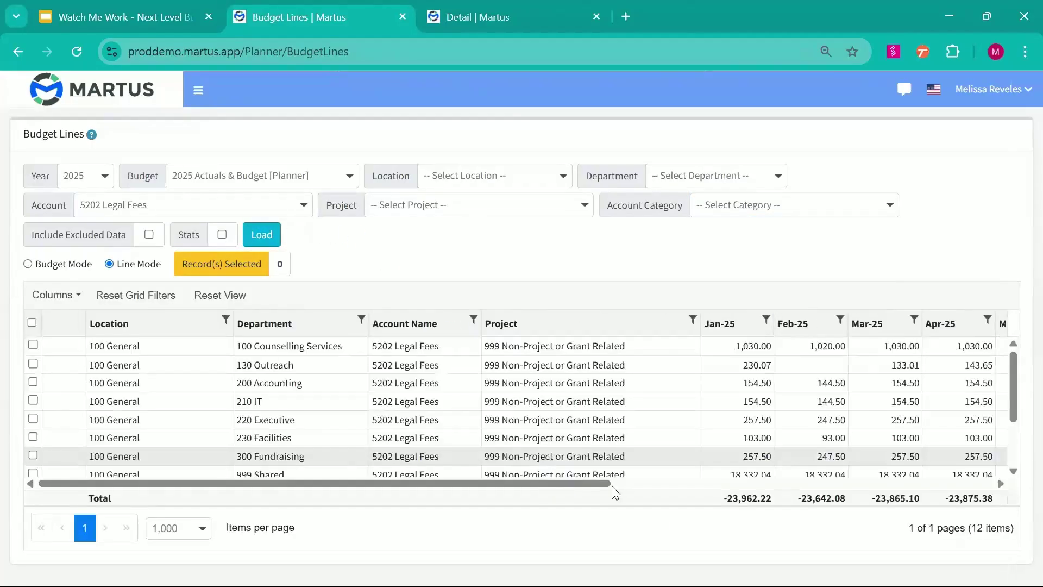
Examine the monthly amounts and totals of the 2025 Legal Fees lines and compare them with the Counselling Services total in the 2024 detail
{"action": "scroll", "coordinate": [636, 449], "scroll_direction": "down", "scroll_amount": 3}
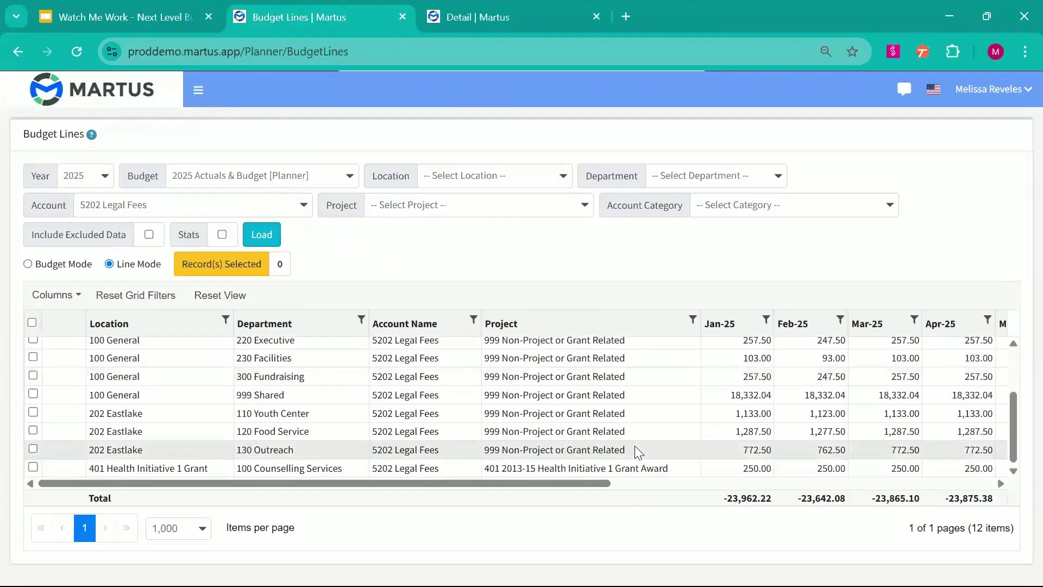
{"action": "scroll", "coordinate": [581, 470], "scroll_direction": "right", "scroll_amount": 8}
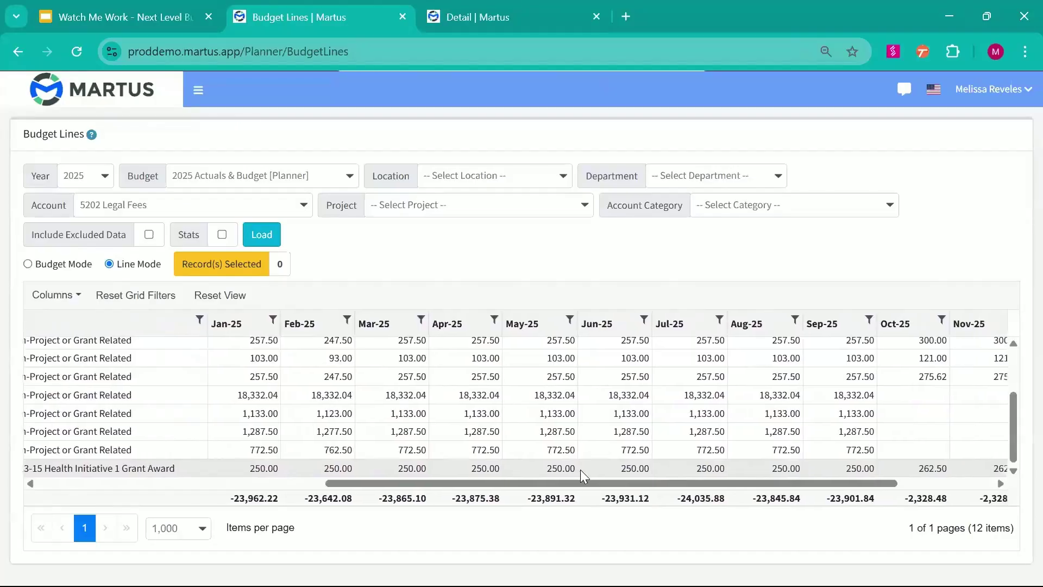
{"action": "scroll", "coordinate": [581, 469], "scroll_direction": "up", "scroll_amount": 3}
{"action": "scroll", "coordinate": [275, 419], "scroll_direction": "left", "scroll_amount": 8}
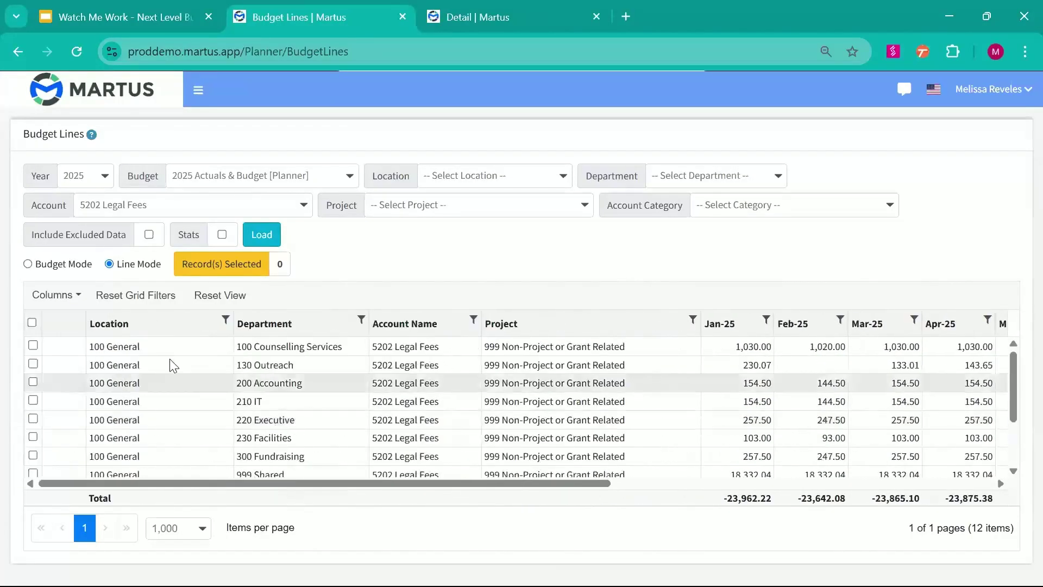
{"action": "scroll", "coordinate": [762, 386], "scroll_direction": "right", "scroll_amount": 8}
{"action": "scroll", "coordinate": [762, 386], "scroll_direction": "right", "scroll_amount": 5}
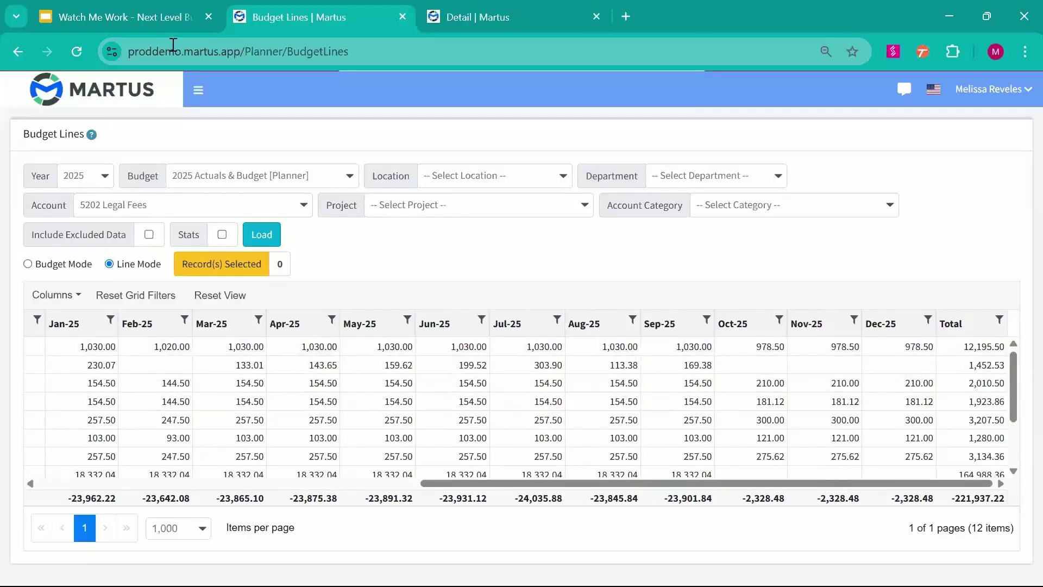
{"action": "key", "text": "ctrl+Tab"}
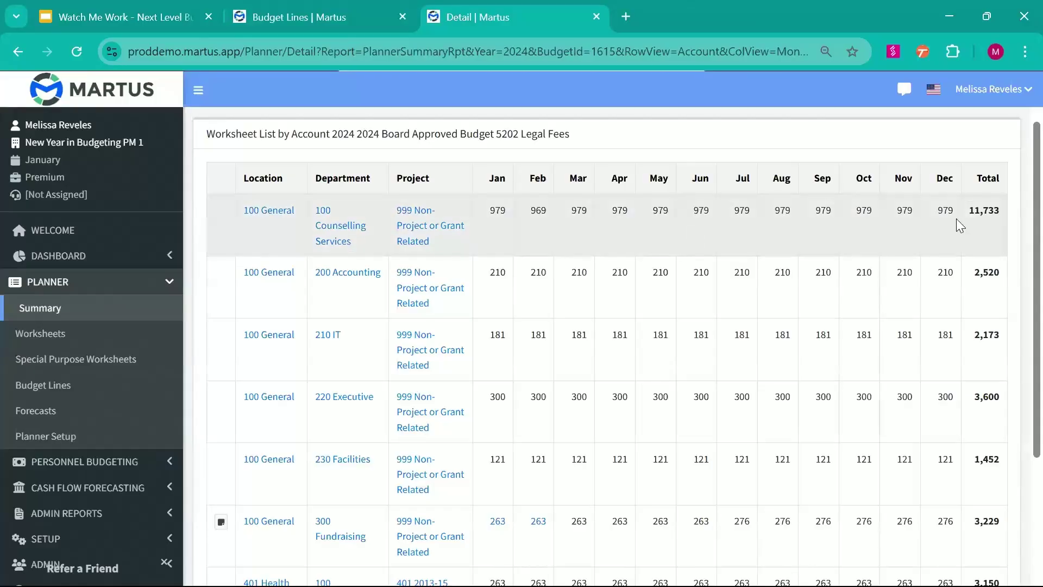
{"action": "double_click", "coordinate": [982, 211]}
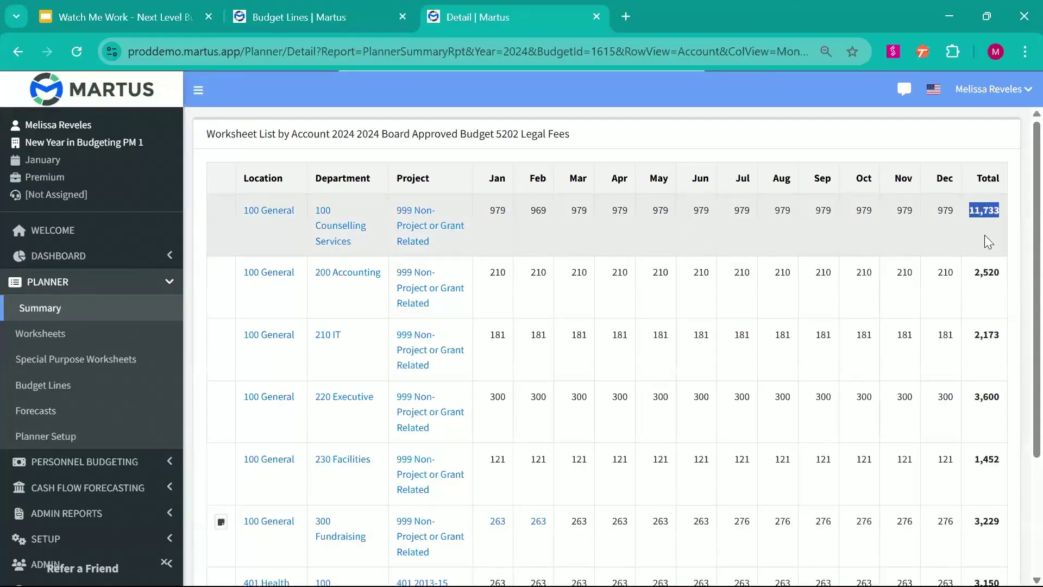
Return to Budget Lines and load the 5202 Legal Fees lines again in Line Mode
{"action": "key", "text": "ctrl+shift+Tab"}
{"action": "left_click", "coordinate": [234, 207]}
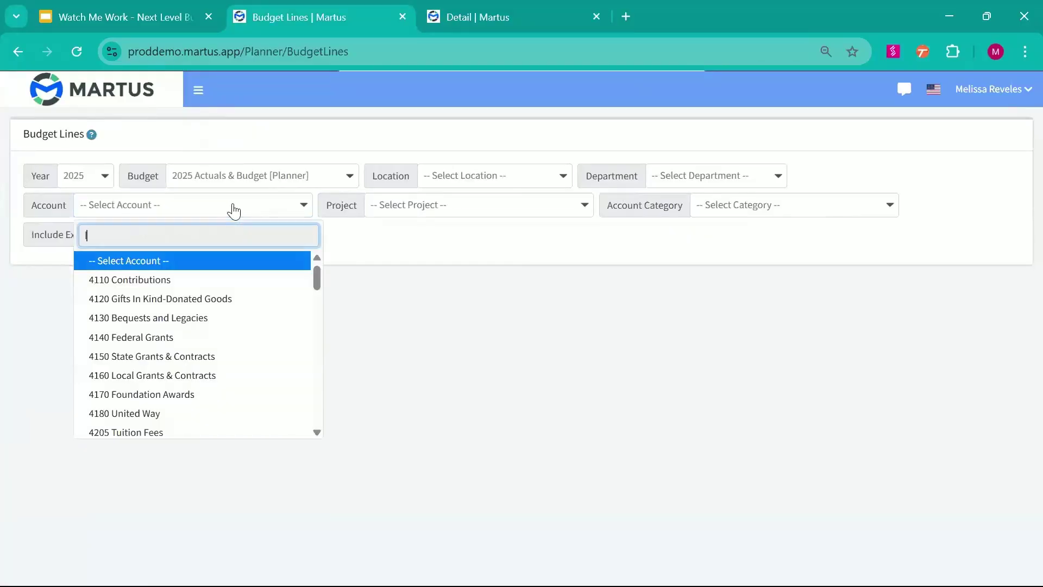
{"action": "type", "text": "leg"}
{"action": "left_click", "coordinate": [199, 281]}
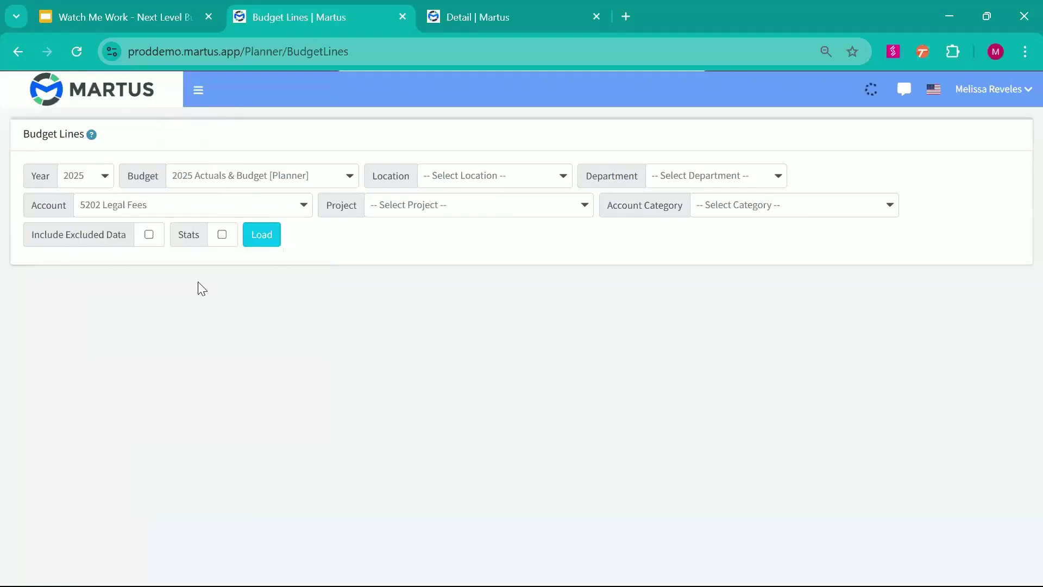
{"action": "left_click", "coordinate": [262, 234]}
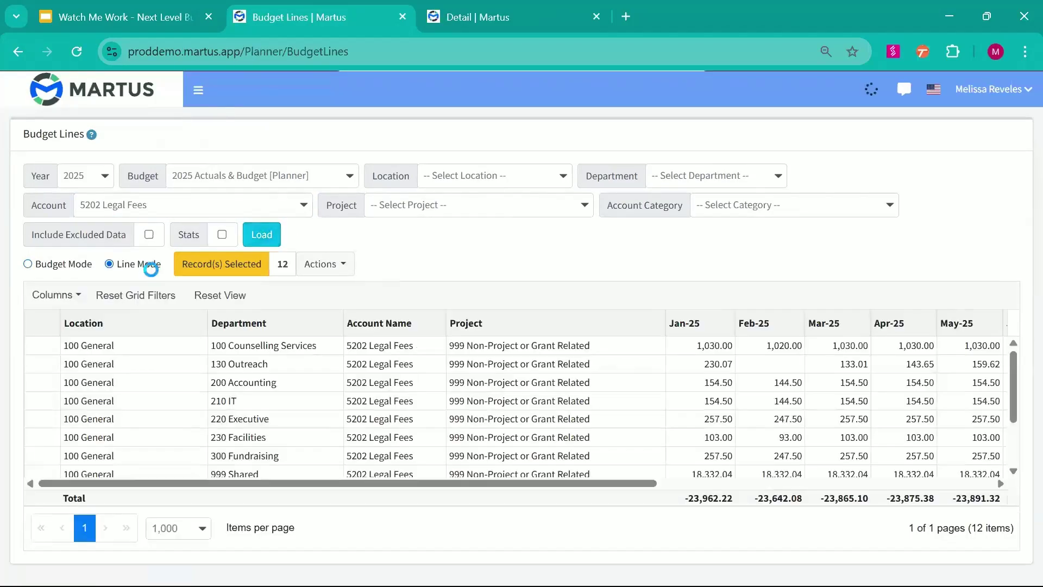
{"action": "left_click", "coordinate": [120, 264]}
Select the 100 General lines for Counselling Services and Outreach and set a Burn Rate action with 2024 Budget as the prior source type
{"action": "left_click", "coordinate": [34, 345]}
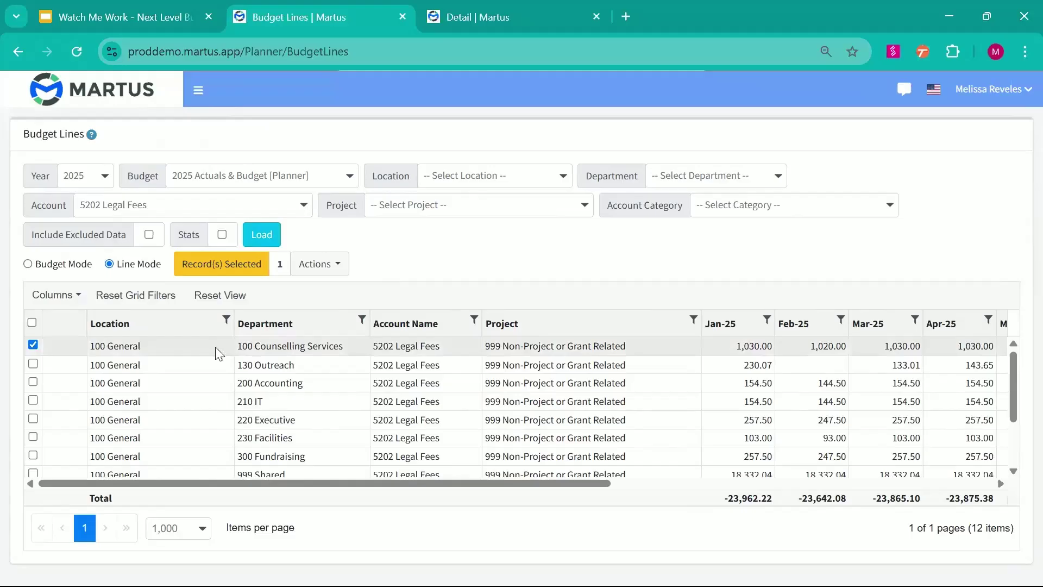
{"action": "left_click", "coordinate": [33, 364]}
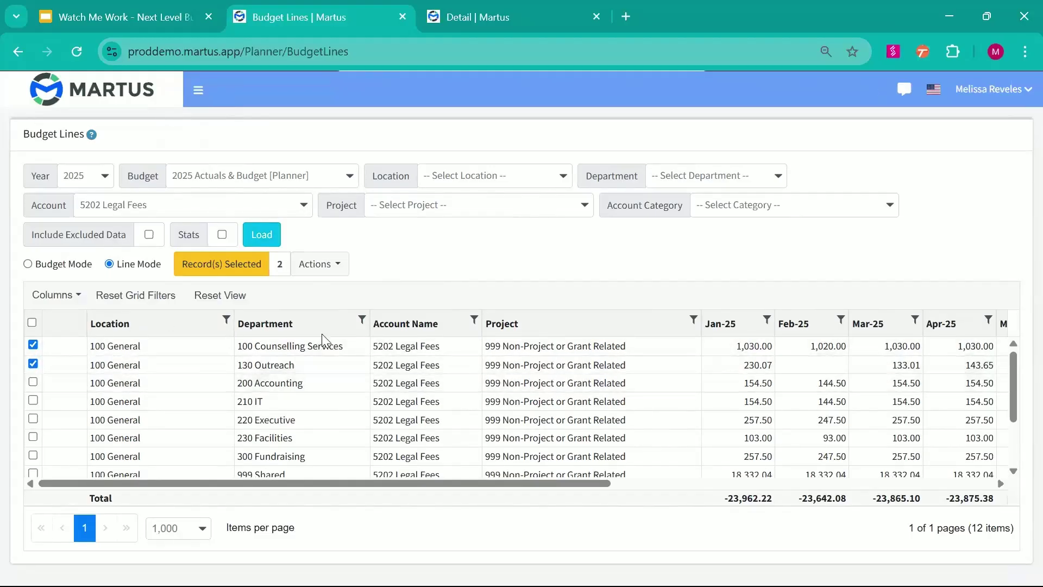
{"action": "left_click", "coordinate": [326, 265]}
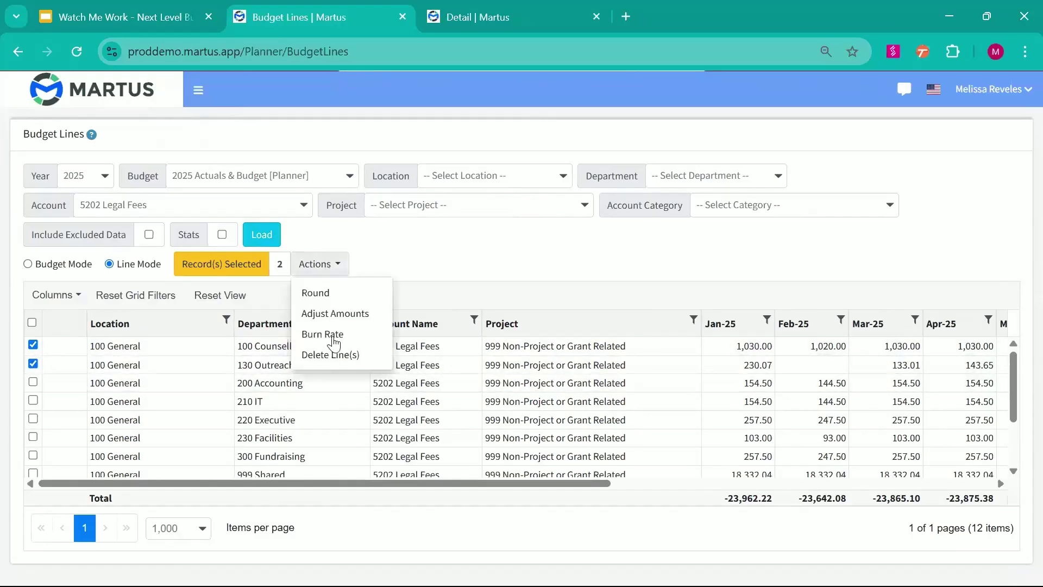
{"action": "left_click", "coordinate": [365, 335]}
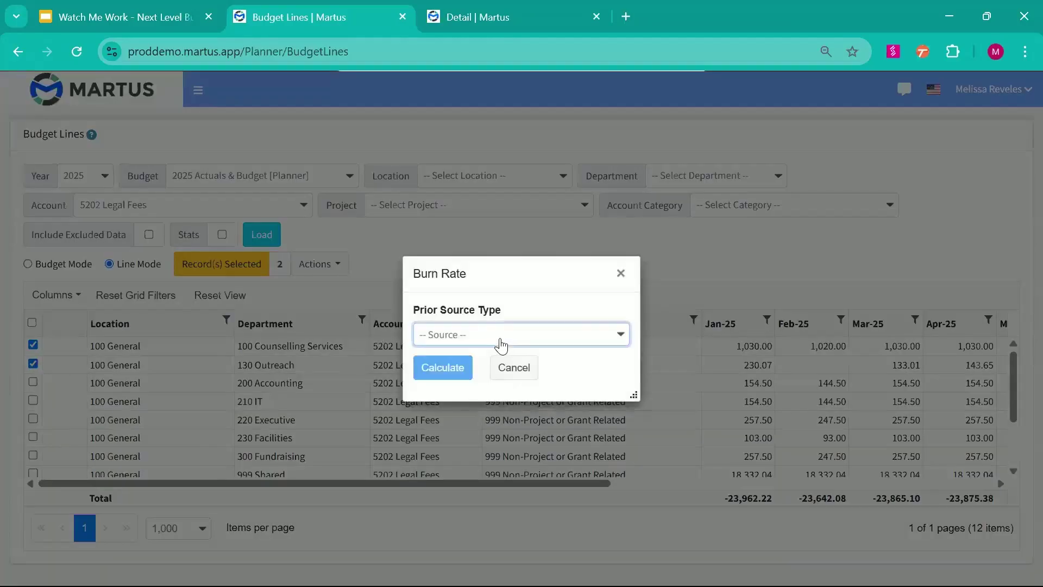
{"action": "left_click", "coordinate": [498, 339]}
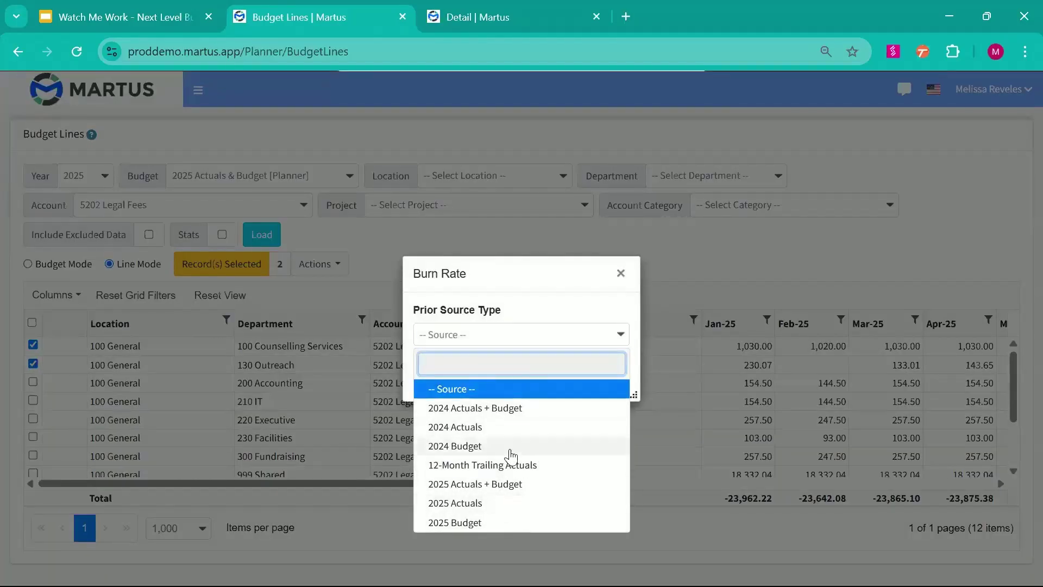
{"action": "left_click", "coordinate": [510, 447]}
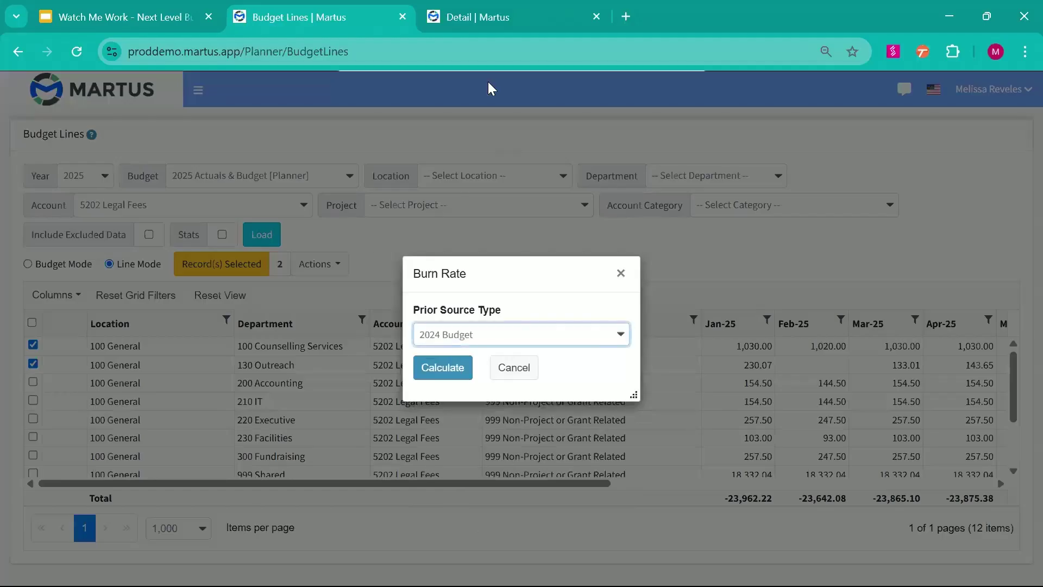
Recheck the 2024 Legal Fees detail, and run the burn rate calculation on the two selected budget lines
{"action": "left_click", "coordinate": [568, 371]}
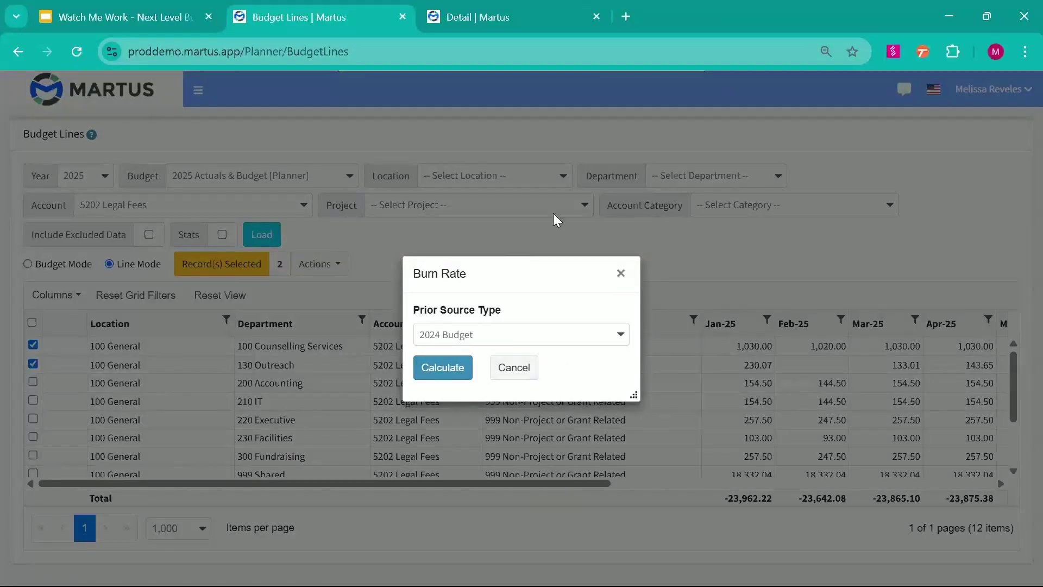
{"action": "left_click", "coordinate": [485, 9]}
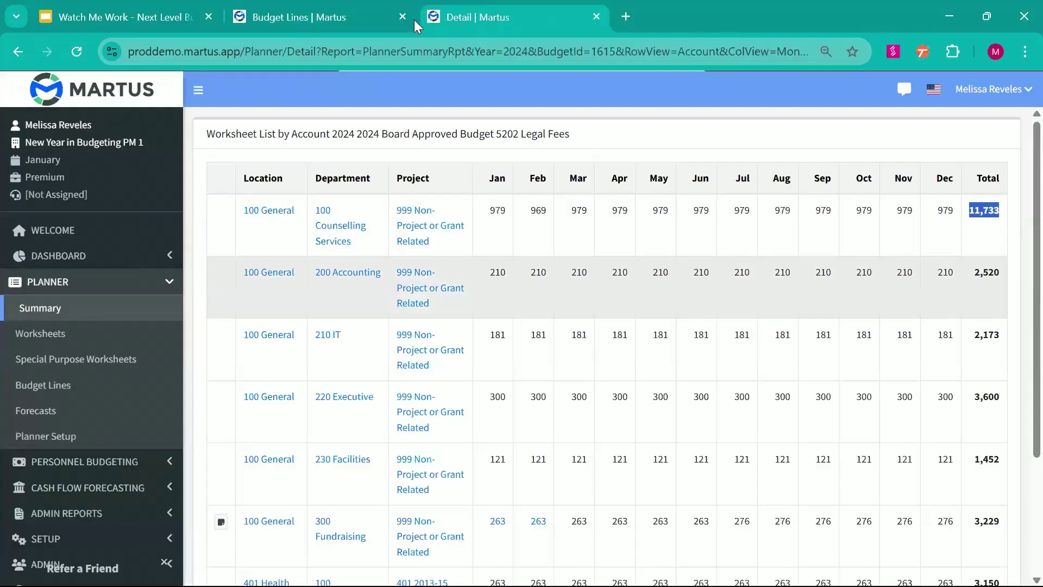
{"action": "left_click", "coordinate": [339, 16]}
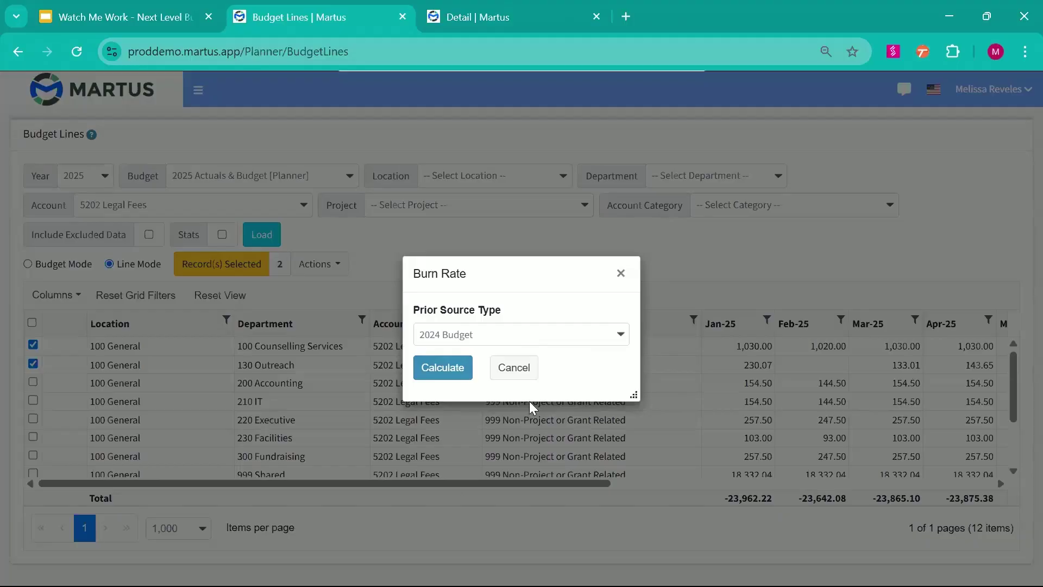
{"action": "left_click", "coordinate": [453, 370]}
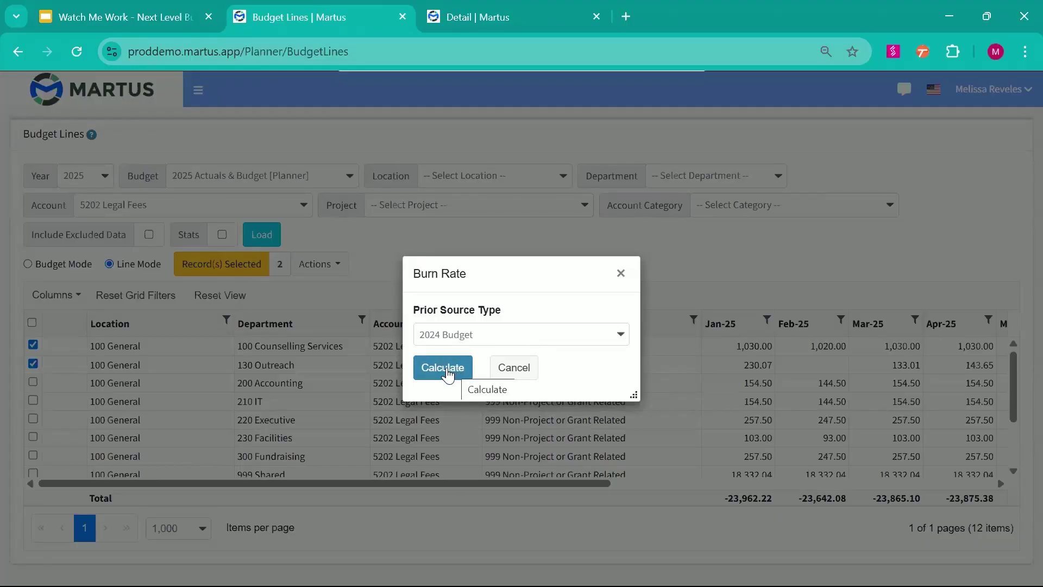
{"action": "left_click", "coordinate": [447, 374]}
{"action": "key", "text": "Return"}
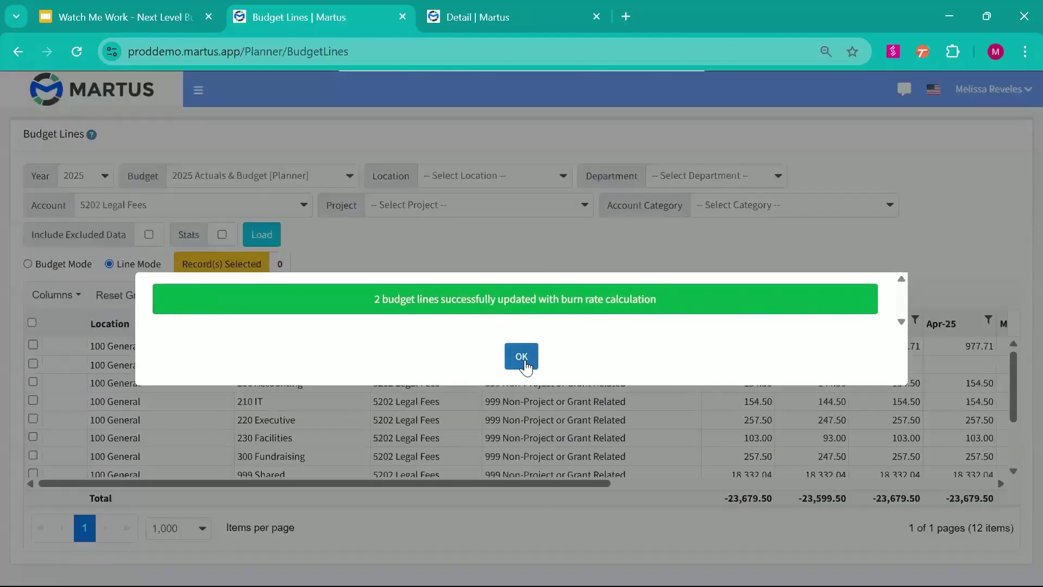
{"action": "left_click", "coordinate": [523, 357]}
{"action": "scroll", "coordinate": [832, 453], "scroll_direction": "right", "scroll_amount": 10}
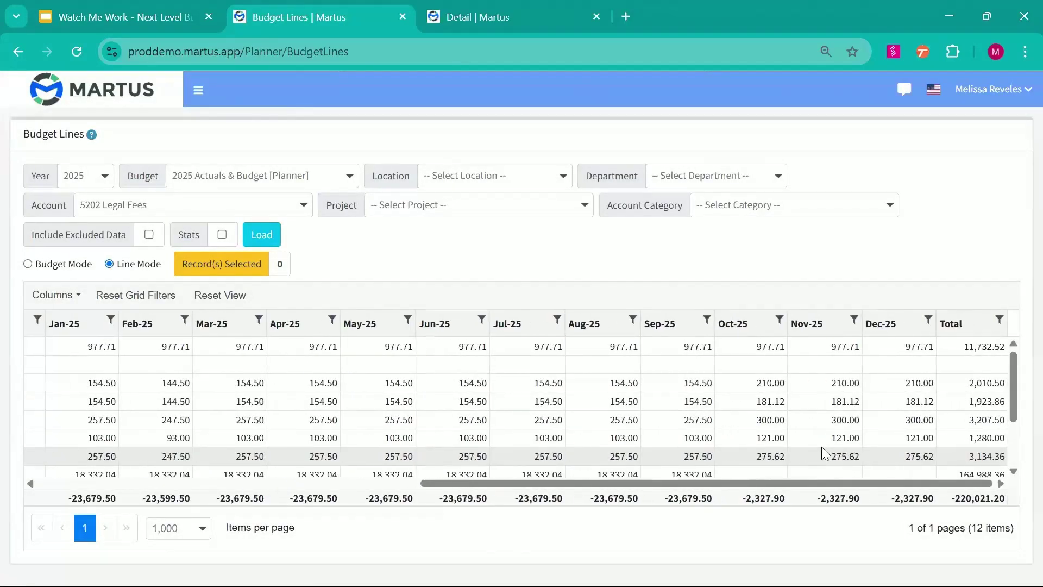
Compare the 2025 Counselling Services legal fees total with the same department's total in the 2024 Legal Fees detail
{"action": "left_click", "coordinate": [972, 346]}
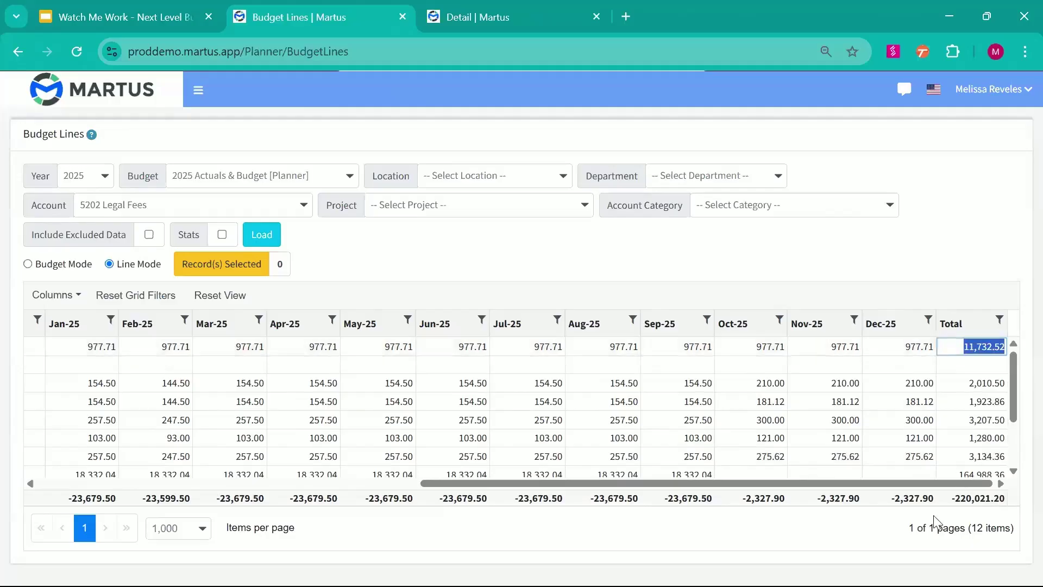
{"action": "left_click", "coordinate": [487, 18]}
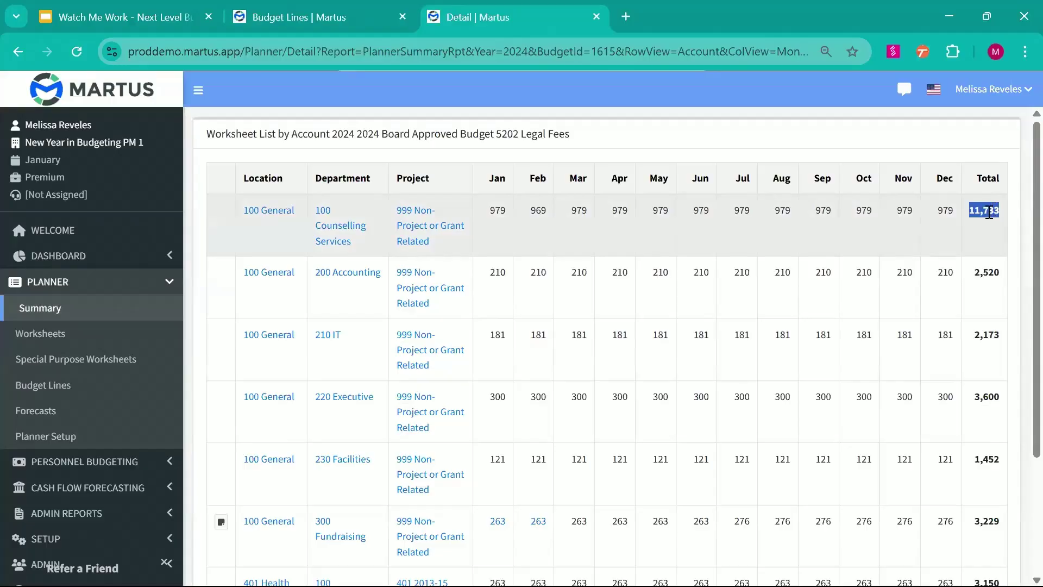
{"action": "left_click", "coordinate": [980, 216]}
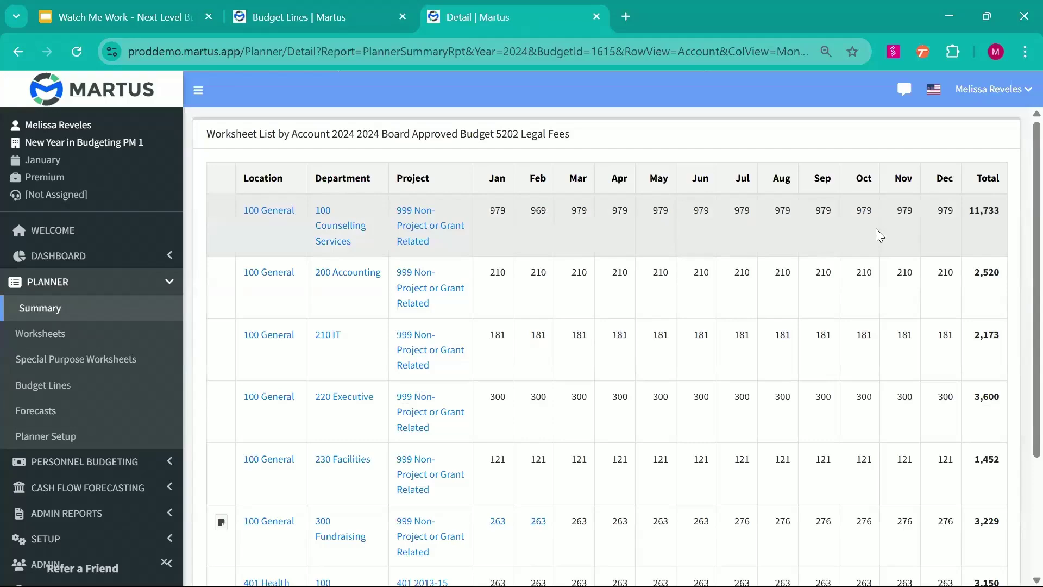
Leave the budget lines and open the 2025 special purpose worksheet 100 General-120 Food Service for editing
{"action": "left_click", "coordinate": [310, 15]}
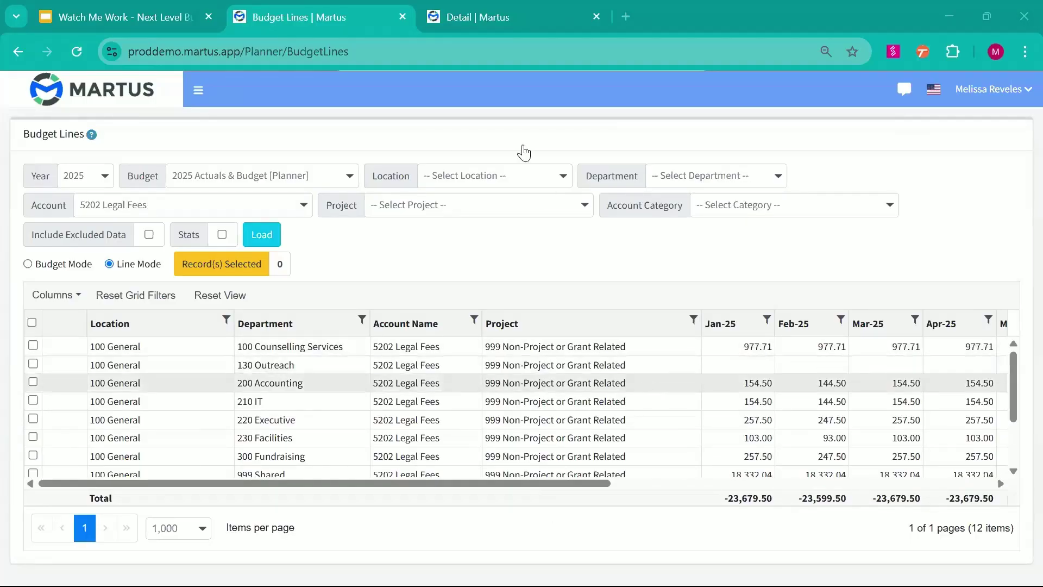
{"action": "left_click", "coordinate": [199, 89]}
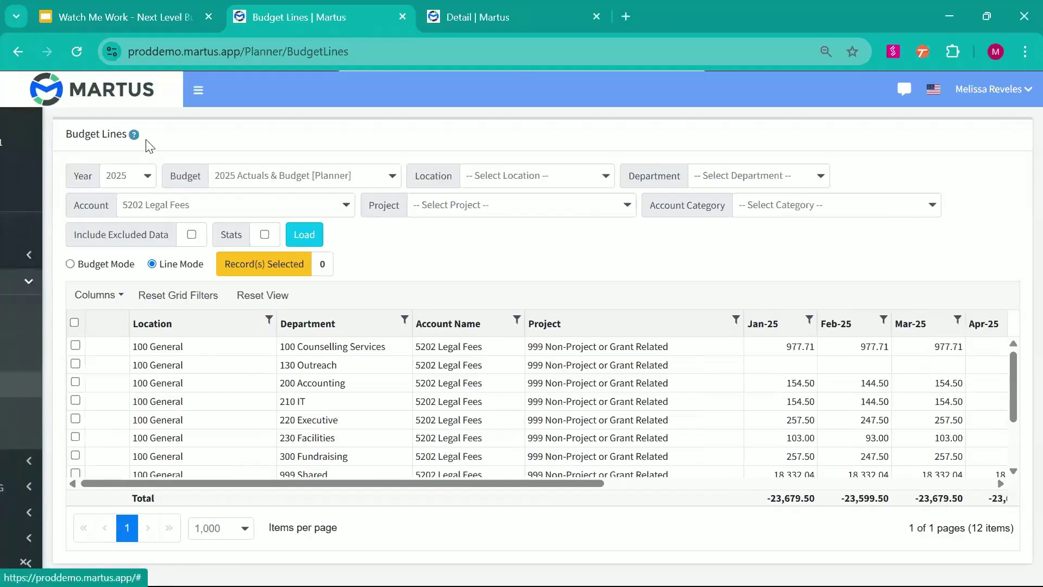
{"action": "left_click", "coordinate": [106, 361]}
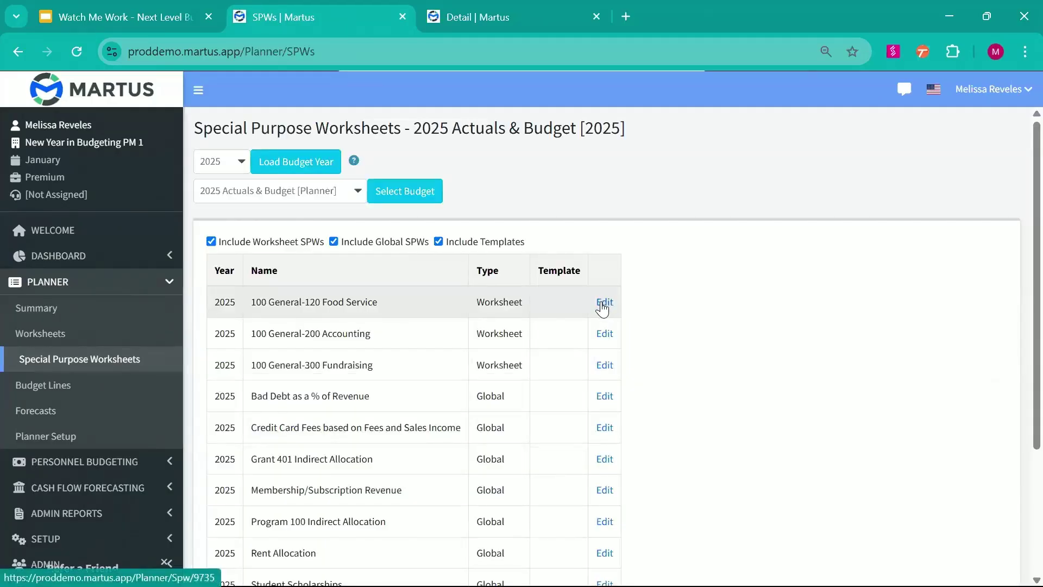
{"action": "left_click", "coordinate": [604, 303]}
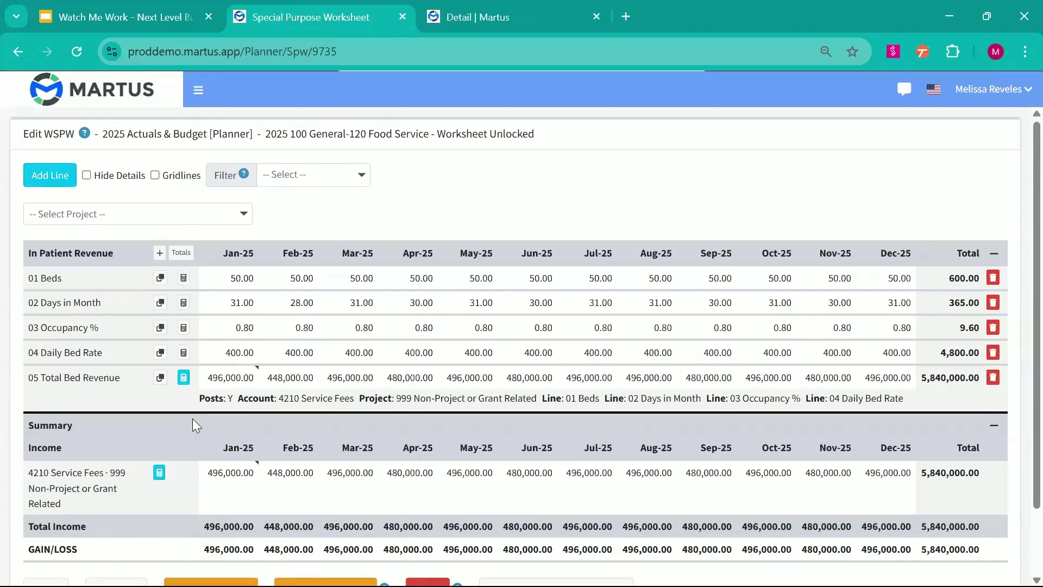
{"action": "scroll", "coordinate": [193, 424], "scroll_direction": "down", "scroll_amount": 2}
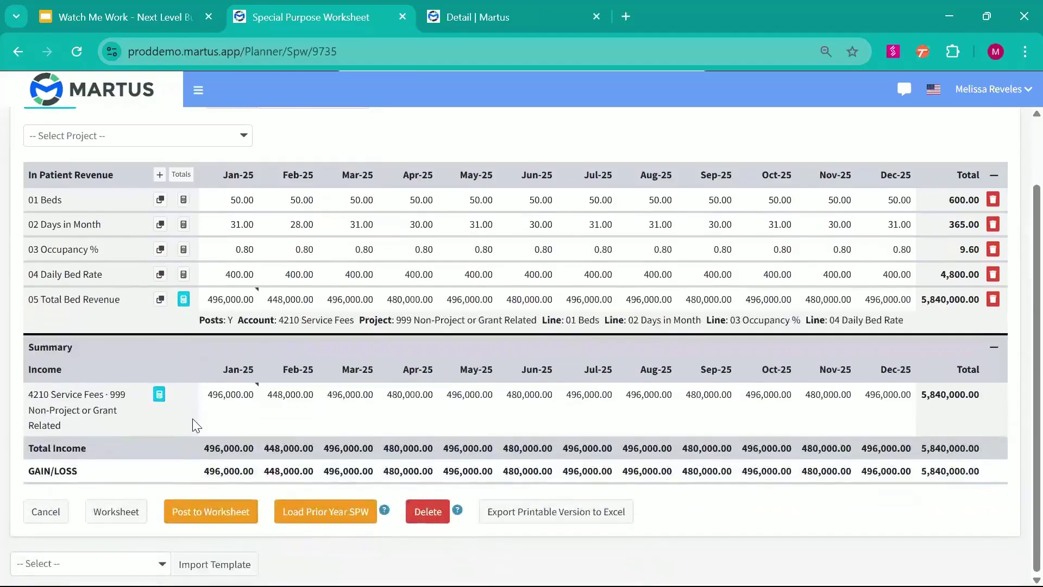
{"action": "scroll", "coordinate": [195, 426], "scroll_direction": "up", "scroll_amount": 2}
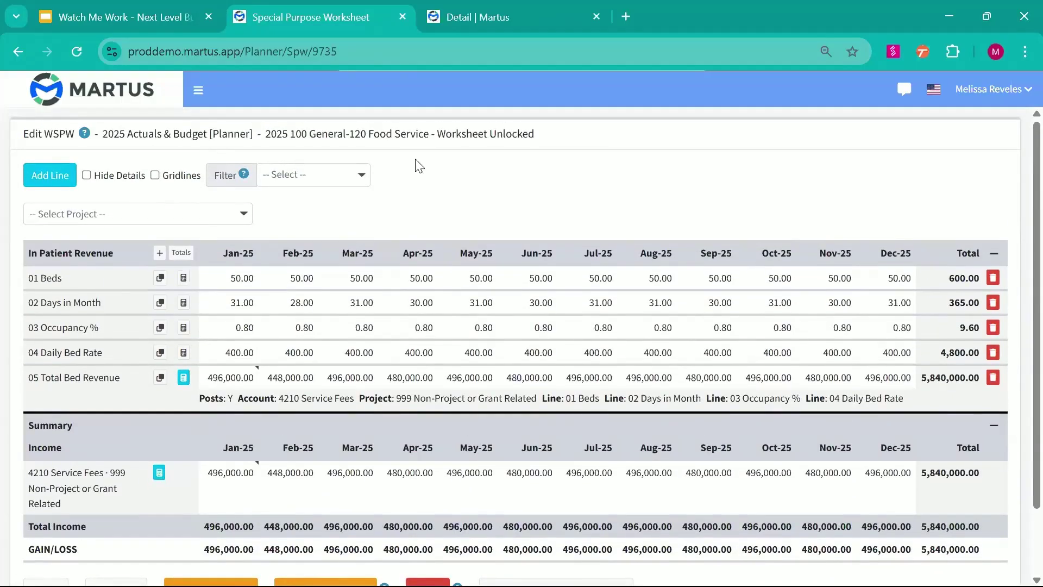
Start a new worksheet line in a new section named Food Vendors with the description Dessert
{"action": "left_click", "coordinate": [60, 177]}
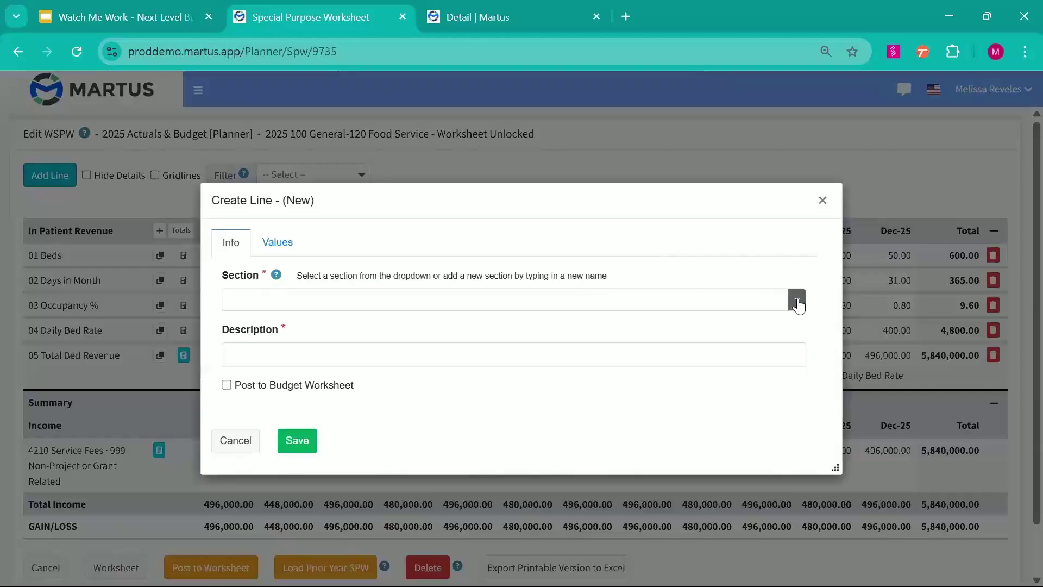
{"action": "left_click", "coordinate": [797, 301]}
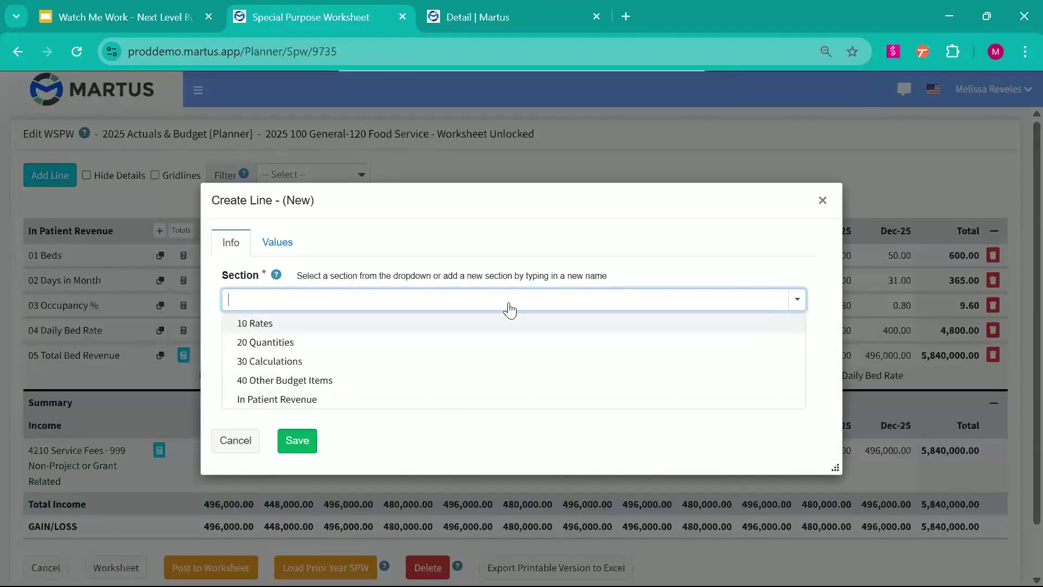
{"action": "type", "text": "Food Vendors"}
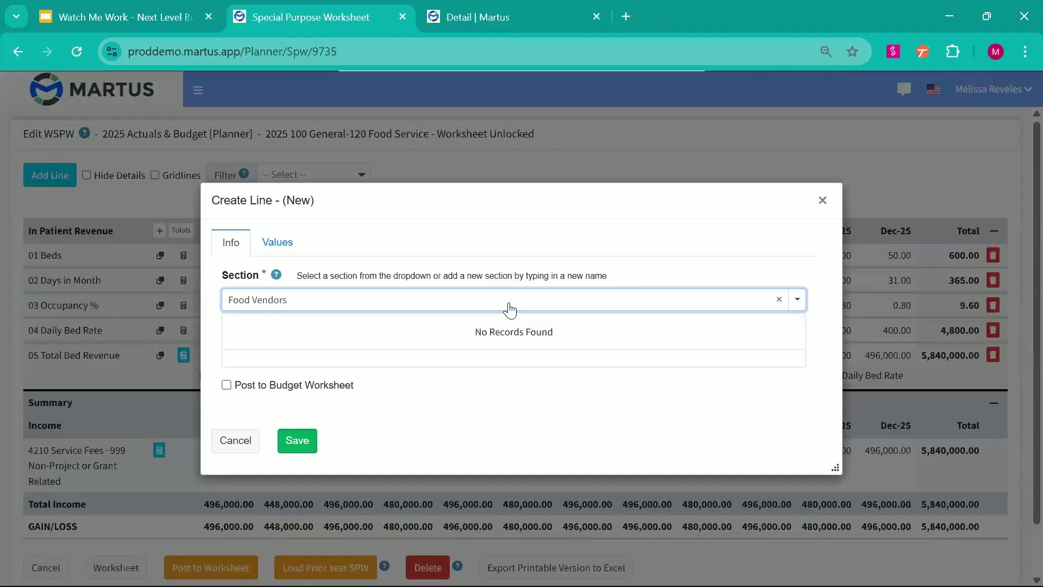
{"action": "left_click", "coordinate": [486, 389]}
{"action": "left_click", "coordinate": [385, 360]}
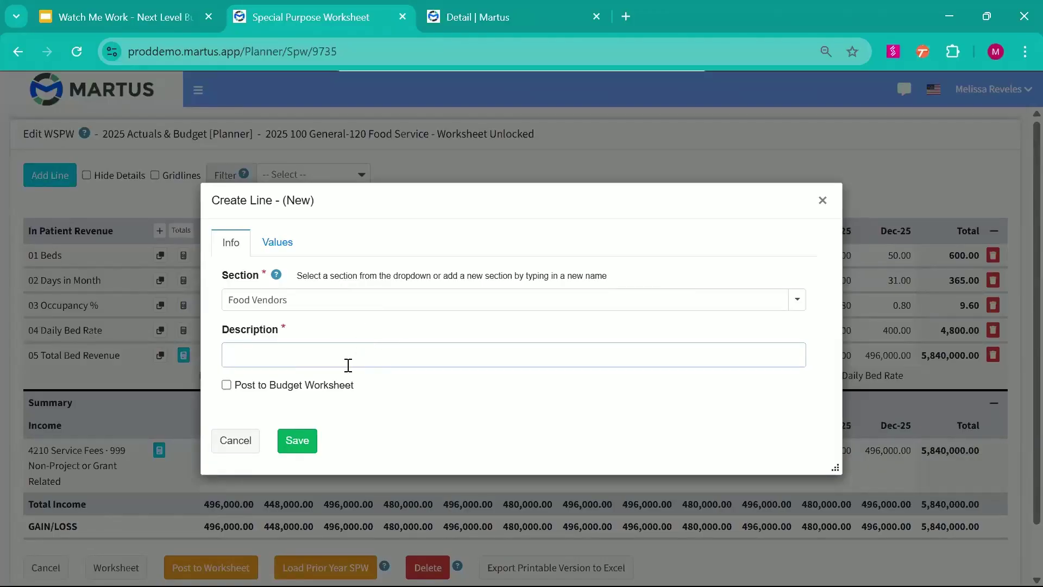
{"action": "key", "text": "BackSpace"}
{"action": "type", "text": "Dessert"}
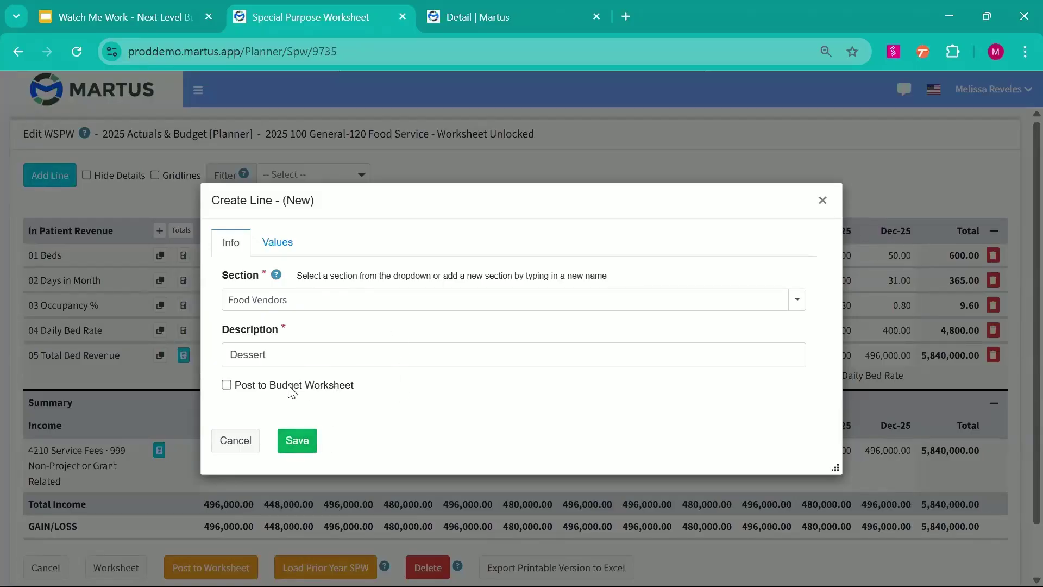
Set the Dessert line to post to the budget worksheet, and check whether its target worksheet can be changed
{"action": "left_click", "coordinate": [258, 390]}
{"action": "left_click", "coordinate": [253, 304]}
{"action": "left_click", "coordinate": [258, 387]}
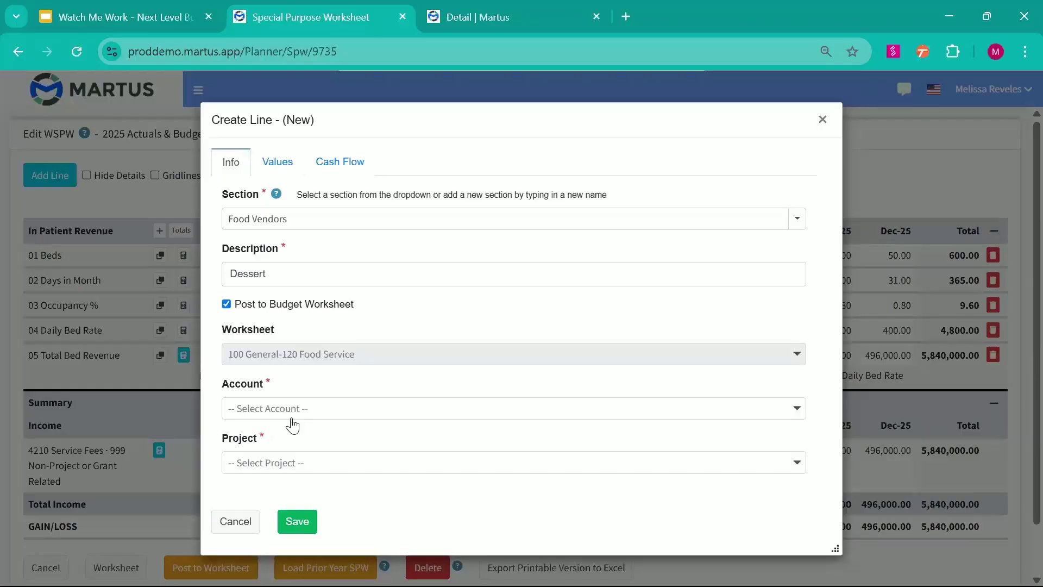
{"action": "left_click", "coordinate": [334, 356]}
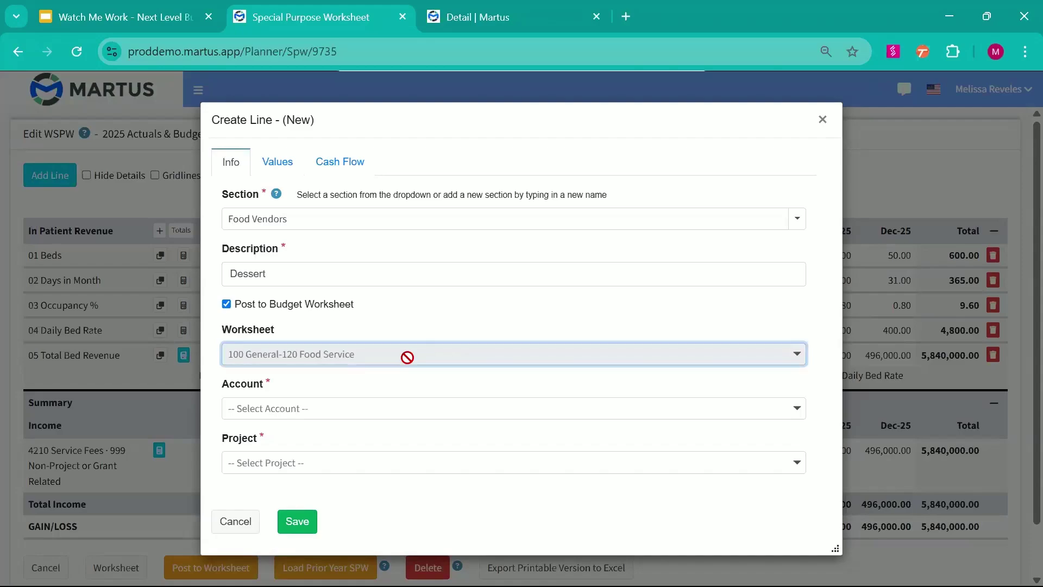
{"action": "left_click", "coordinate": [418, 333]}
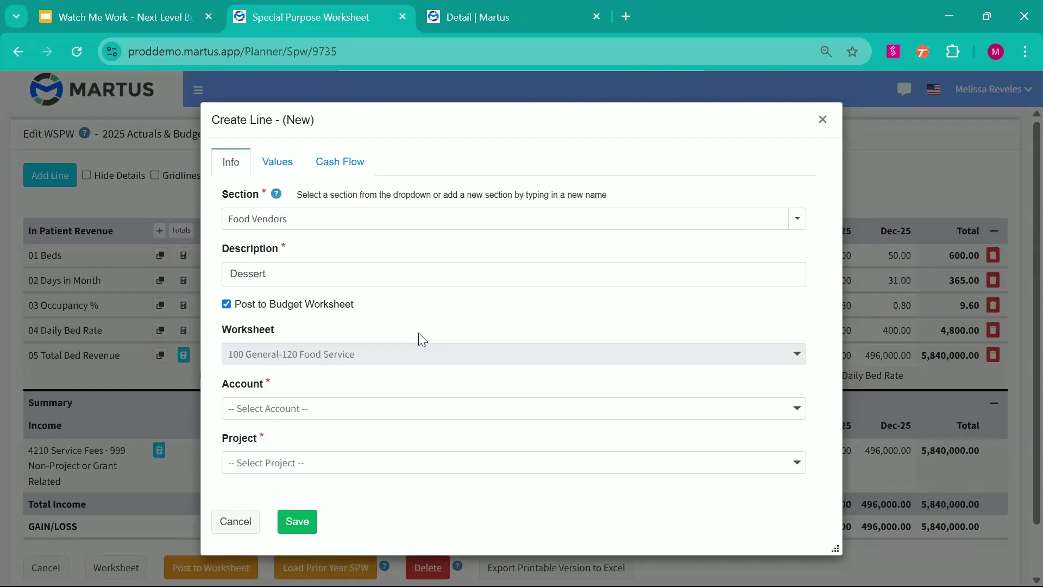
{"action": "left_click", "coordinate": [409, 350]}
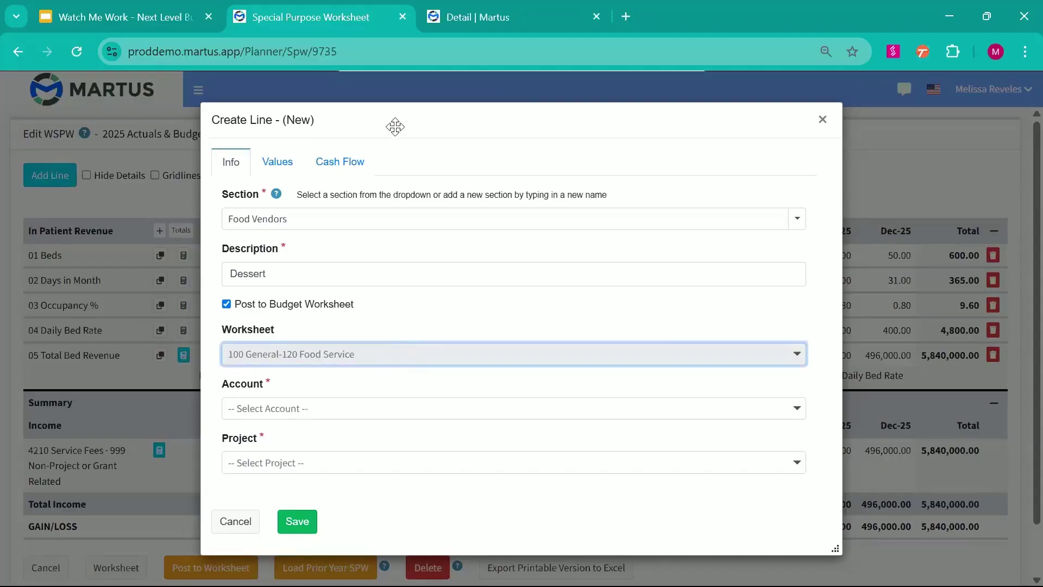
{"action": "left_click", "coordinate": [410, 317]}
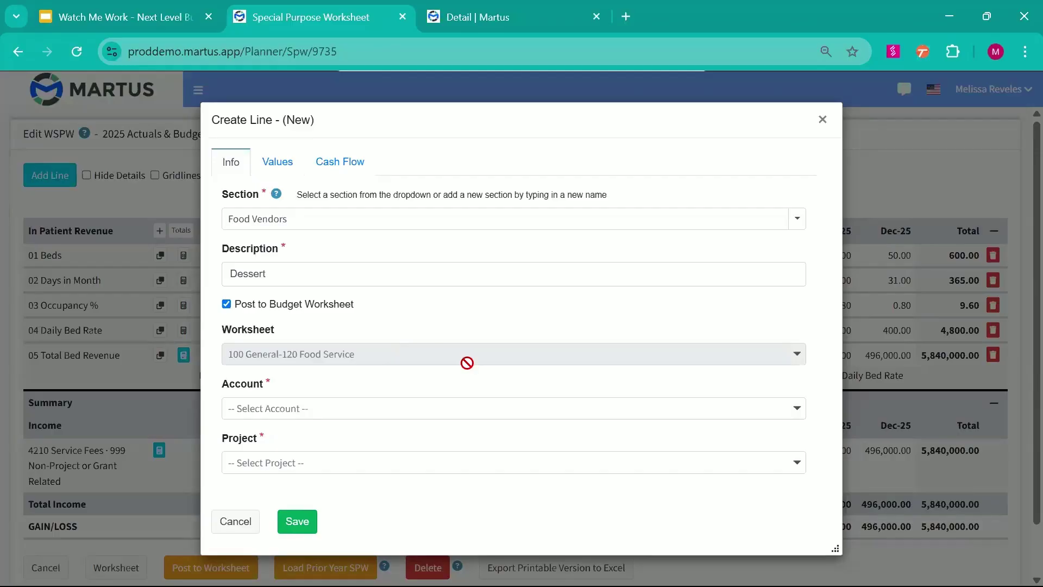
{"action": "left_click", "coordinate": [413, 357]}
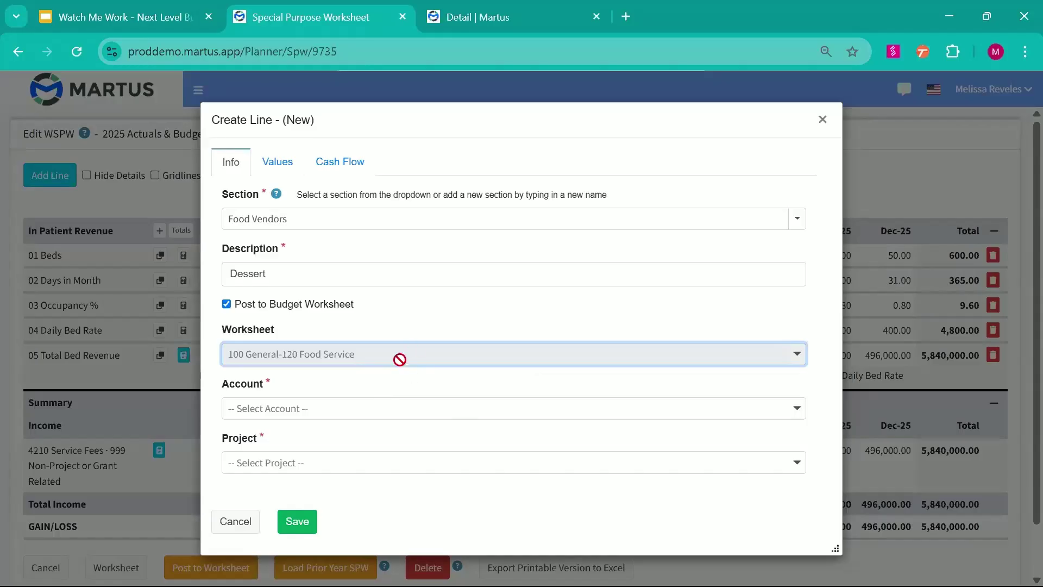
Assign the Dessert line to account 5305 Program Supplies and project 999 Non-Project or Grant Related
{"action": "left_click", "coordinate": [369, 413]}
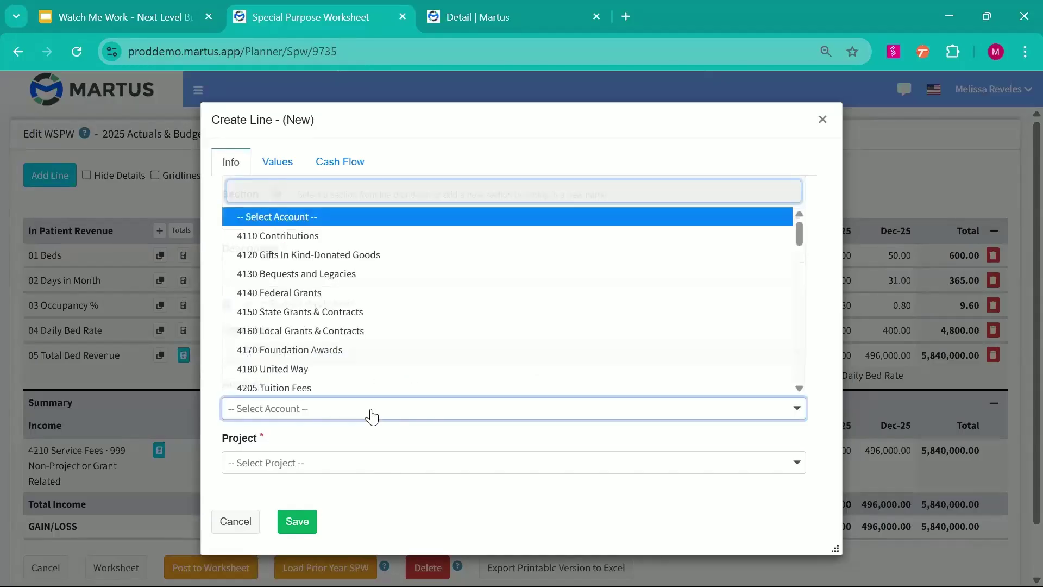
{"action": "left_click", "coordinate": [373, 408]}
{"action": "left_click", "coordinate": [374, 407]}
{"action": "type", "text": "sup"}
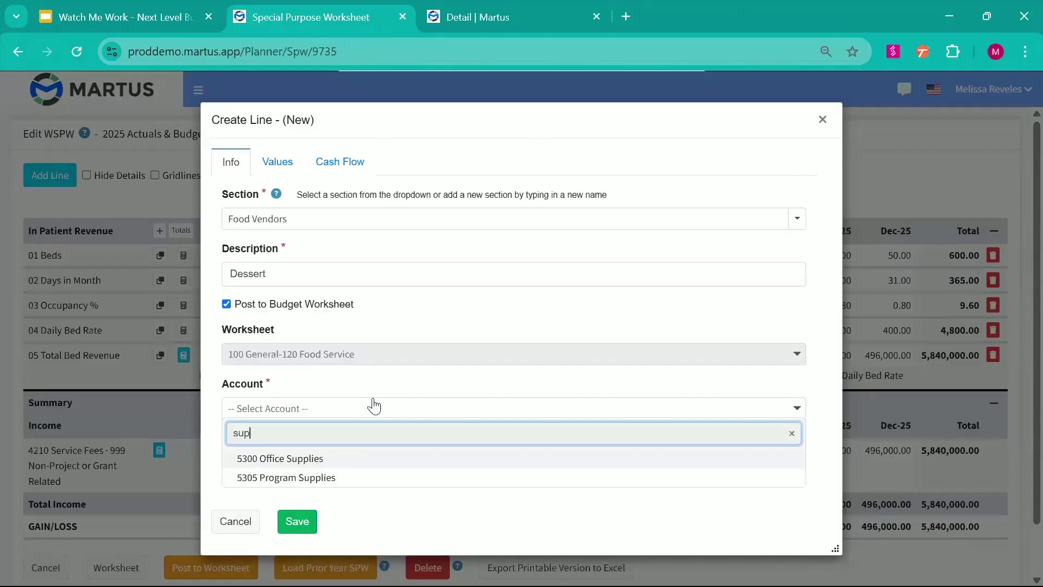
{"action": "left_click", "coordinate": [384, 477]}
{"action": "left_click", "coordinate": [326, 465]}
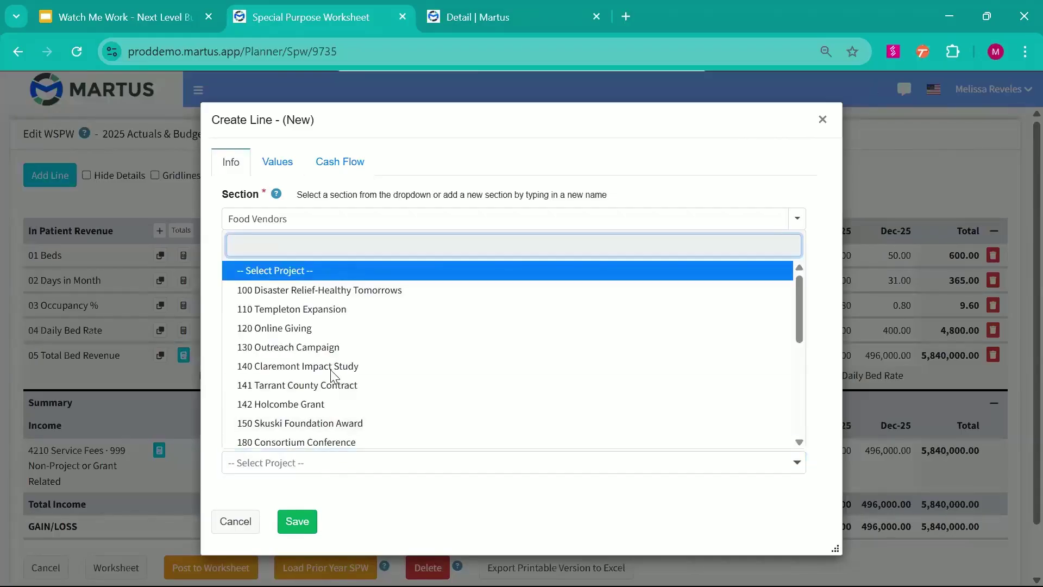
{"action": "type", "text": "999"}
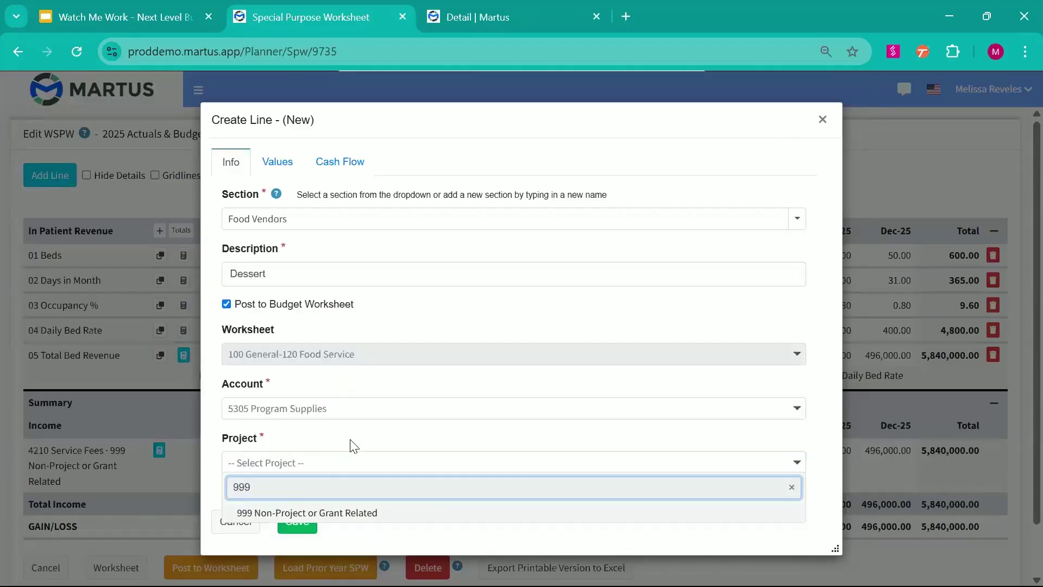
{"action": "left_click", "coordinate": [338, 513]}
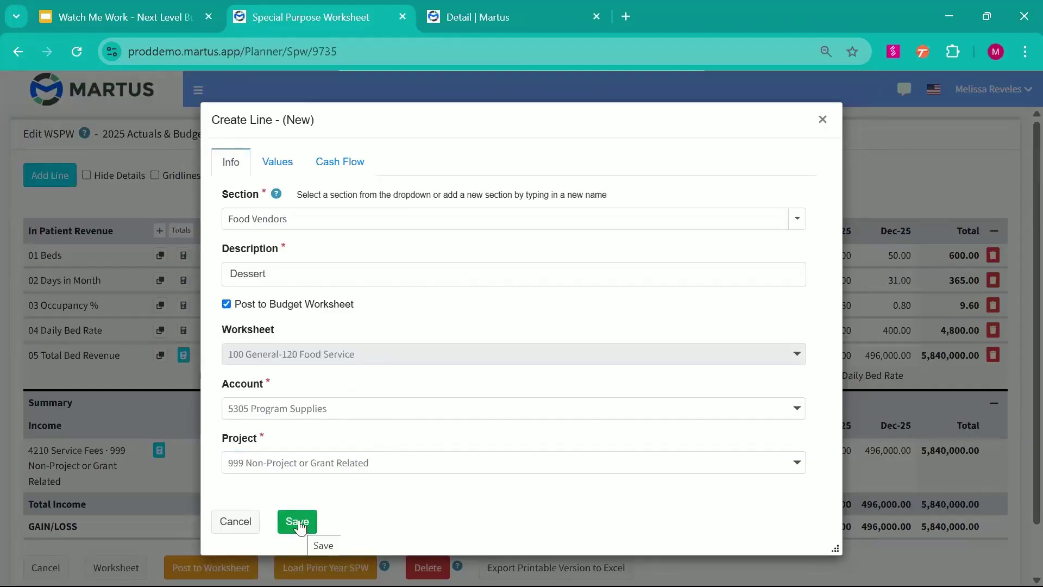
Fill the Dessert line's values with a monthly amount of 200 from Jan-25 to Dec-25
{"action": "left_click", "coordinate": [277, 162]}
{"action": "left_click", "coordinate": [313, 403]}
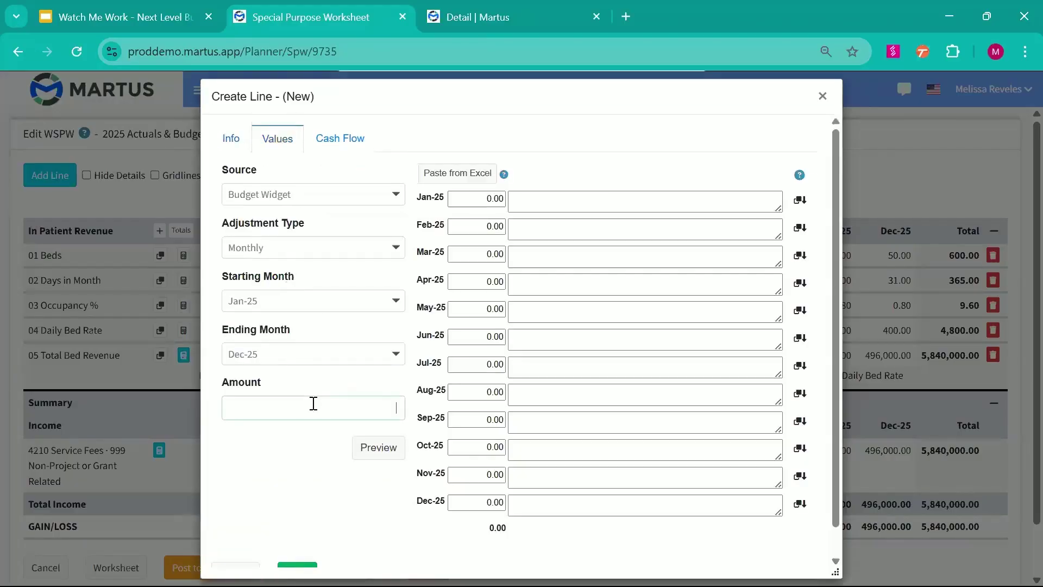
{"action": "type", "text": "2000"}
{"action": "key", "text": "BackSpace"}
{"action": "left_click", "coordinate": [377, 447]}
Add the note "200 - dessert" to January, copy it down to all months, and save the line
{"action": "left_click", "coordinate": [570, 220]}
{"action": "left_click", "coordinate": [570, 210]}
{"action": "type", "text": "200 "}
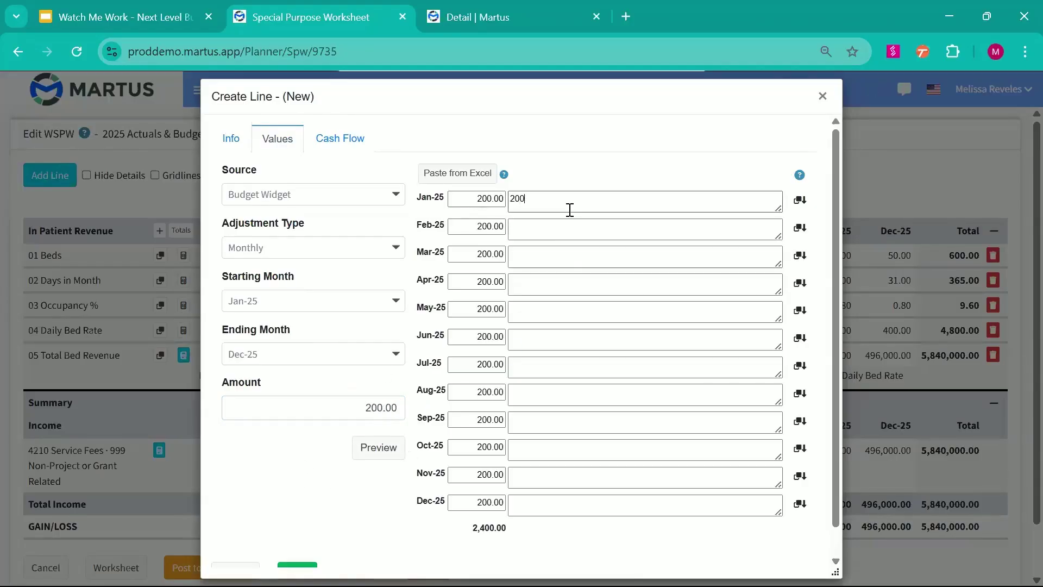
{"action": "type", "text": "- dessert"}
{"action": "left_click", "coordinate": [800, 200]}
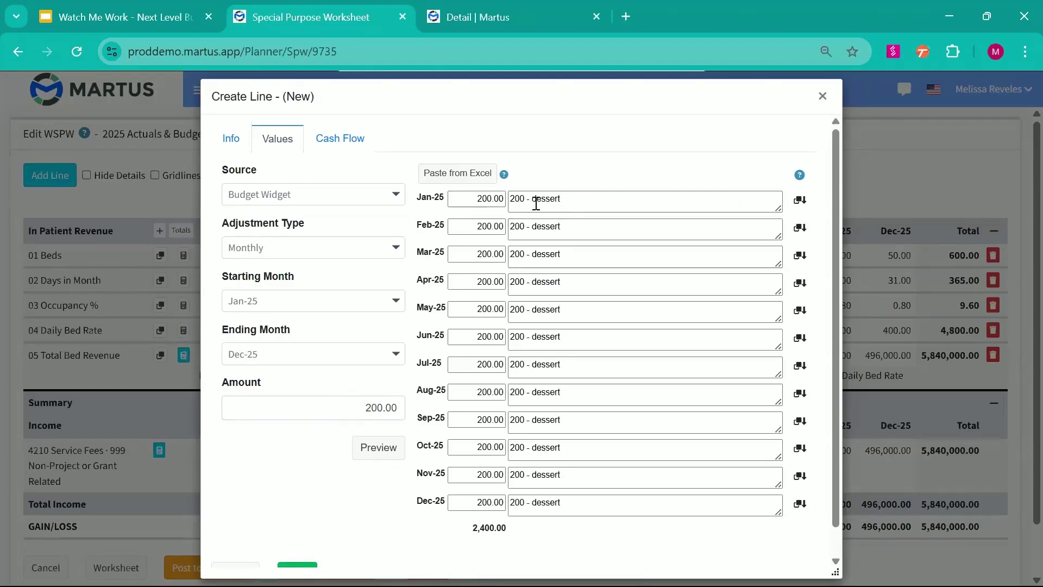
{"action": "scroll", "coordinate": [424, 375], "scroll_direction": "down", "scroll_amount": 1}
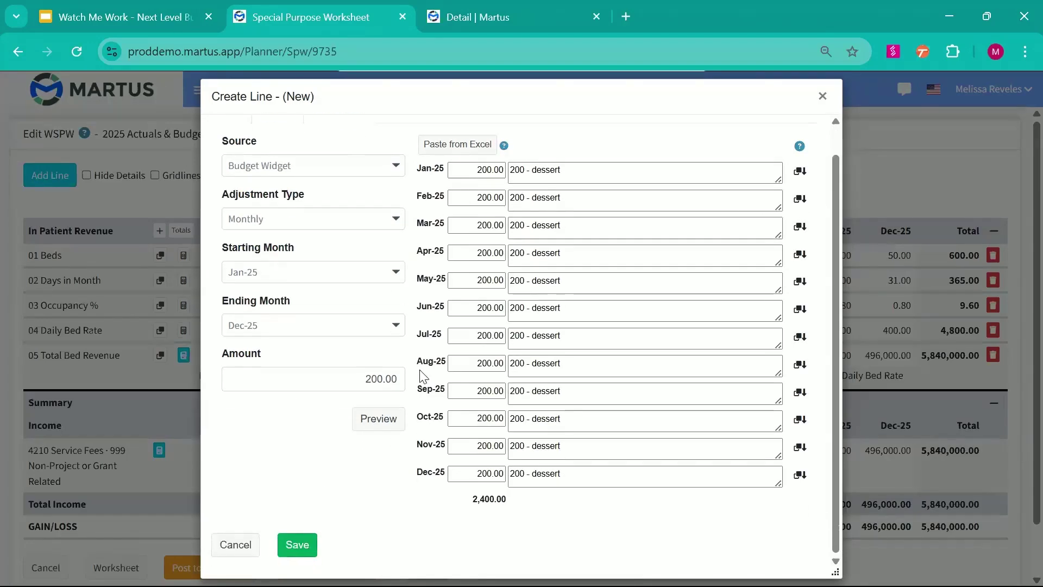
{"action": "left_click", "coordinate": [298, 545]}
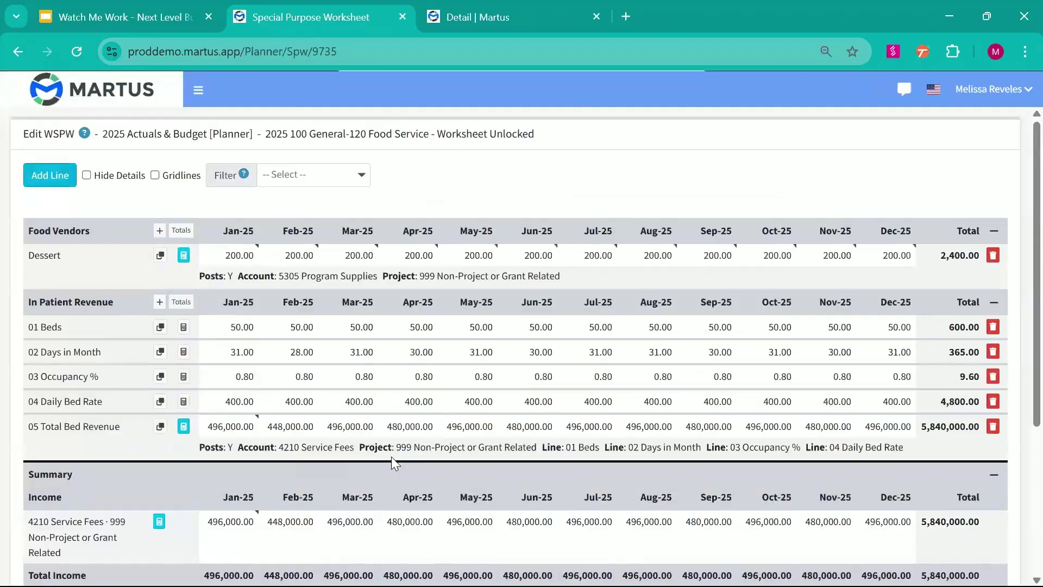
Review the Food Vendors section and the Program Supplies expense in the worksheet's summary
{"action": "scroll", "coordinate": [367, 557], "scroll_direction": "down", "scroll_amount": 3}
{"action": "scroll", "coordinate": [367, 557], "scroll_direction": "up", "scroll_amount": 3}
{"action": "scroll", "coordinate": [185, 381], "scroll_direction": "down", "scroll_amount": 5}
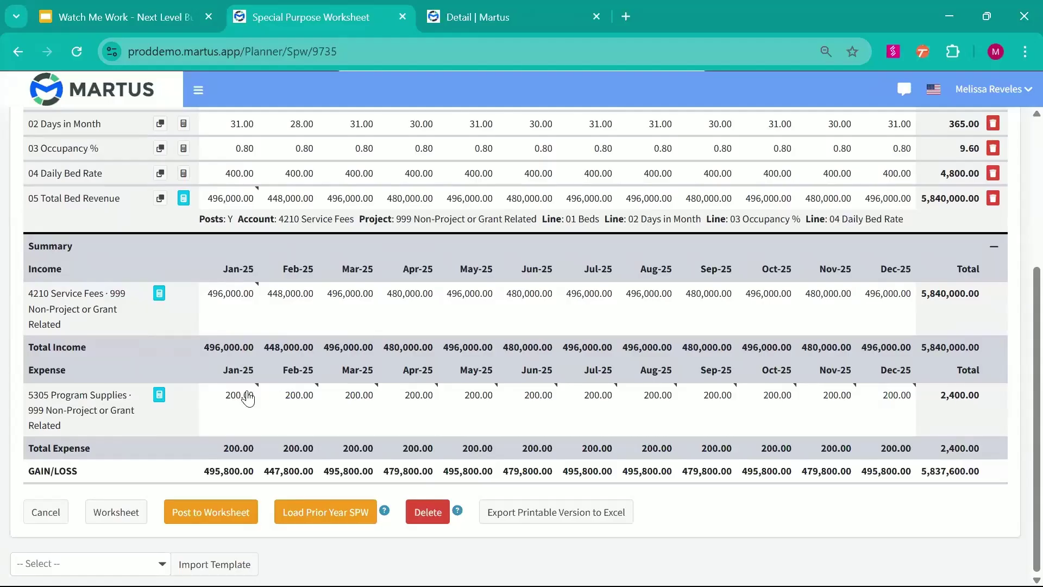
{"action": "scroll", "coordinate": [250, 398], "scroll_direction": "up", "scroll_amount": 5}
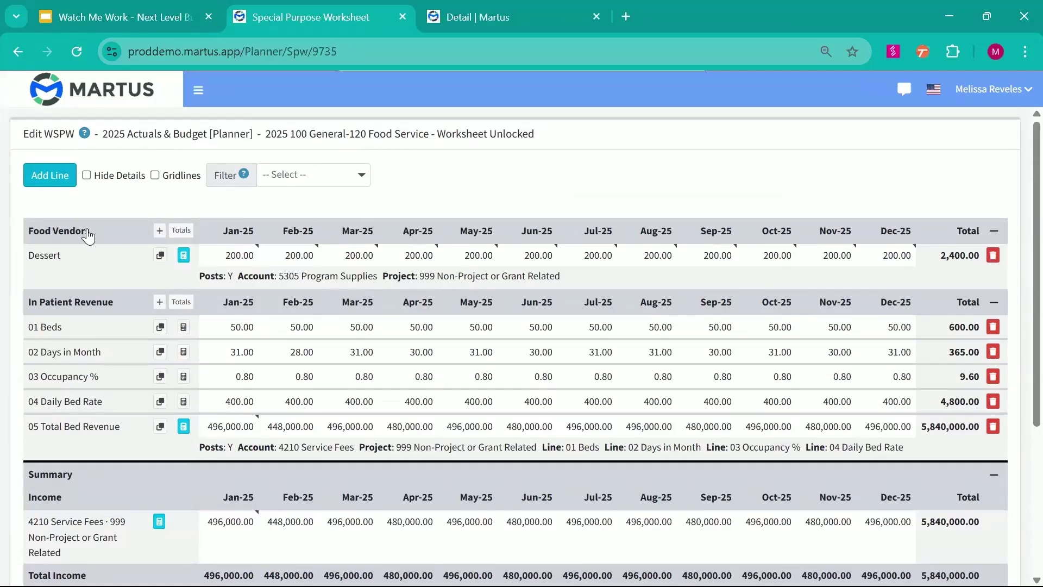
Copy the Dessert line in Food Vendors to a new line and set its description to Beverages
{"action": "left_click", "coordinate": [159, 230]}
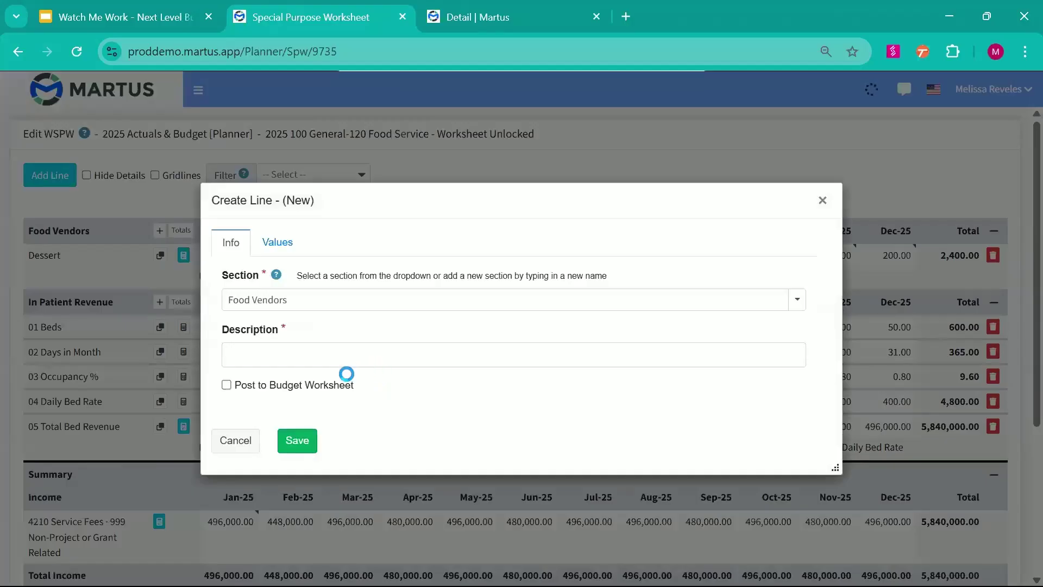
{"action": "left_click", "coordinate": [239, 439]}
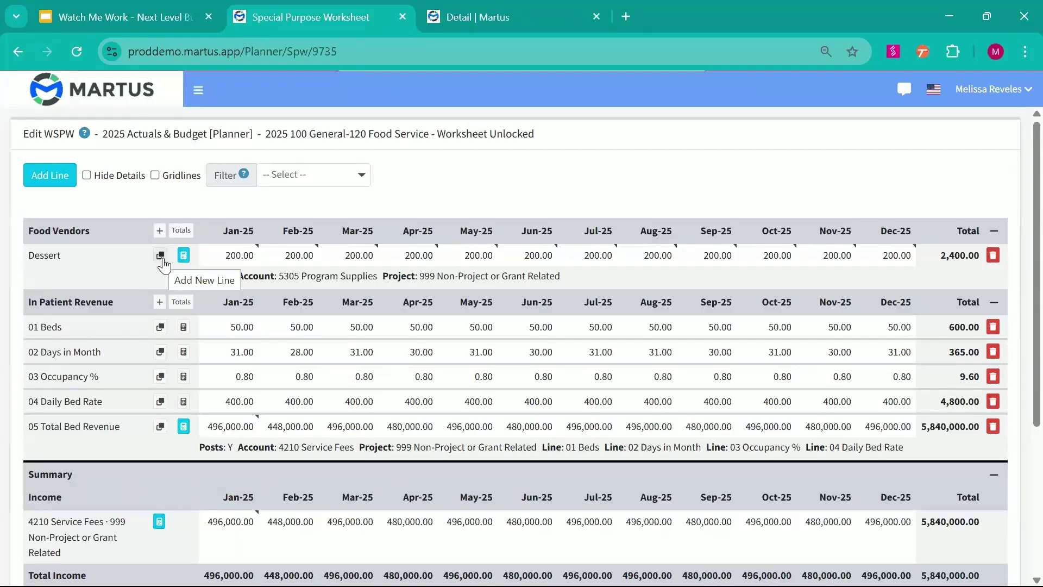
{"action": "left_click", "coordinate": [160, 256]}
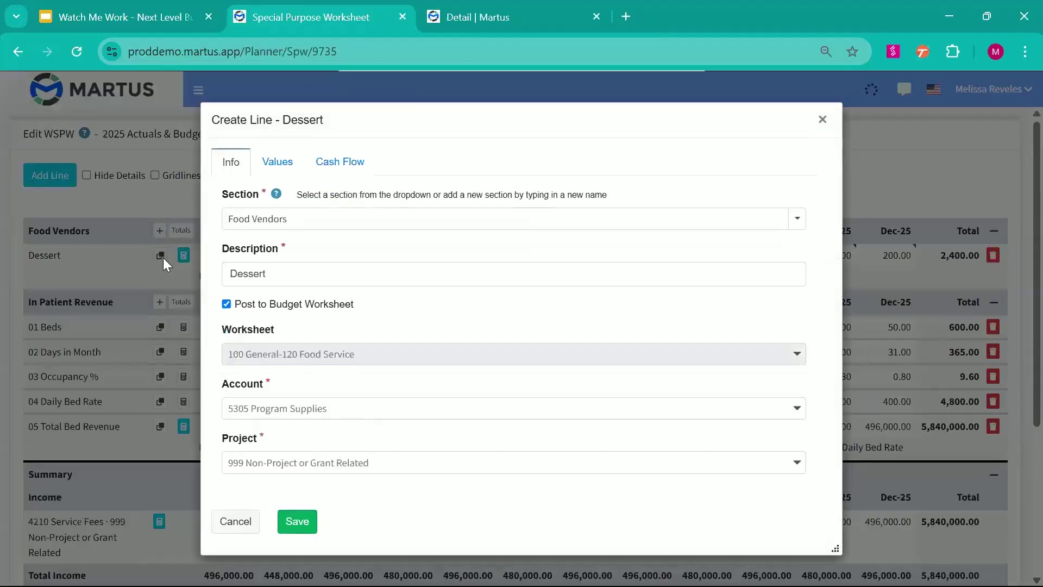
{"action": "double_click", "coordinate": [252, 285]}
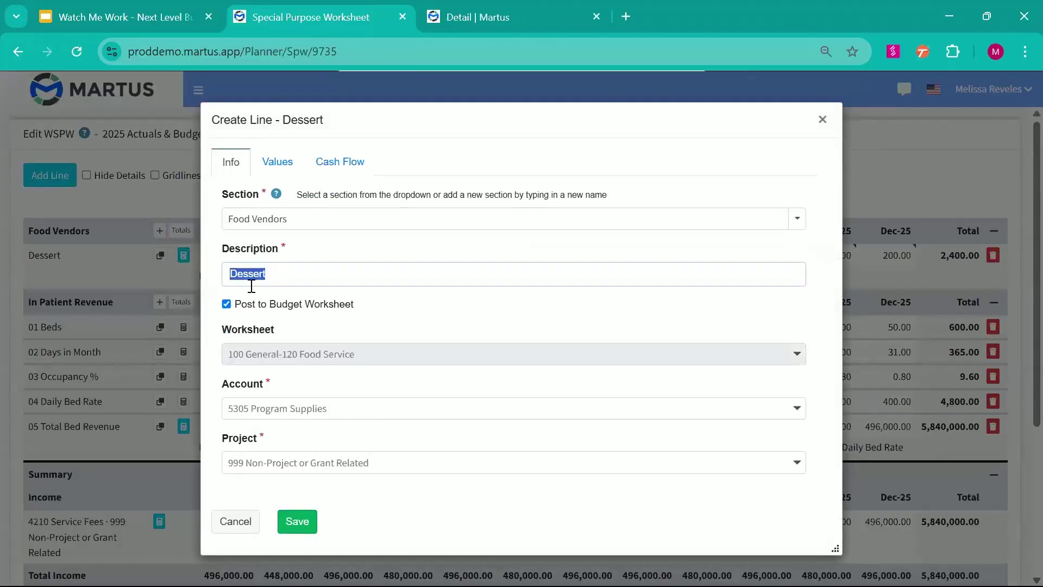
{"action": "type", "text": "Bevereages"}
{"action": "left_click", "coordinate": [266, 272]}
{"action": "key", "text": "BackSpace"}
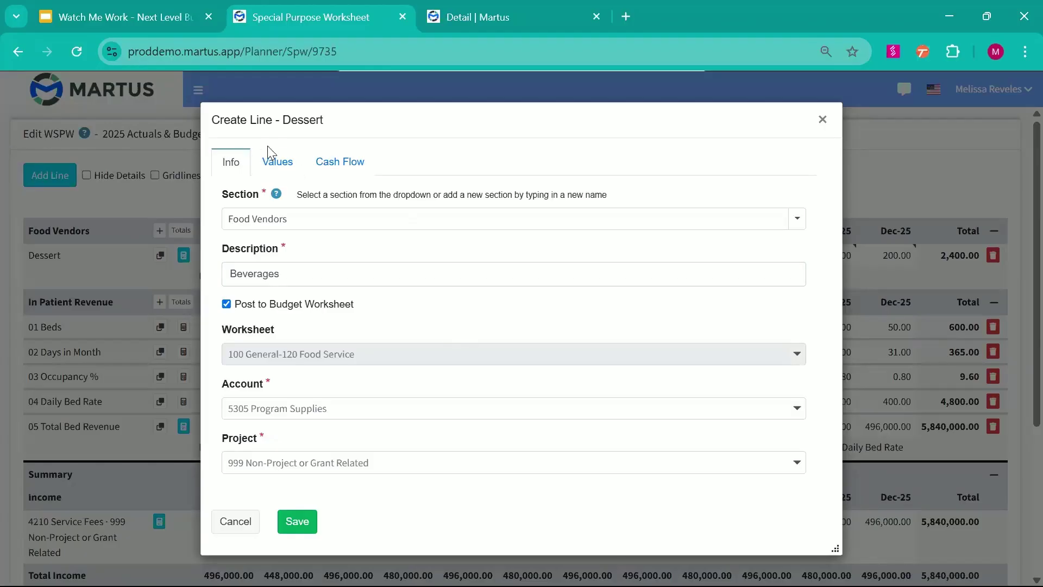
Fill the Beverages line's values with a monthly amount of 500 from Jan-25 to Dec-25
{"action": "left_click", "coordinate": [272, 169]}
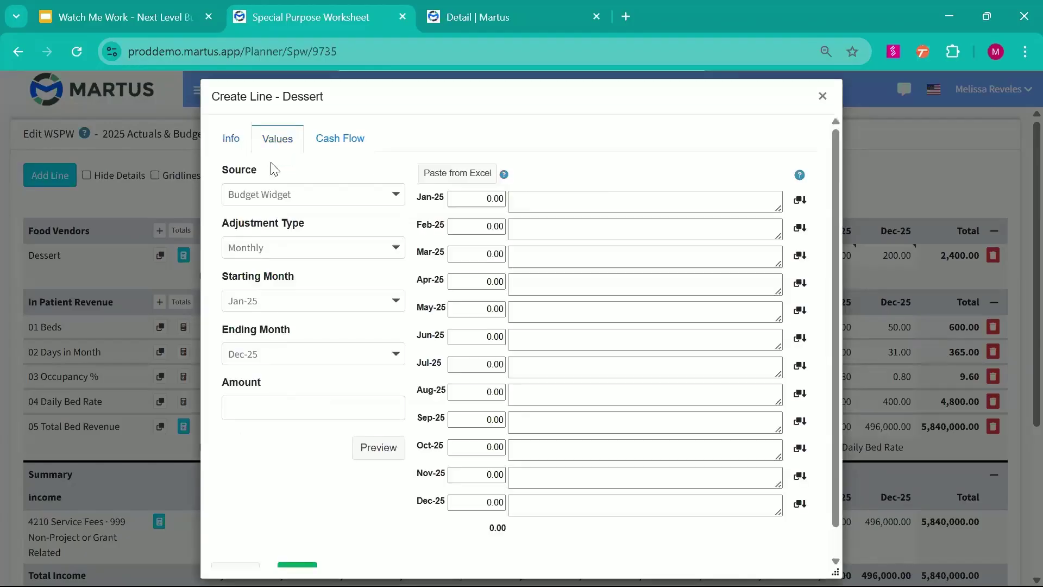
{"action": "left_click", "coordinate": [310, 408]}
{"action": "type", "text": "500"}
Add the note "500 - beverages" to every month from Jan-25 to Dec-25 and save the new line
{"action": "left_click", "coordinate": [554, 206]}
{"action": "type", "text": "500 -"}
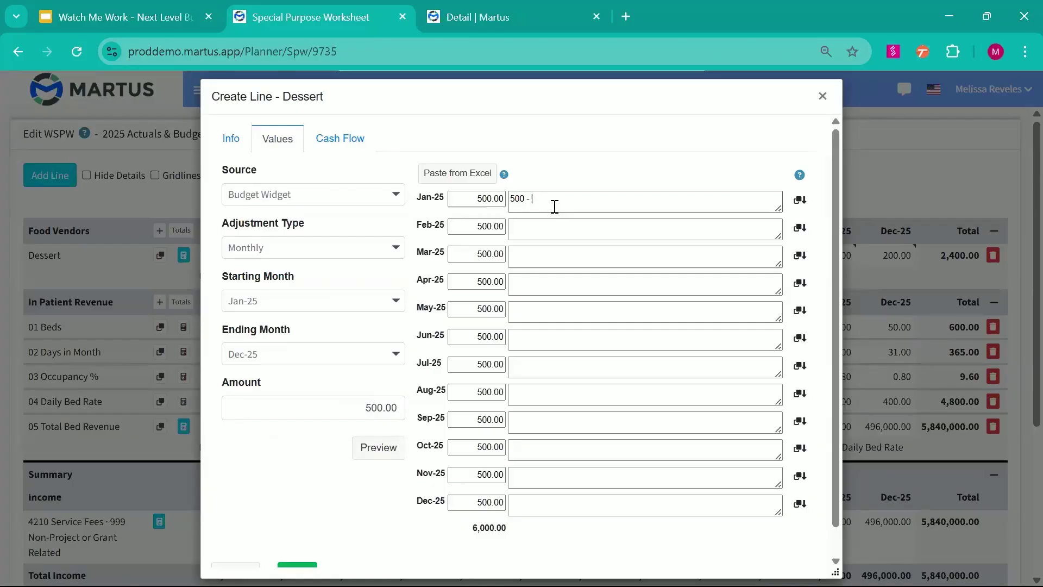
{"action": "type", "text": " beverages"}
{"action": "left_click", "coordinate": [620, 528]}
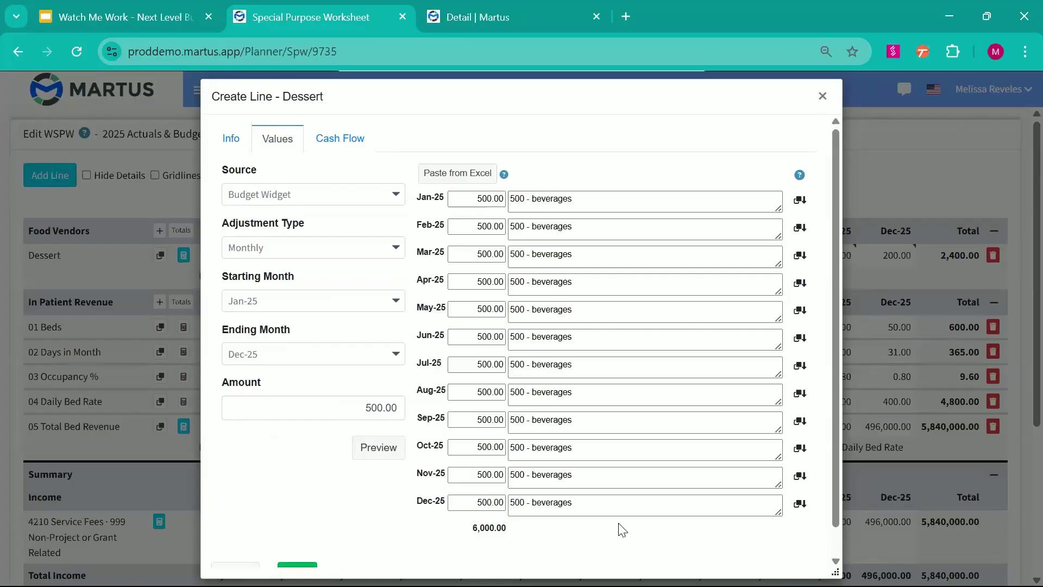
{"action": "scroll", "coordinate": [494, 296], "scroll_direction": "down", "scroll_amount": 1}
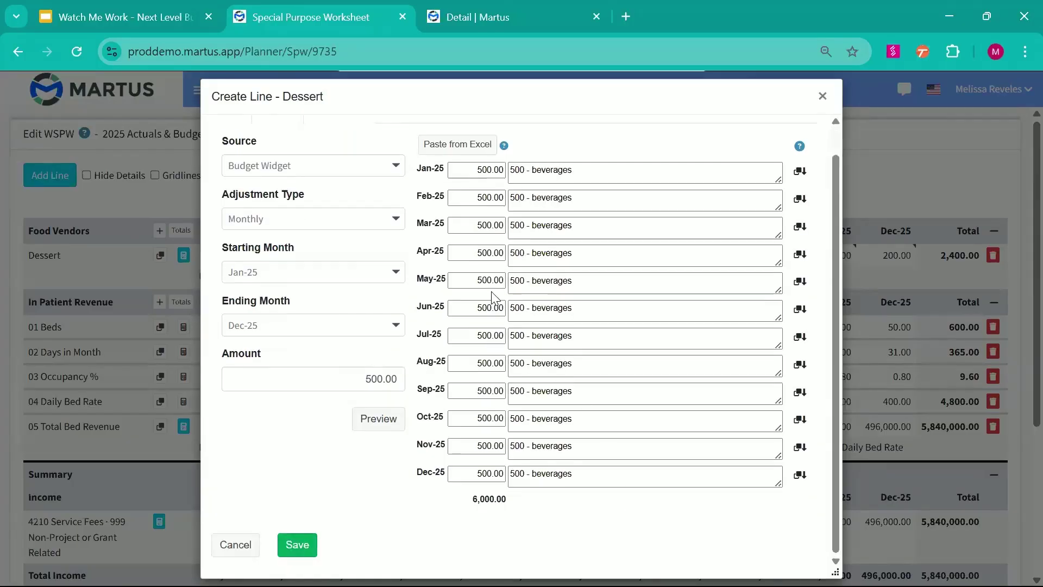
{"action": "left_click", "coordinate": [297, 545]}
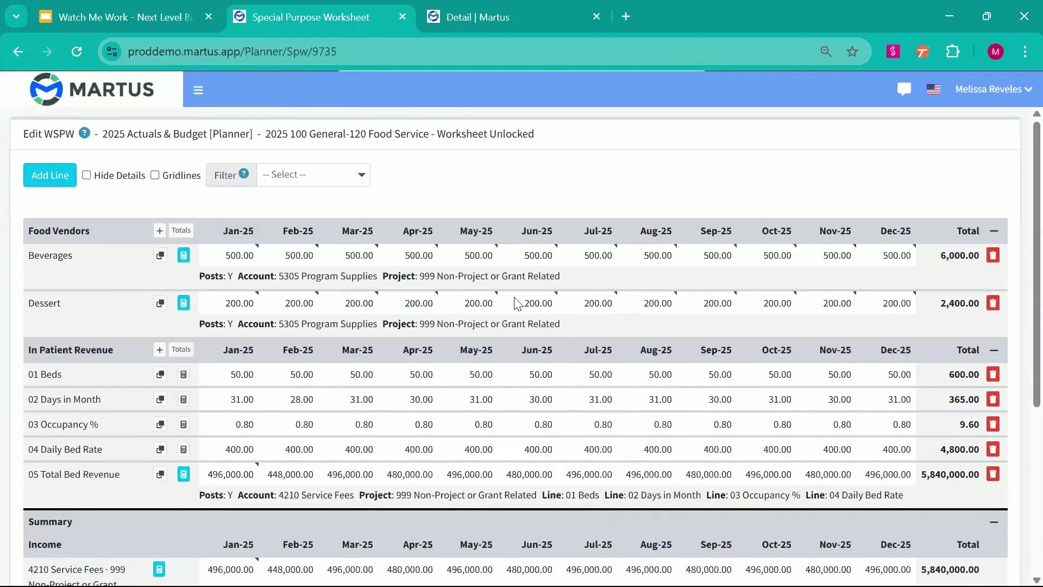
Review the 5305 Program Supplies expense and its combined monthly notes in the worksheet summary
{"action": "scroll", "coordinate": [517, 303], "scroll_direction": "down", "scroll_amount": 5}
{"action": "mouse_move", "coordinate": [298, 401]}
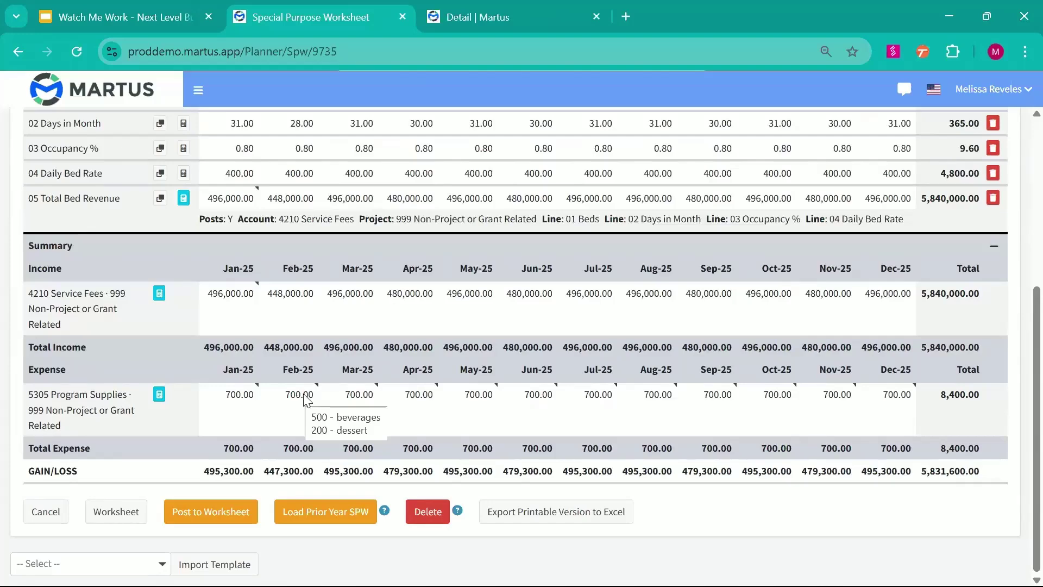
{"action": "scroll", "coordinate": [305, 401], "scroll_direction": "up", "scroll_amount": 5}
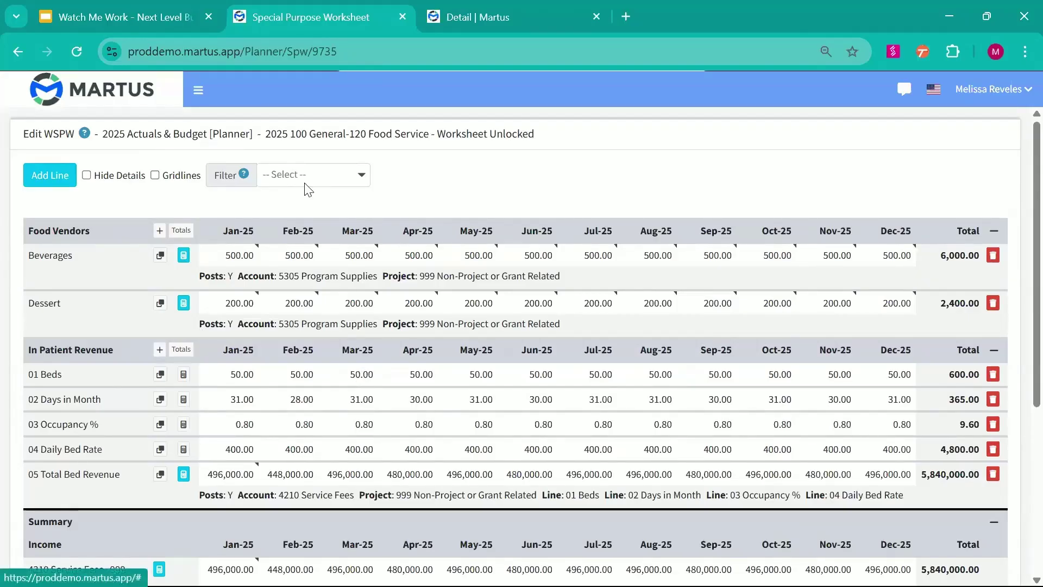
Open the global special purpose worksheet "Credit Card Fees based on Fees and Sales Income" for editing
{"action": "left_click", "coordinate": [199, 90]}
{"action": "left_click", "coordinate": [129, 361]}
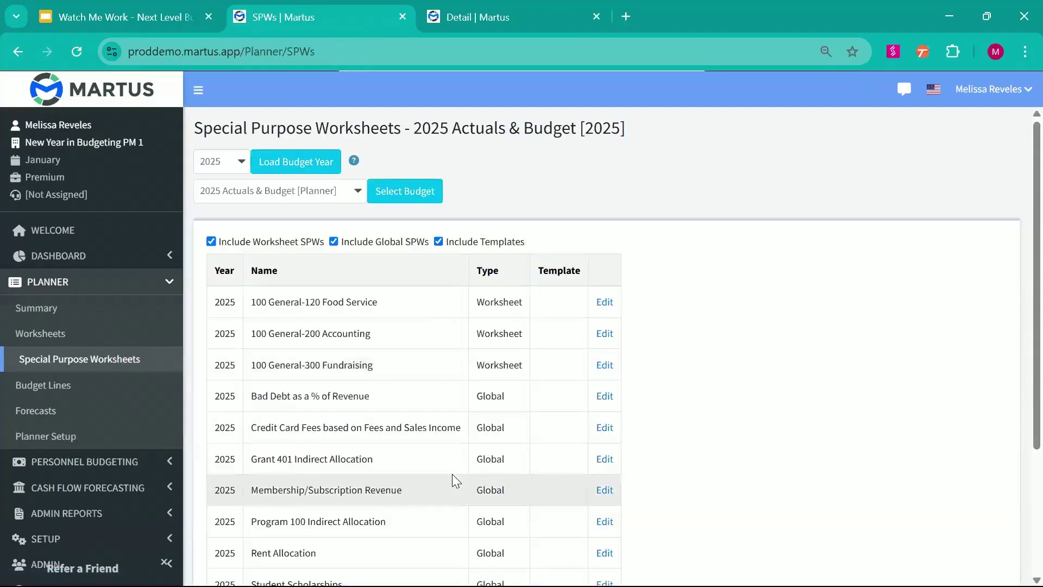
{"action": "scroll", "coordinate": [452, 474], "scroll_direction": "down", "scroll_amount": 3}
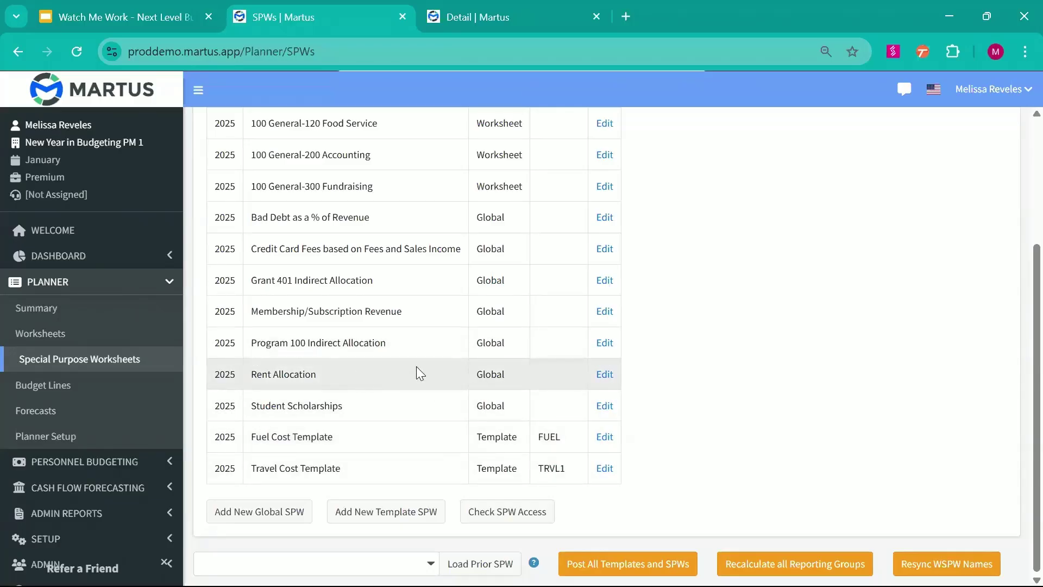
{"action": "scroll", "coordinate": [416, 370], "scroll_direction": "up", "scroll_amount": 1}
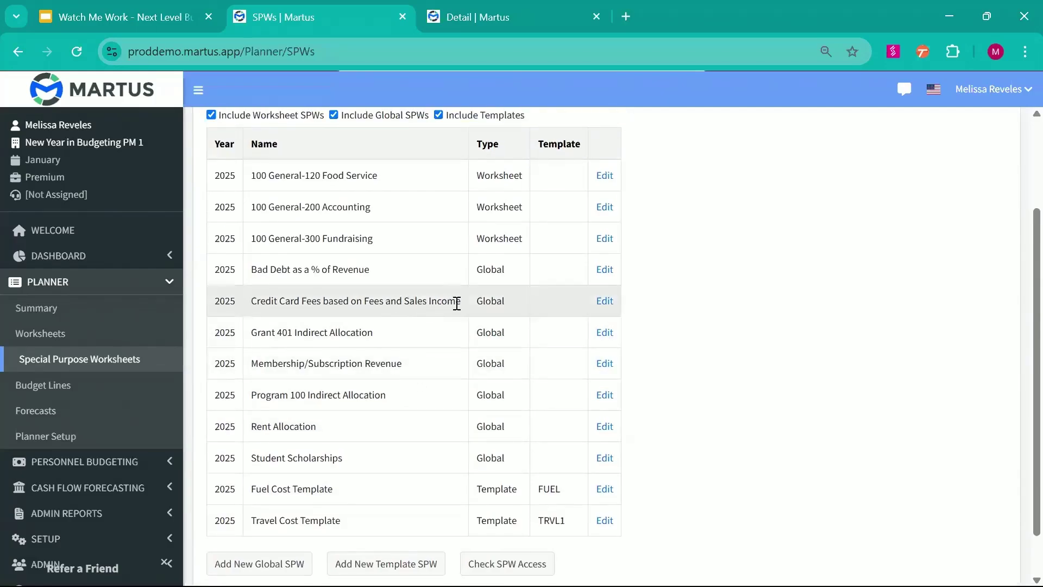
{"action": "left_click", "coordinate": [605, 302]}
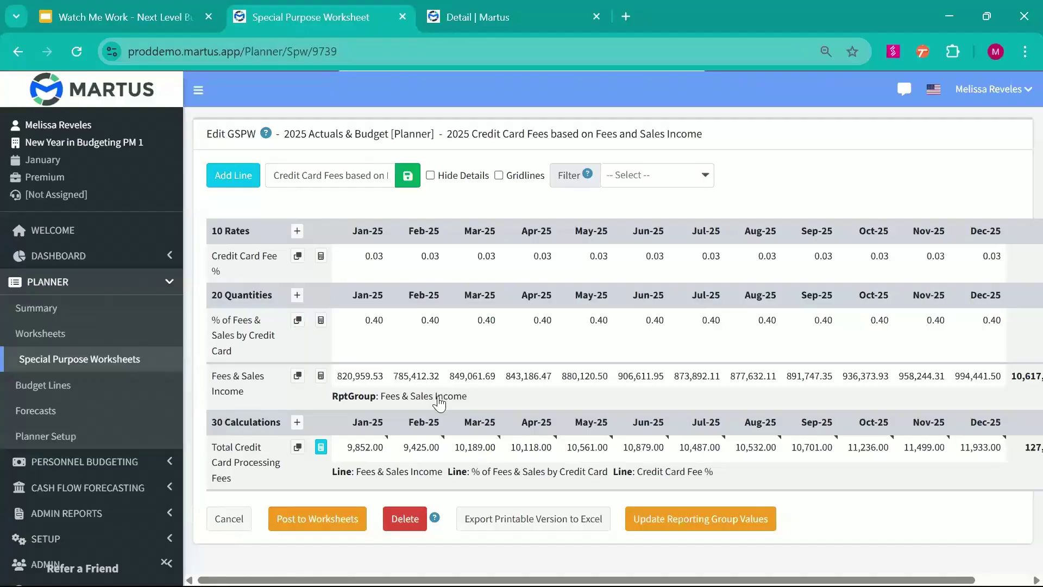
Switch to the Detail browser tab and open the Fees & Sales Income reporting group there for editing
{"action": "left_click", "coordinate": [522, 11]}
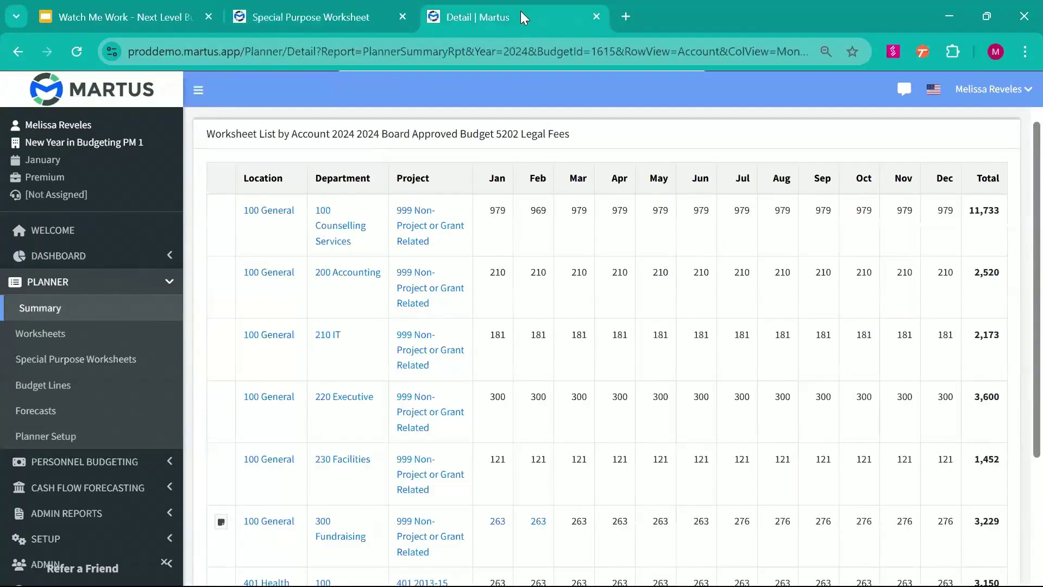
{"action": "scroll", "coordinate": [104, 457], "scroll_direction": "down", "scroll_amount": 2}
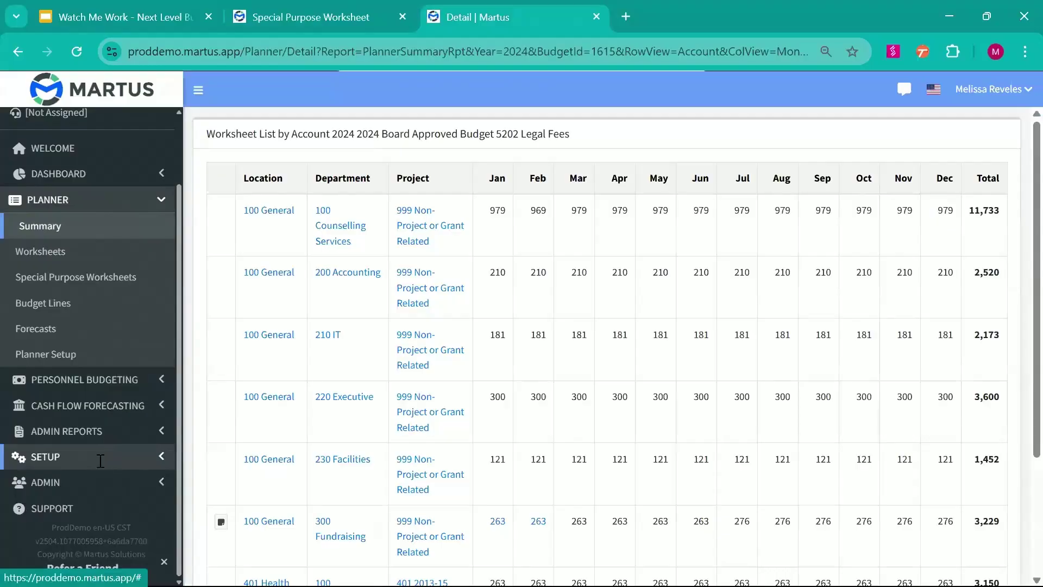
{"action": "left_click", "coordinate": [101, 462]}
{"action": "scroll", "coordinate": [99, 462], "scroll_direction": "down", "scroll_amount": 4}
{"action": "left_click", "coordinate": [97, 456]}
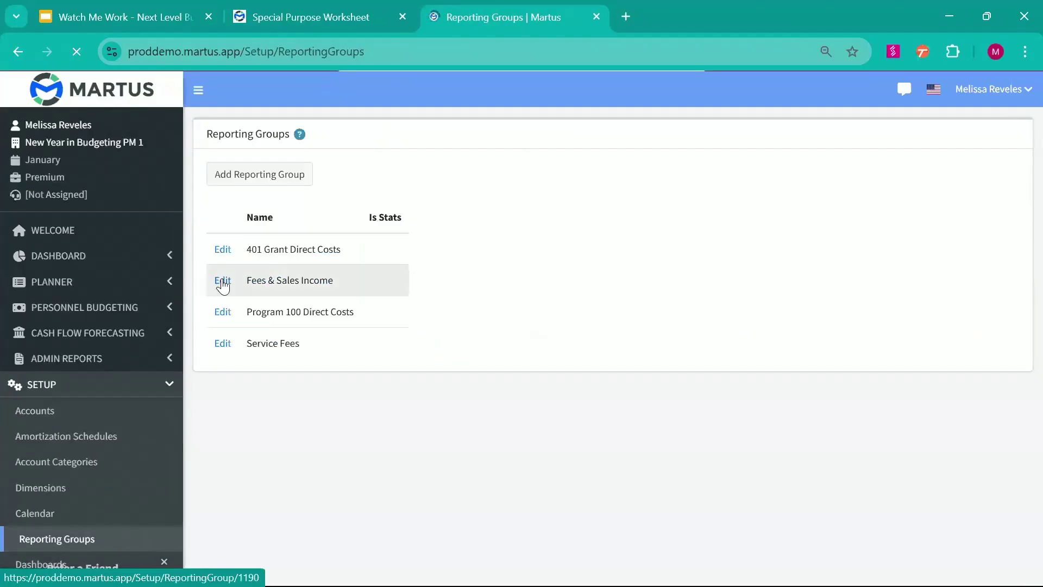
{"action": "left_click", "coordinate": [222, 281]}
{"action": "scroll", "coordinate": [556, 437], "scroll_direction": "down", "scroll_amount": 2}
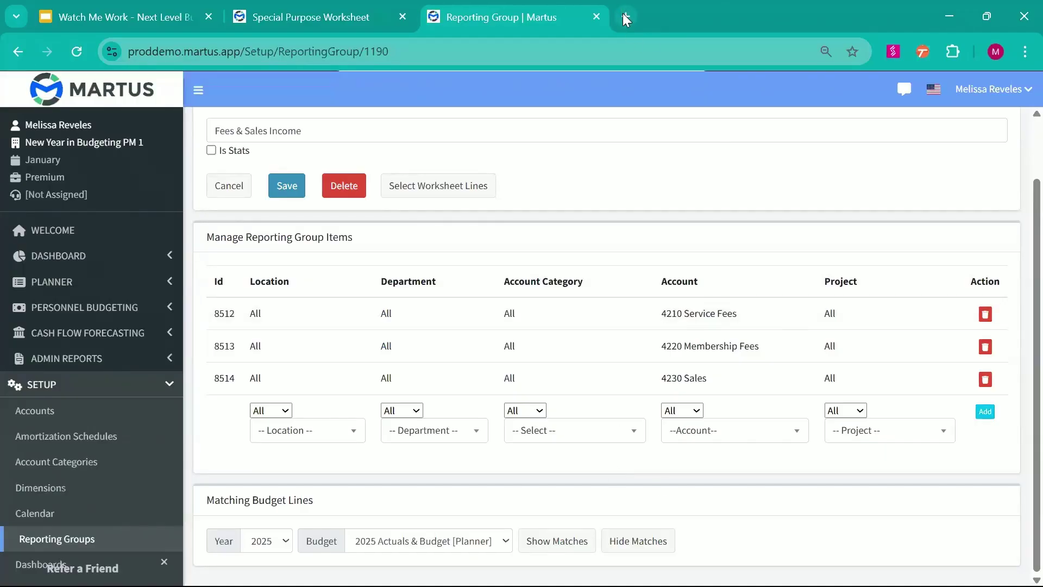
Duplicate the reporting group's browser tab and highlight the Account Category heading in its items table
{"action": "right_click", "coordinate": [485, 12]}
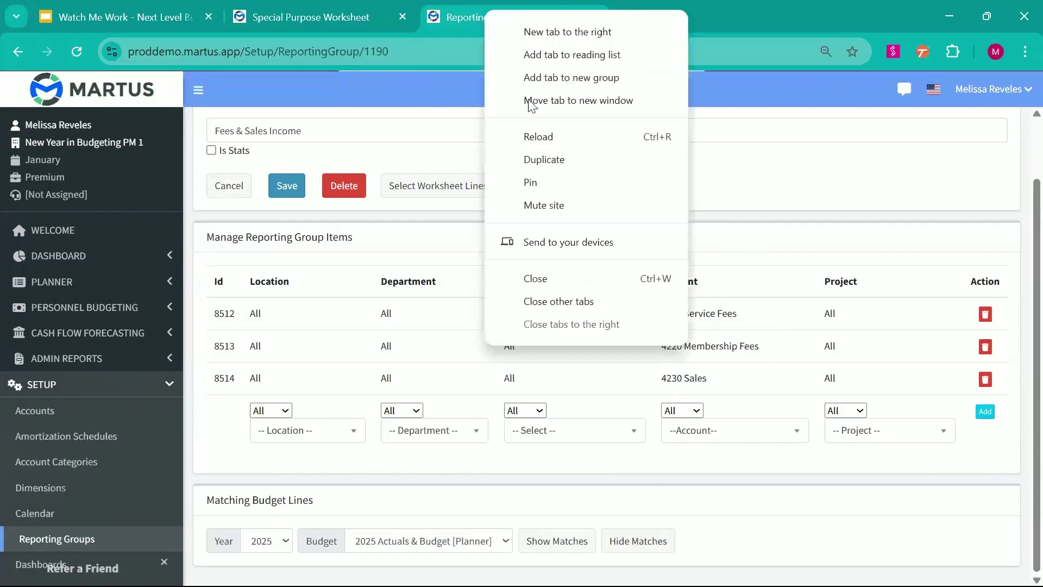
{"action": "left_click", "coordinate": [536, 161]}
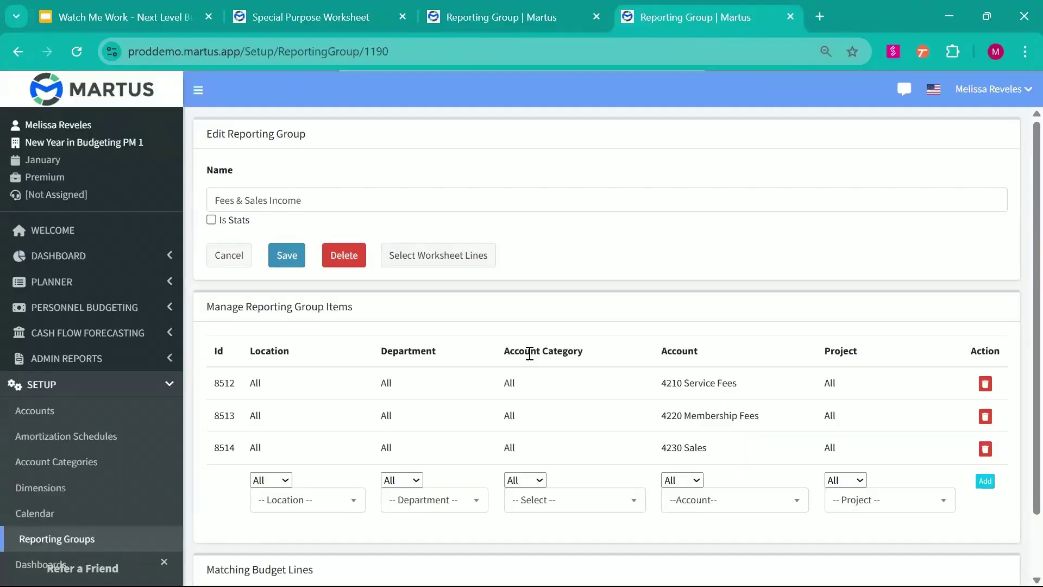
{"action": "triple_click", "coordinate": [530, 354]}
{"action": "left_click", "coordinate": [613, 225]}
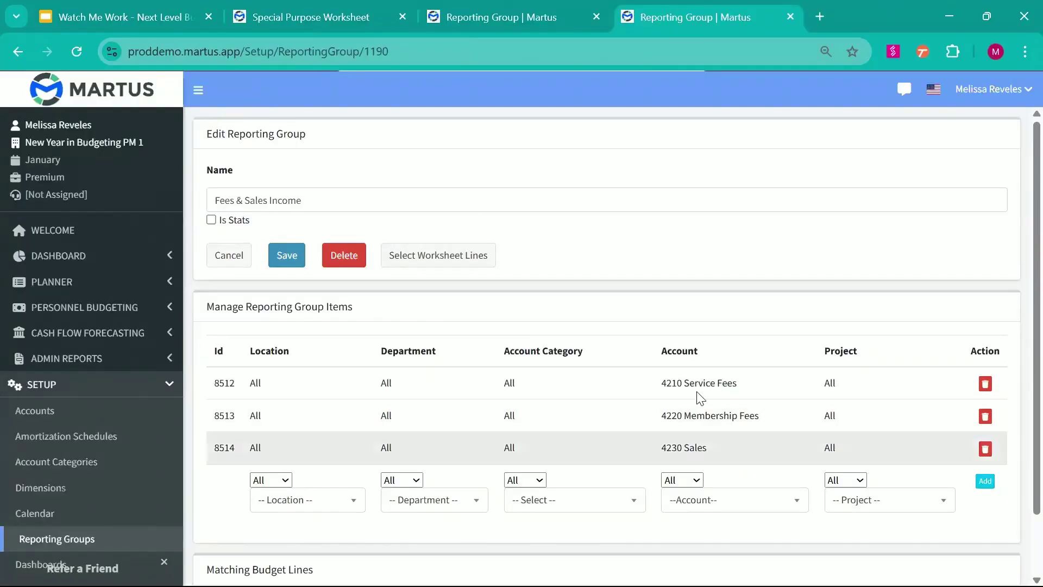
{"action": "double_click", "coordinate": [544, 346]}
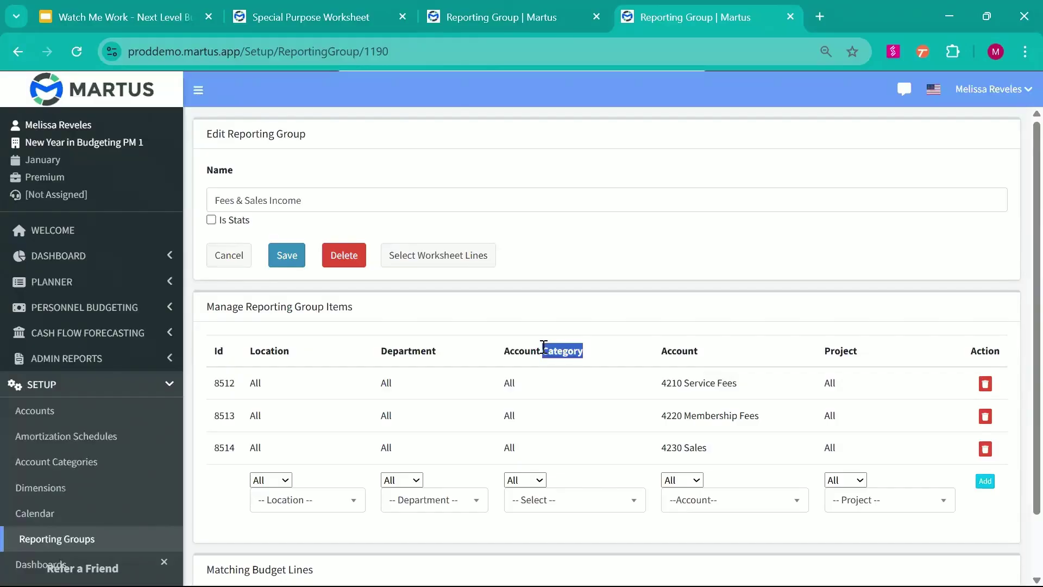
{"action": "left_click", "coordinate": [544, 347]}
{"action": "left_click_drag", "start_coordinate": [507, 350], "coordinate": [591, 357]}
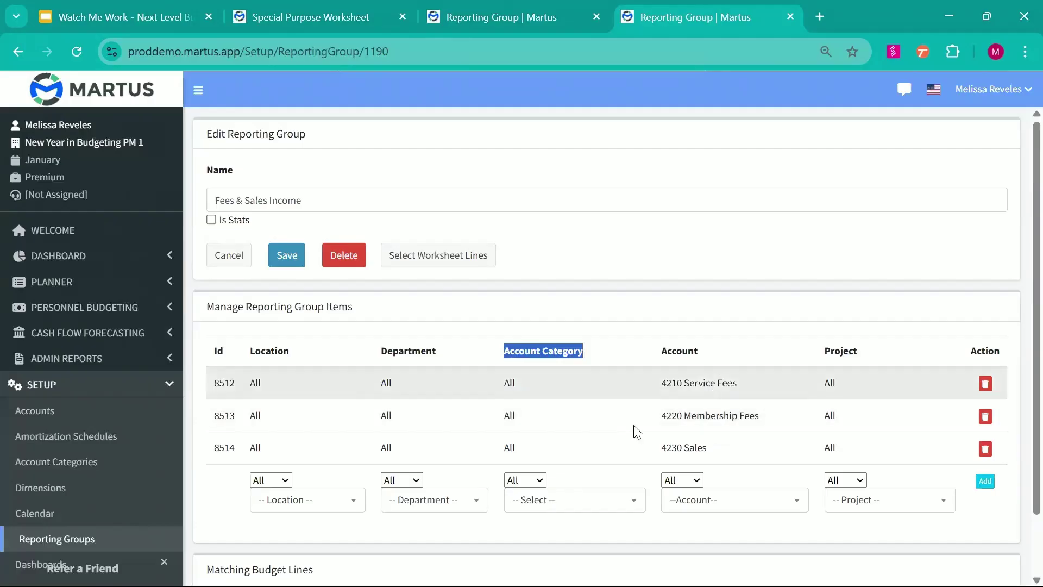
Look through the account categories for a new reporting group item and select Member Fees
{"action": "left_click", "coordinate": [536, 516]}
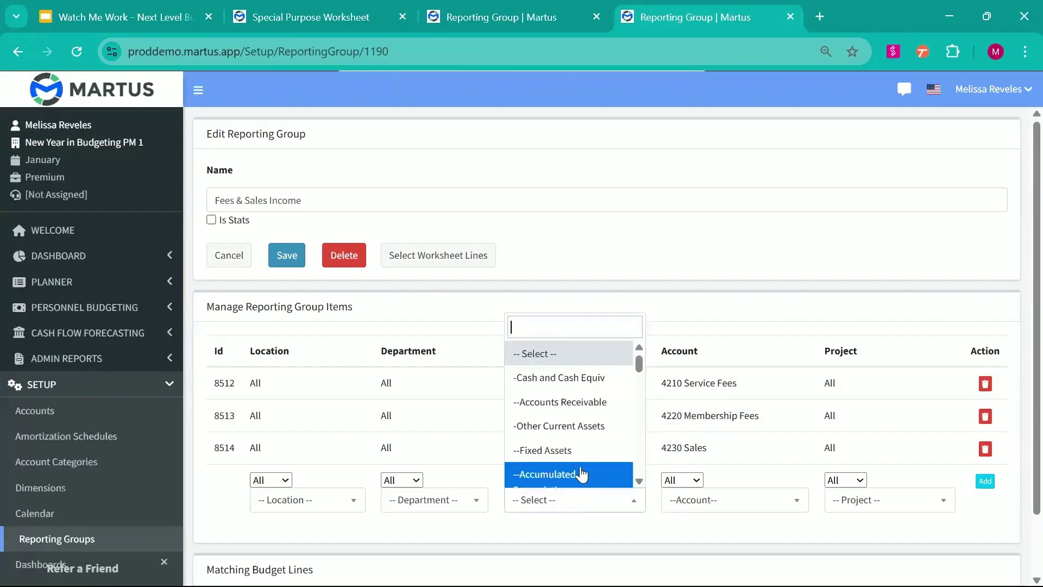
{"action": "scroll", "coordinate": [582, 475], "scroll_direction": "down", "scroll_amount": 3}
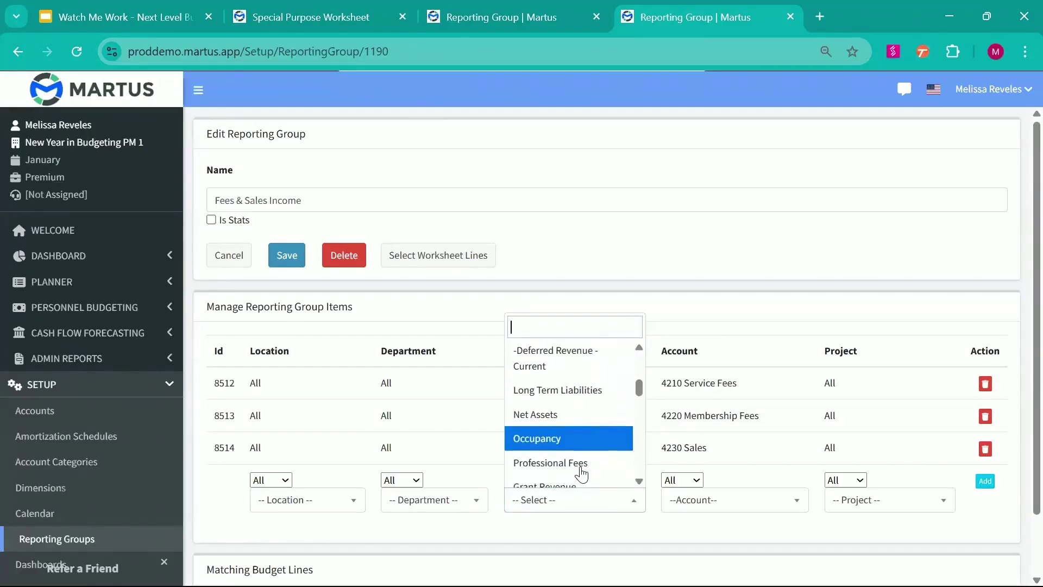
{"action": "scroll", "coordinate": [582, 475], "scroll_direction": "down", "scroll_amount": 3}
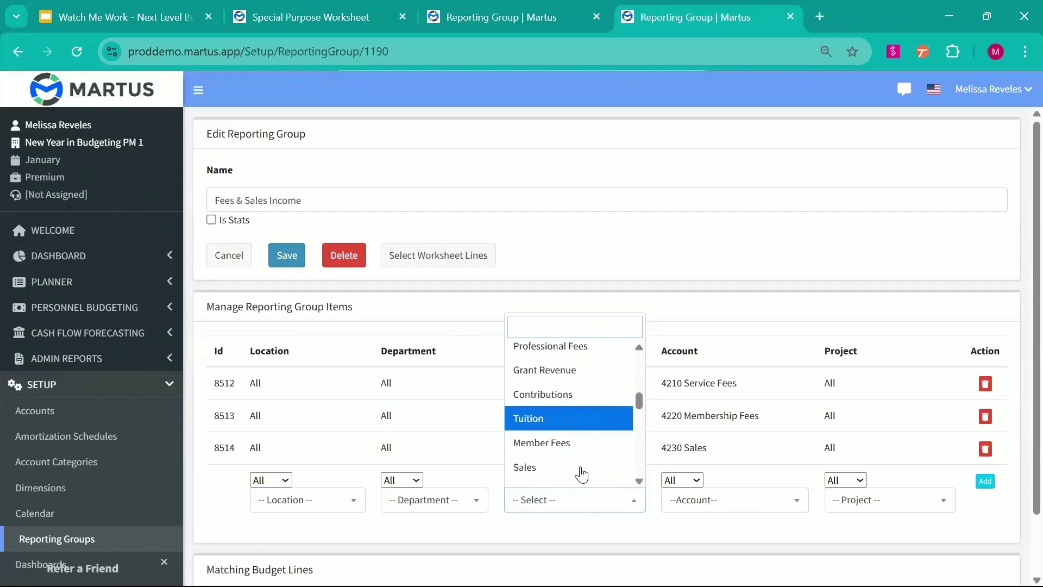
{"action": "scroll", "coordinate": [581, 474], "scroll_direction": "down", "scroll_amount": 1}
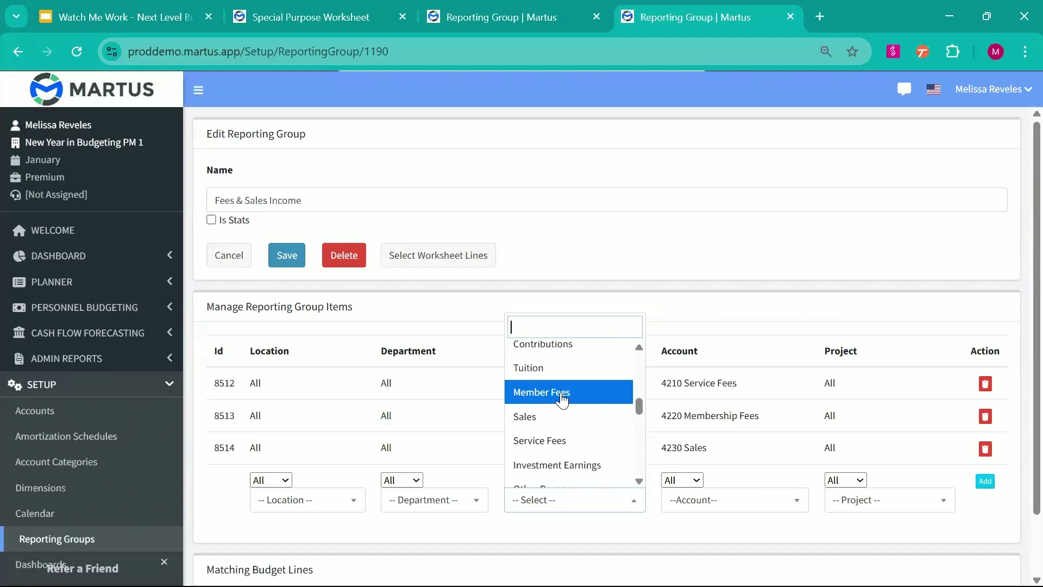
{"action": "left_click", "coordinate": [562, 399]}
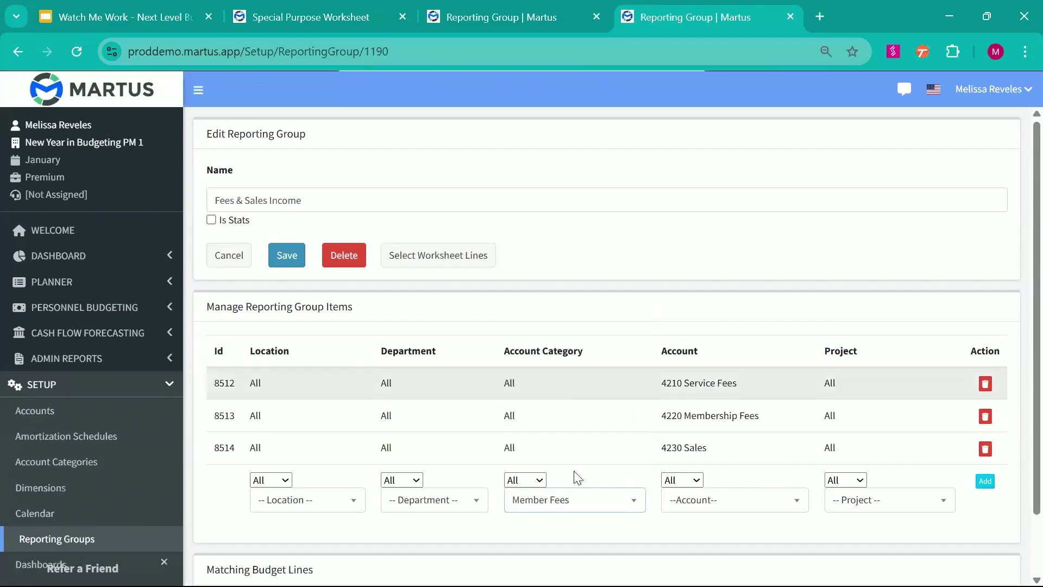
{"action": "left_click", "coordinate": [583, 501]}
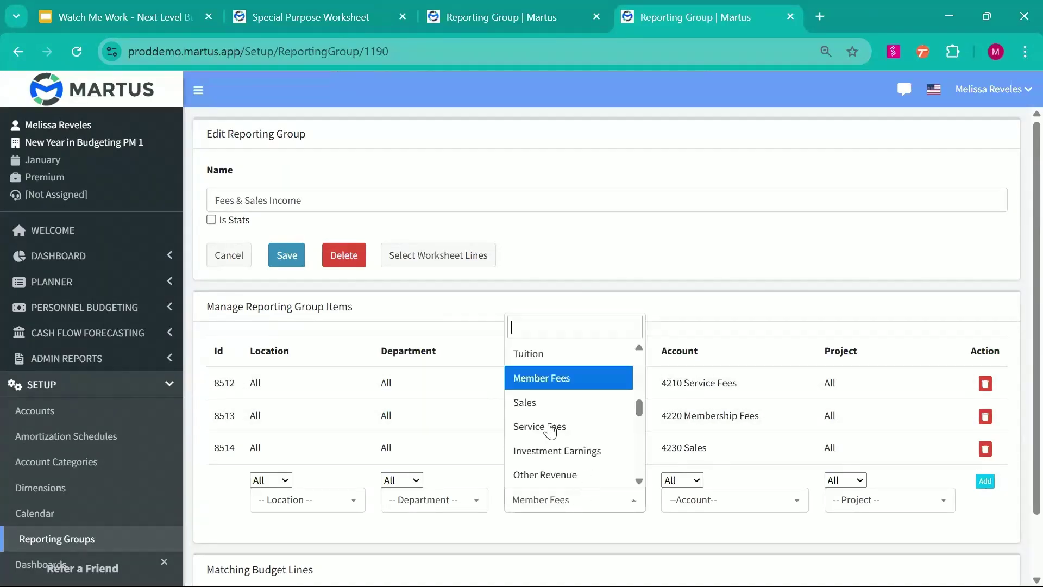
{"action": "left_click", "coordinate": [567, 380]}
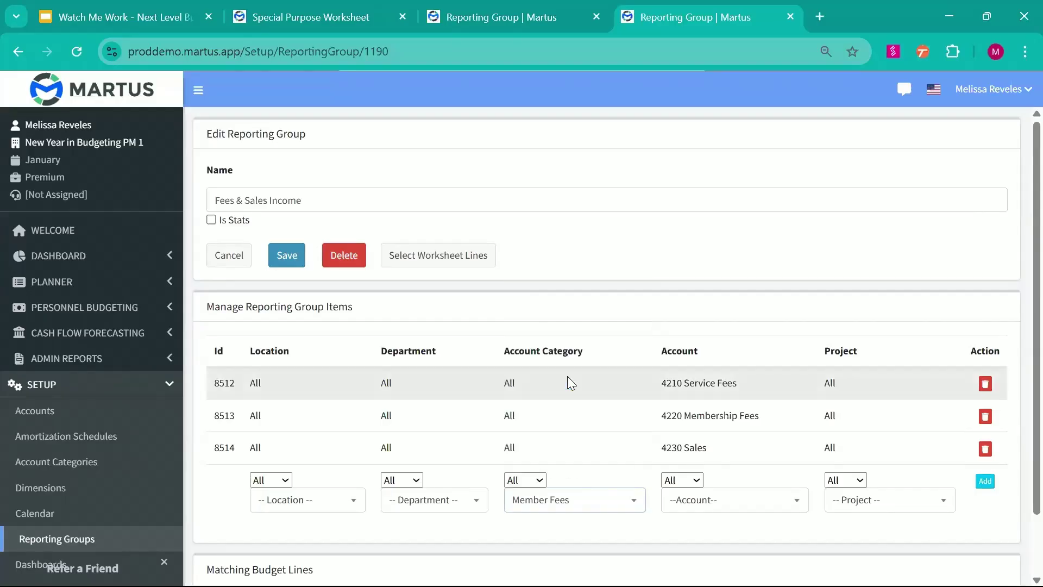
Reset the new reporting group item's account category to "-- Select --"
{"action": "left_click", "coordinate": [604, 500]}
{"action": "scroll", "coordinate": [550, 368], "scroll_direction": "up", "scroll_amount": 5}
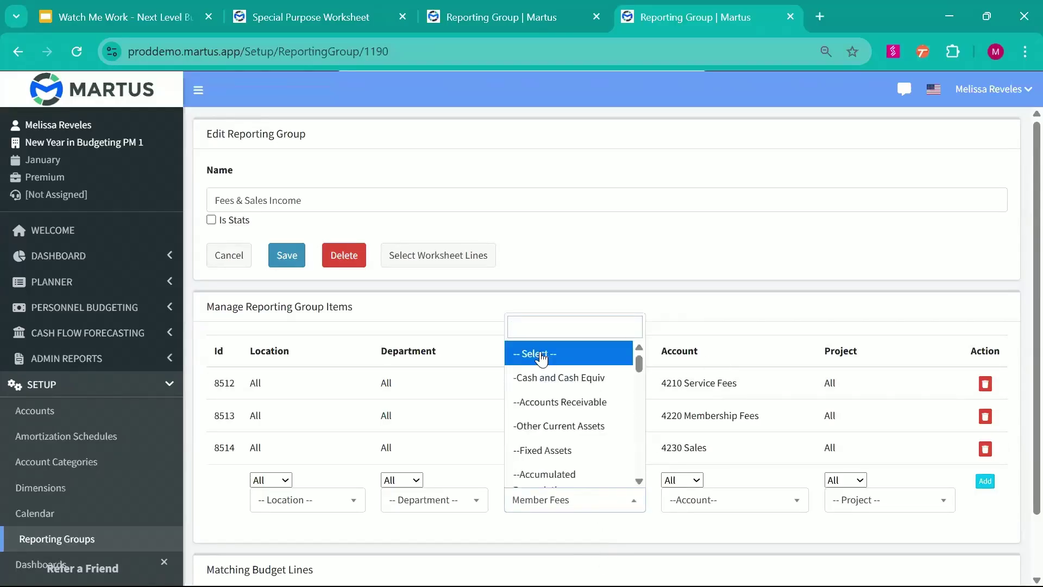
{"action": "left_click", "coordinate": [543, 355]}
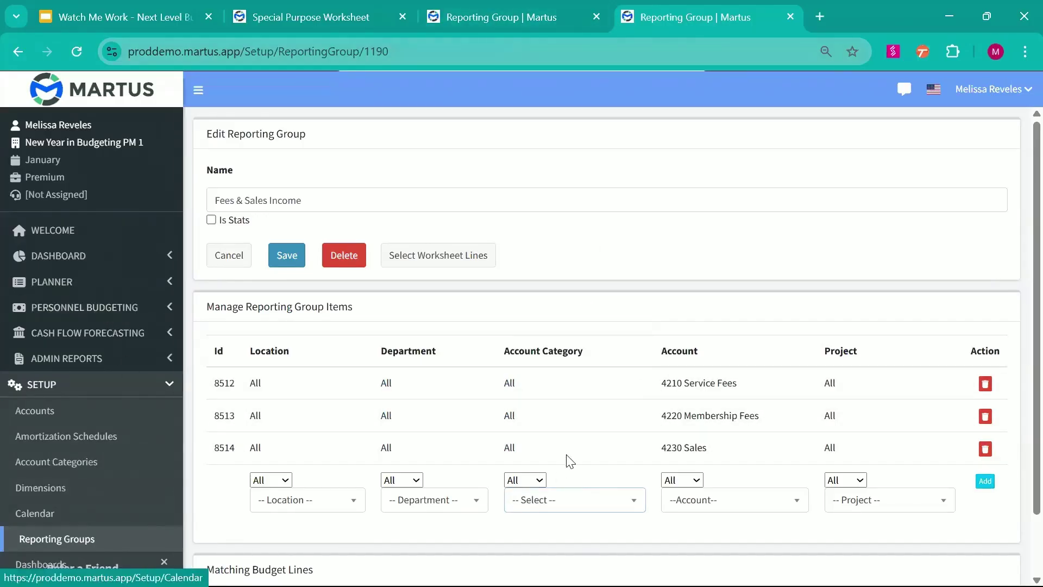
{"action": "scroll", "coordinate": [594, 461], "scroll_direction": "down", "scroll_amount": 1}
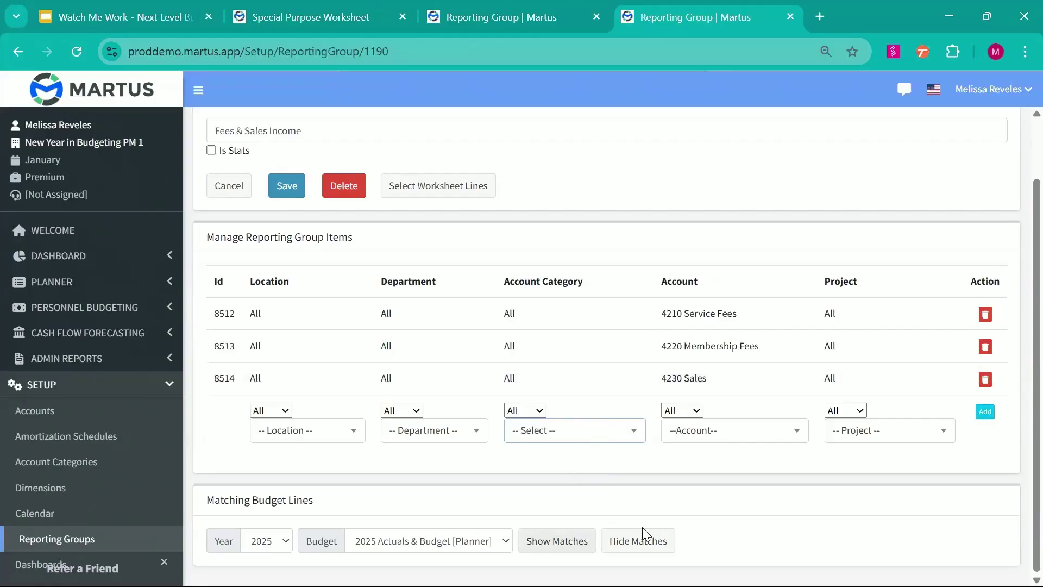
Show the Fees & Sales Income reporting group's matching budget lines for 2025 Actuals & Budget [Planner] and review them against the group's items
{"action": "left_click", "coordinate": [549, 539]}
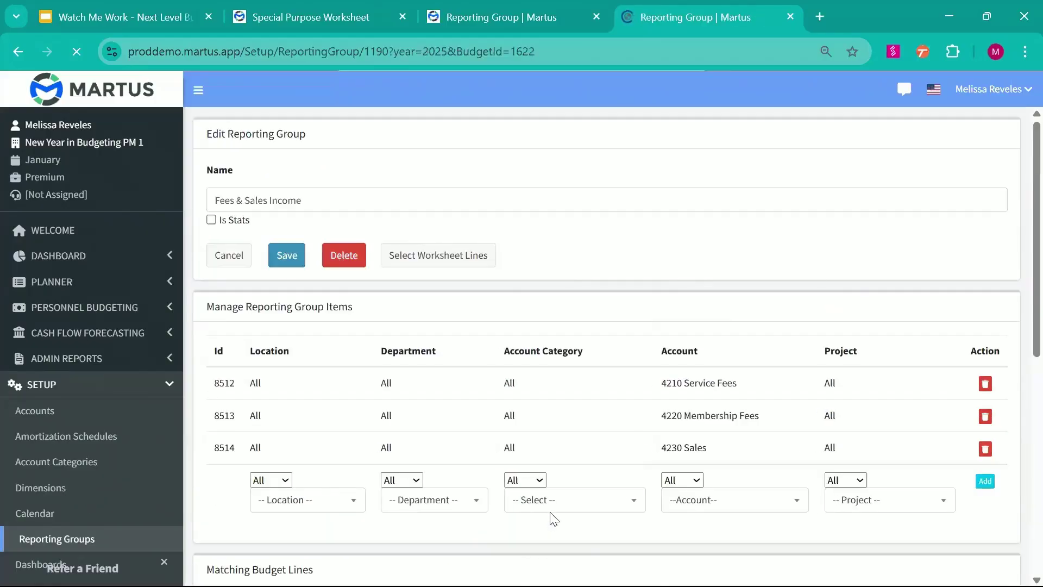
{"action": "scroll", "coordinate": [553, 519], "scroll_direction": "down", "scroll_amount": 5}
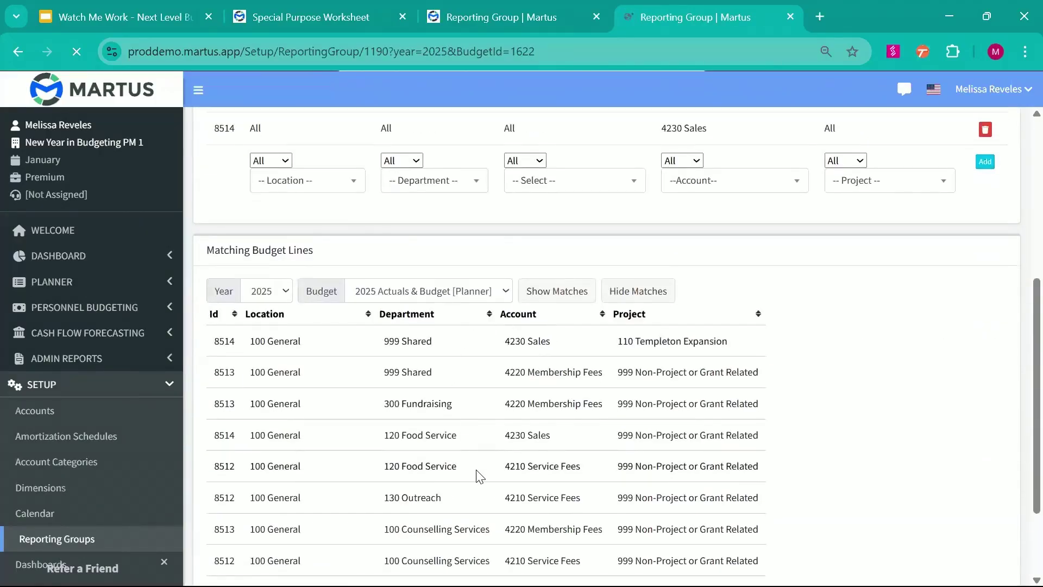
{"action": "scroll", "coordinate": [480, 477], "scroll_direction": "down", "scroll_amount": 2}
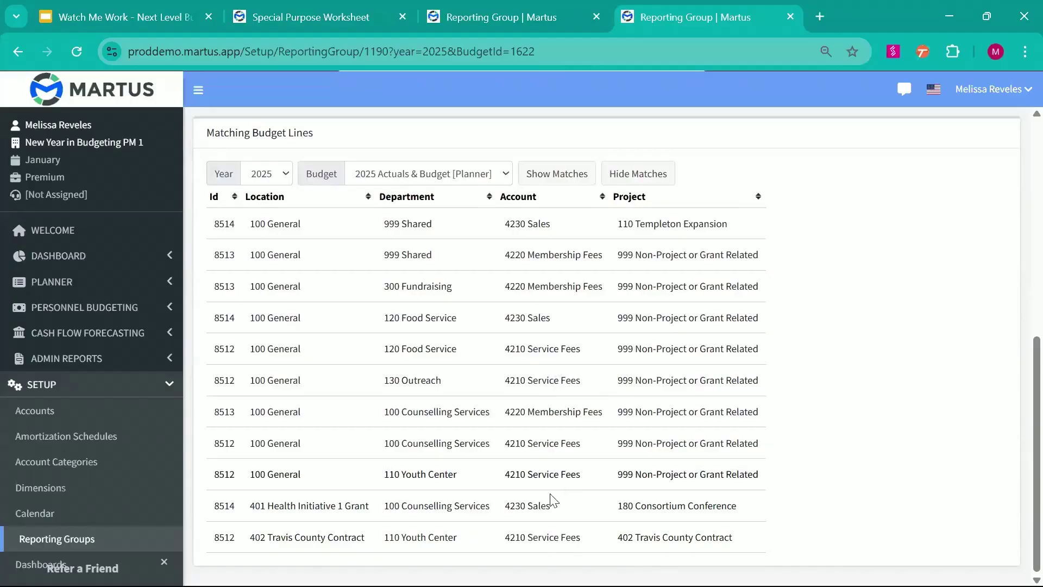
{"action": "scroll", "coordinate": [514, 409], "scroll_direction": "up", "scroll_amount": 2}
{"action": "scroll", "coordinate": [513, 409], "scroll_direction": "up", "scroll_amount": 3}
{"action": "scroll", "coordinate": [513, 408], "scroll_direction": "down", "scroll_amount": 5}
{"action": "scroll", "coordinate": [513, 409], "scroll_direction": "up", "scroll_amount": 2}
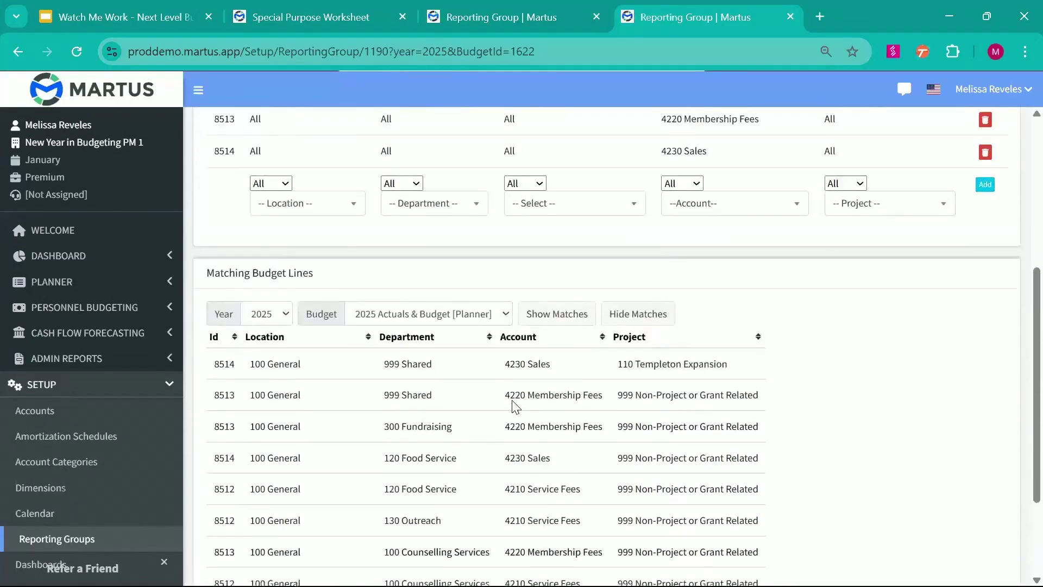
{"action": "scroll", "coordinate": [514, 408], "scroll_direction": "up", "scroll_amount": 3}
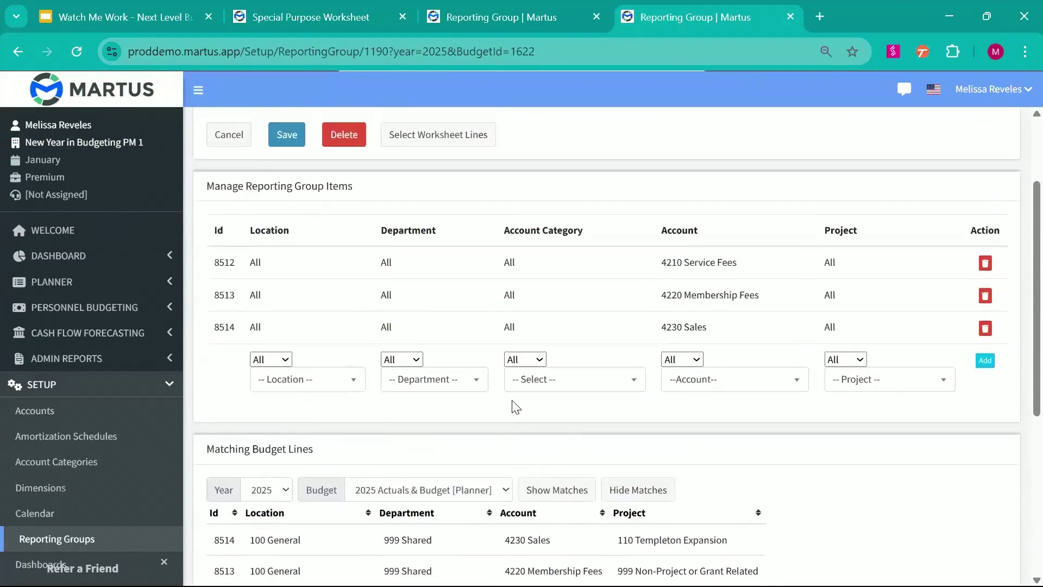
In the original Reporting Group browser tab, open the Planner's Budget Lines page and load the 2025 Actuals & Budget [Planner] lines in Line Mode
{"action": "left_click", "coordinate": [538, 18]}
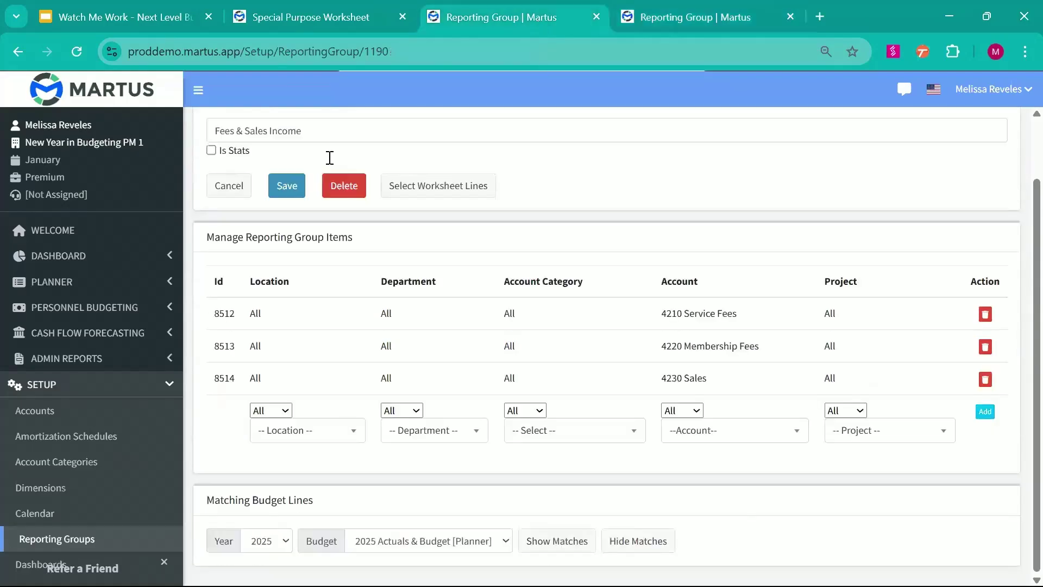
{"action": "left_click", "coordinate": [109, 283]}
{"action": "left_click", "coordinate": [105, 387]}
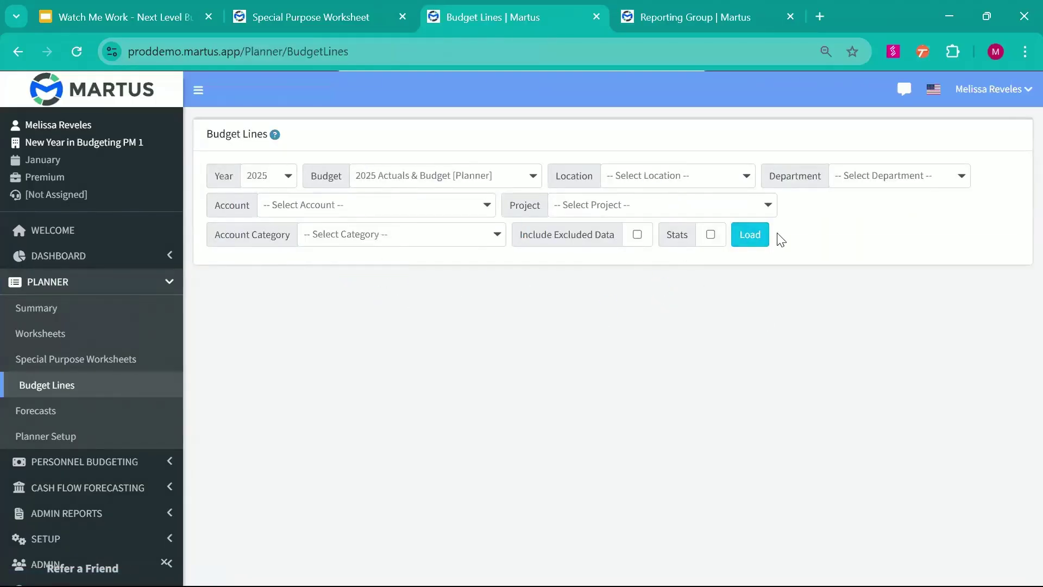
{"action": "left_click", "coordinate": [751, 238]}
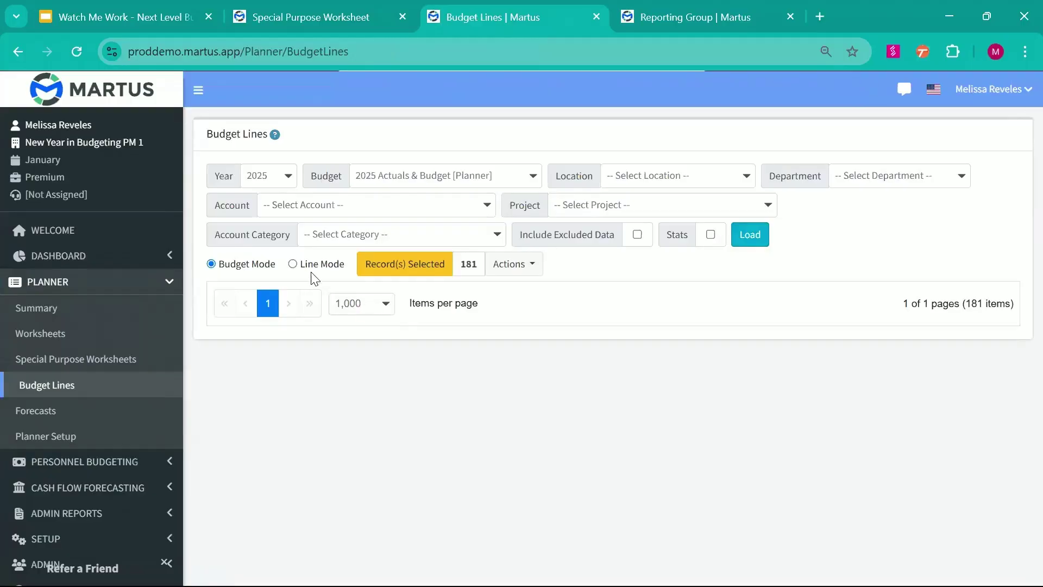
{"action": "left_click", "coordinate": [313, 266]}
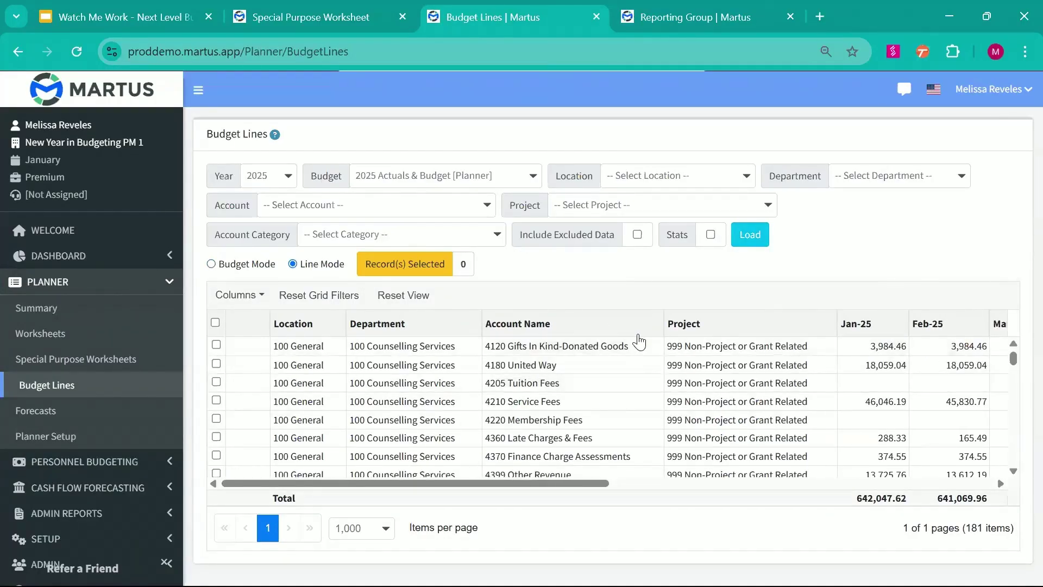
{"action": "left_click", "coordinate": [573, 474]}
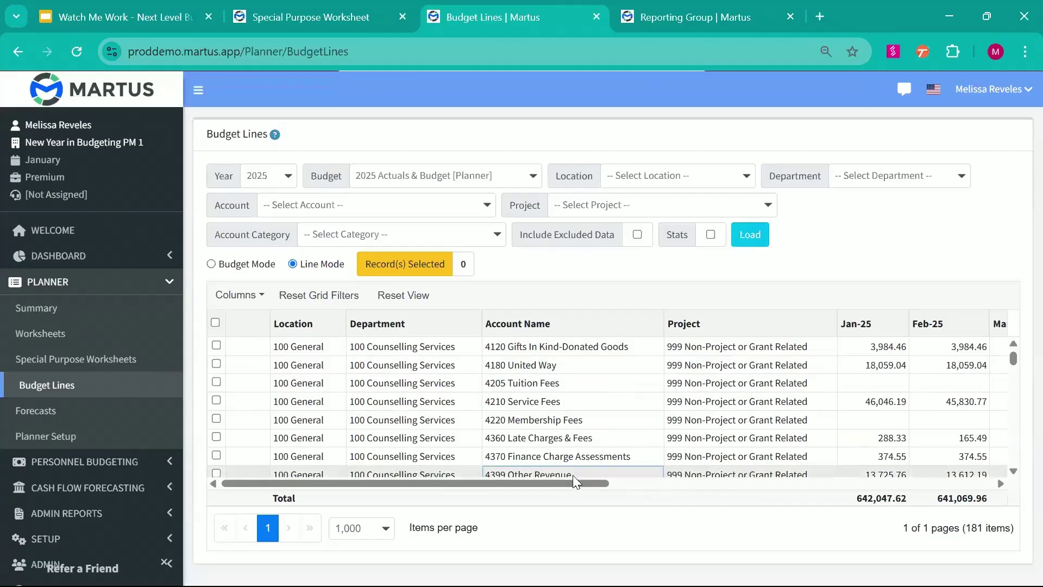
Sort the budget lines by account name in descending order and filter them to 4210 Service Fees, 4220 Membership Fees and 4230 Sales
{"action": "left_click", "coordinate": [647, 326]}
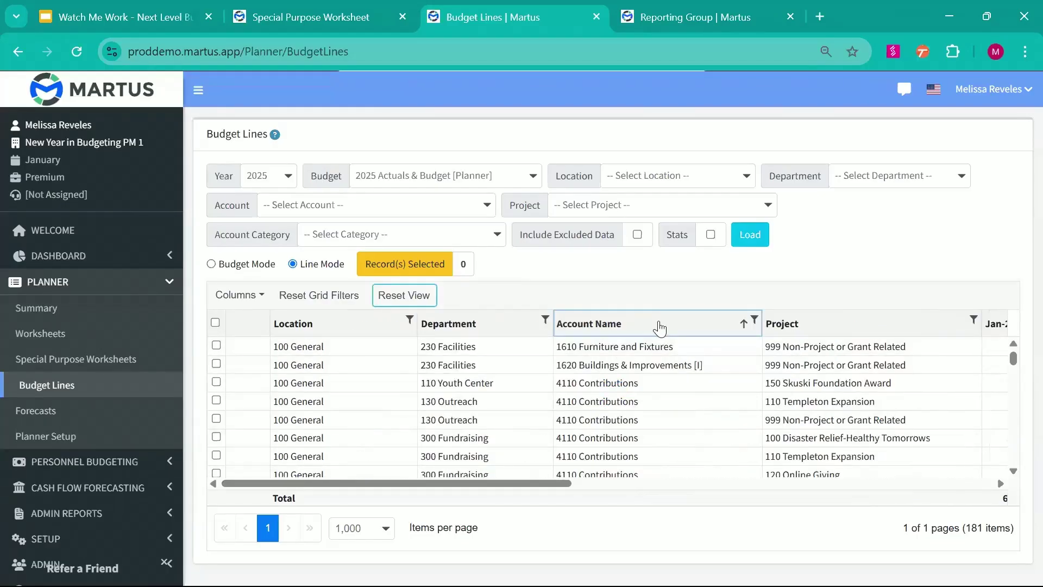
{"action": "left_click", "coordinate": [660, 328]}
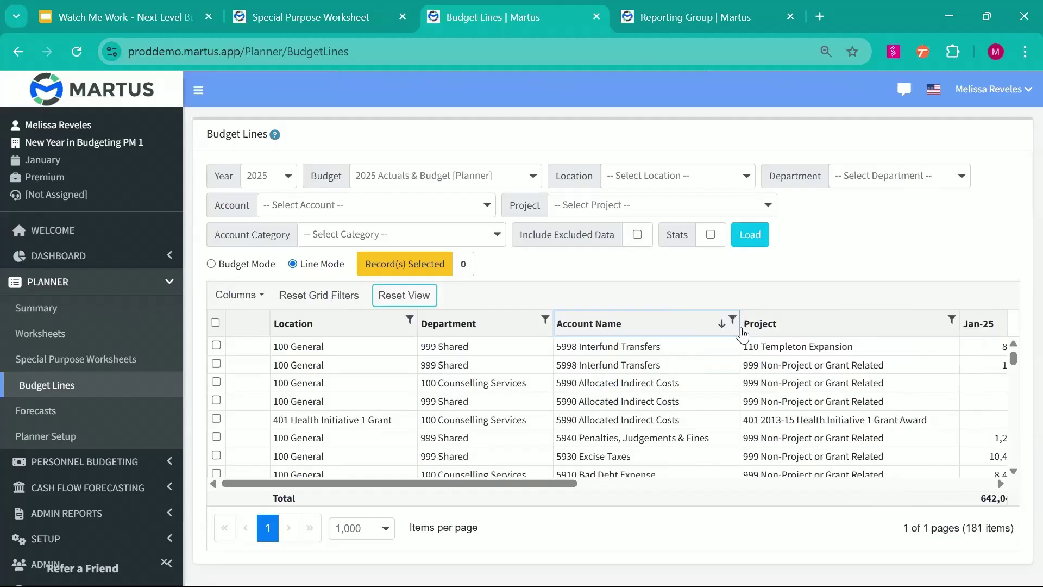
{"action": "left_click", "coordinate": [732, 320]}
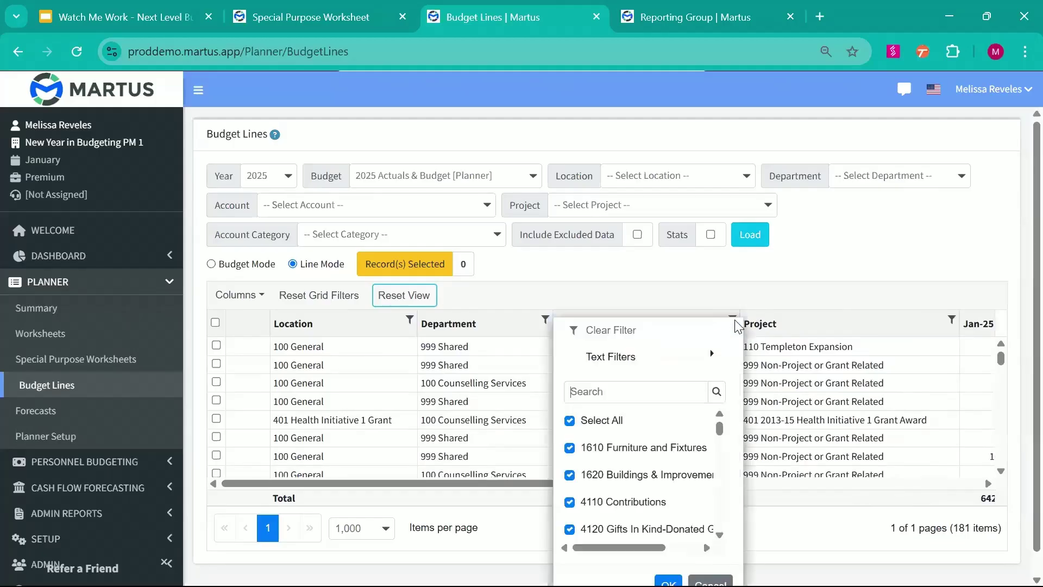
{"action": "left_click", "coordinate": [599, 423]}
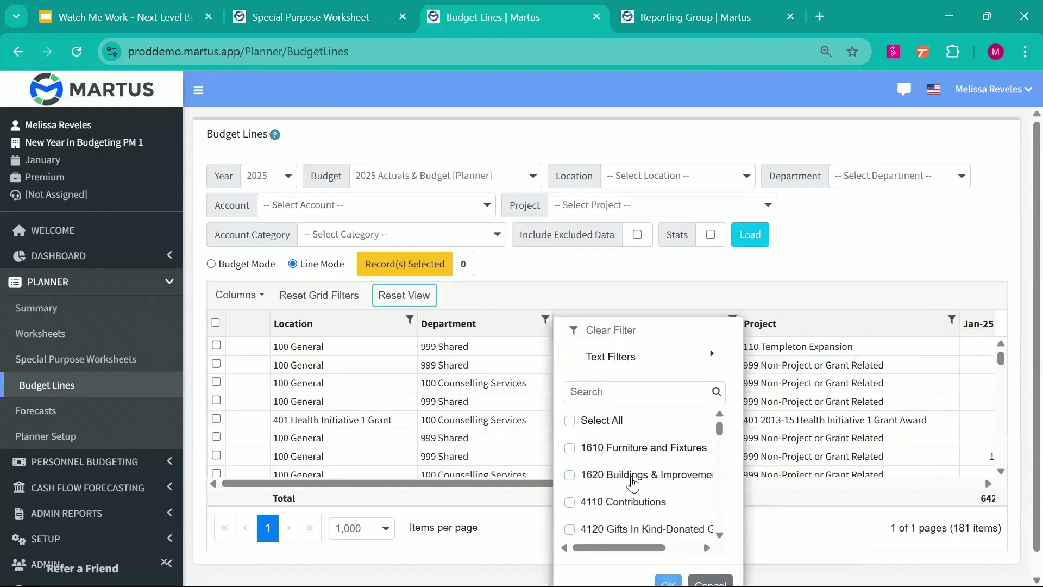
{"action": "scroll", "coordinate": [631, 478], "scroll_direction": "down", "scroll_amount": 3}
{"action": "scroll", "coordinate": [632, 482], "scroll_direction": "down", "scroll_amount": 2}
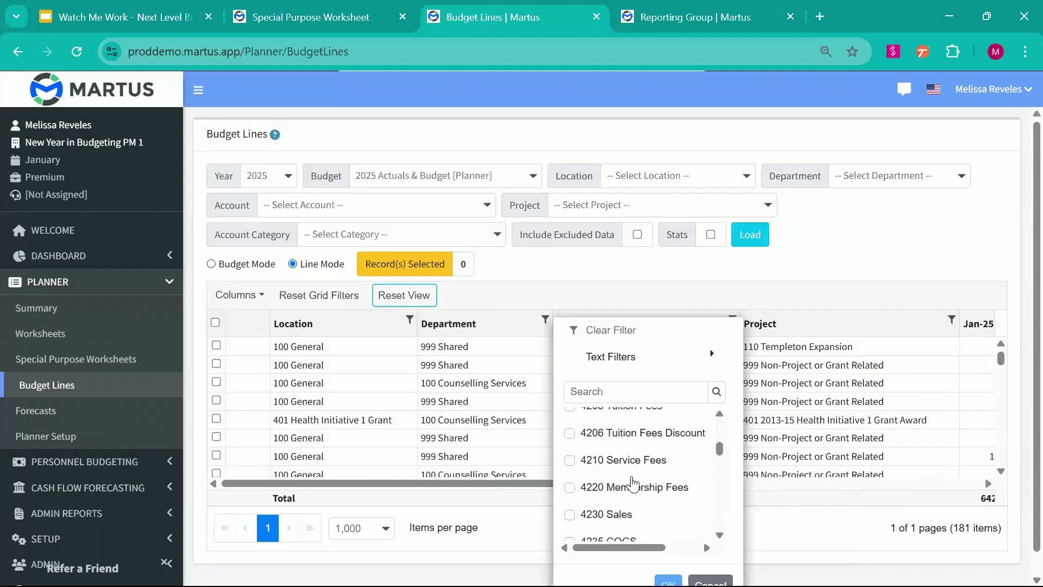
{"action": "scroll", "coordinate": [636, 484], "scroll_direction": "up", "scroll_amount": 1}
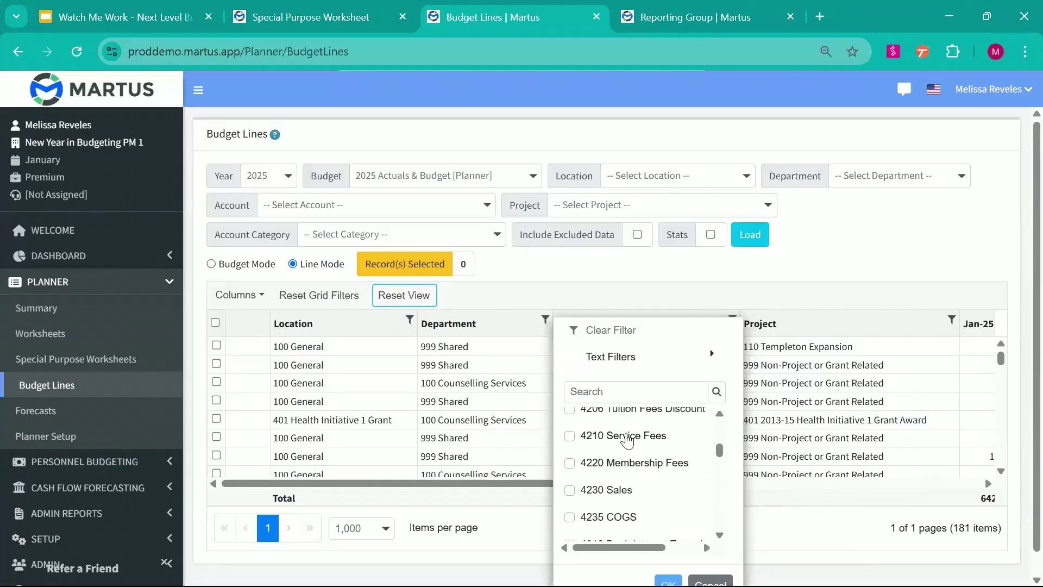
{"action": "left_click", "coordinate": [627, 439]}
{"action": "left_click", "coordinate": [598, 466]}
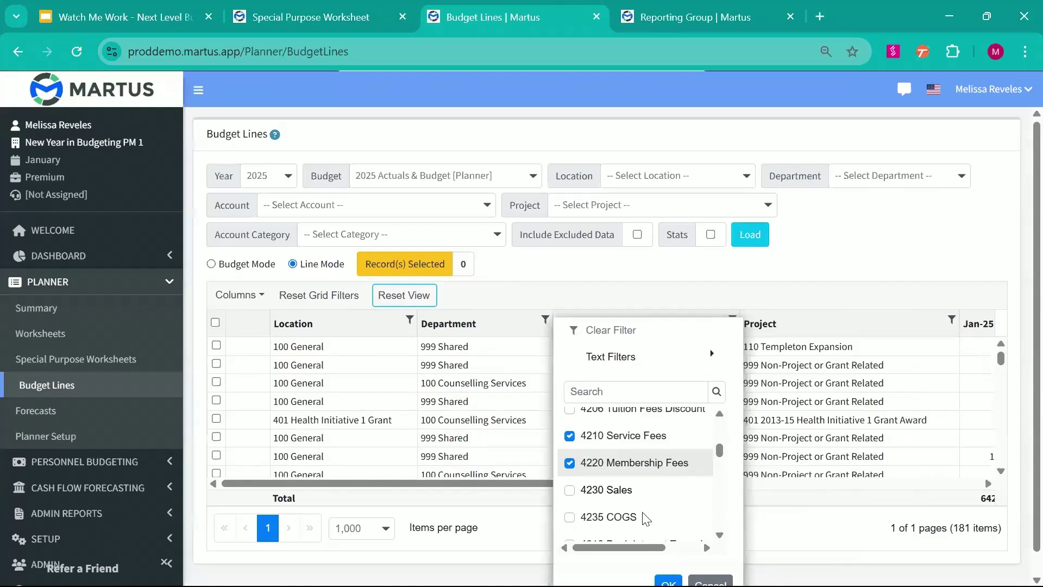
{"action": "left_click", "coordinate": [603, 492]}
{"action": "left_click", "coordinate": [669, 581]}
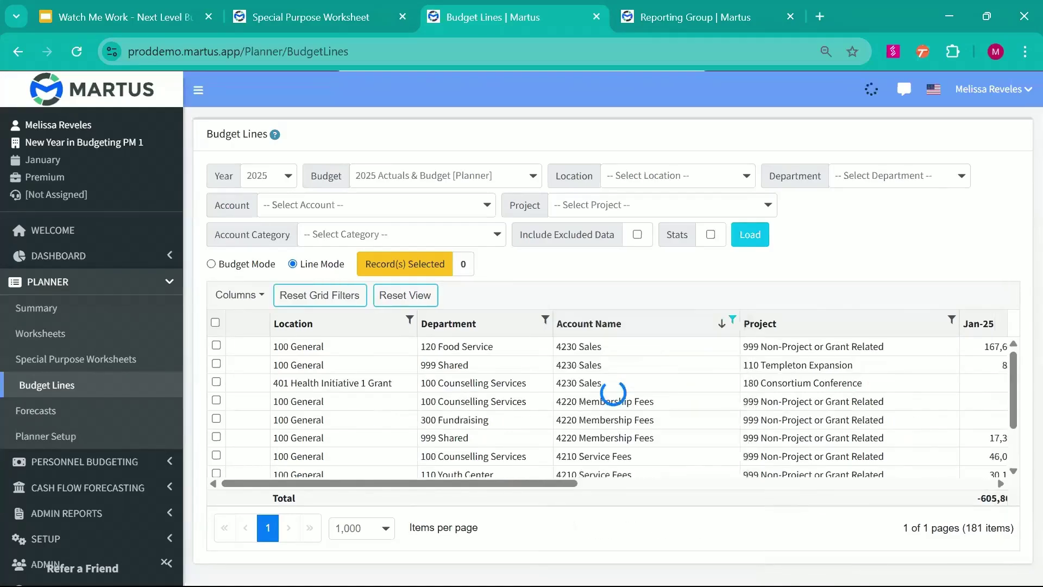
Examine the filtered budget lines' monthly amounts through Dec-25 and their overall total
{"action": "scroll", "coordinate": [969, 498], "scroll_direction": "right", "scroll_amount": 10}
{"action": "double_click", "coordinate": [969, 498]}
{"action": "left_click", "coordinate": [942, 527]}
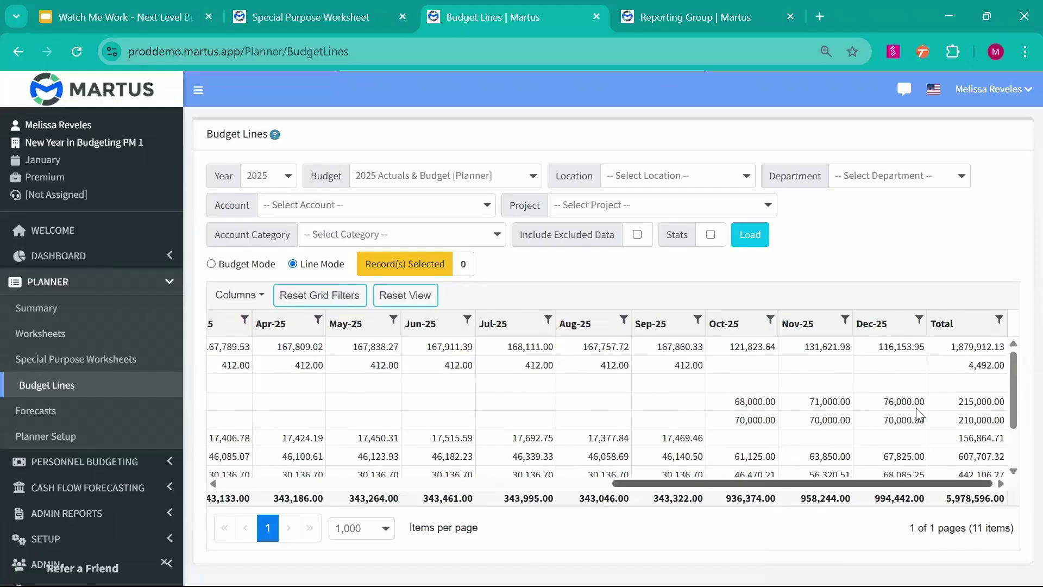
{"action": "scroll", "coordinate": [733, 422], "scroll_direction": "down", "scroll_amount": 2}
{"action": "scroll", "coordinate": [733, 423], "scroll_direction": "up", "scroll_amount": 2}
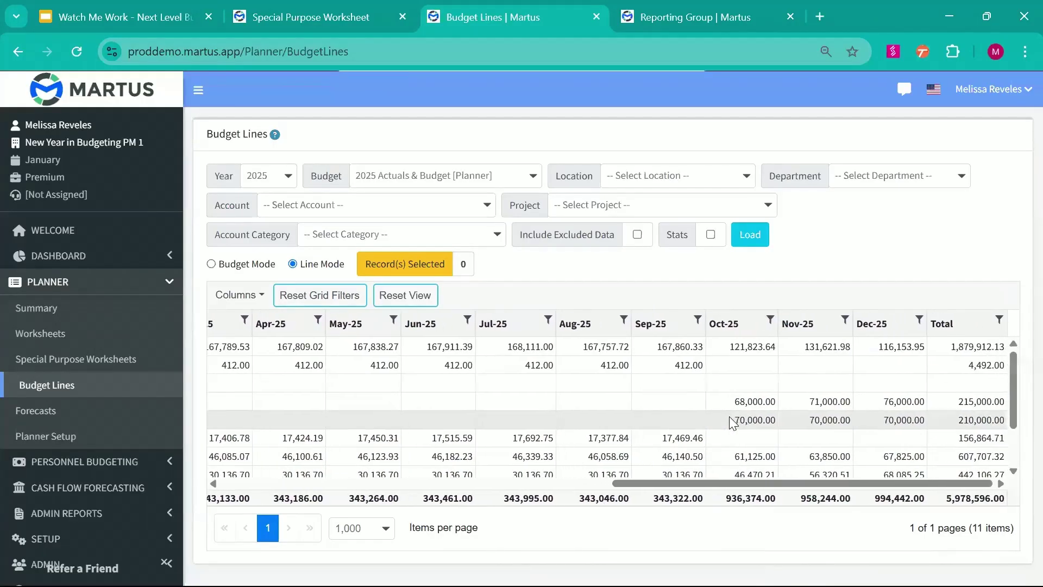
{"action": "scroll", "coordinate": [734, 423], "scroll_direction": "down", "scroll_amount": 2}
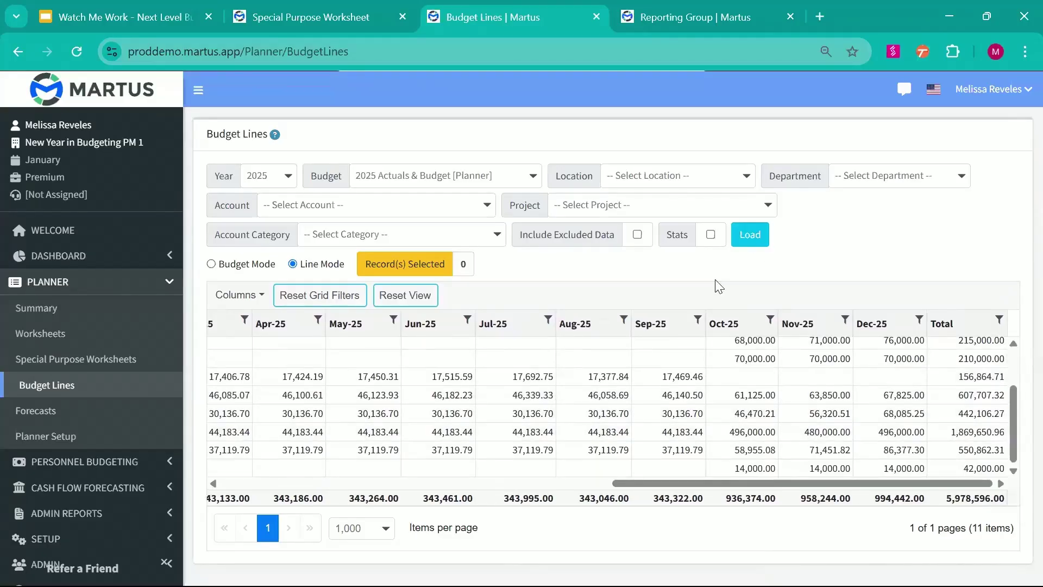
Switch to the Special Purpose Worksheet browser tab and examine the monthly amounts and totals of Fees & Sales Income and Total Credit Card Processing Fees
{"action": "left_click", "coordinate": [334, 18]}
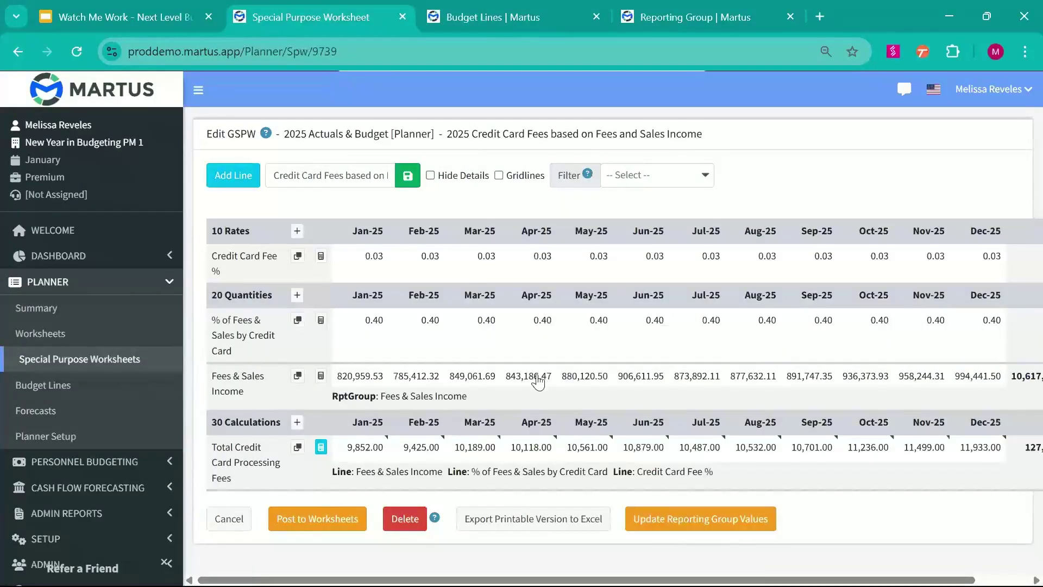
{"action": "scroll", "coordinate": [538, 382], "scroll_direction": "right", "scroll_amount": 2}
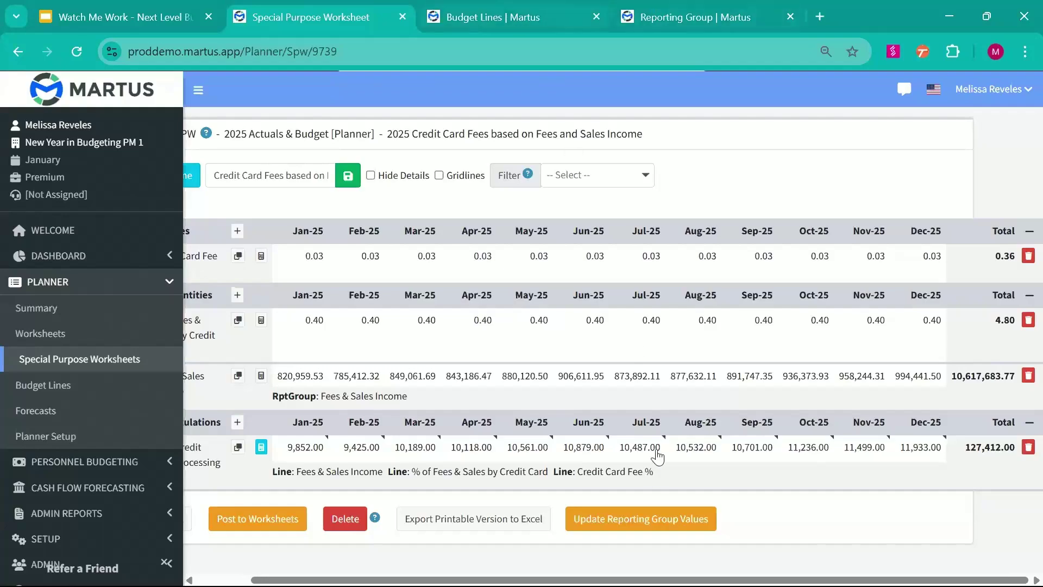
{"action": "scroll", "coordinate": [646, 456], "scroll_direction": "left", "scroll_amount": 3}
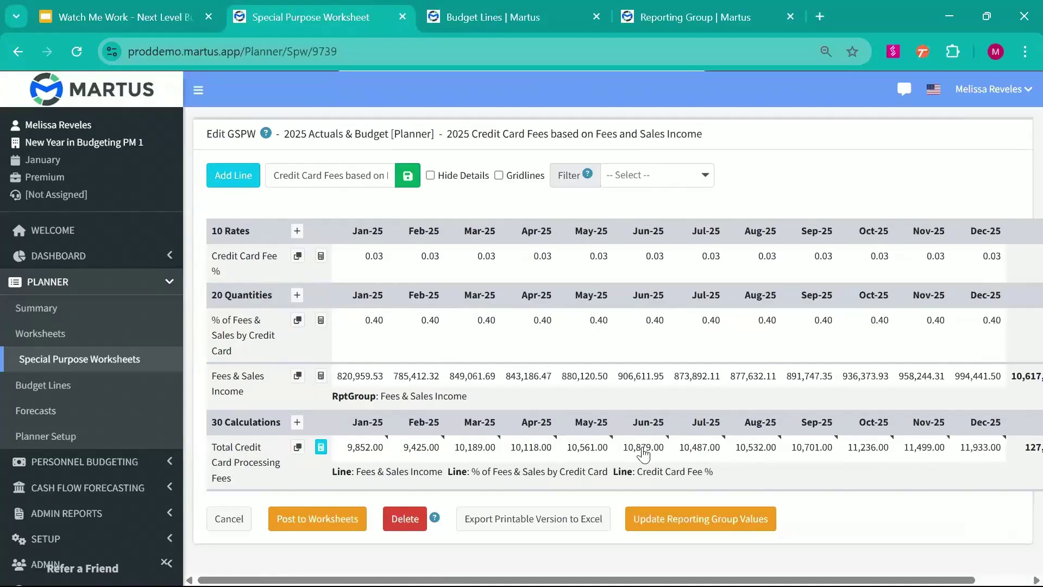
{"action": "scroll", "coordinate": [789, 458], "scroll_direction": "right", "scroll_amount": 3}
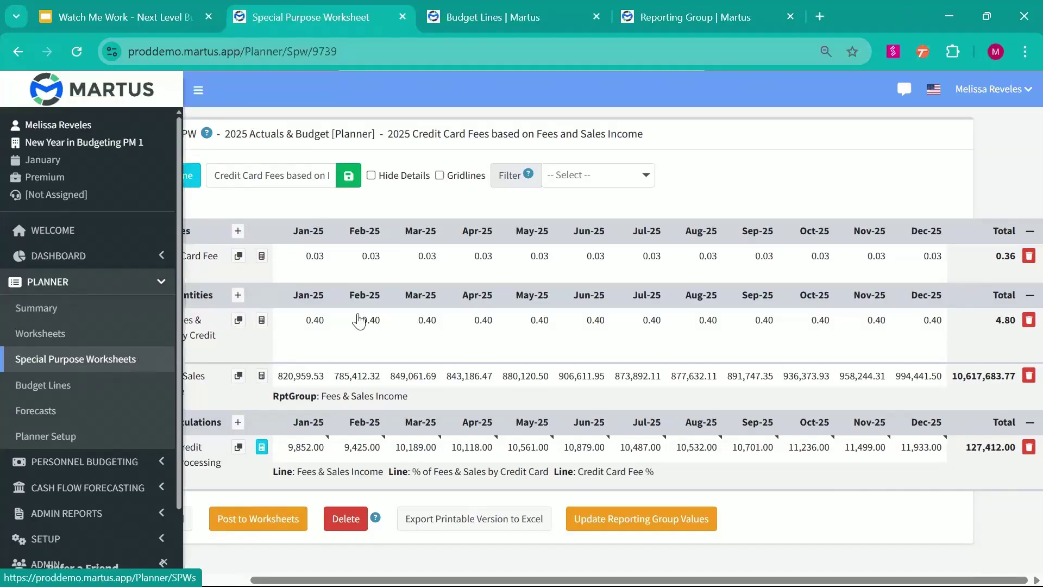
{"action": "scroll", "coordinate": [367, 331], "scroll_direction": "left", "scroll_amount": 2}
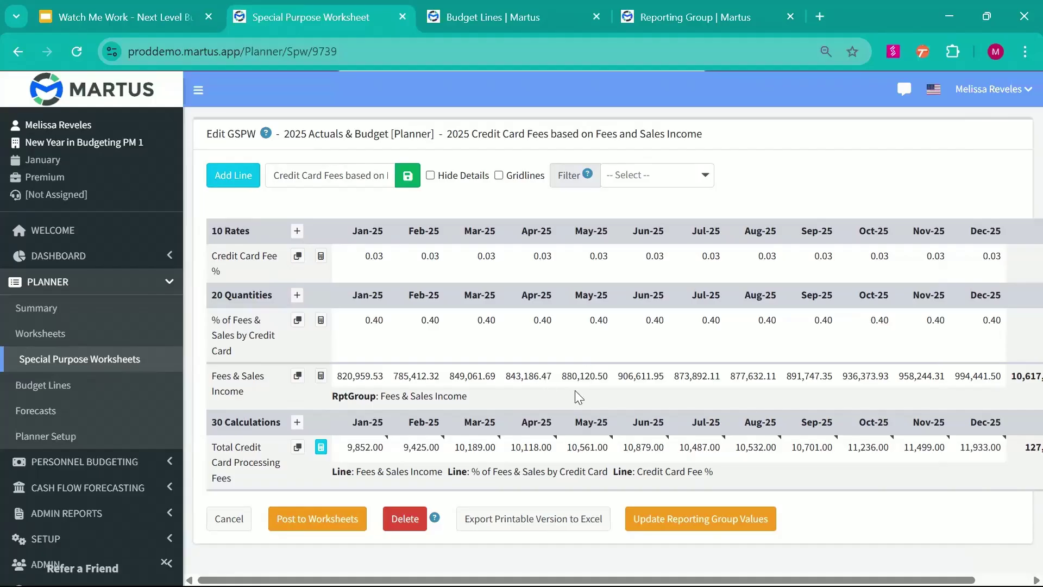
{"action": "scroll", "coordinate": [577, 396], "scroll_direction": "right", "scroll_amount": 2}
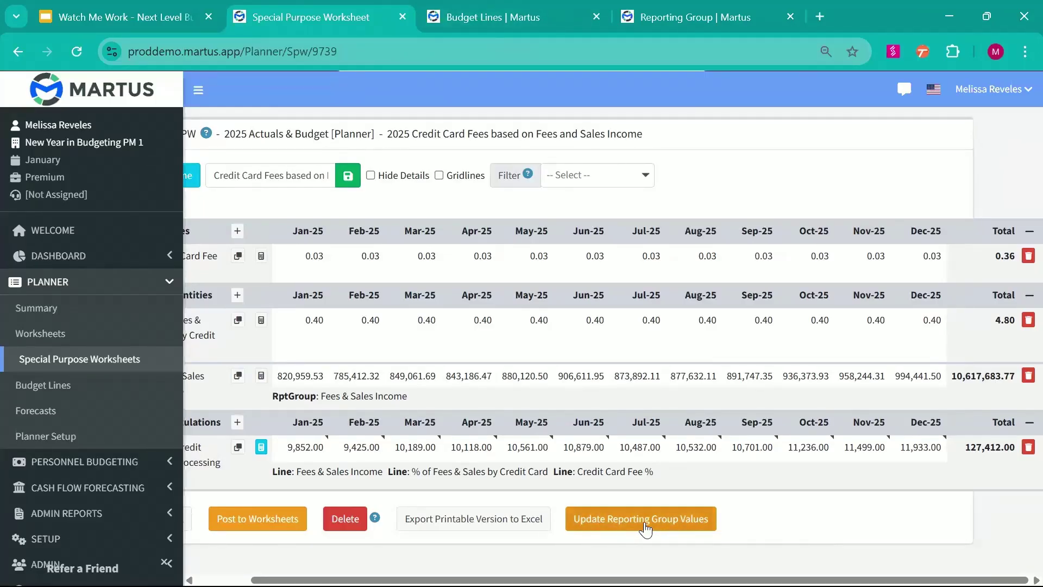
Update the reporting group values in the Credit Card Fees based on Fees and Sales Income worksheet and confirm the update
{"action": "left_click", "coordinate": [645, 528]}
{"action": "left_click", "coordinate": [591, 148]}
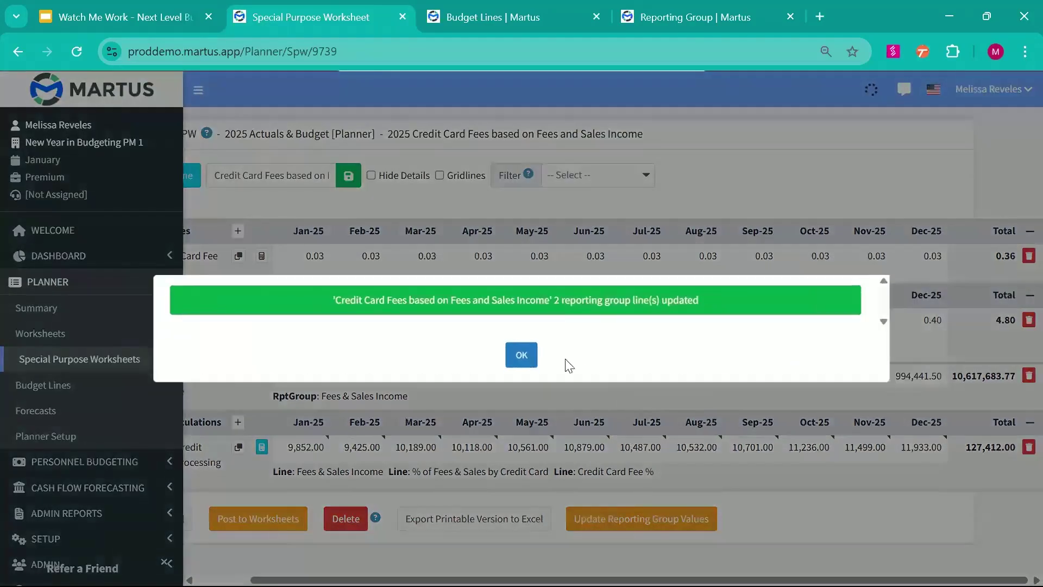
{"action": "left_click", "coordinate": [521, 354]}
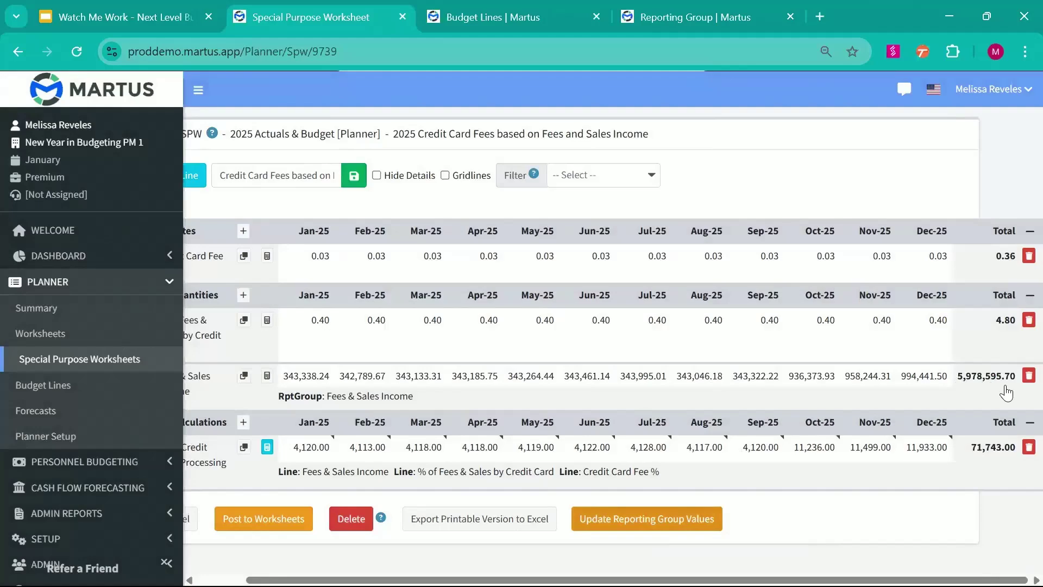
Compare the worksheet's Fees & Sales Income total with the filtered Budget Lines total and review the worksheet's monthly fee amounts
{"action": "left_click", "coordinate": [508, 15]}
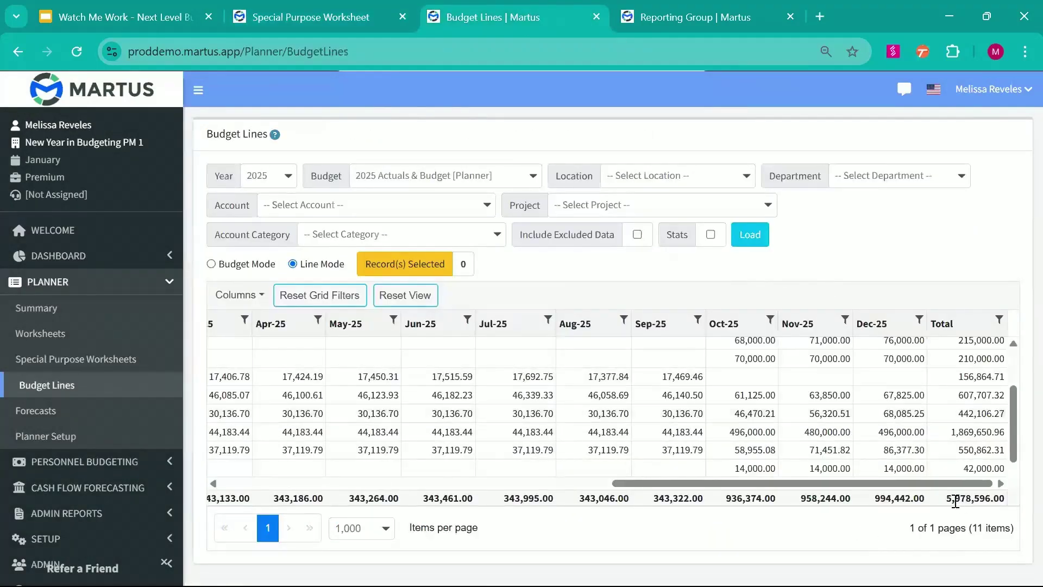
{"action": "left_click", "coordinate": [320, 18]}
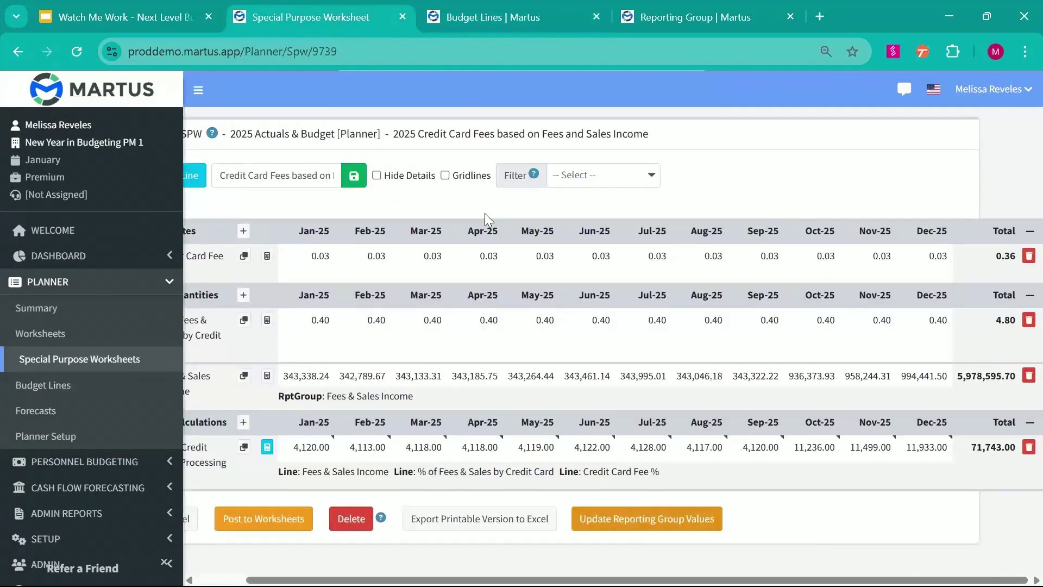
{"action": "scroll", "coordinate": [619, 455], "scroll_direction": "left", "scroll_amount": 2}
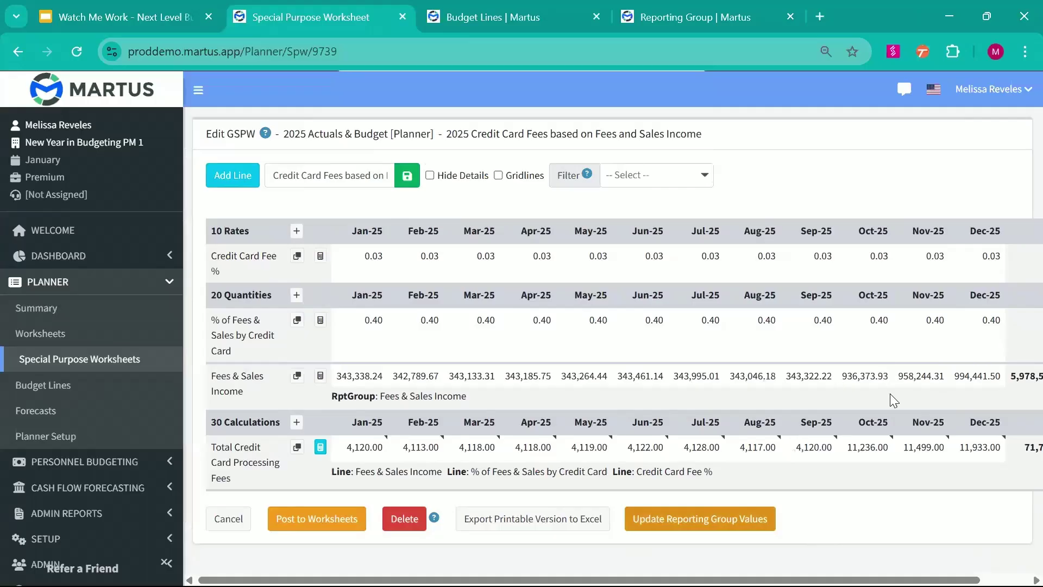
{"action": "scroll", "coordinate": [894, 401], "scroll_direction": "right", "scroll_amount": 2}
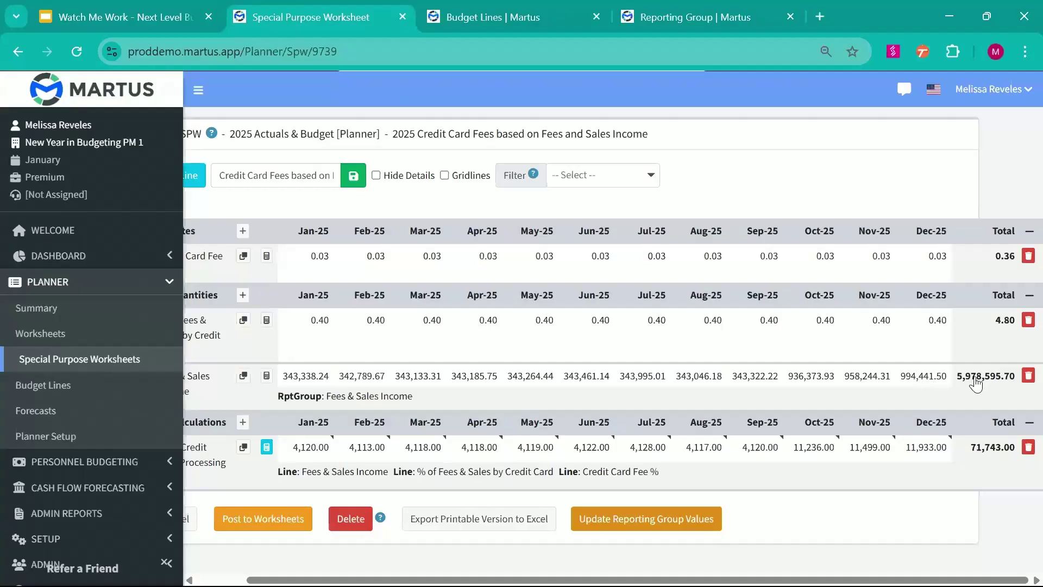
{"action": "scroll", "coordinate": [729, 390], "scroll_direction": "left", "scroll_amount": 2}
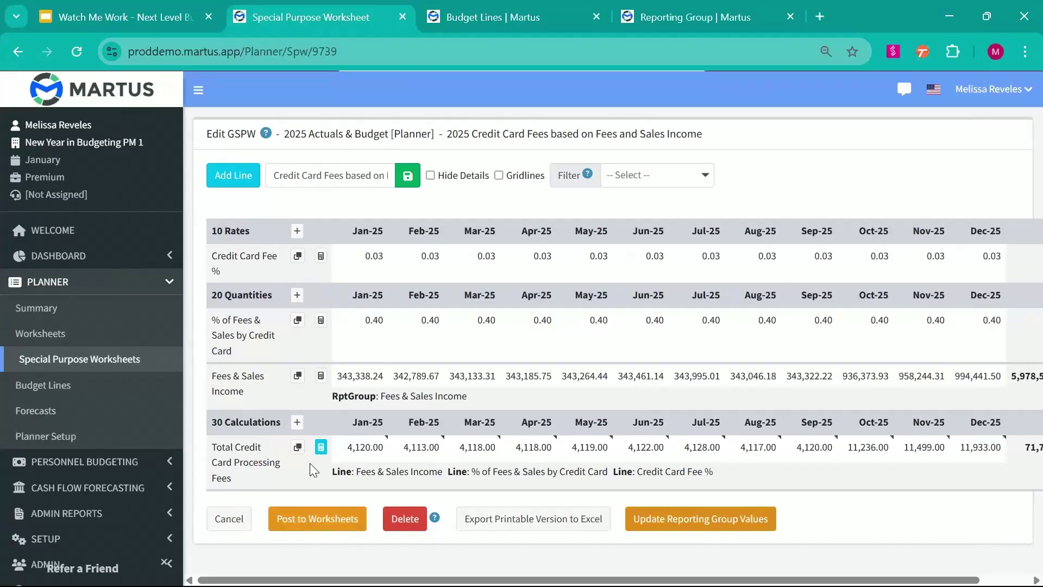
Set the Total Credit Card Processing Fees line to post to the budget worksheet 100 General-999 Shared
{"action": "left_click", "coordinate": [321, 448]}
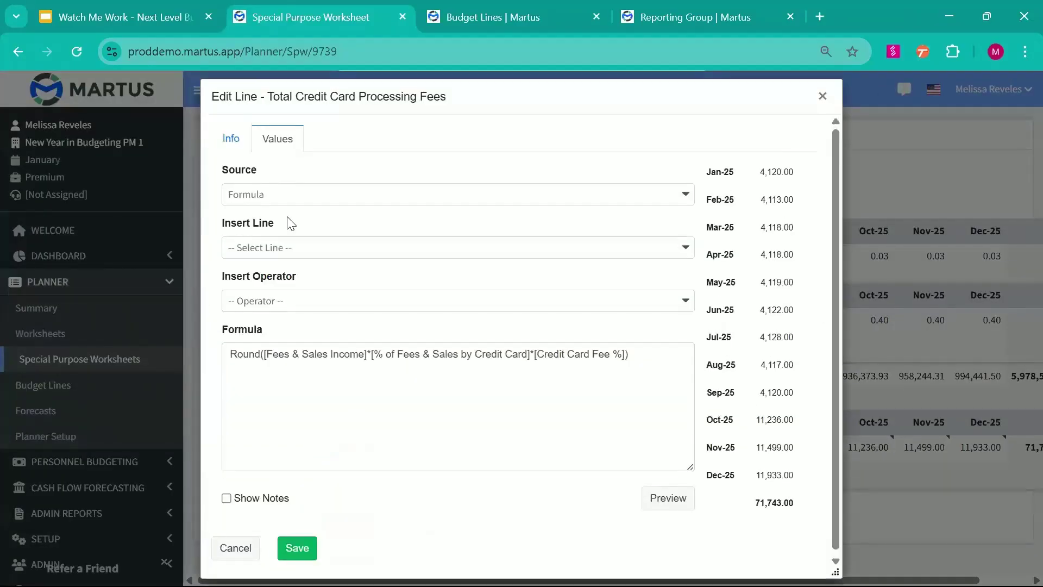
{"action": "left_click", "coordinate": [230, 142]}
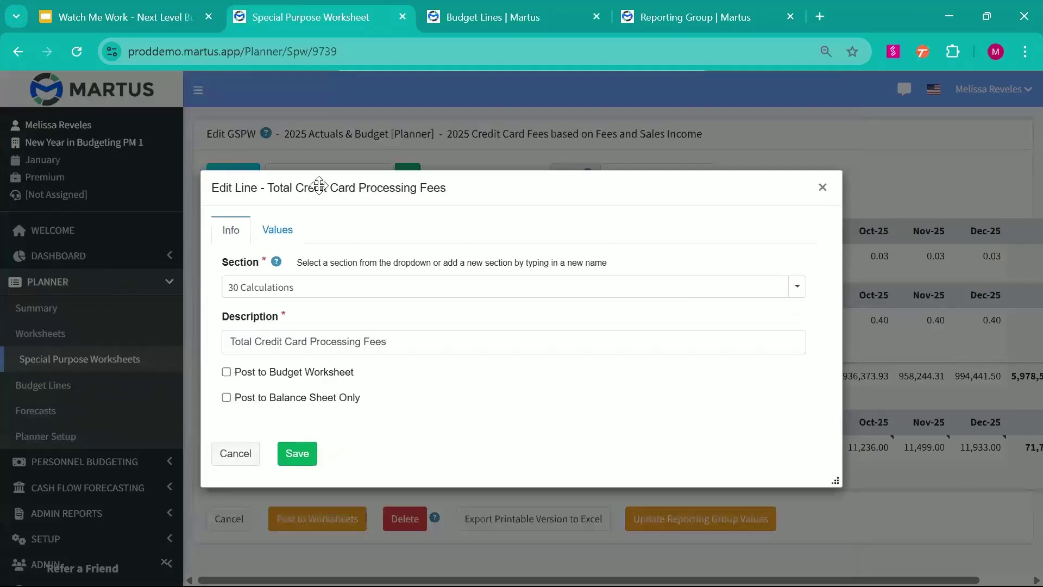
{"action": "mouse_move", "coordinate": [318, 185]}
{"action": "left_mouse_down"}
{"action": "mouse_move", "coordinate": [471, 219]}
{"action": "mouse_move", "coordinate": [366, 203]}
{"action": "mouse_move", "coordinate": [396, 226]}
{"action": "mouse_move", "coordinate": [354, 167]}
{"action": "mouse_move", "coordinate": [320, 174]}
{"action": "left_mouse_up"}
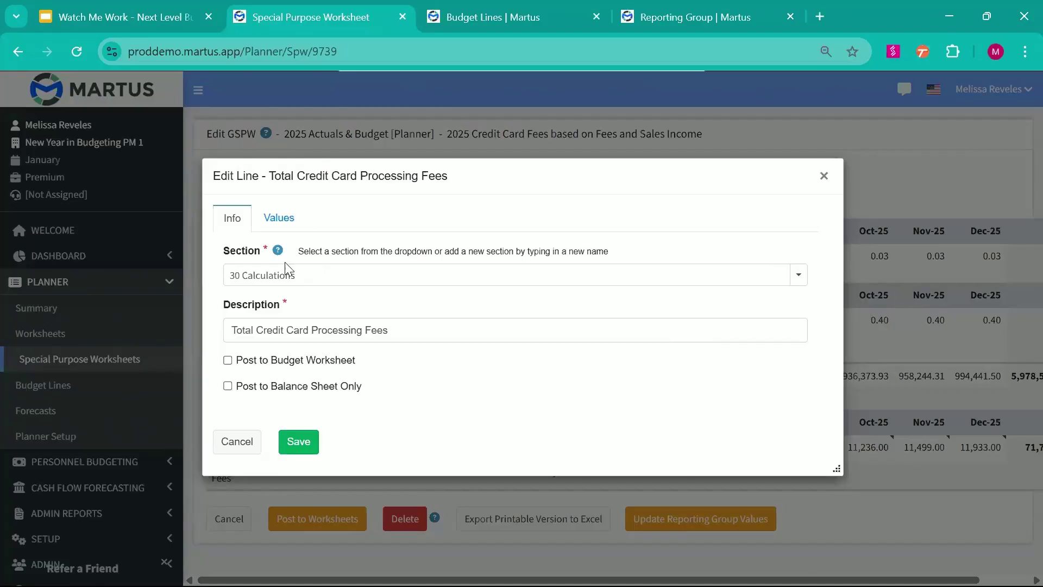
{"action": "left_click", "coordinate": [308, 360]}
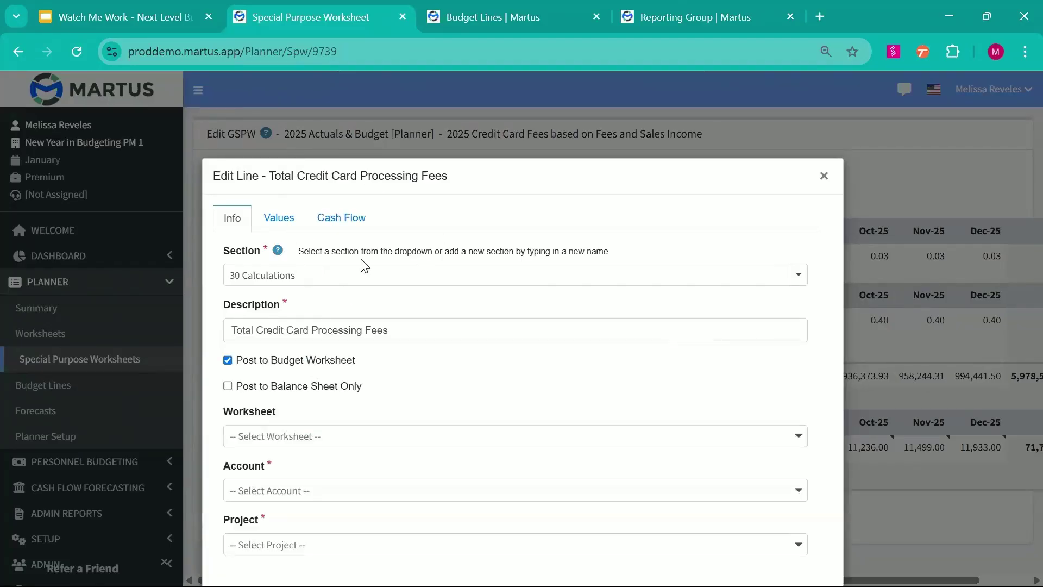
{"action": "left_click", "coordinate": [354, 441]}
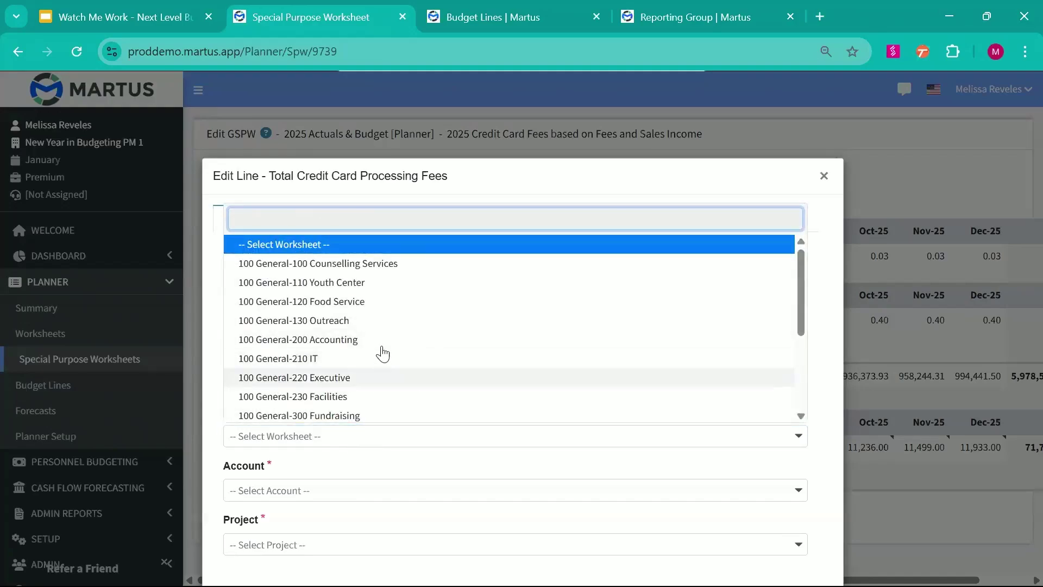
{"action": "scroll", "coordinate": [388, 398], "scroll_direction": "down", "scroll_amount": 1}
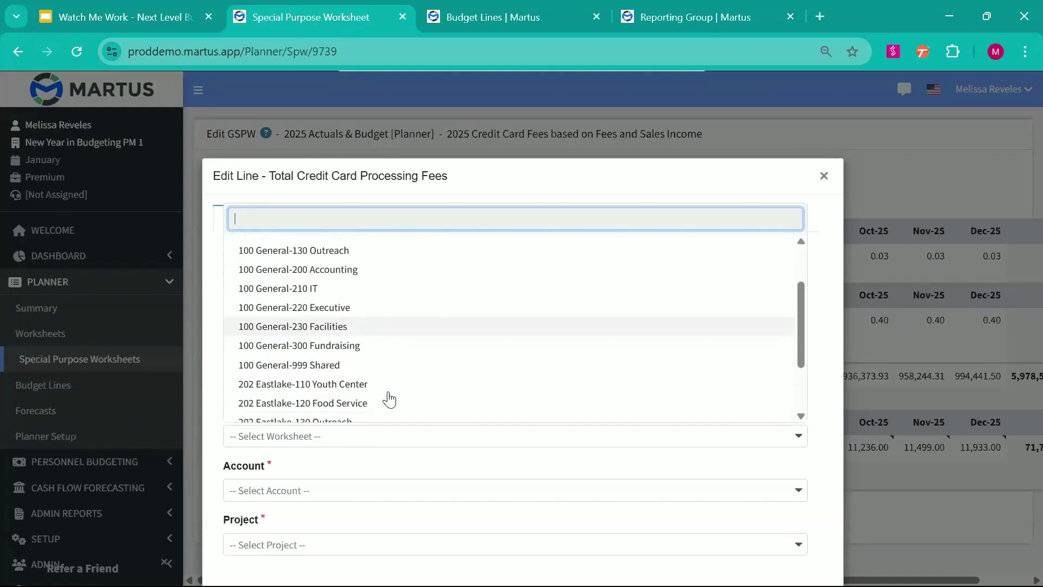
{"action": "left_click", "coordinate": [365, 364]}
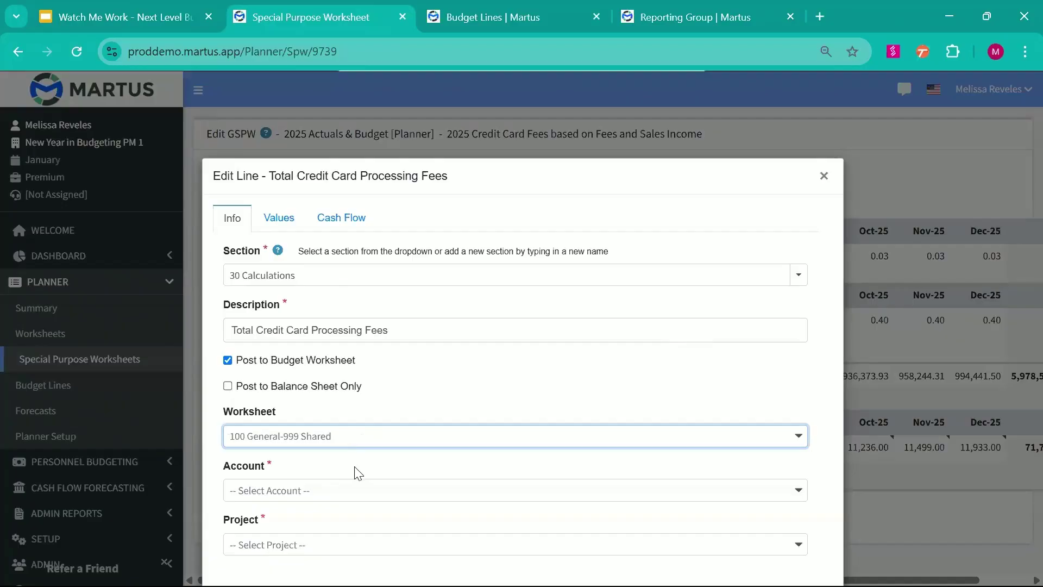
Assign account 5400 Banking Fees and project 999 Non-Project or Grant Related to the line
{"action": "left_click", "coordinate": [329, 492]}
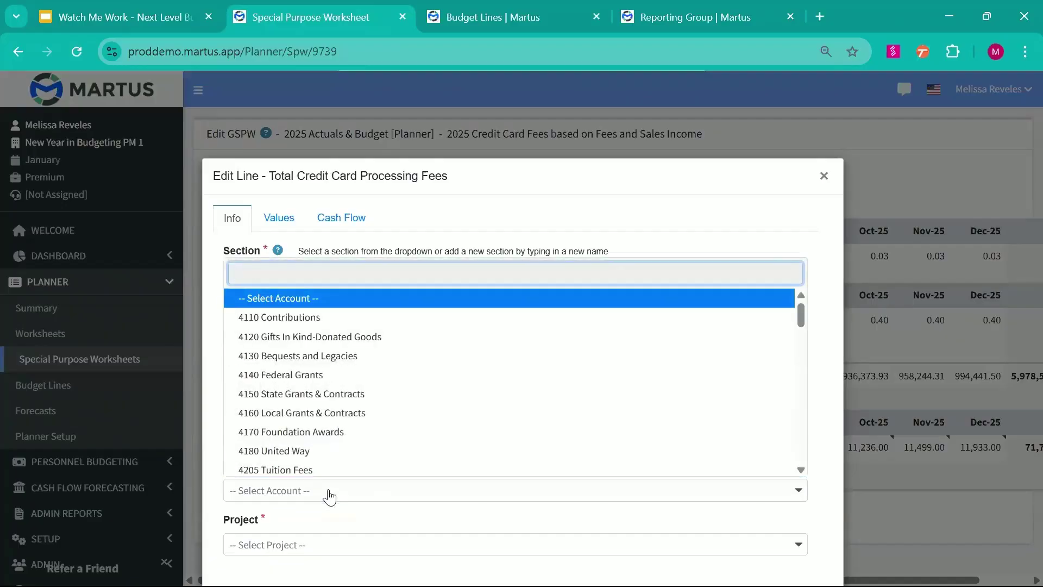
{"action": "type", "text": "fee"}
{"action": "scroll", "coordinate": [353, 456], "scroll_direction": "down", "scroll_amount": 1}
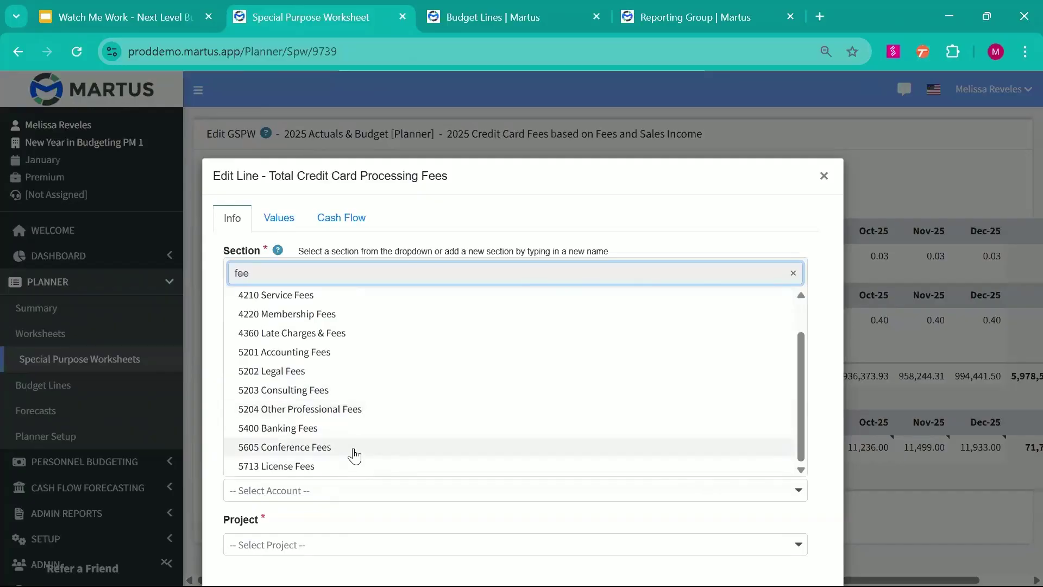
{"action": "left_click", "coordinate": [350, 434]}
{"action": "left_click", "coordinate": [320, 550]}
{"action": "type", "text": "999"}
{"action": "left_click", "coordinate": [309, 521]}
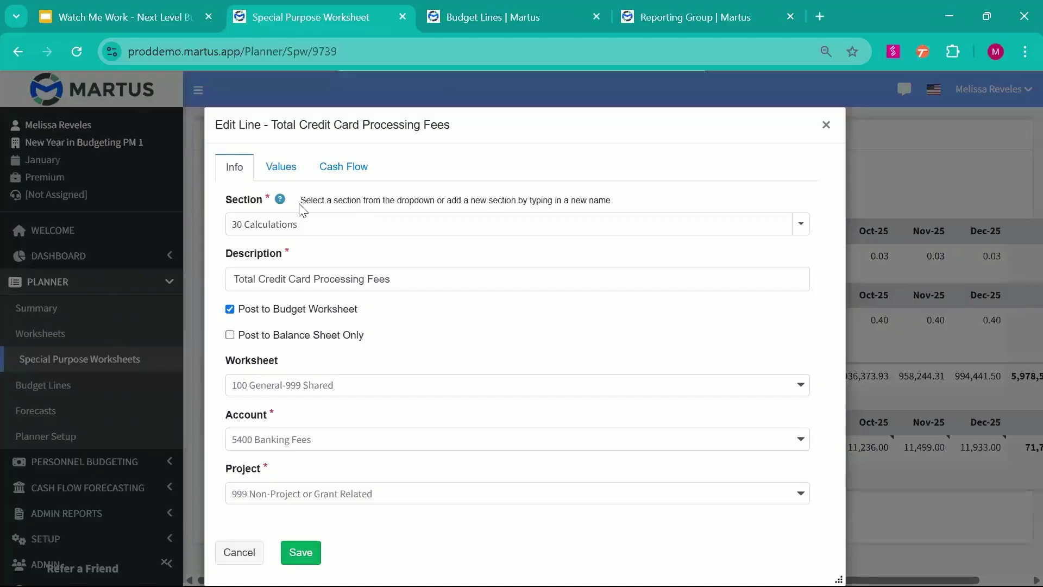
Add a space on each side of the first multiplication sign in the line's formula, preview it and save the line
{"action": "double_click", "coordinate": [275, 173]}
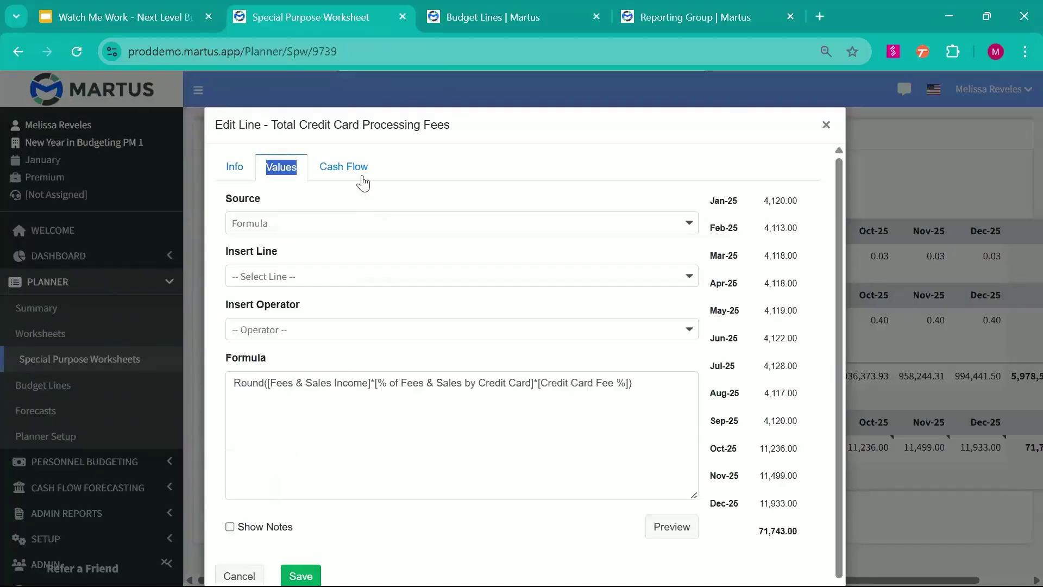
{"action": "left_click", "coordinate": [379, 391]}
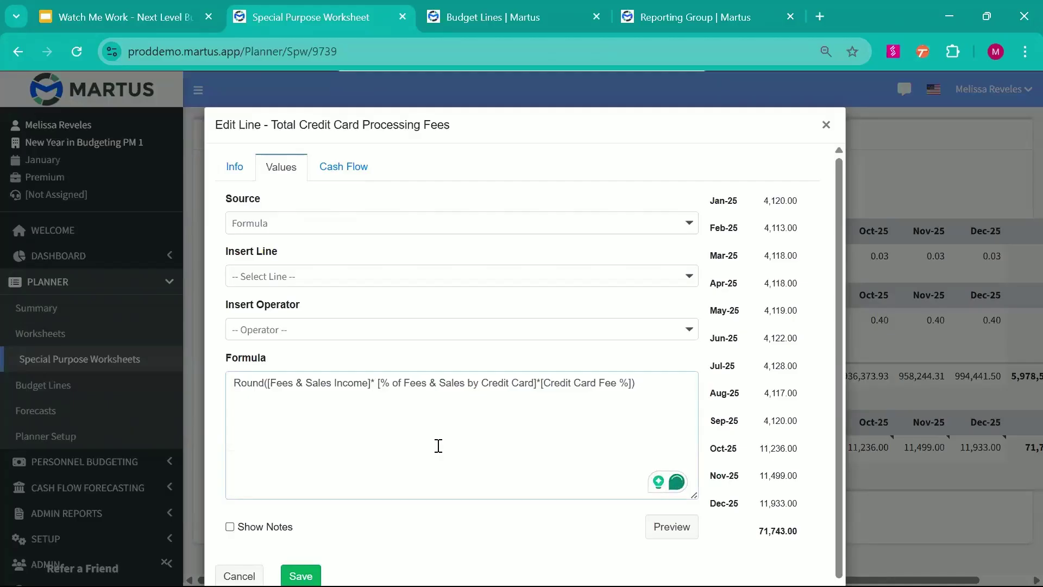
{"action": "key", "text": "Left"}
{"action": "key", "text": "Left"}
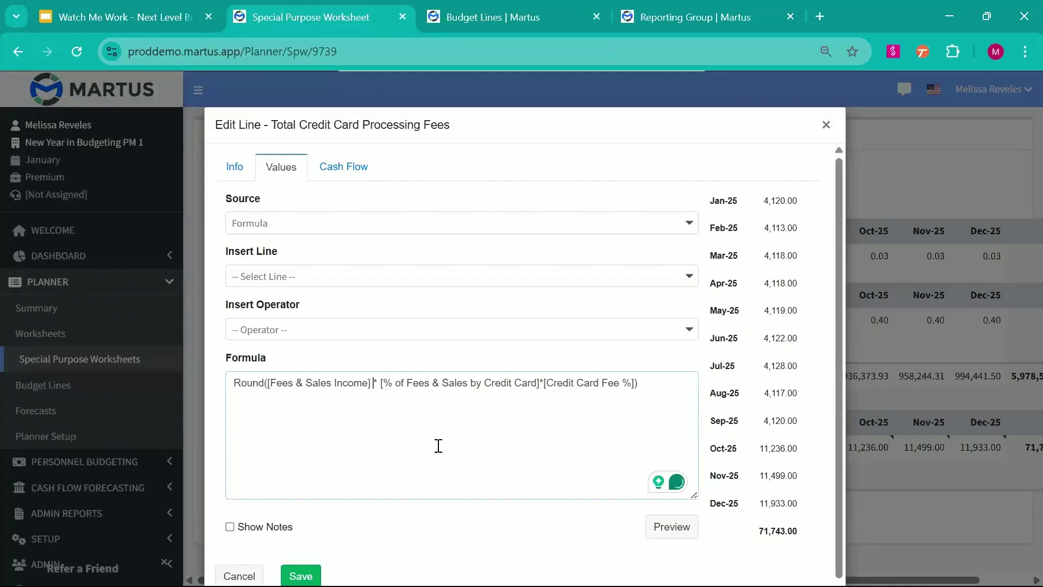
{"action": "key", "text": "Left"}
{"action": "key", "text": "Left"}
{"action": "key", "text": "Left"}
{"action": "key", "text": "Left"}
{"action": "key", "text": "Left"}
{"action": "key", "text": "Left"}
{"action": "key", "text": "Left"}
{"action": "key", "text": "Left"}
{"action": "key", "text": "Left"}
{"action": "key", "text": "Left"}
{"action": "key", "text": "Left"}
{"action": "key", "text": "Left"}
{"action": "key", "text": "Right"}
{"action": "key", "text": "Right"}
{"action": "left_click", "coordinate": [666, 530]}
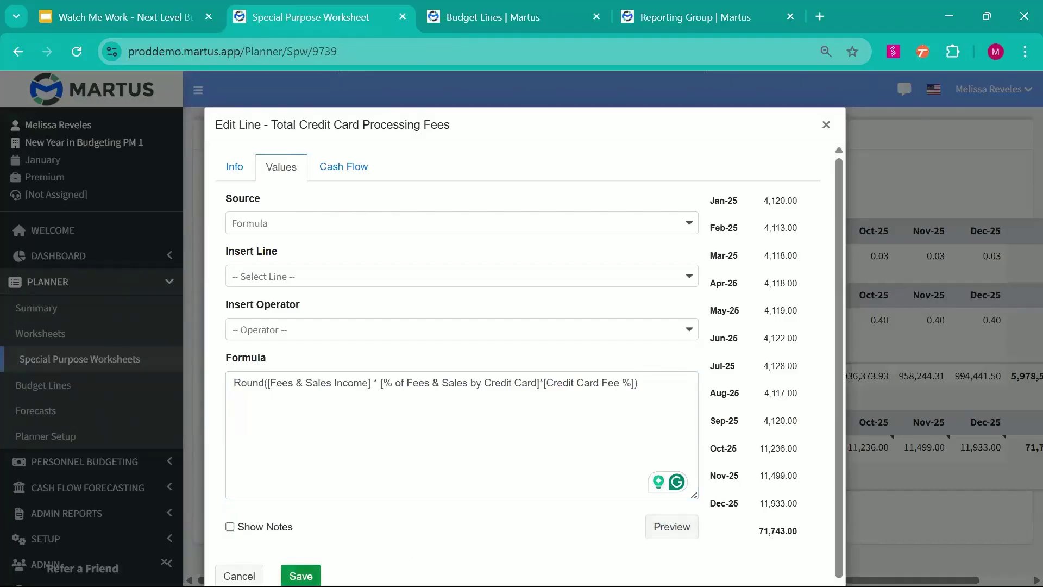
{"action": "key", "text": "Escape"}
Review the posting details of Total Credit Card Processing Fees and the worksheet's monthly Expense summary
{"action": "scroll", "coordinate": [407, 441], "scroll_direction": "down", "scroll_amount": 2}
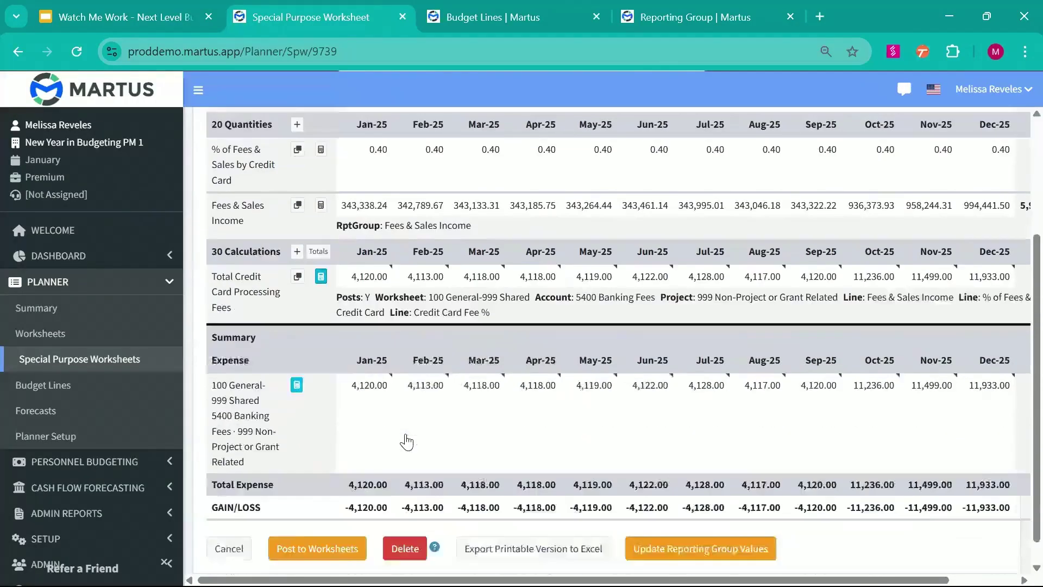
{"action": "scroll", "coordinate": [407, 442], "scroll_direction": "down", "scroll_amount": 1}
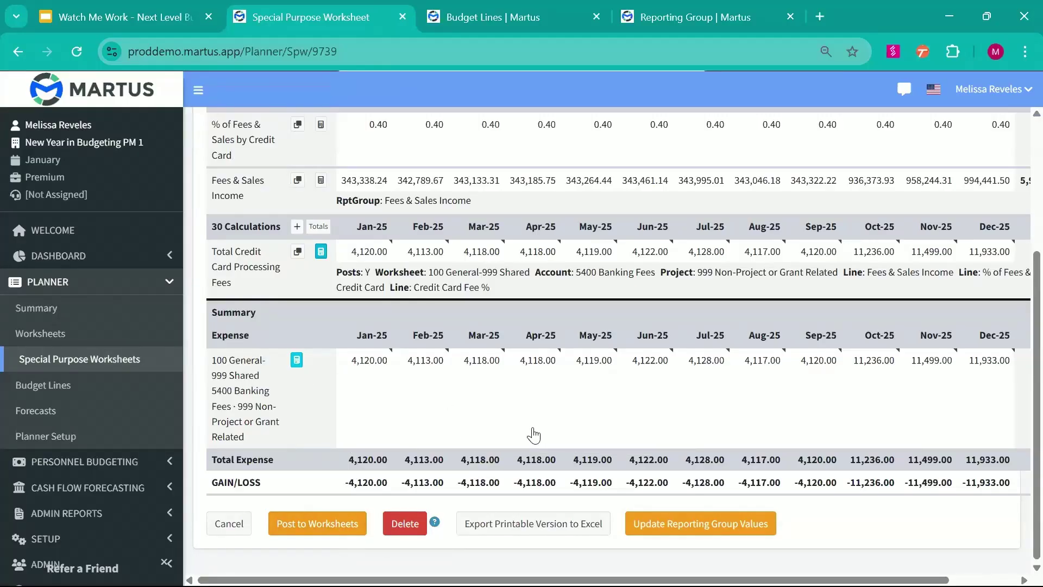
{"action": "scroll", "coordinate": [534, 433], "scroll_direction": "up", "scroll_amount": 1}
{"action": "scroll", "coordinate": [533, 433], "scroll_direction": "down", "scroll_amount": 1}
{"action": "scroll", "coordinate": [533, 433], "scroll_direction": "up", "scroll_amount": 1}
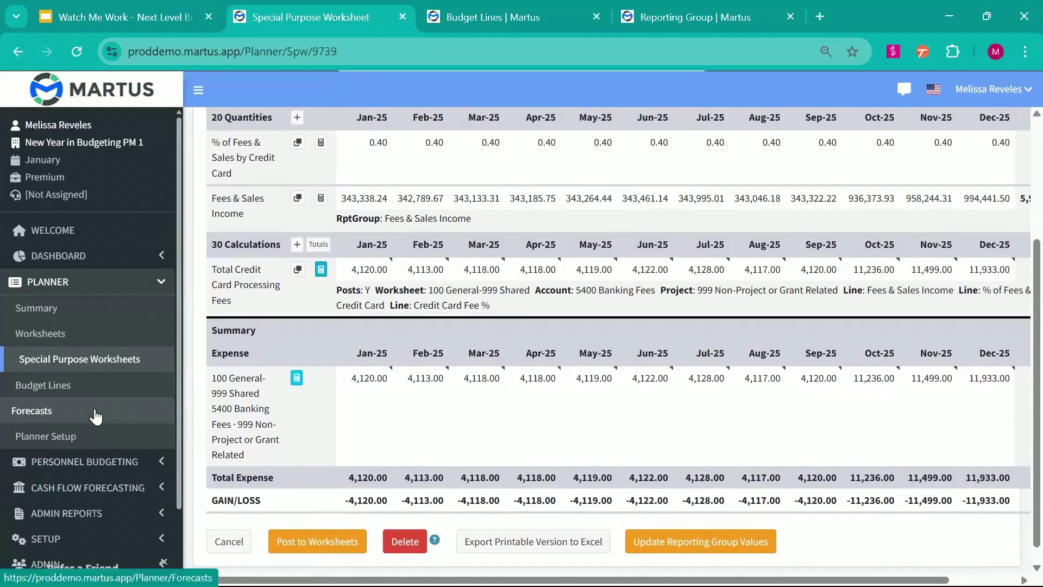
Add a new 2025 Multi-Year Projection forecast named Multi Year Forecast, covering 5 years
{"action": "left_click", "coordinate": [95, 415]}
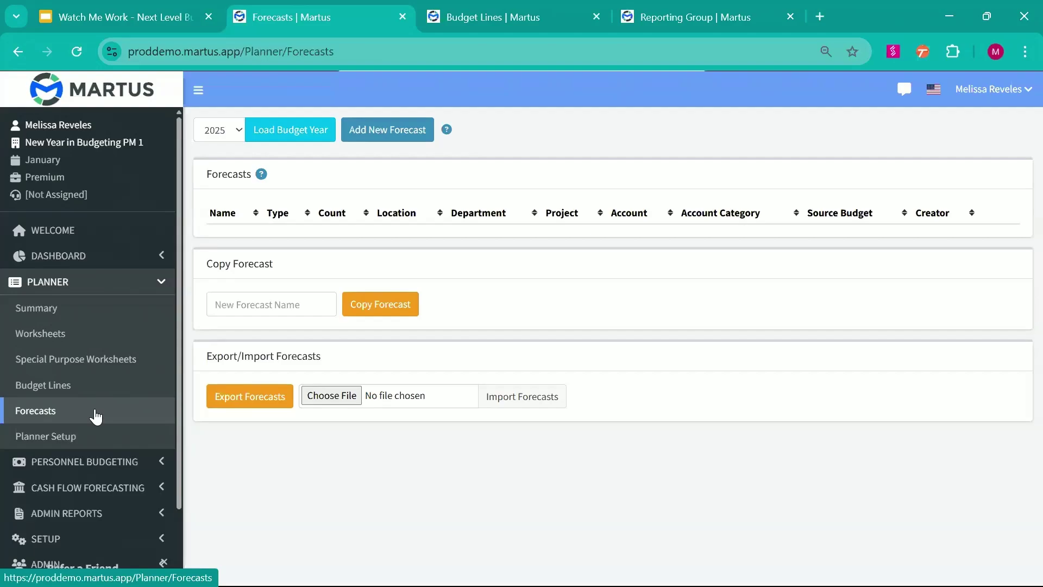
{"action": "left_click", "coordinate": [406, 136]}
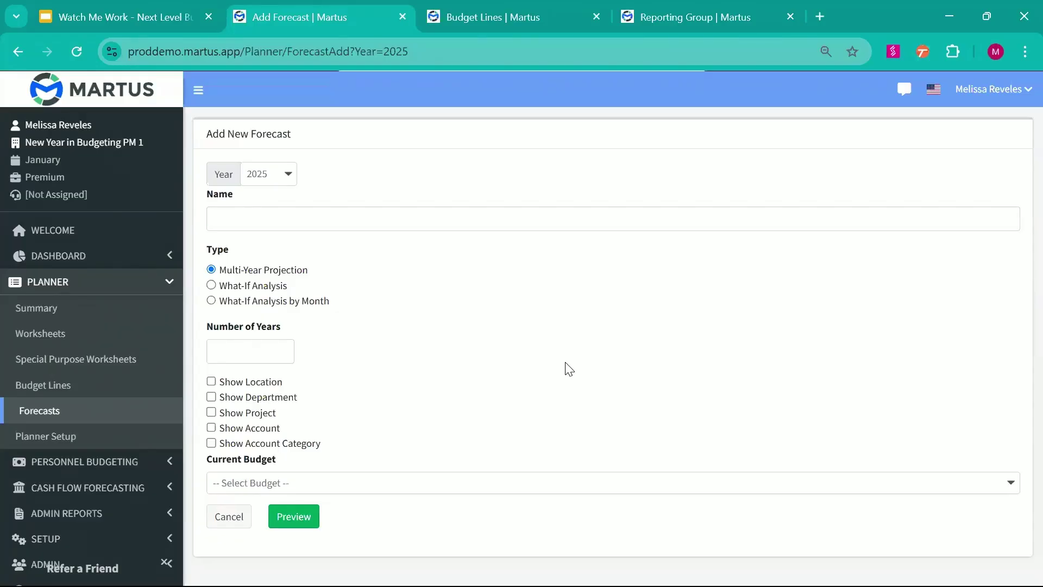
{"action": "left_click", "coordinate": [460, 216]}
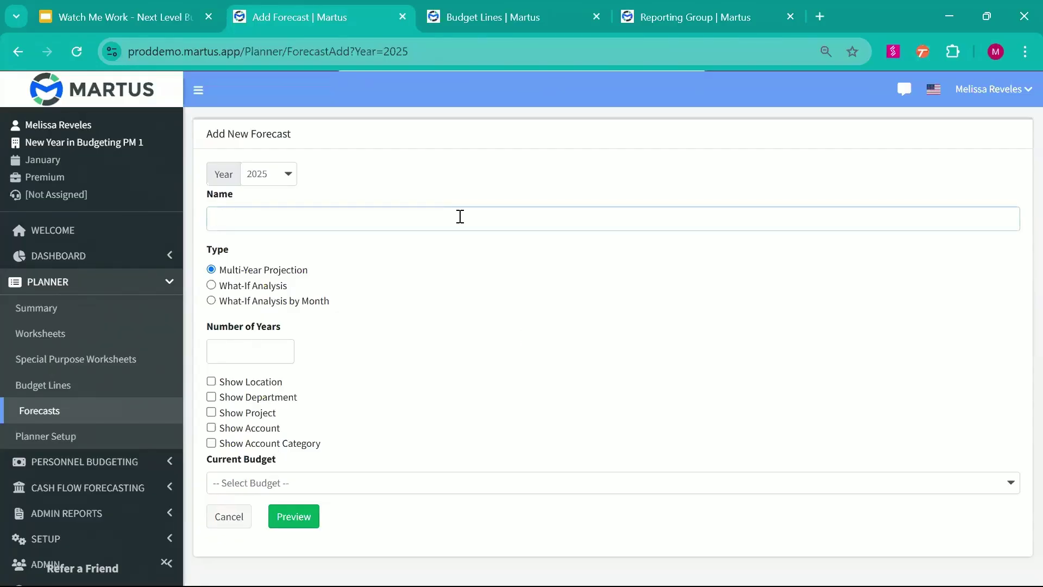
{"action": "type", "text": "Multi Year Forecast"}
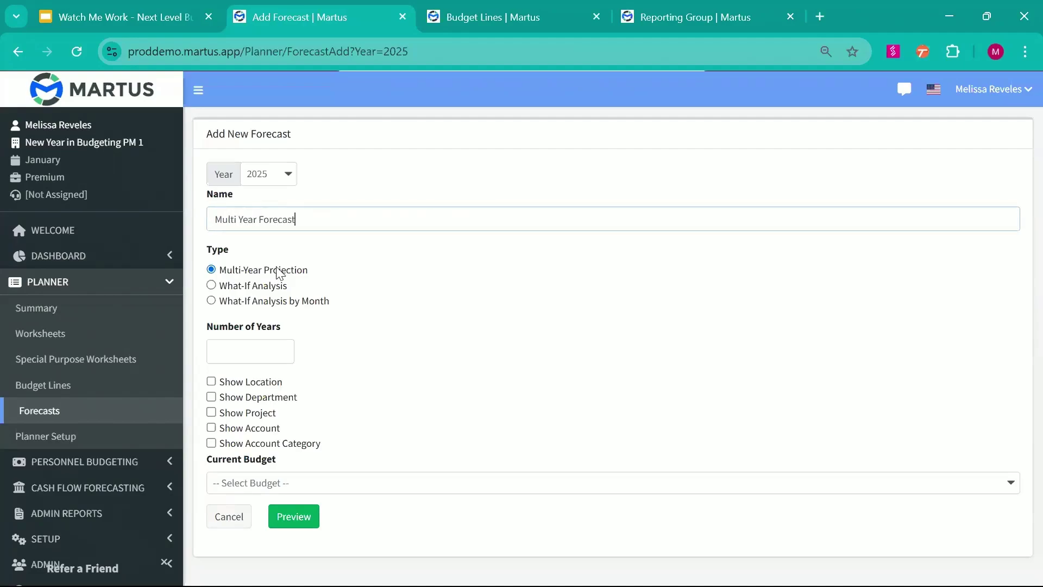
{"action": "left_click", "coordinate": [250, 361]}
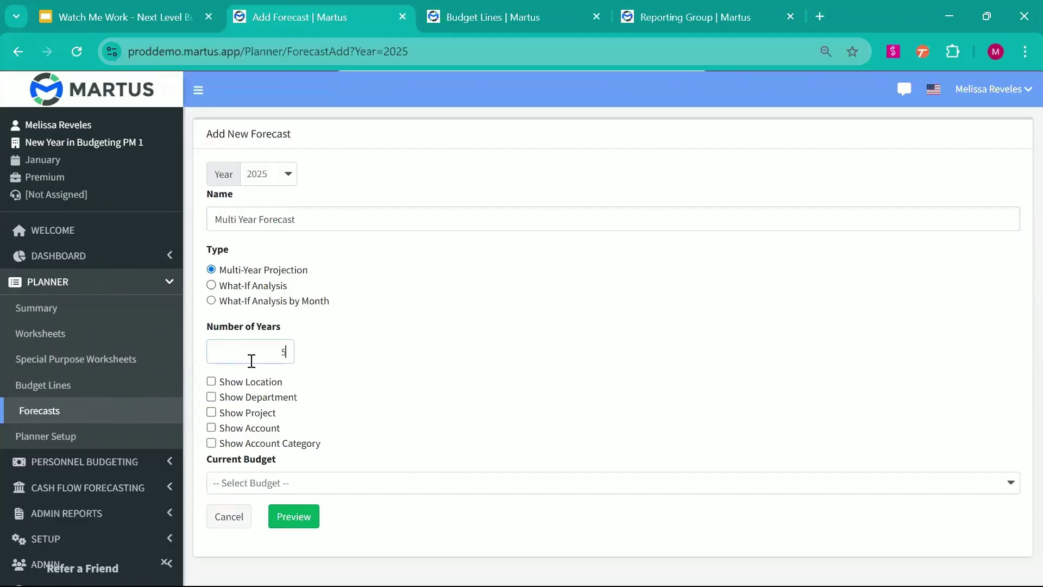
{"action": "left_click", "coordinate": [317, 356]}
Show location, department and account category in the forecast and generate it from the 2025 Actuals & Budget [Planner] budget
{"action": "left_click", "coordinate": [266, 380]}
{"action": "left_click", "coordinate": [266, 400]}
{"action": "left_click", "coordinate": [264, 449]}
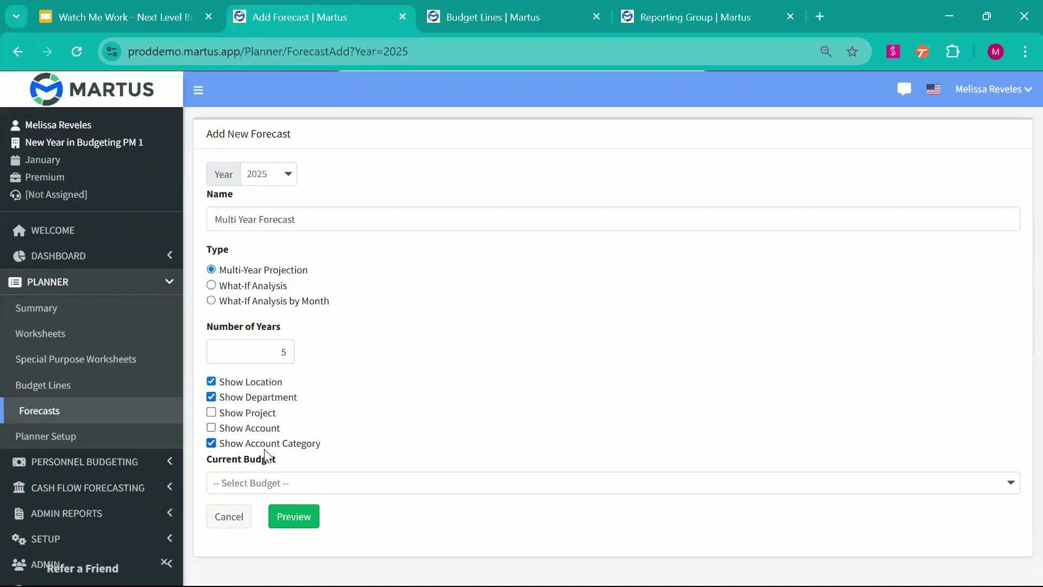
{"action": "left_click", "coordinate": [263, 482]}
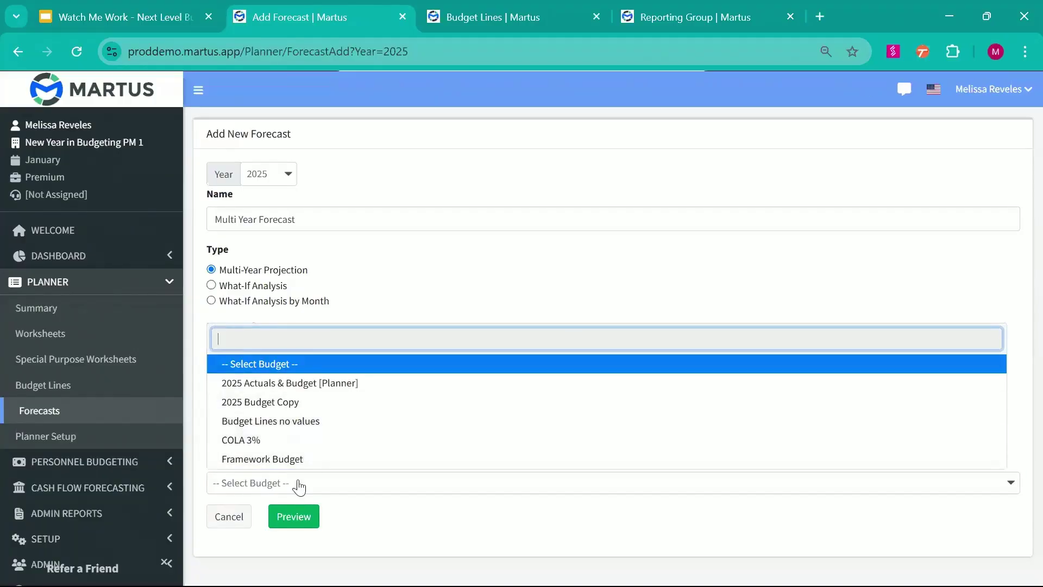
{"action": "left_click", "coordinate": [312, 383]}
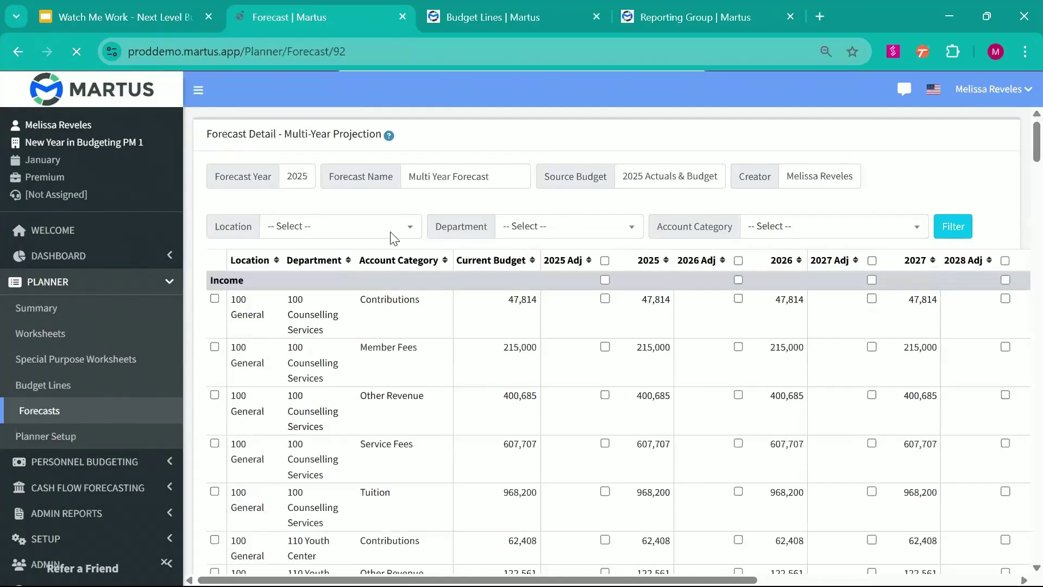
Try to filter the forecast lines by the Personnel Expenses account category
{"action": "left_click", "coordinate": [807, 227]}
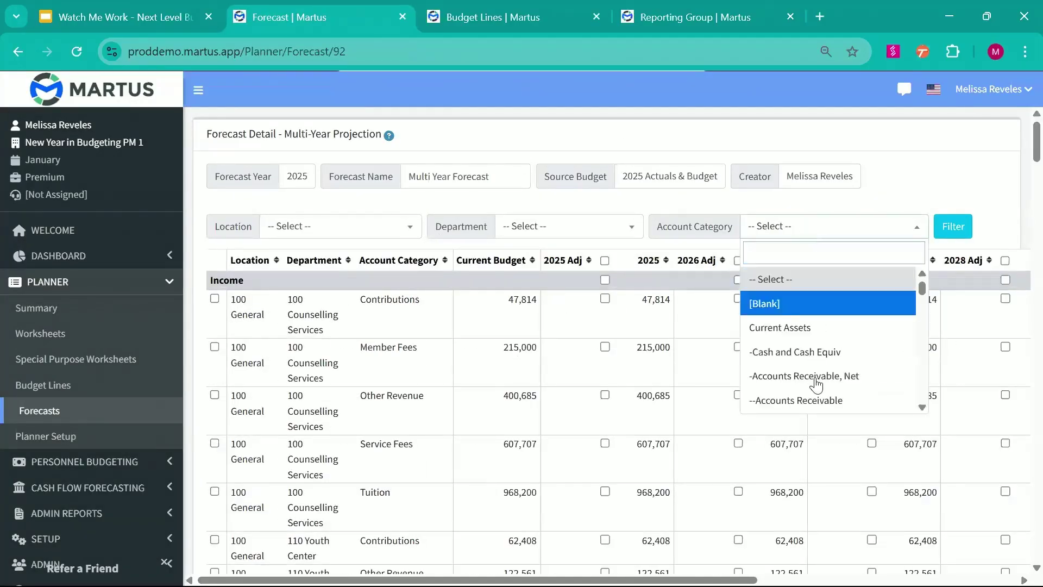
{"action": "scroll", "coordinate": [817, 384], "scroll_direction": "down", "scroll_amount": 5}
{"action": "left_click", "coordinate": [836, 381]}
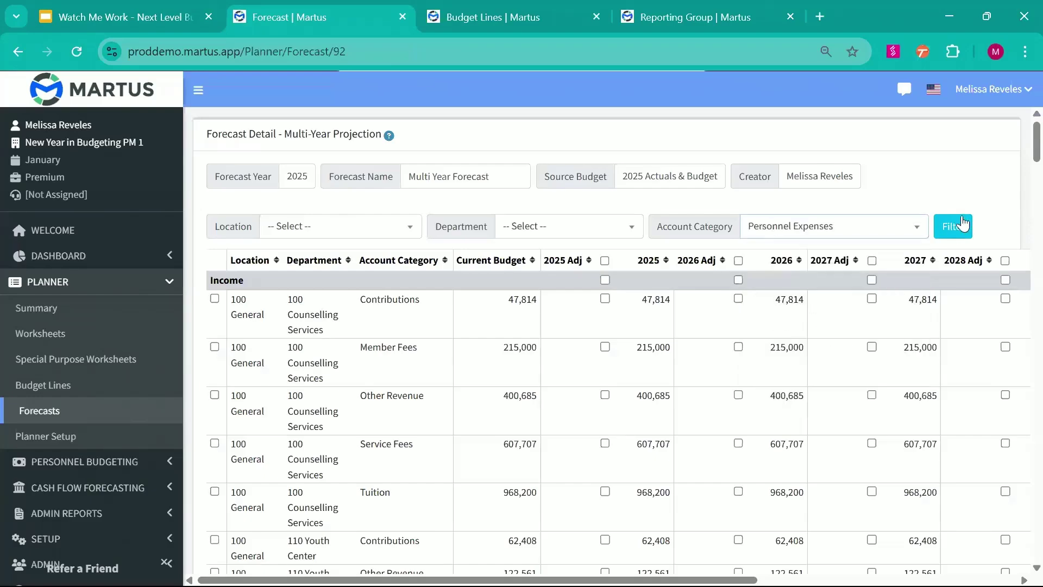
{"action": "left_click", "coordinate": [956, 225]}
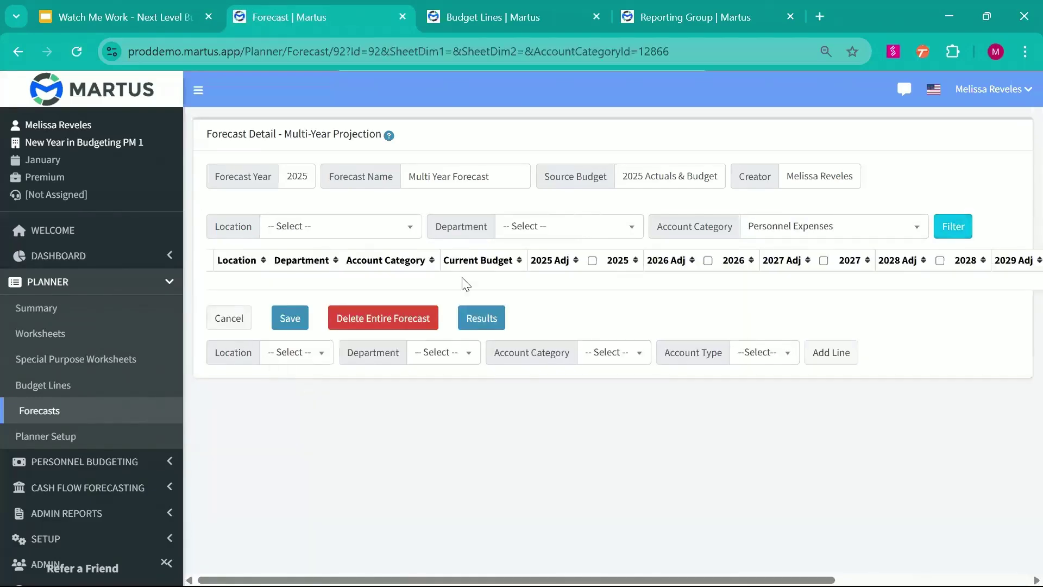
Filter the forecast lines by the Professional Fees account category
{"action": "left_click", "coordinate": [796, 226]}
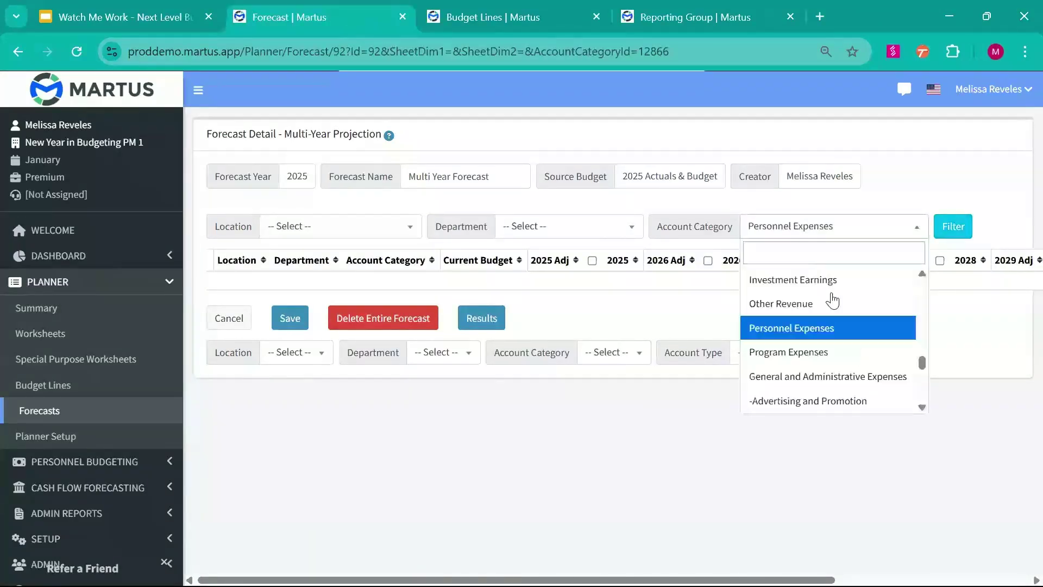
{"action": "scroll", "coordinate": [827, 309], "scroll_direction": "up", "scroll_amount": 10}
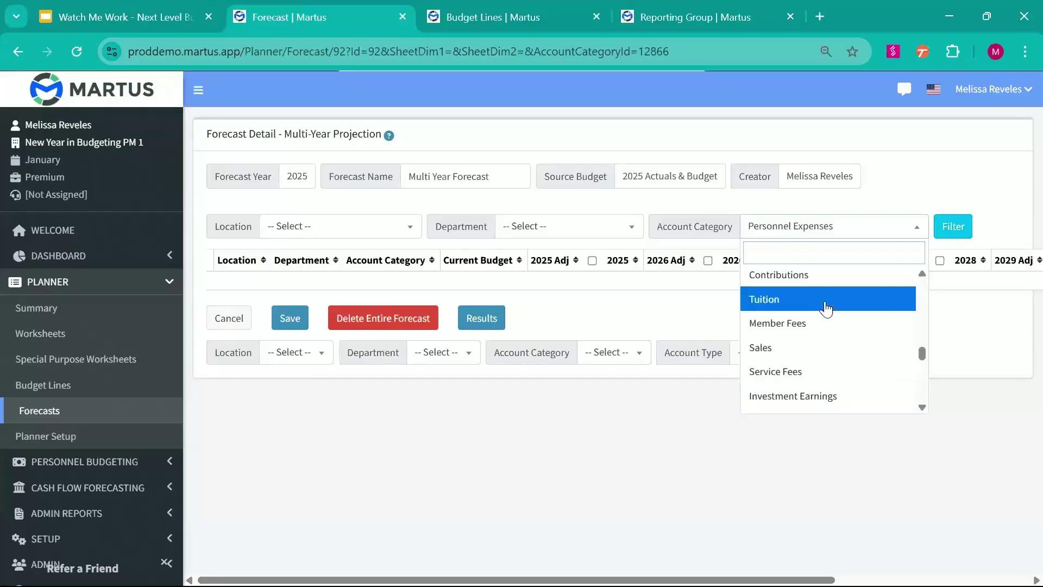
{"action": "left_click", "coordinate": [802, 390]}
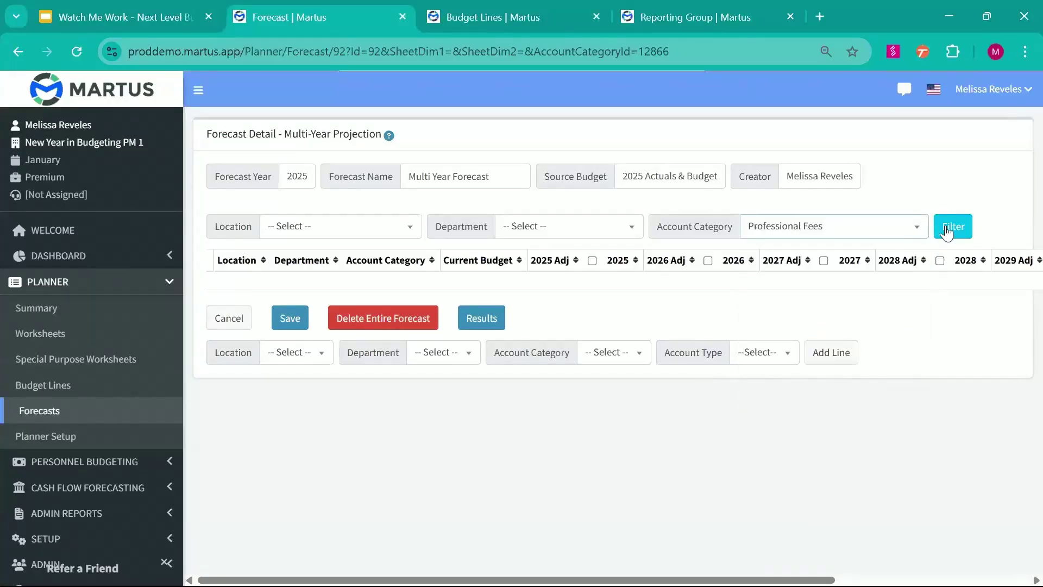
{"action": "left_click", "coordinate": [946, 225]}
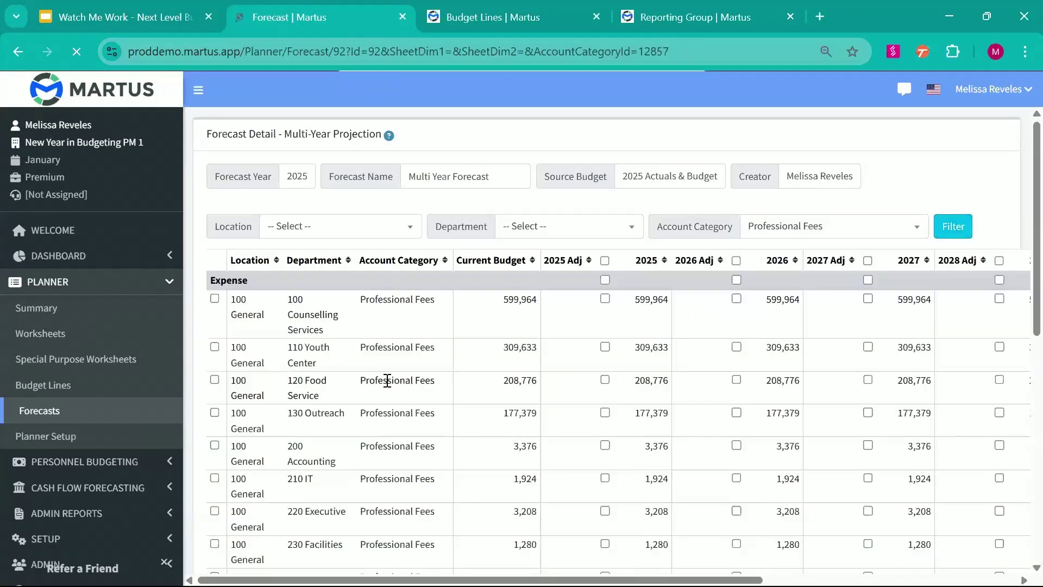
Select the 2026 through 2030 adjustment columns for all Professional Fees lines, leaving the 2025 adjustments unselected
{"action": "left_click", "coordinate": [605, 261]}
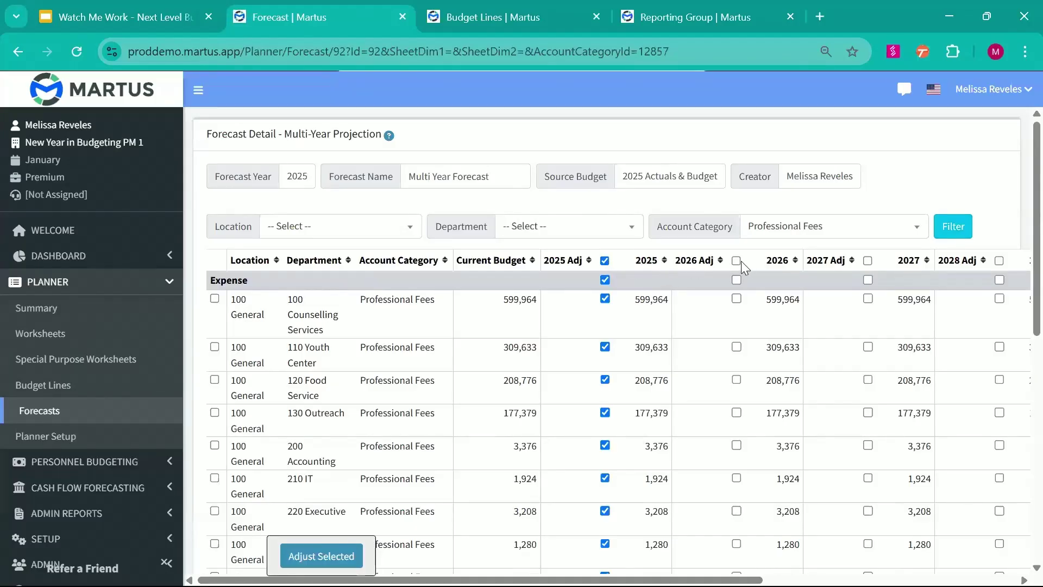
{"action": "left_click", "coordinate": [736, 260]}
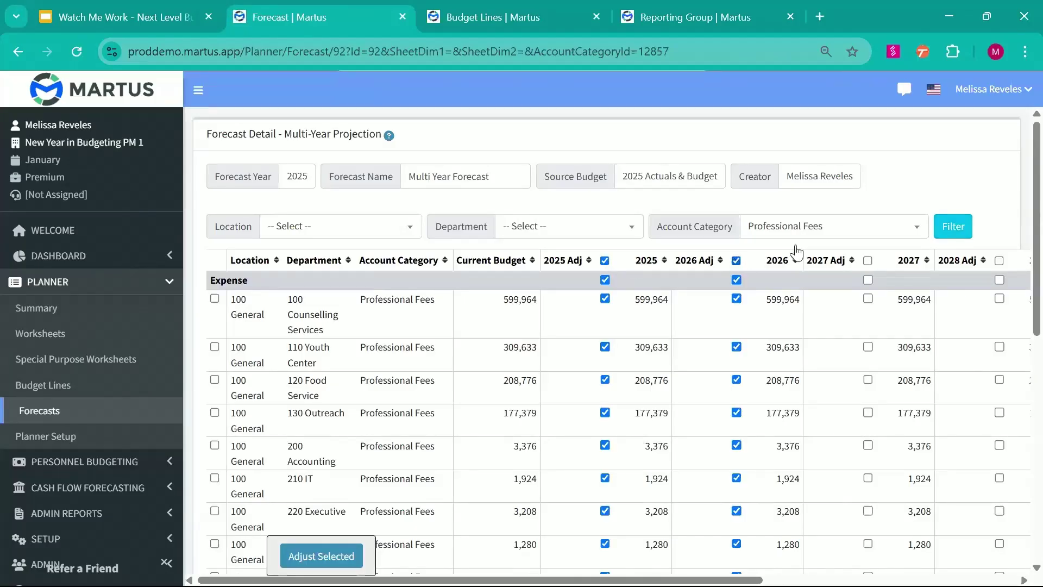
{"action": "left_click", "coordinate": [869, 261]}
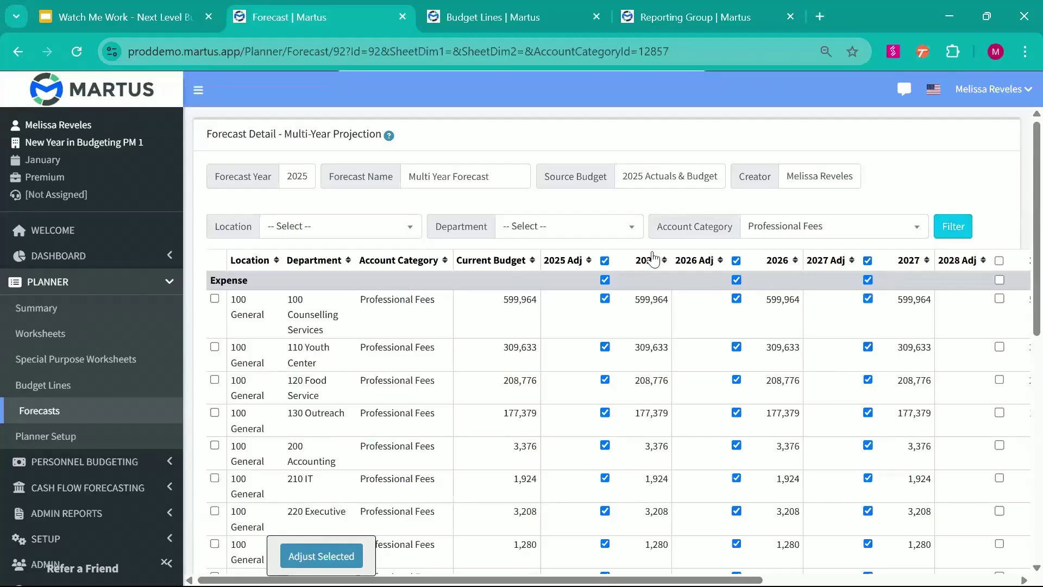
{"action": "left_click", "coordinate": [605, 261]}
{"action": "scroll", "coordinate": [834, 282], "scroll_direction": "right", "scroll_amount": 5}
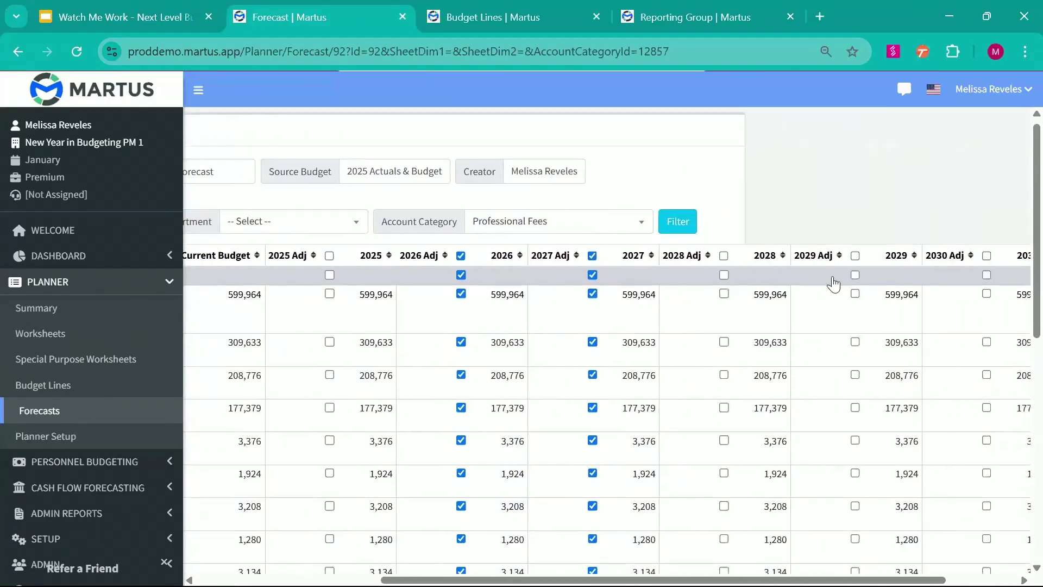
{"action": "left_click", "coordinate": [723, 256]}
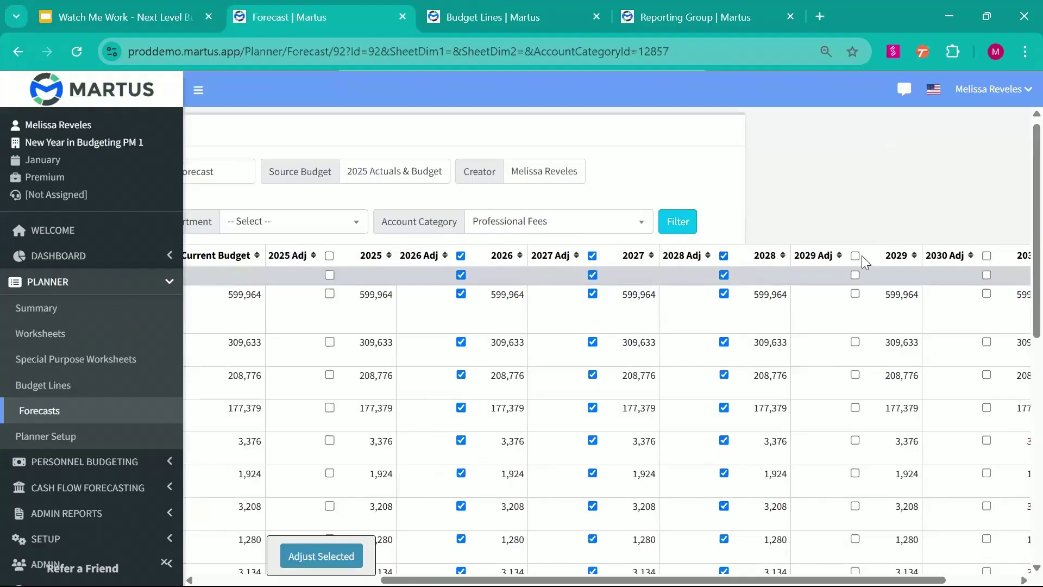
{"action": "left_click", "coordinate": [856, 257]}
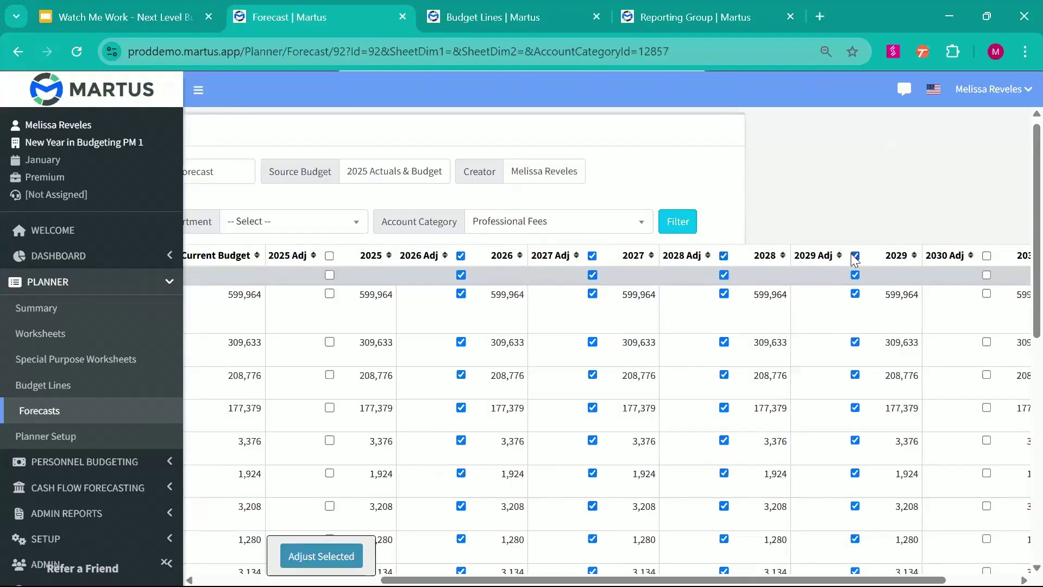
{"action": "left_click", "coordinate": [986, 256]}
{"action": "scroll", "coordinate": [607, 381], "scroll_direction": "left", "scroll_amount": 4}
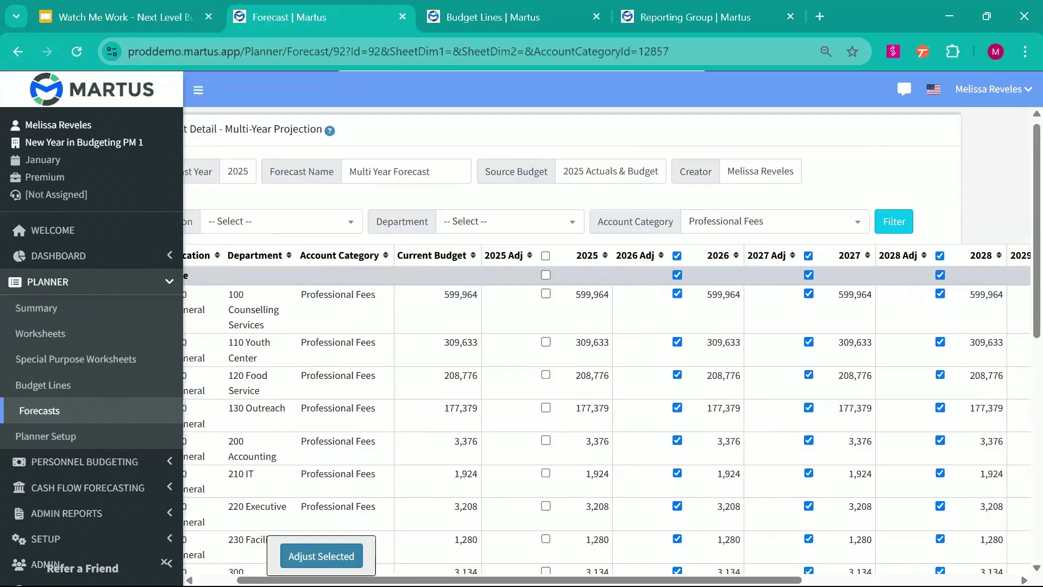
Apply a 5 percent adjustment with the note "5%" to the selected forecast cells
{"action": "left_click", "coordinate": [328, 553]}
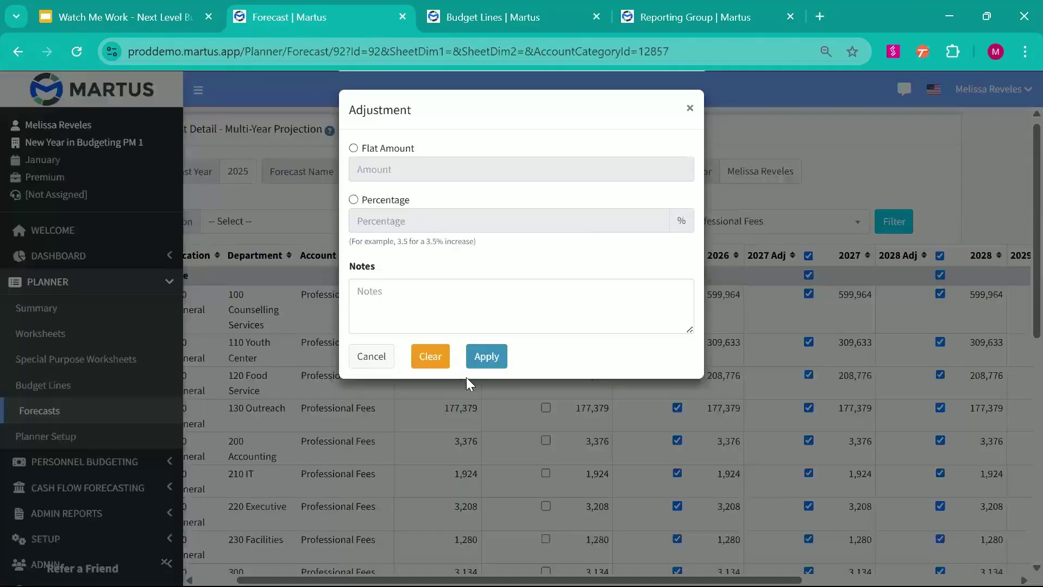
{"action": "left_click", "coordinate": [371, 201]}
{"action": "left_click", "coordinate": [376, 221]}
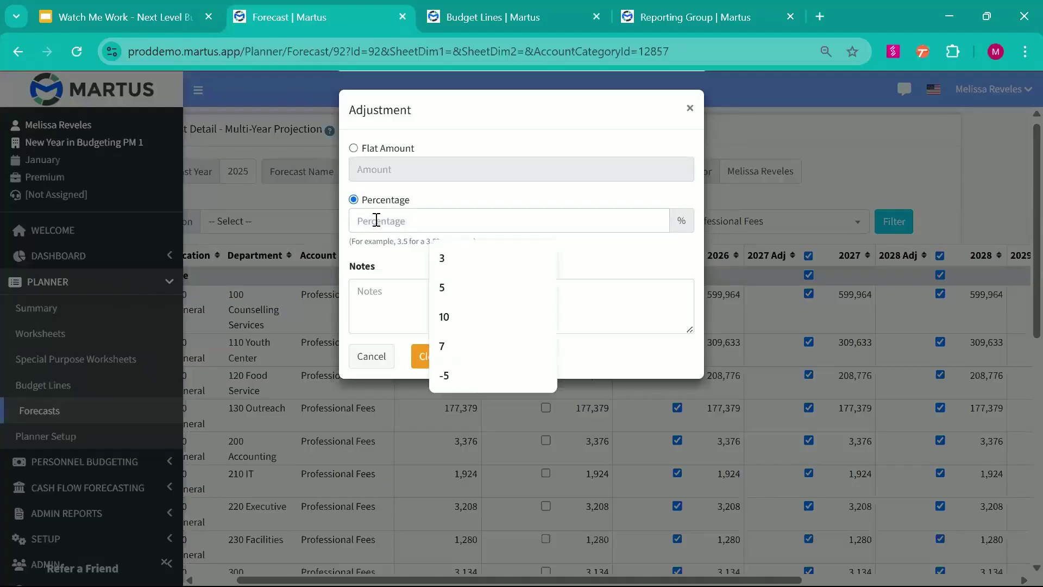
{"action": "left_click", "coordinate": [520, 296]}
{"action": "left_click", "coordinate": [413, 312]}
{"action": "type", "text": "5"}
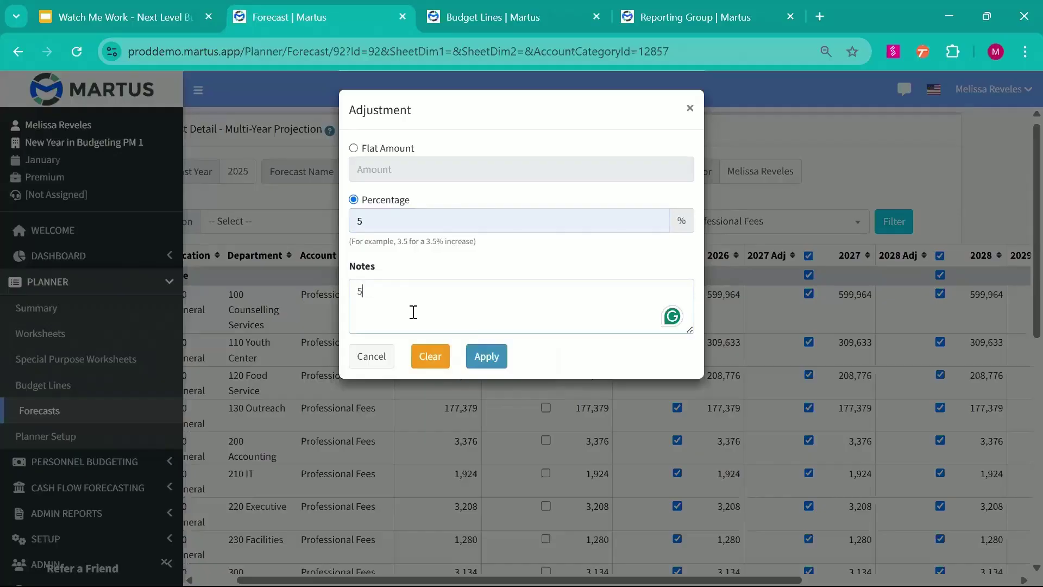
{"action": "type", "text": "%"}
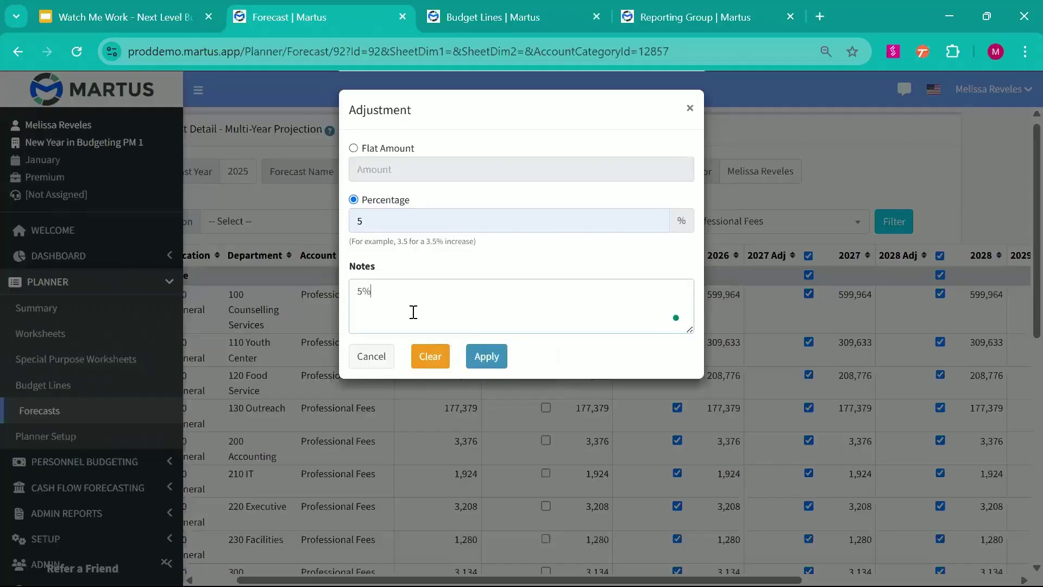
{"action": "left_click", "coordinate": [487, 357]}
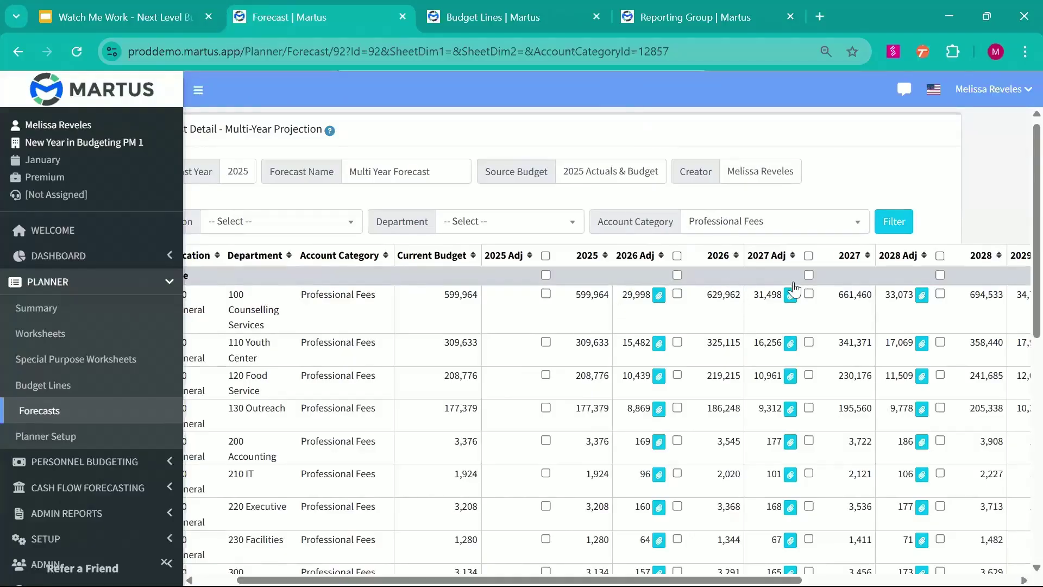
Save the adjusted multi-year forecast and open its results report
{"action": "scroll", "coordinate": [789, 351], "scroll_direction": "right", "scroll_amount": 5}
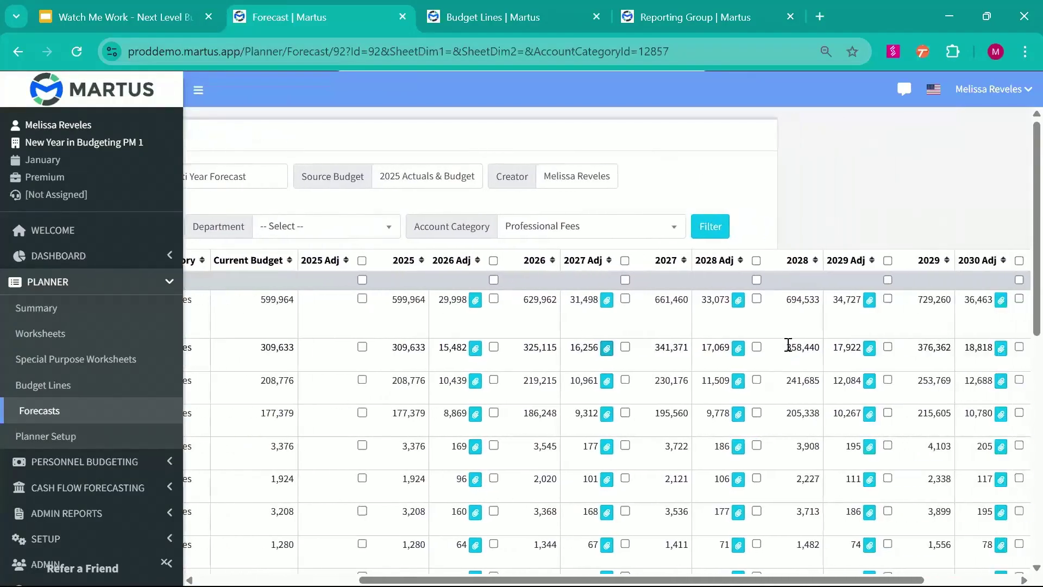
{"action": "scroll", "coordinate": [789, 351], "scroll_direction": "left", "scroll_amount": 5}
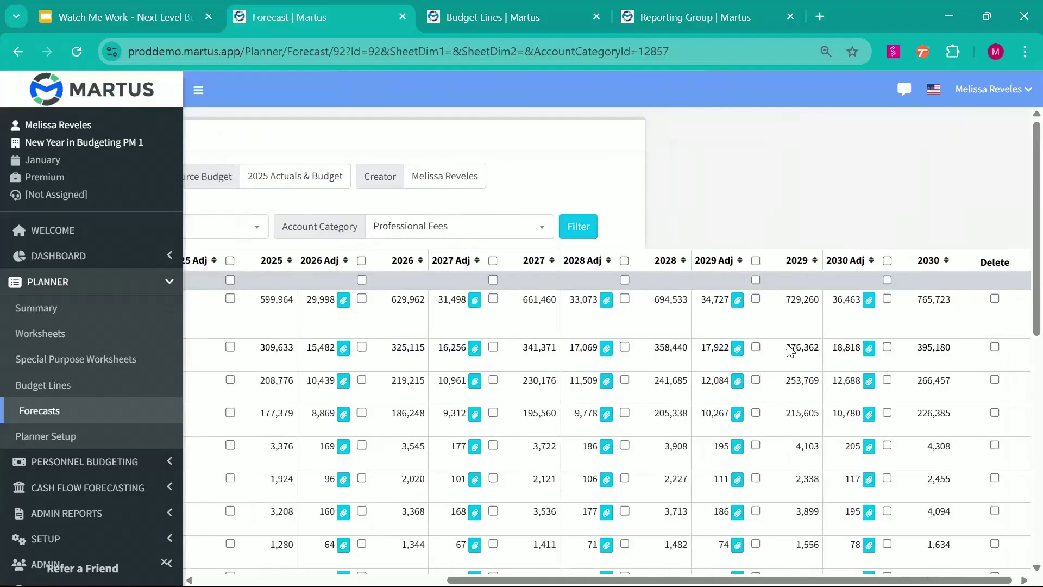
{"action": "scroll", "coordinate": [788, 345], "scroll_direction": "down", "scroll_amount": 10}
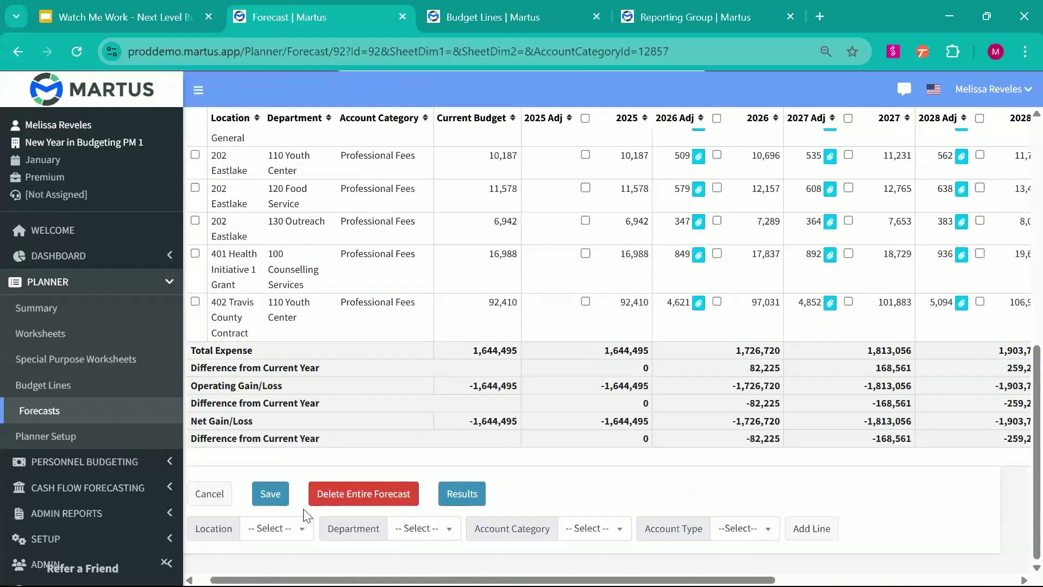
{"action": "left_click", "coordinate": [267, 493]}
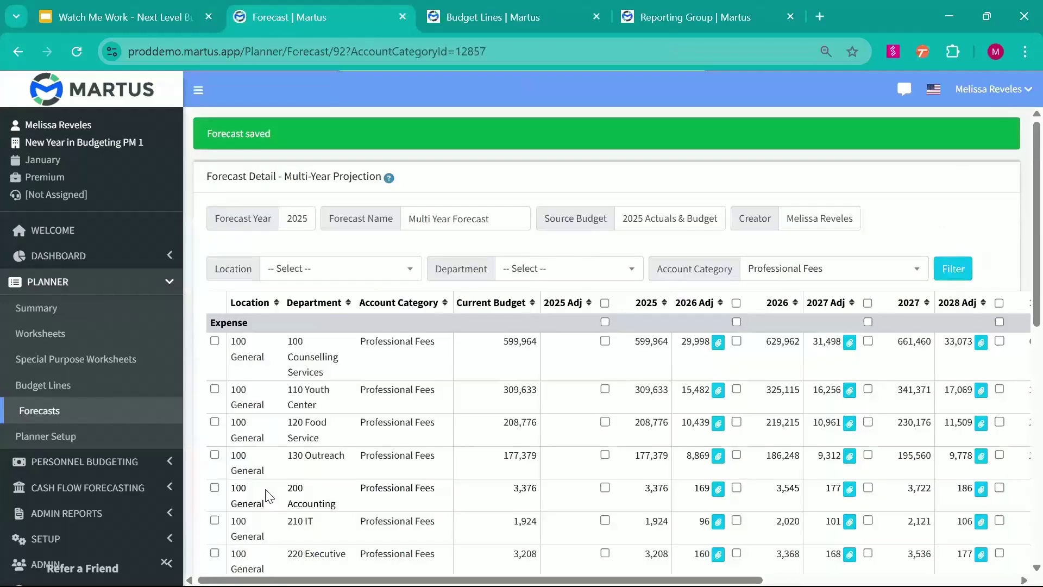
{"action": "scroll", "coordinate": [552, 454], "scroll_direction": "down", "scroll_amount": 10}
{"action": "left_click", "coordinate": [477, 494]}
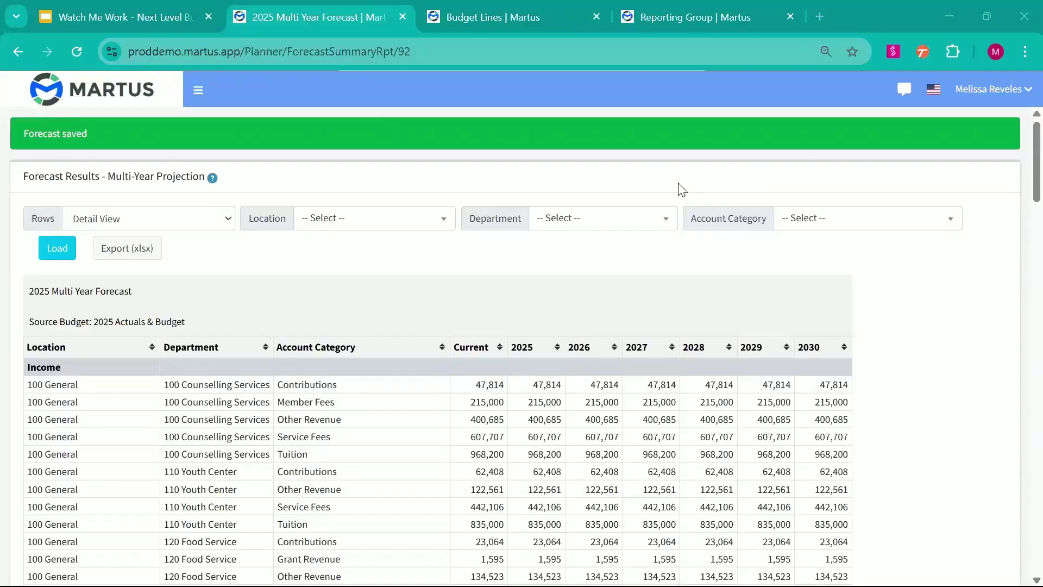
Review the forecast results for 2025 to 2030, comparing income, cost of goods, Professional Fees expenses and net gain/loss with the current budget
{"action": "scroll", "coordinate": [449, 354], "scroll_direction": "down", "scroll_amount": 15}
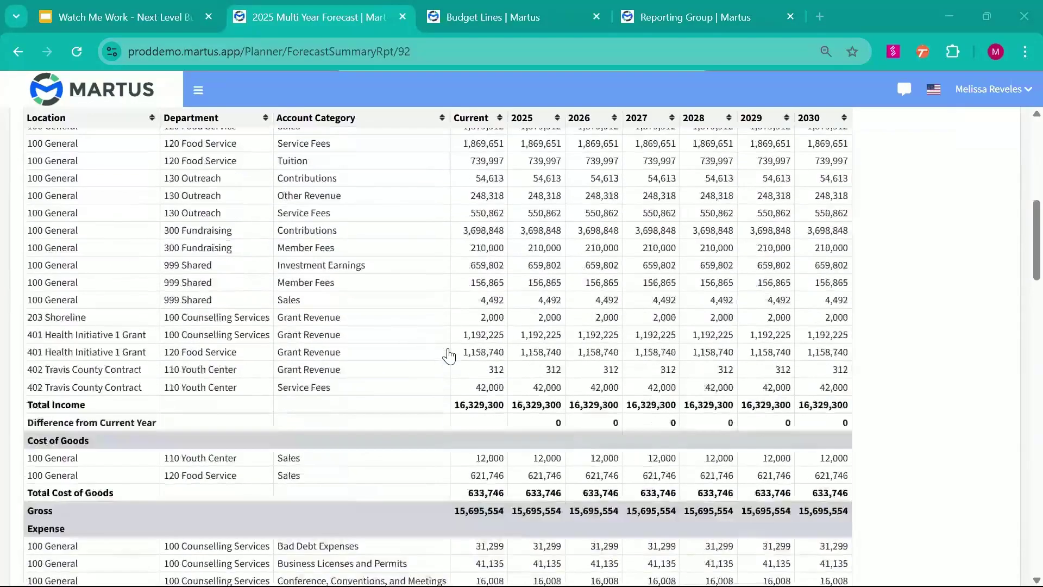
{"action": "scroll", "coordinate": [449, 354], "scroll_direction": "up", "scroll_amount": 8}
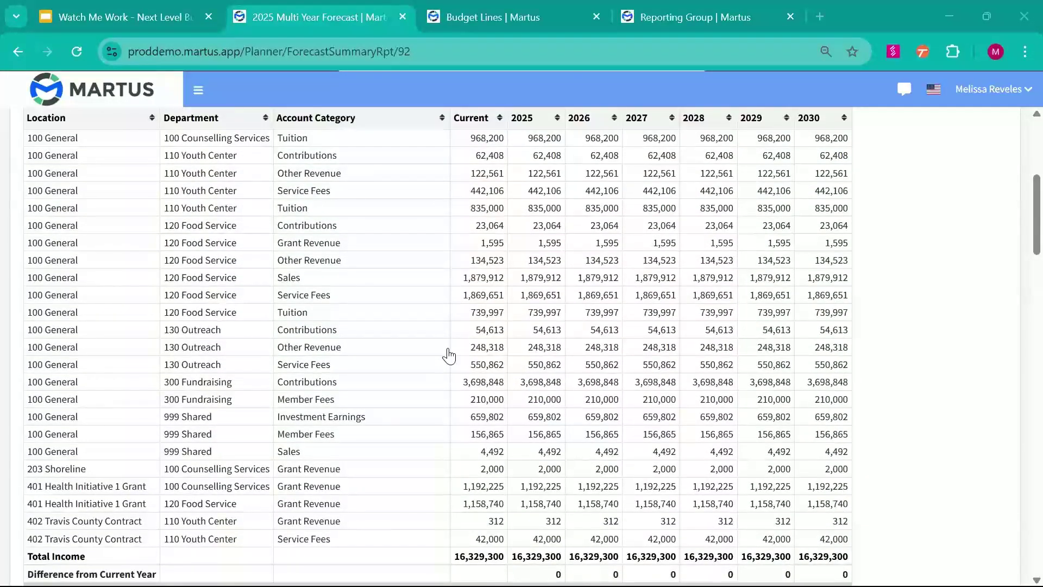
{"action": "scroll", "coordinate": [448, 354], "scroll_direction": "down", "scroll_amount": 10}
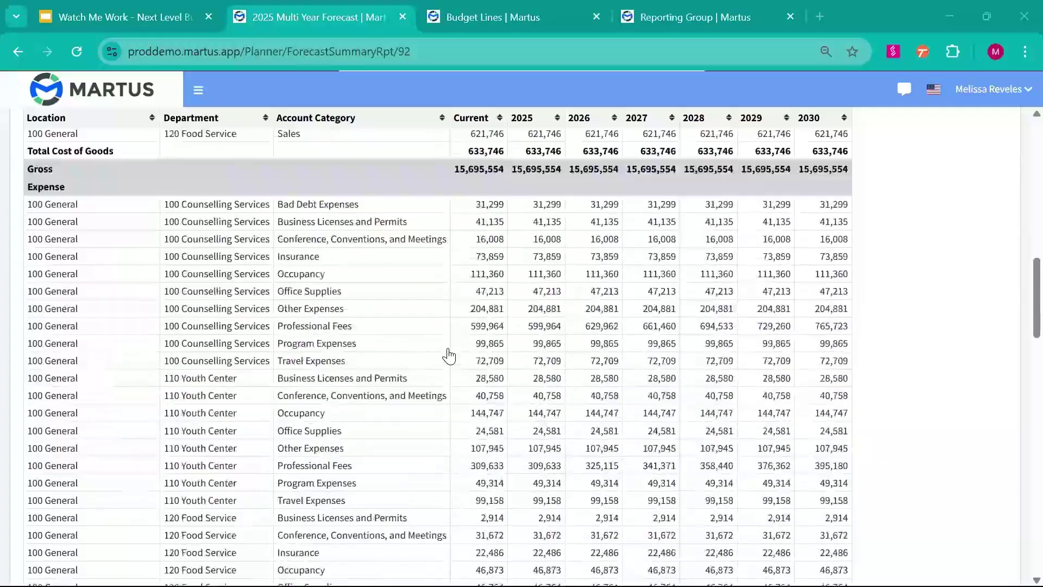
{"action": "scroll", "coordinate": [448, 354], "scroll_direction": "down", "scroll_amount": 15}
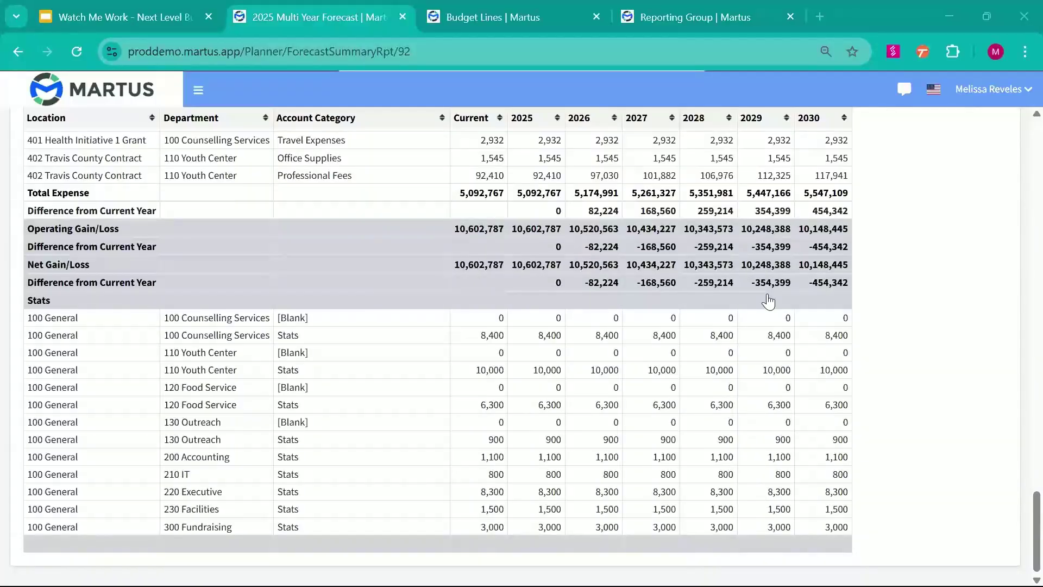
{"action": "scroll", "coordinate": [536, 274], "scroll_direction": "up", "scroll_amount": 10}
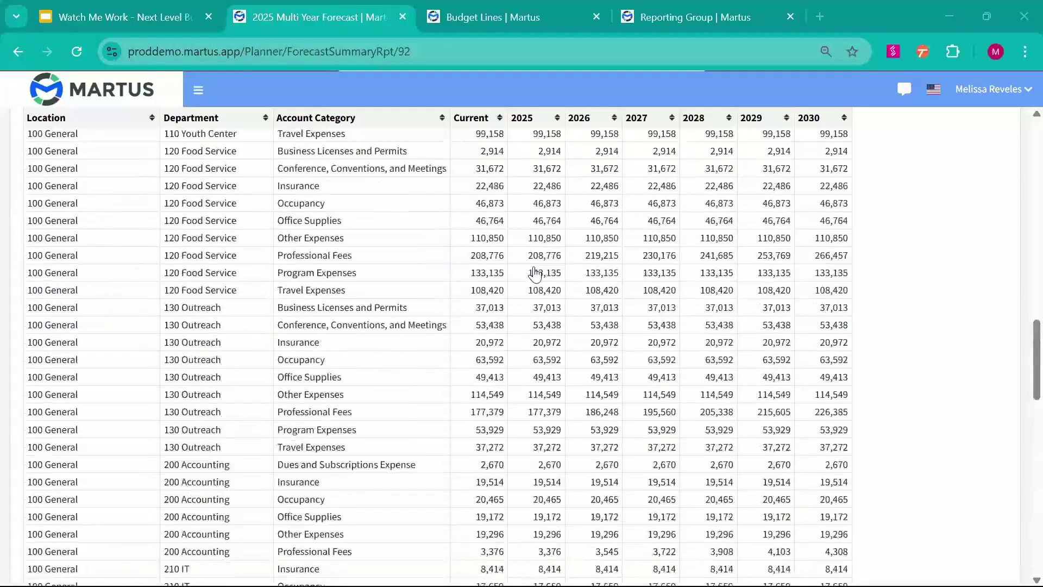
{"action": "scroll", "coordinate": [535, 273], "scroll_direction": "up", "scroll_amount": 15}
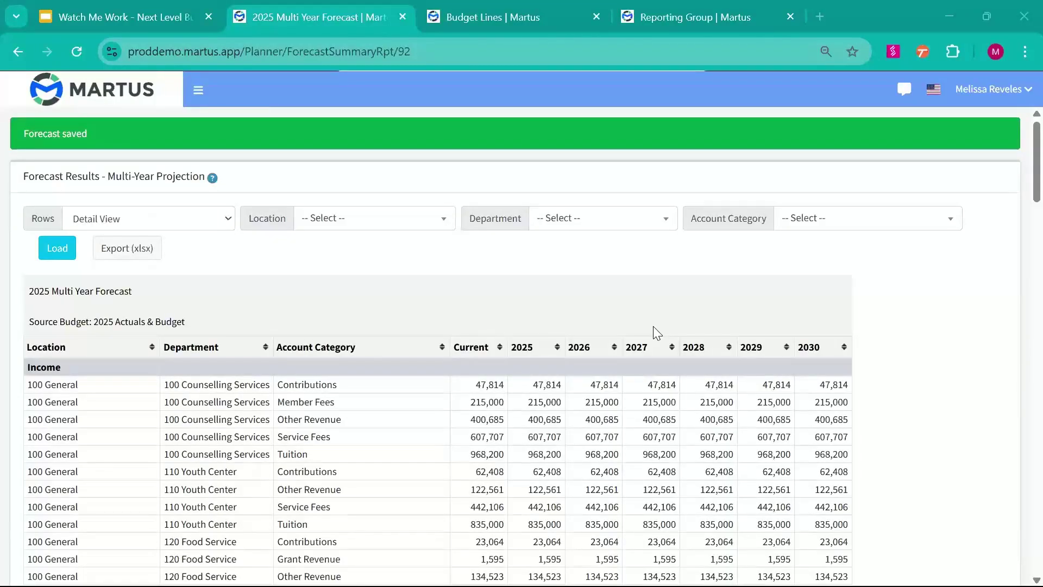
{"action": "scroll", "coordinate": [581, 413], "scroll_direction": "down", "scroll_amount": 3}
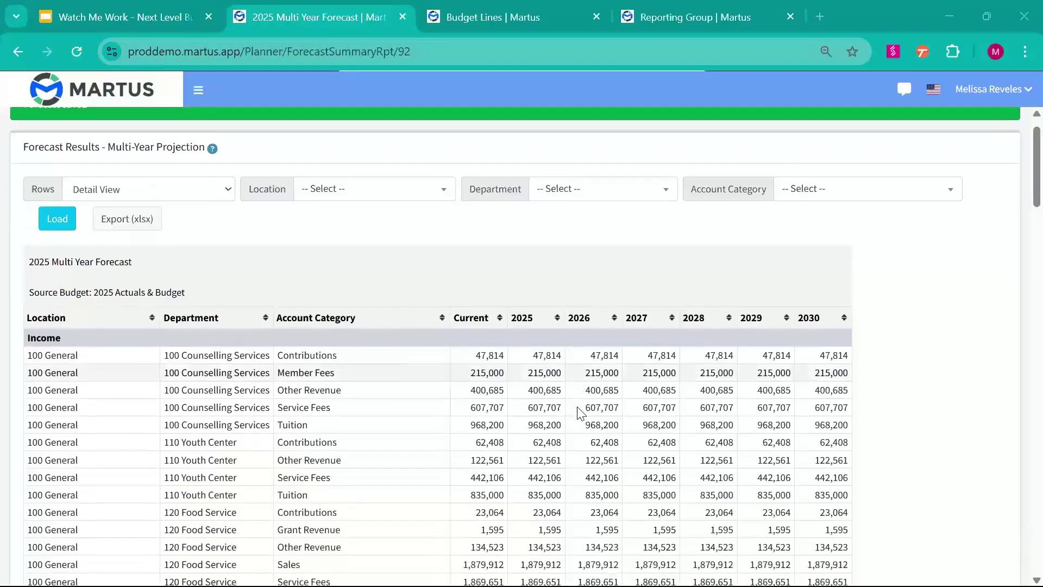
{"action": "scroll", "coordinate": [580, 413], "scroll_direction": "up", "scroll_amount": 3}
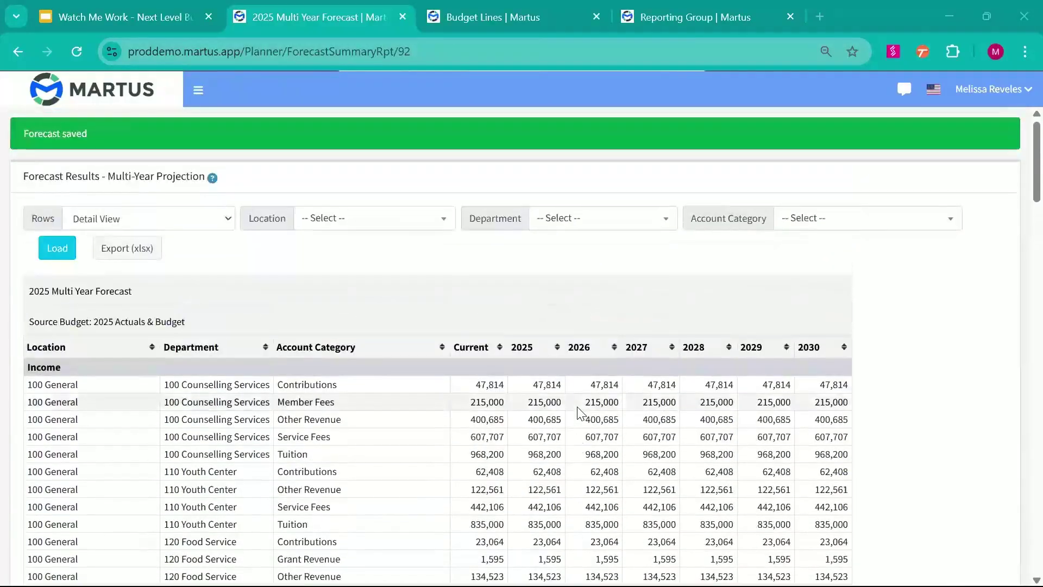
{"action": "scroll", "coordinate": [580, 413], "scroll_direction": "down", "scroll_amount": 2}
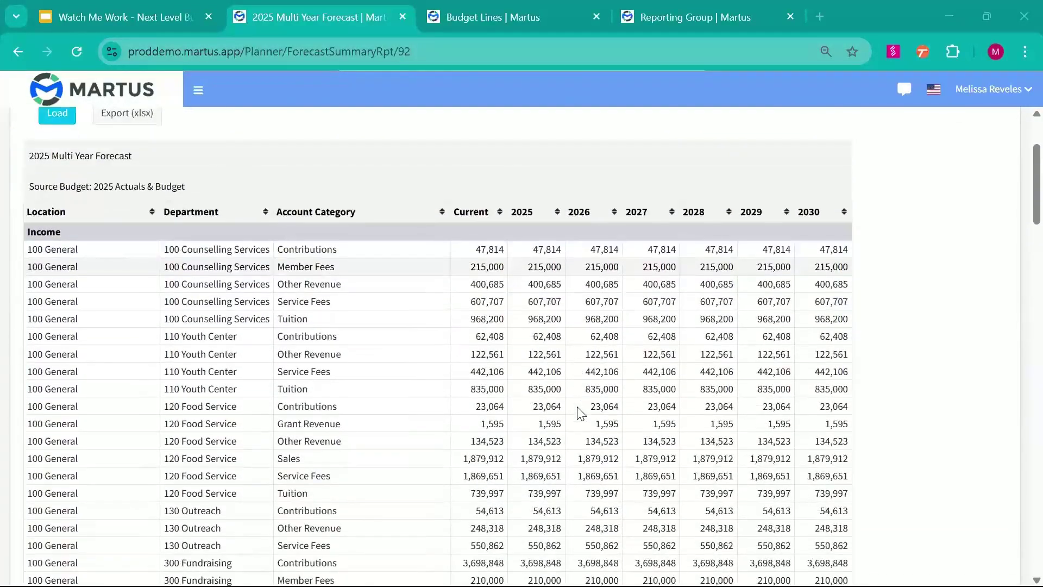
{"action": "scroll", "coordinate": [581, 413], "scroll_direction": "down", "scroll_amount": 5}
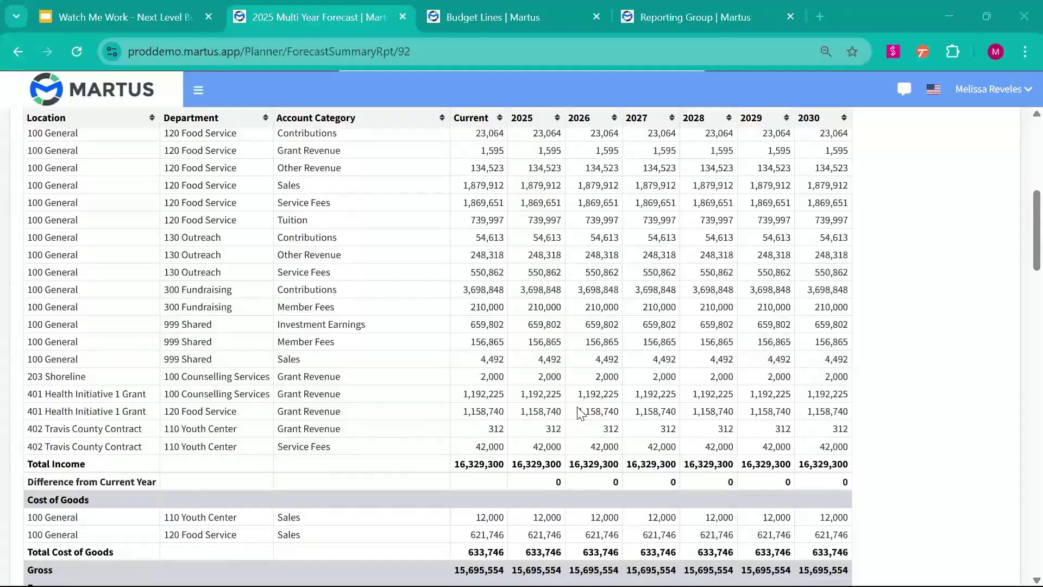
{"action": "scroll", "coordinate": [581, 413], "scroll_direction": "up", "scroll_amount": 5}
{"action": "scroll", "coordinate": [578, 409], "scroll_direction": "down", "scroll_amount": 8}
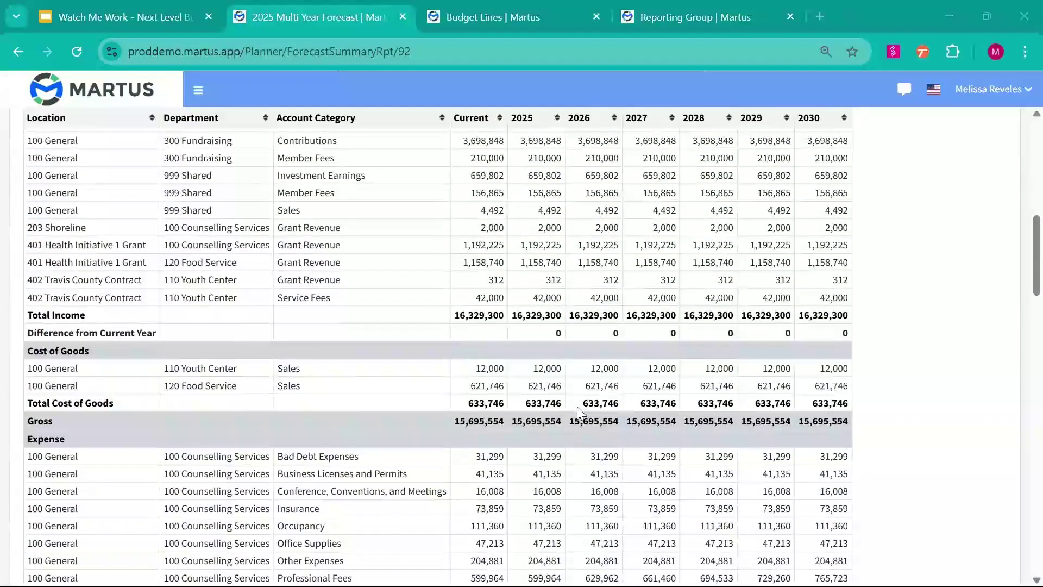
{"action": "scroll", "coordinate": [577, 406], "scroll_direction": "down", "scroll_amount": 3}
{"action": "scroll", "coordinate": [577, 413], "scroll_direction": "down", "scroll_amount": 1}
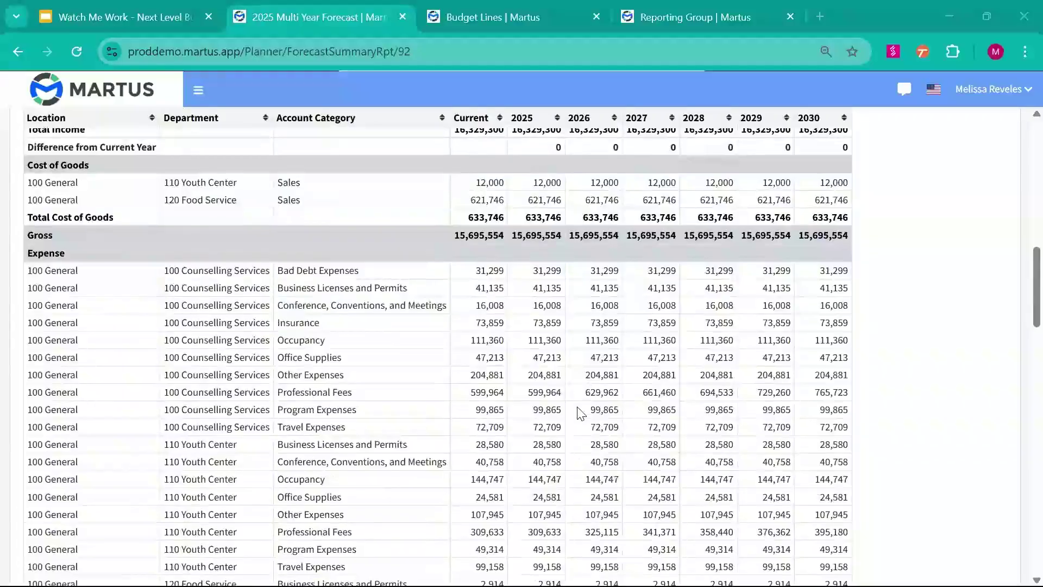
{"action": "scroll", "coordinate": [578, 412], "scroll_direction": "down", "scroll_amount": 1}
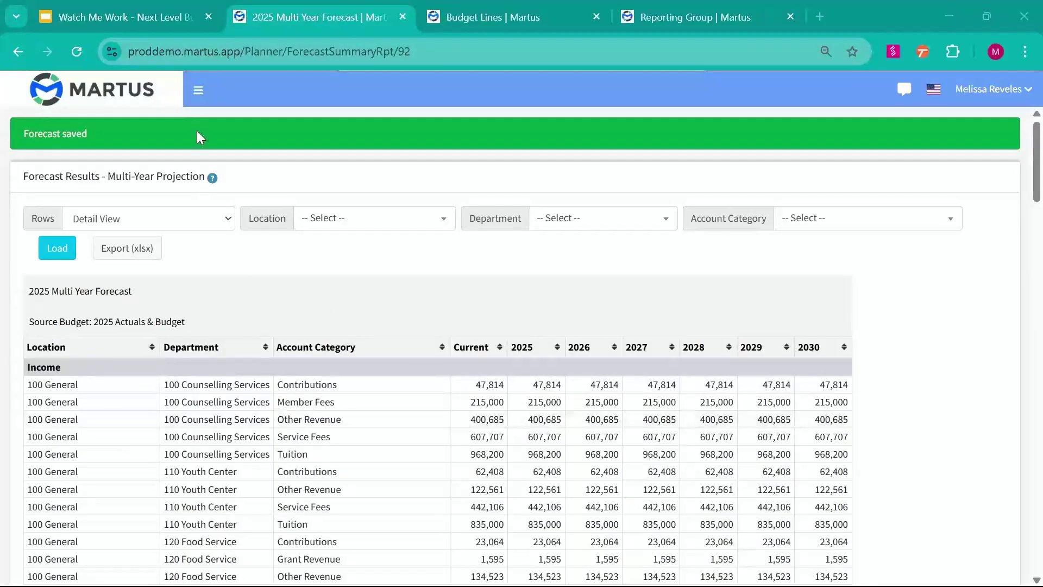
Open Budget Management in the planner setup and look over the list of 2025 budgets
{"action": "left_click", "coordinate": [199, 89]}
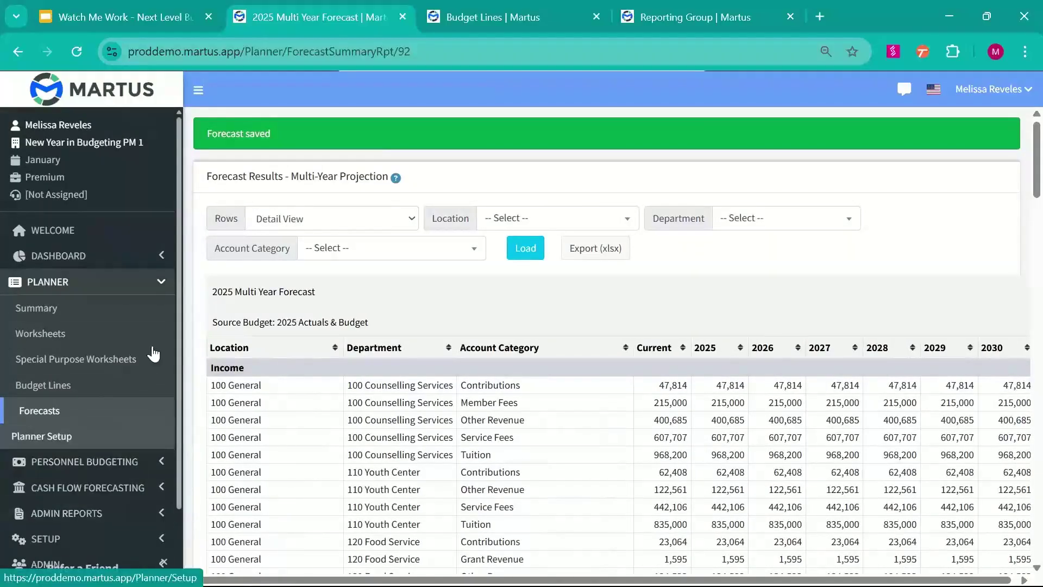
{"action": "left_click", "coordinate": [121, 439]}
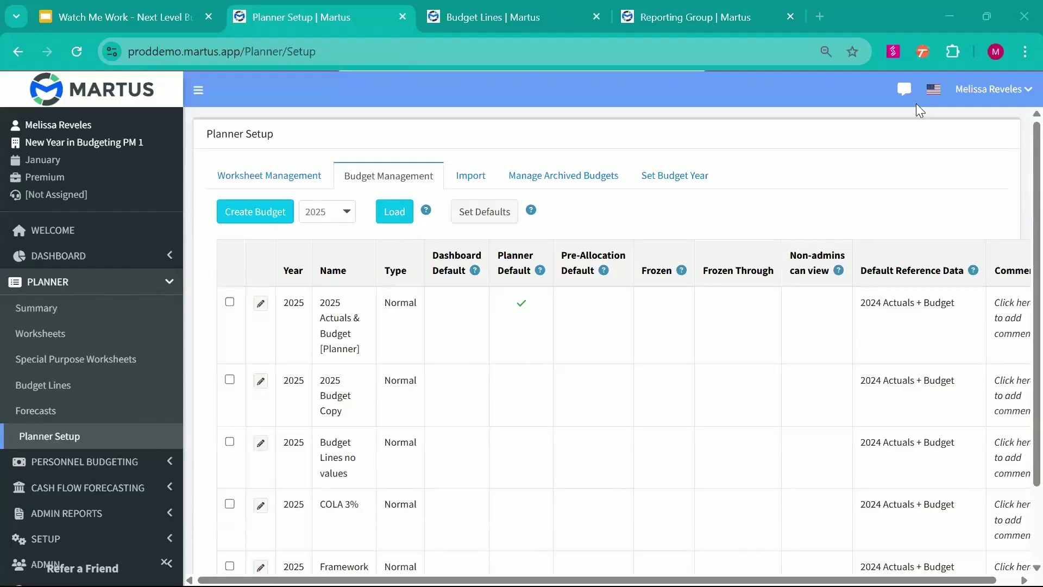
{"action": "scroll", "coordinate": [726, 427], "scroll_direction": "down", "scroll_amount": 2}
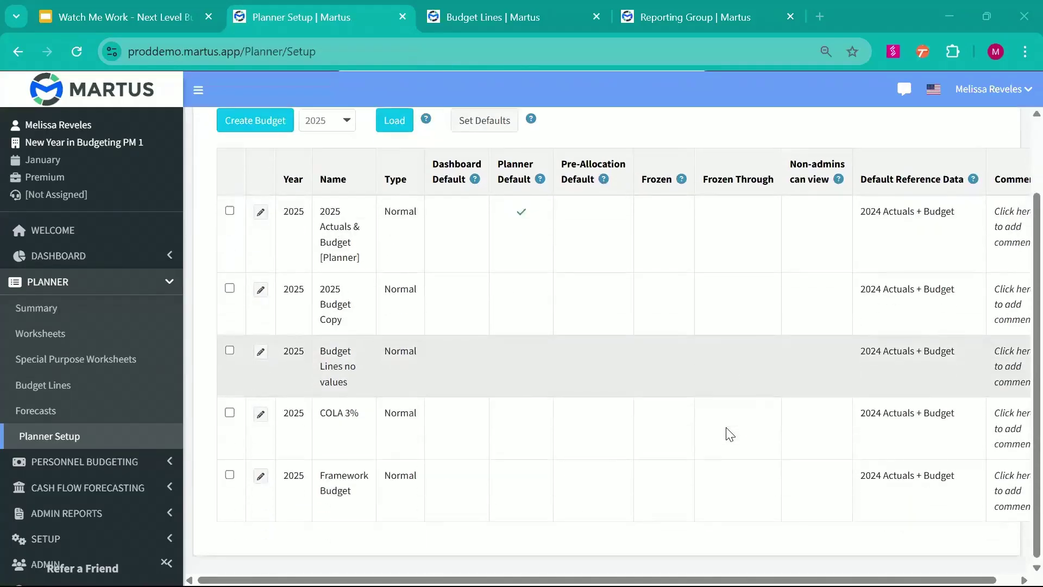
{"action": "scroll", "coordinate": [726, 427], "scroll_direction": "up", "scroll_amount": 2}
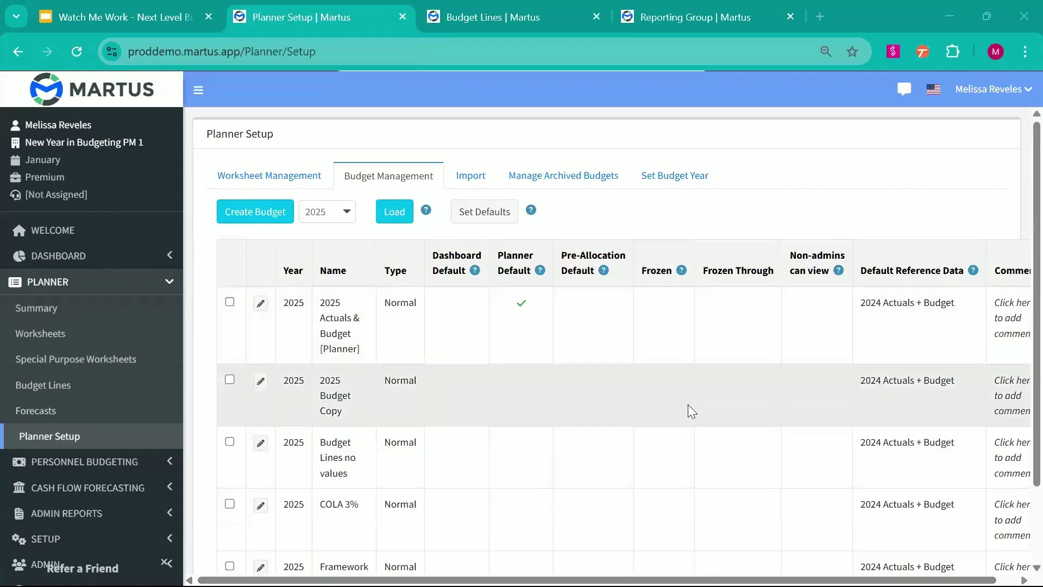
{"action": "scroll", "coordinate": [689, 408], "scroll_direction": "down", "scroll_amount": 2}
{"action": "scroll", "coordinate": [691, 411], "scroll_direction": "down", "scroll_amount": 1}
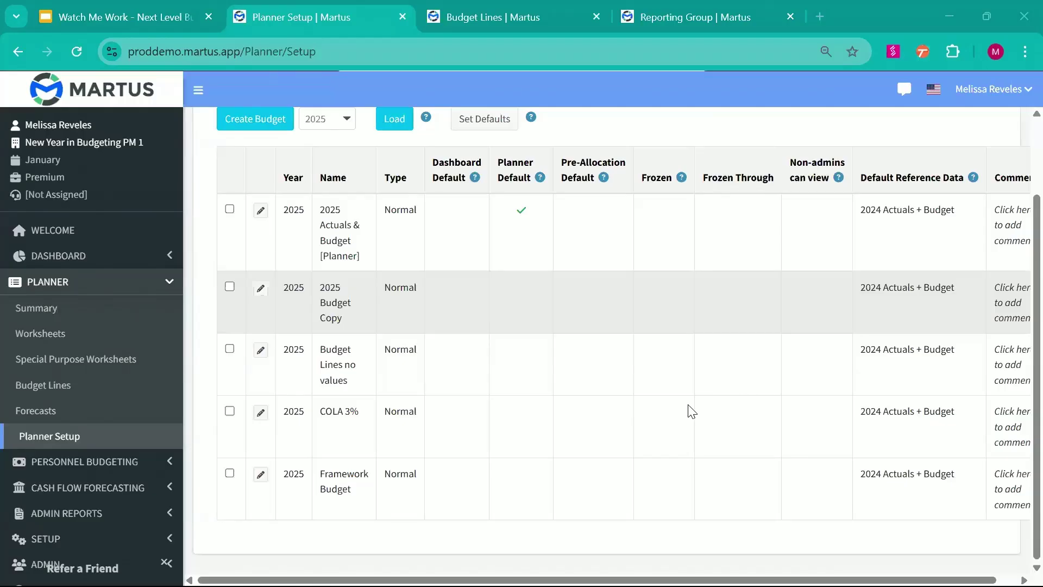
Load the 2024 budgets in Budget Management and look over the actions available for the 2024 Board Approved Budget
{"action": "scroll", "coordinate": [689, 411], "scroll_direction": "up", "scroll_amount": 2}
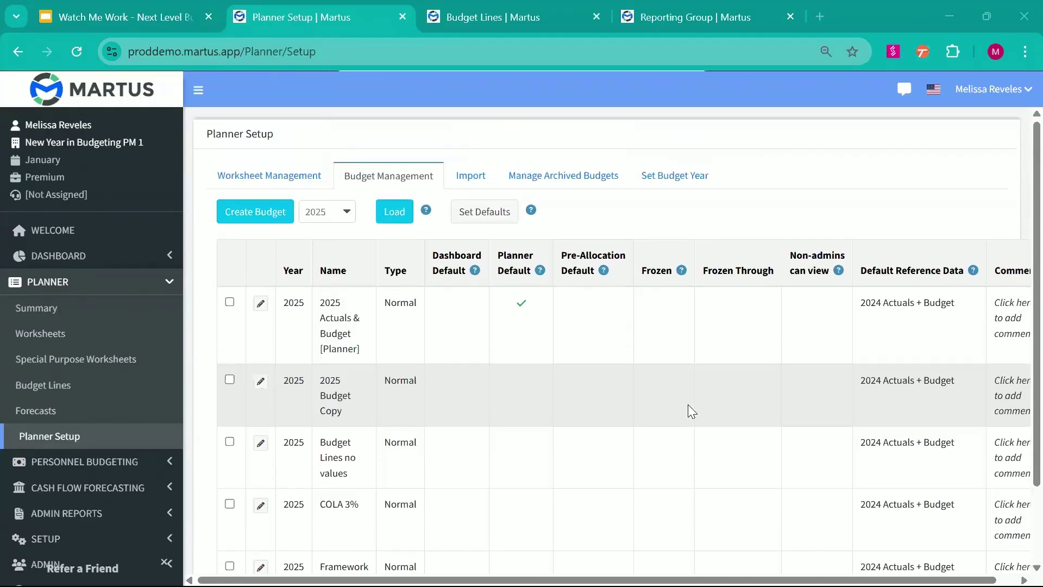
{"action": "left_click", "coordinate": [331, 223]}
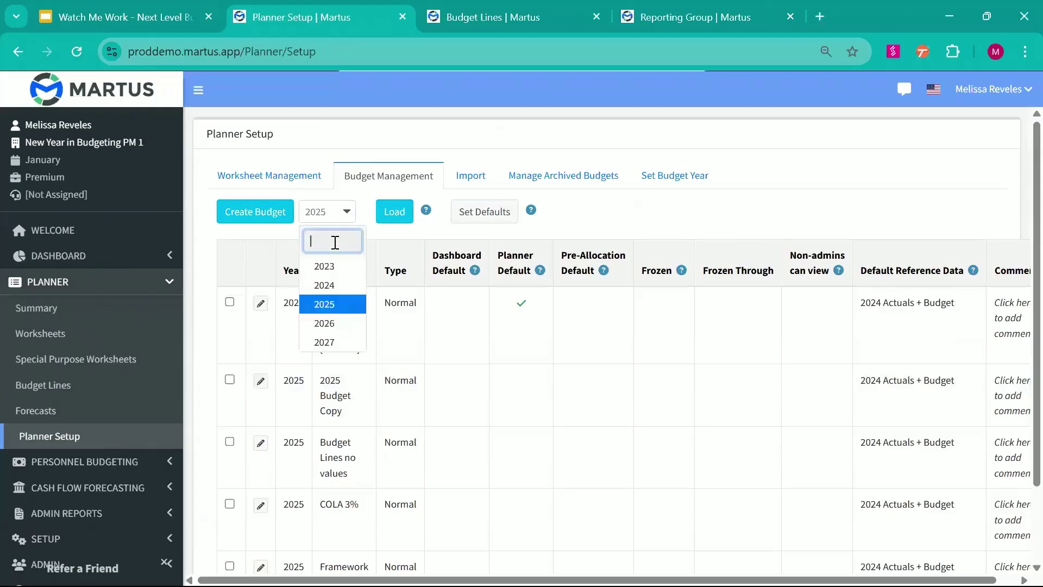
{"action": "left_click", "coordinate": [321, 282]}
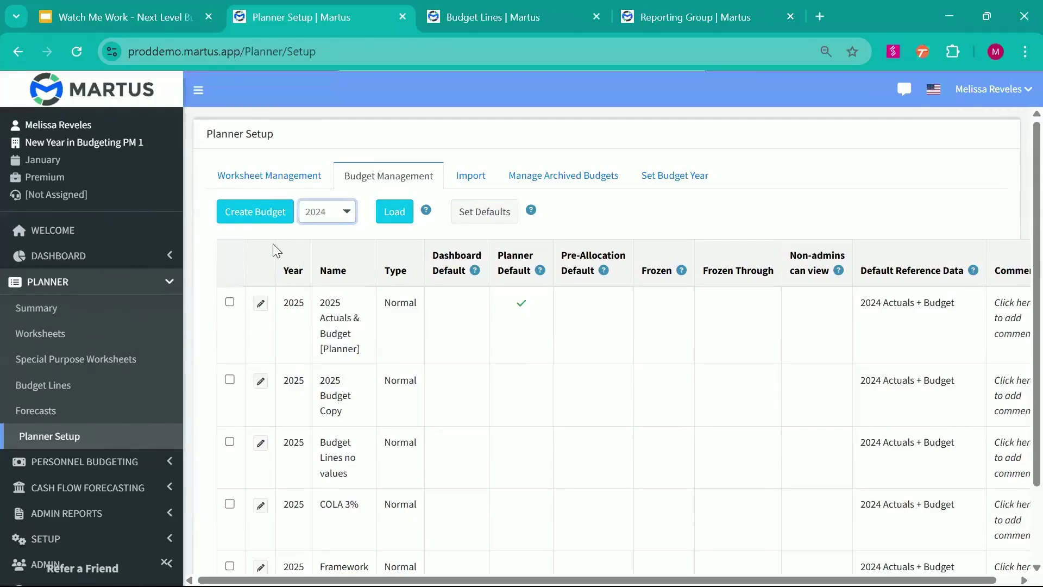
{"action": "left_click", "coordinate": [258, 213]}
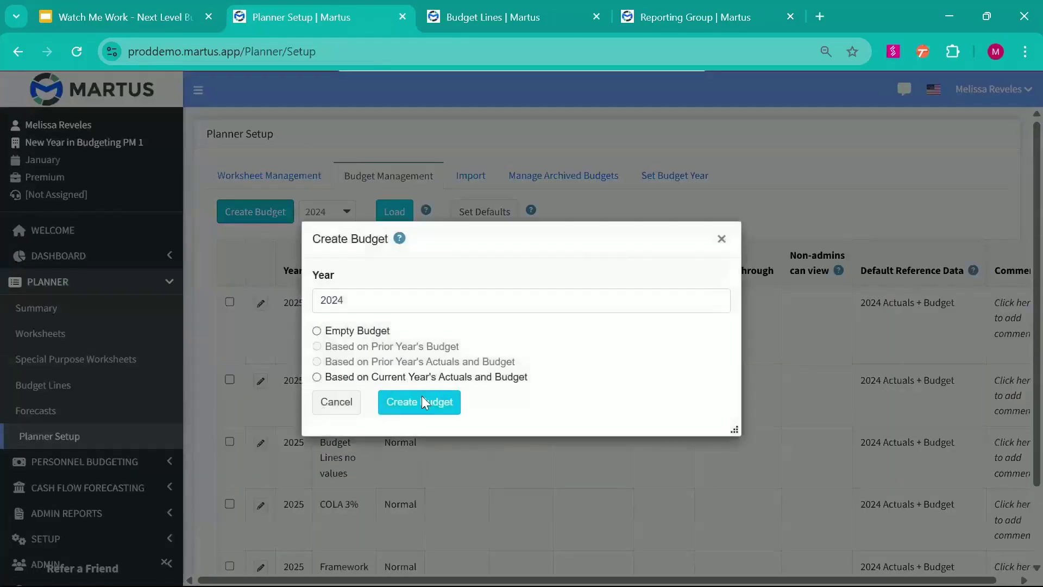
{"action": "left_click", "coordinate": [391, 208]}
{"action": "left_click", "coordinate": [391, 209]}
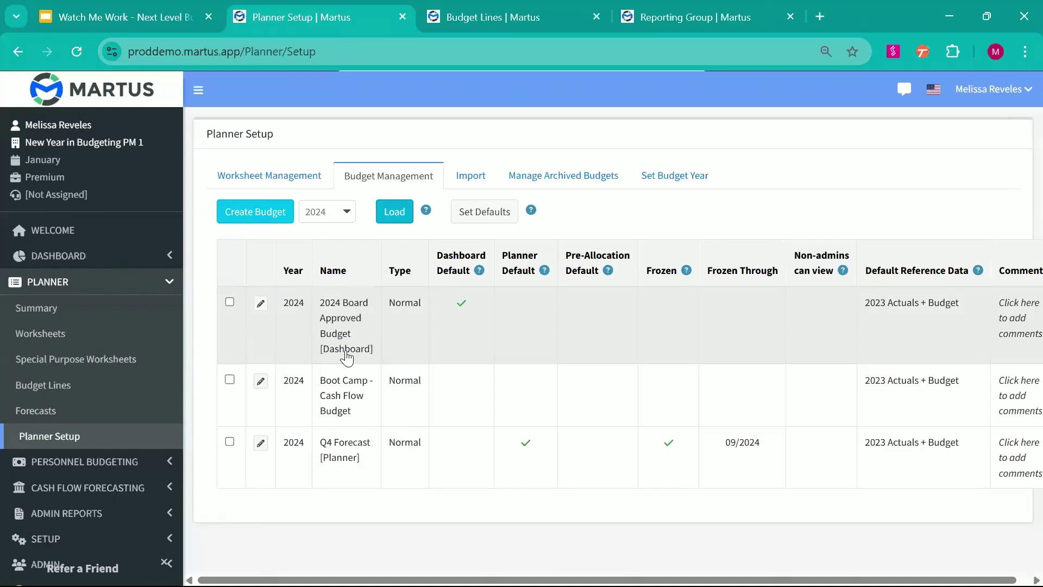
{"action": "left_click", "coordinate": [229, 302]}
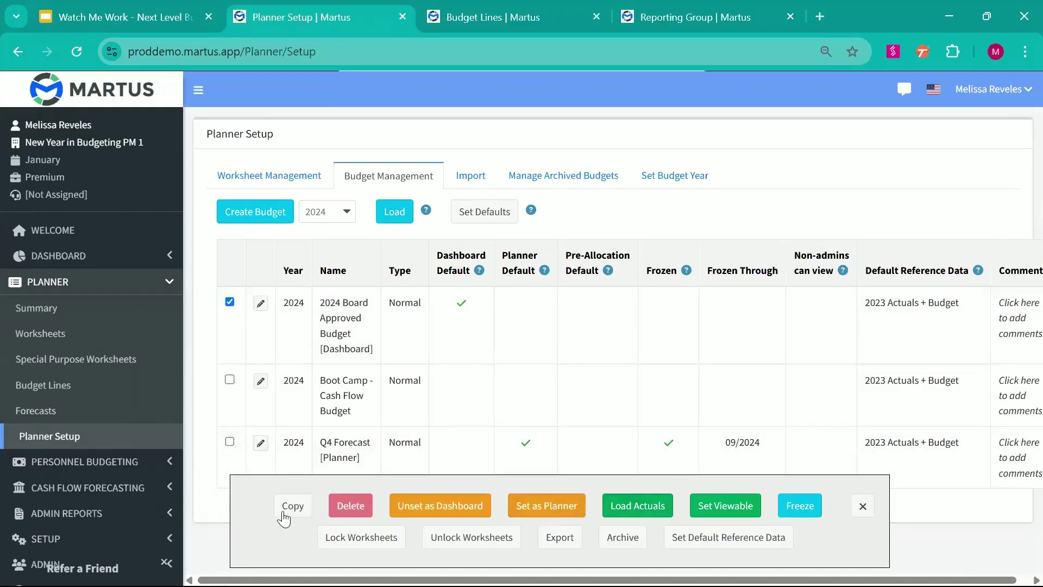
{"action": "left_click", "coordinate": [230, 302]}
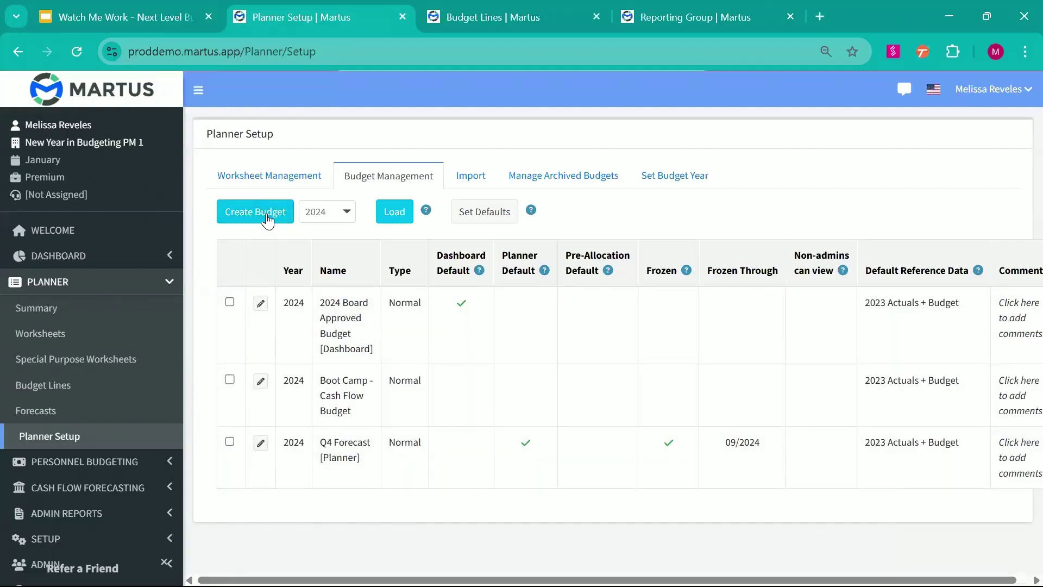
Start a new 2024 budget based on the current year's actuals and budget, with 2024 Board Approved Budget as the source
{"action": "left_click", "coordinate": [267, 219]}
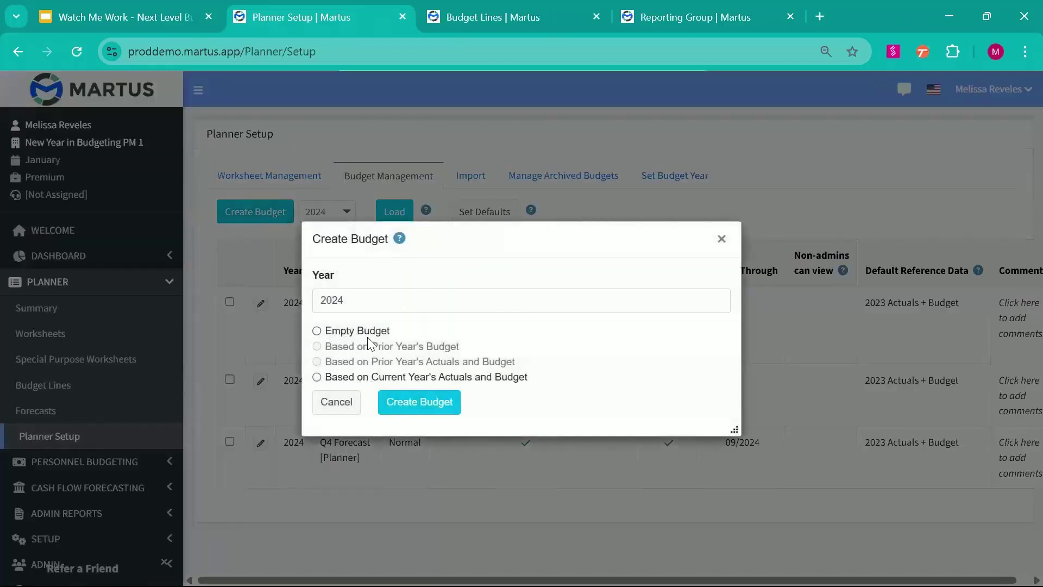
{"action": "left_click", "coordinate": [365, 379]}
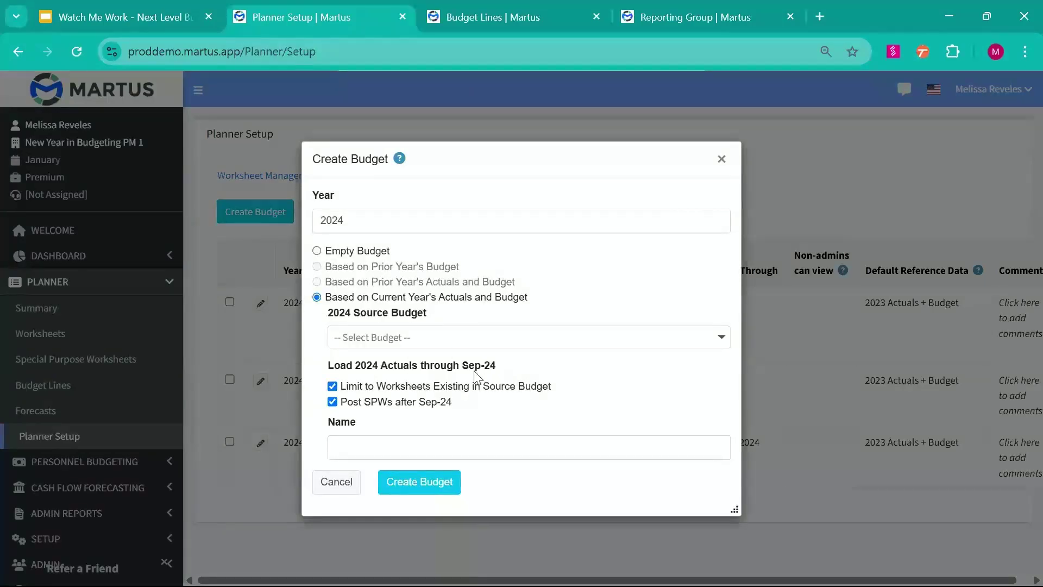
{"action": "left_click_drag", "start_coordinate": [462, 365], "coordinate": [496, 365]}
{"action": "left_click_drag", "start_coordinate": [391, 379], "coordinate": [463, 372]}
{"action": "left_click", "coordinate": [431, 340]}
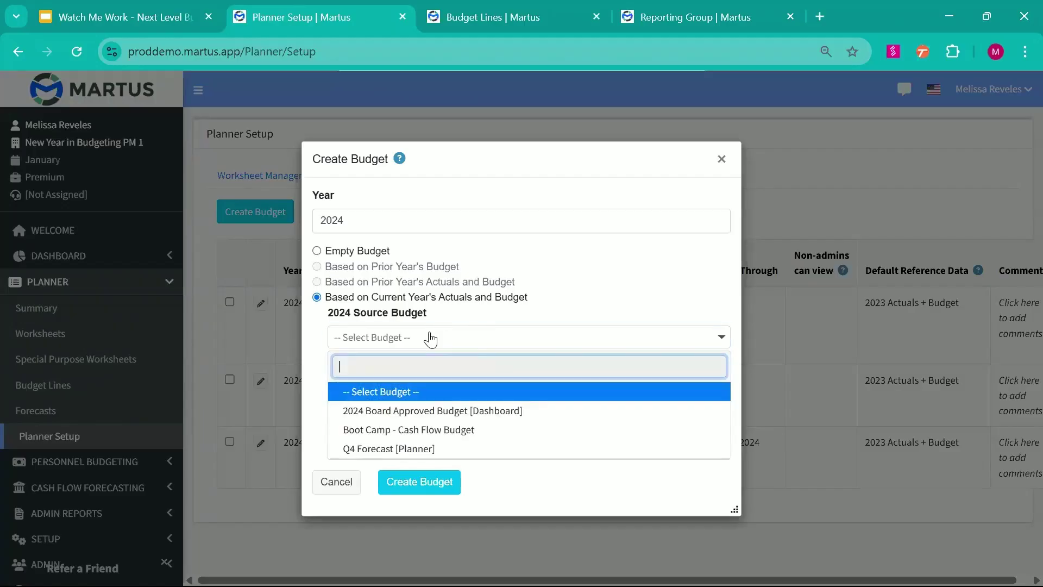
{"action": "left_click", "coordinate": [459, 414]}
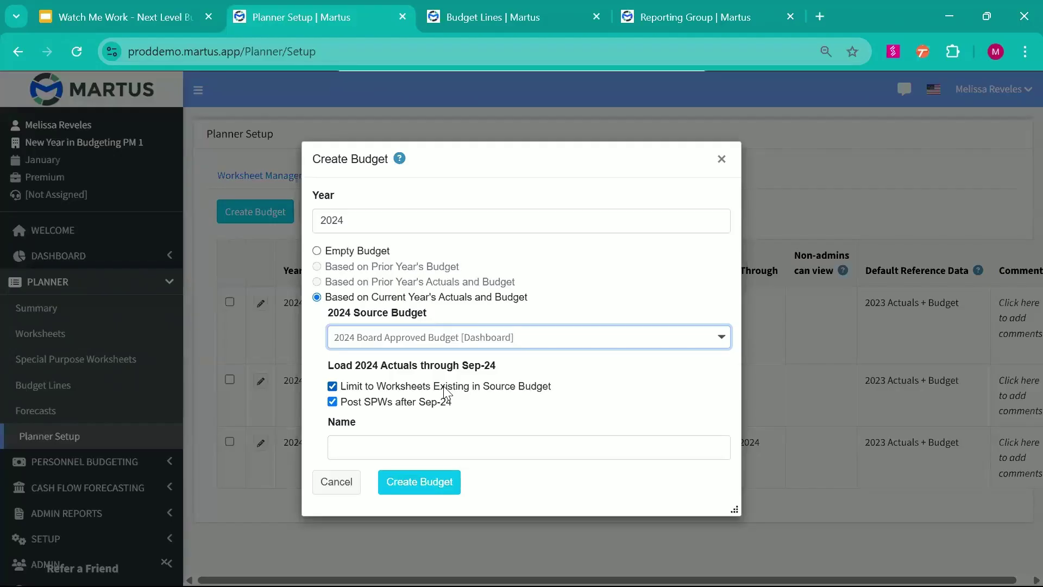
Open the Worksheet Budget Comparison report from the dashboard financials and examine which location and department combinations have an existing worksheet
{"action": "left_click", "coordinate": [485, 5]}
{"action": "left_click", "coordinate": [101, 261]}
{"action": "left_click", "coordinate": [99, 286]}
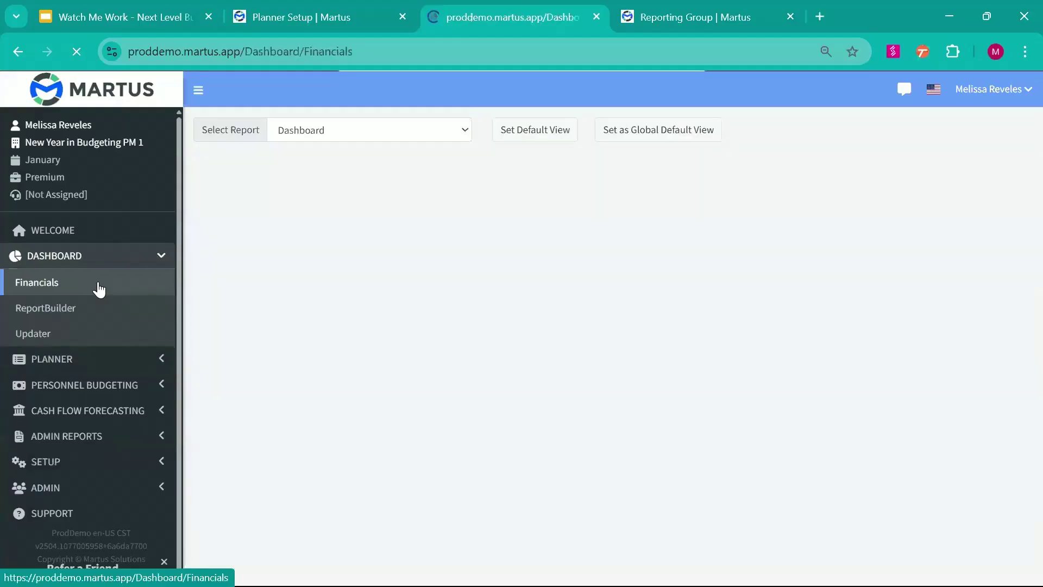
{"action": "left_click", "coordinate": [332, 139]}
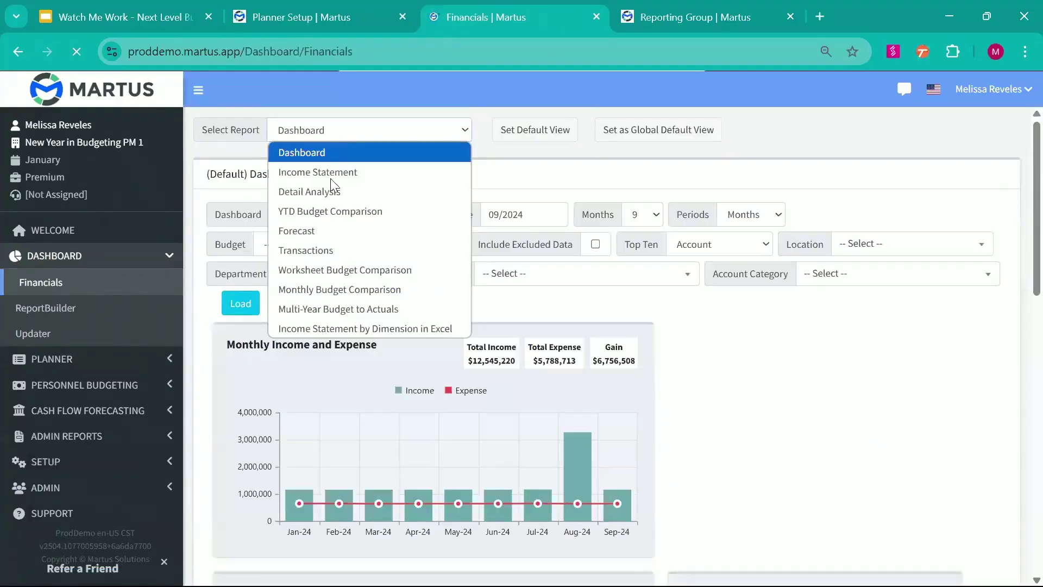
{"action": "left_click", "coordinate": [336, 270]}
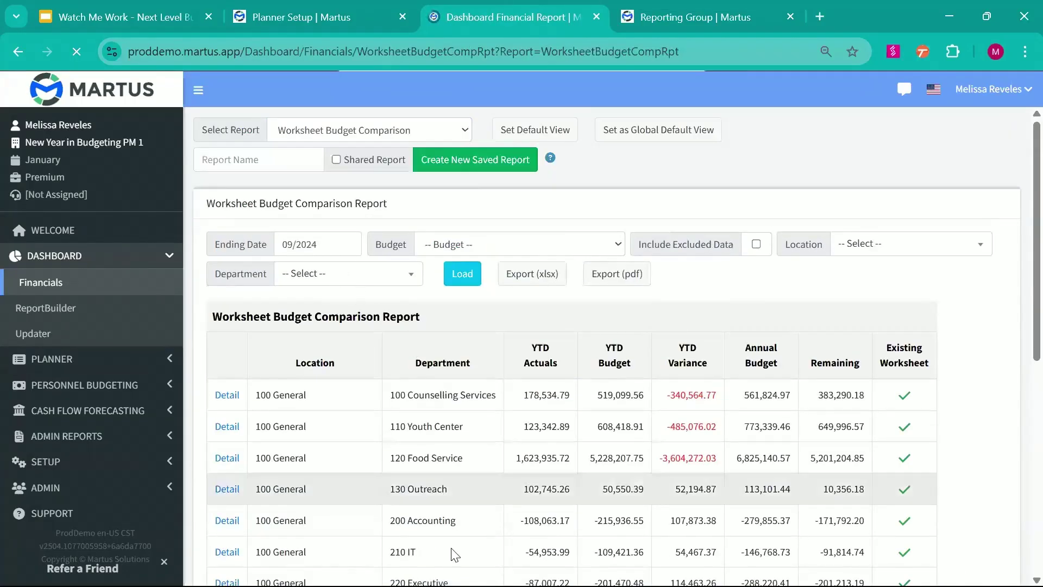
{"action": "scroll", "coordinate": [451, 548], "scroll_direction": "down", "scroll_amount": 5}
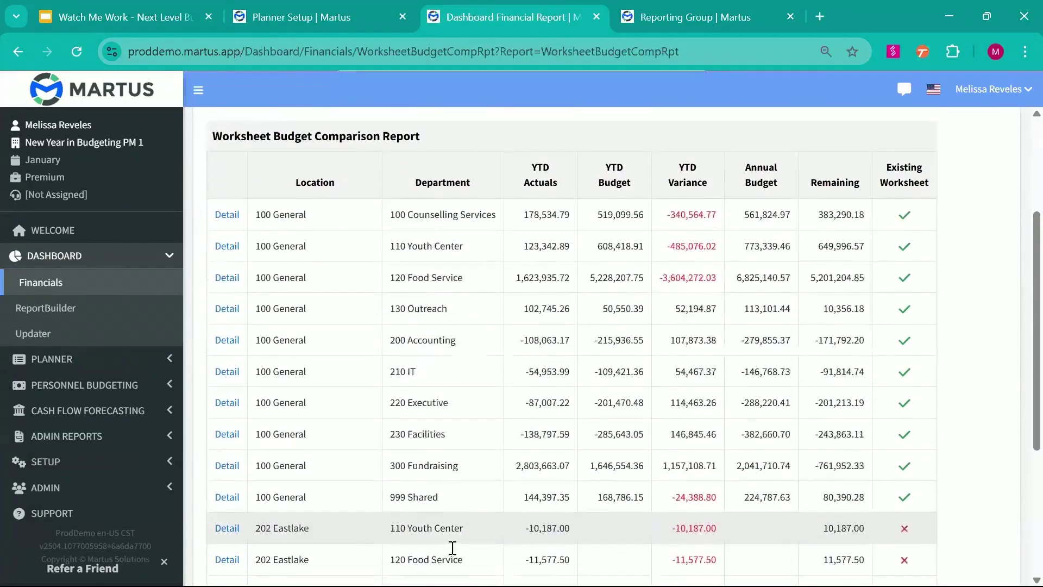
{"action": "scroll", "coordinate": [453, 548], "scroll_direction": "down", "scroll_amount": 3}
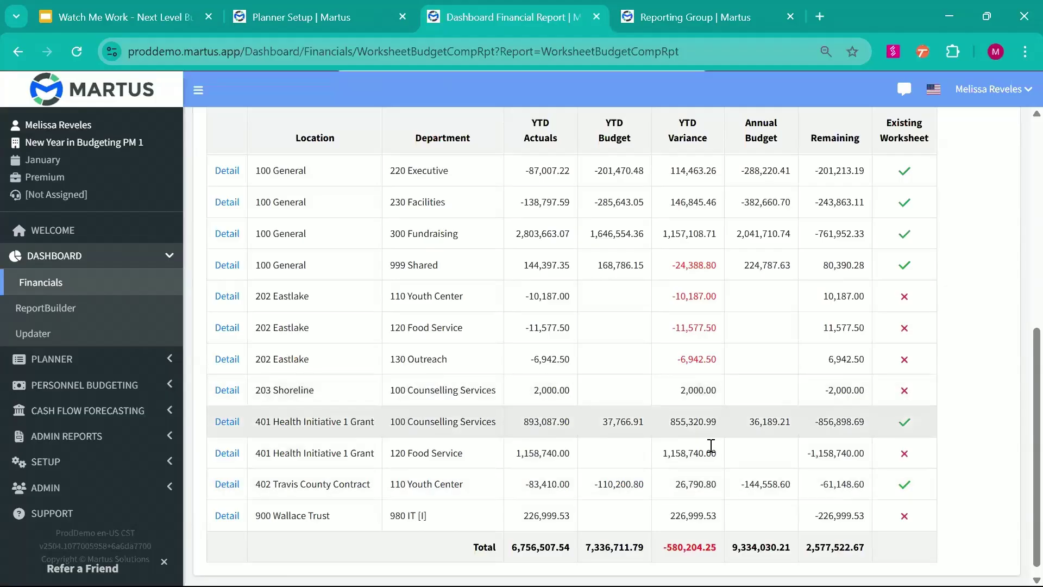
{"action": "scroll", "coordinate": [711, 446], "scroll_direction": "down", "scroll_amount": 1}
{"action": "scroll", "coordinate": [710, 445], "scroll_direction": "up", "scroll_amount": 5}
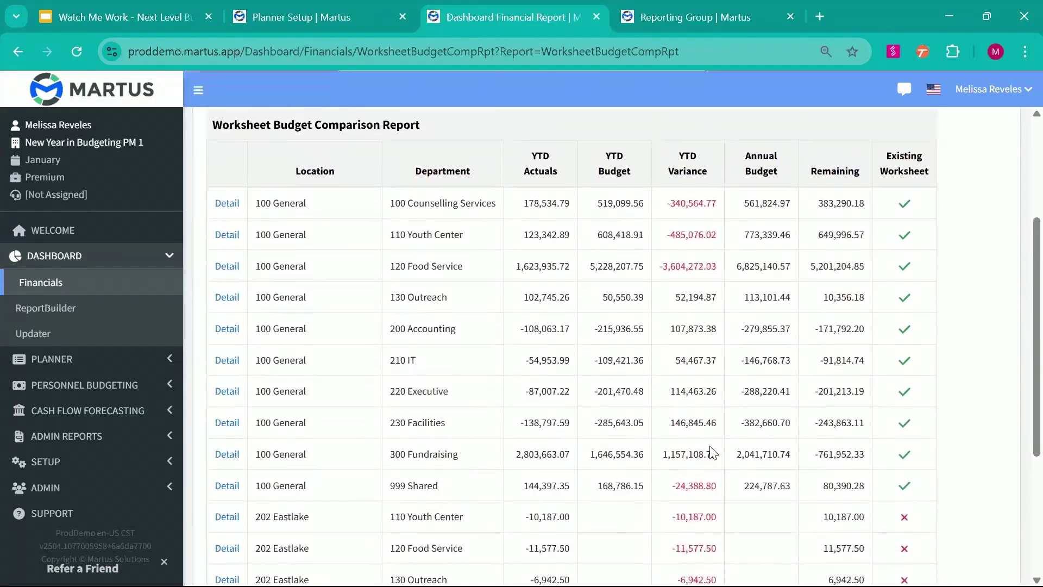
Turn off limiting to worksheets existing in the source budget, name the new budget "Q4 Updated Forecast" and create it
{"action": "left_click", "coordinate": [326, 16]}
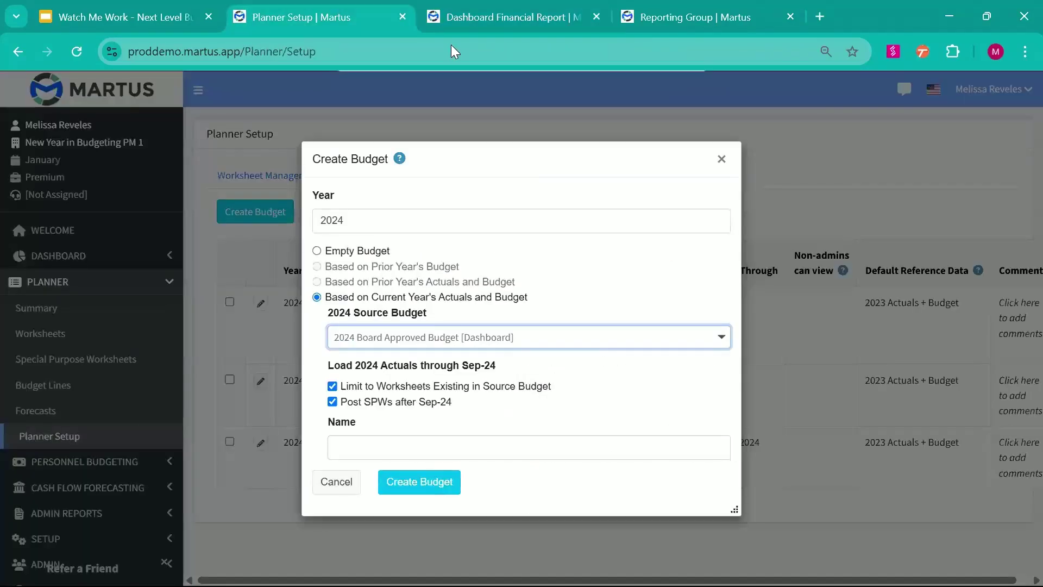
{"action": "left_click", "coordinate": [492, 386]}
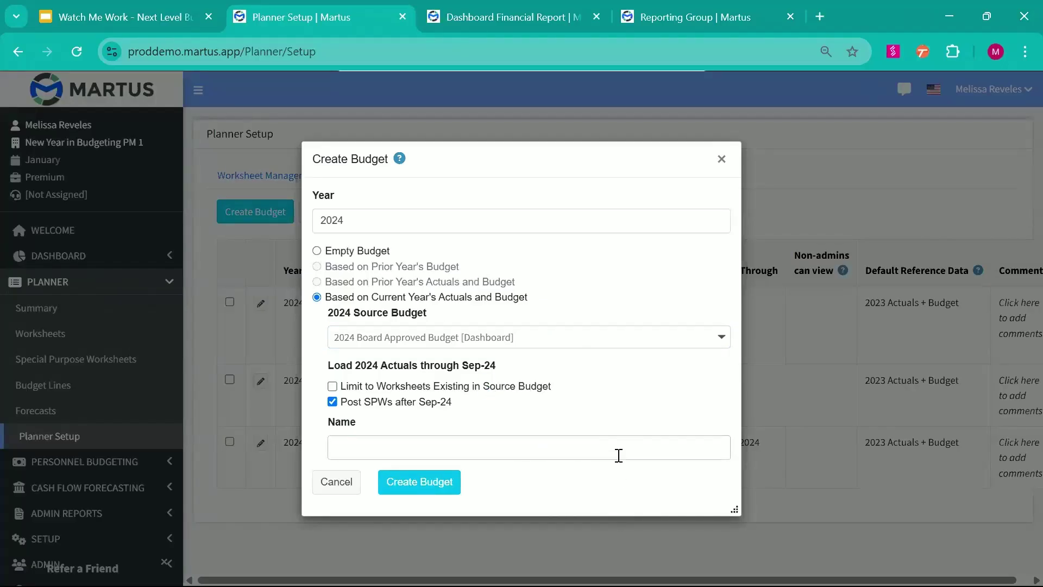
{"action": "type", "text": "Q4 Updated Forecast"}
{"action": "left_click", "coordinate": [441, 487]}
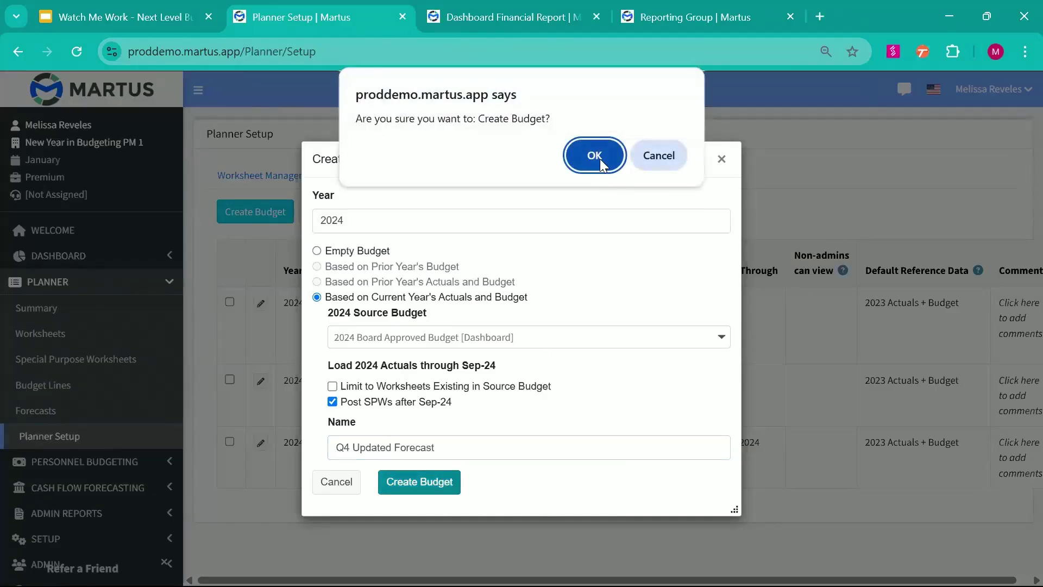
{"action": "left_click", "coordinate": [598, 158]}
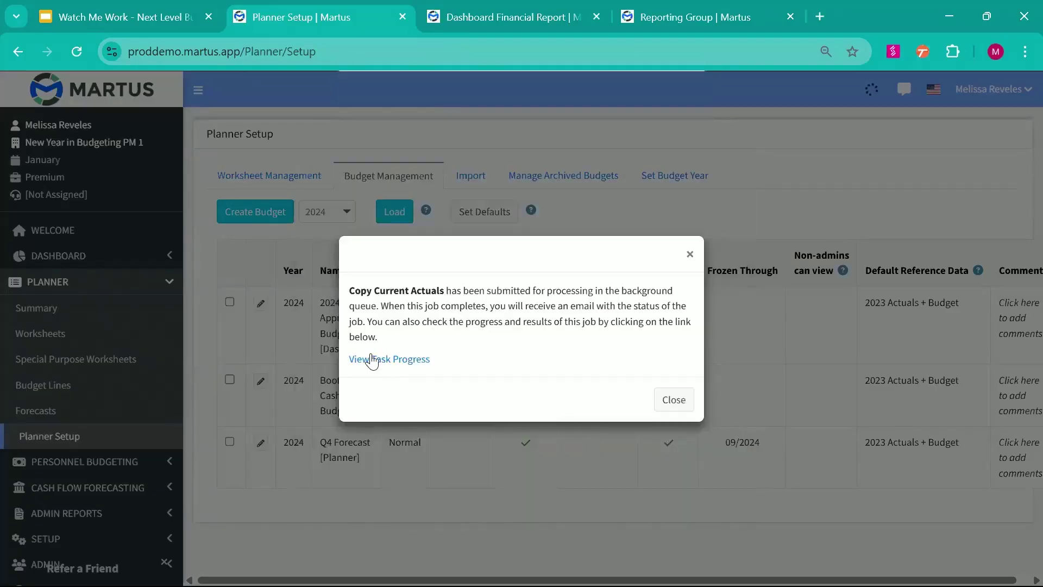
View the budget creation task's progress, refresh the Updater Task Queue and read the log entry for Q4 Updated Forecast
{"action": "left_click", "coordinate": [383, 360]}
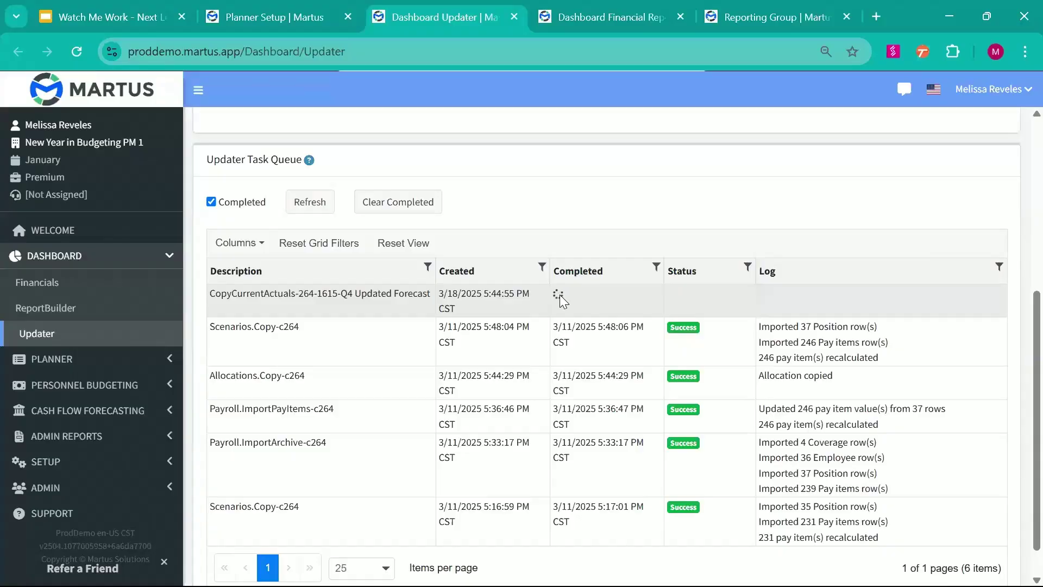
{"action": "left_click", "coordinate": [300, 202]}
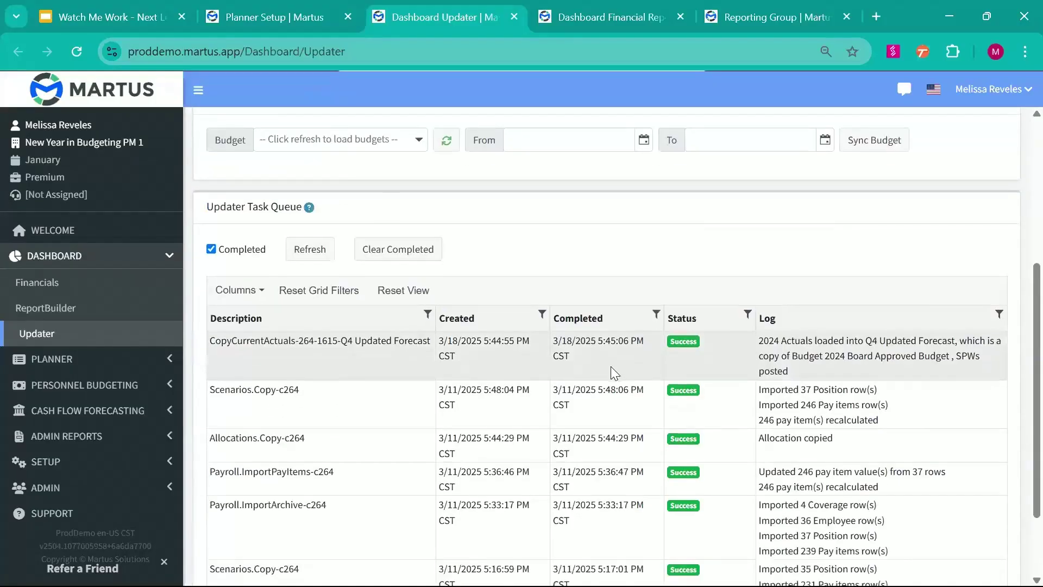
{"action": "triple_click", "coordinate": [804, 352]}
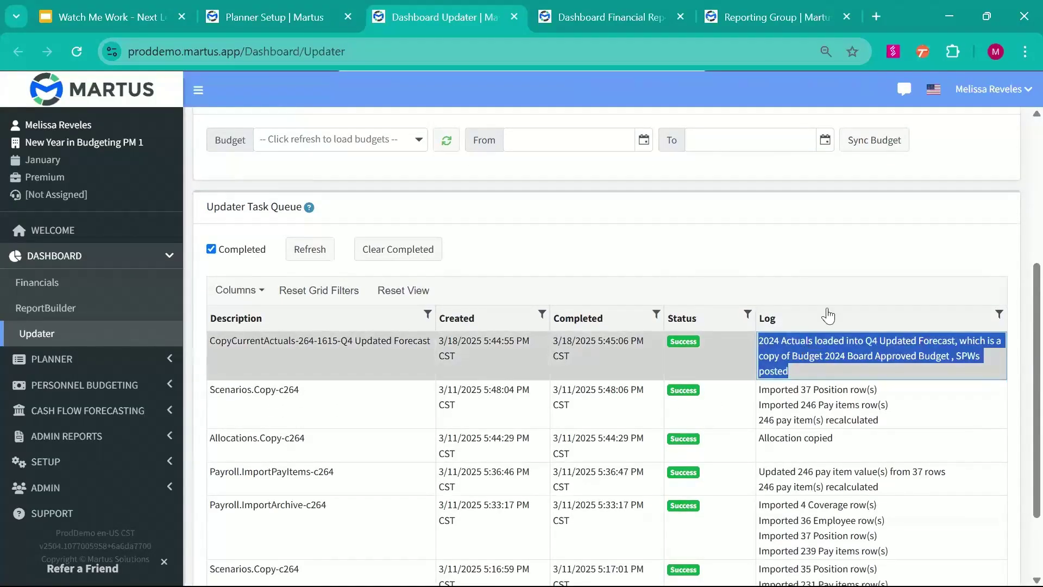
{"action": "left_click", "coordinate": [793, 187]}
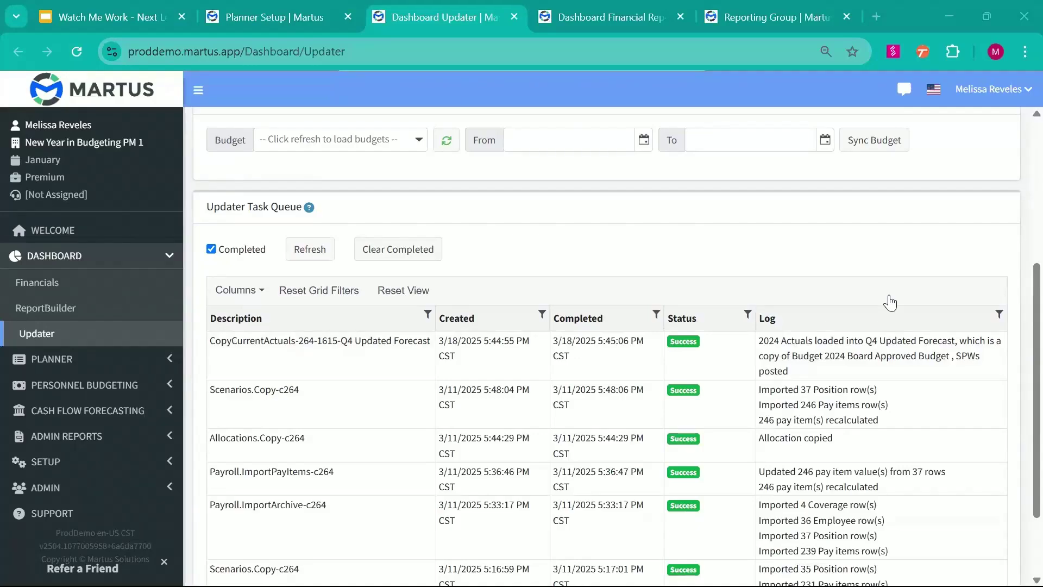
{"action": "left_click", "coordinate": [954, 359]}
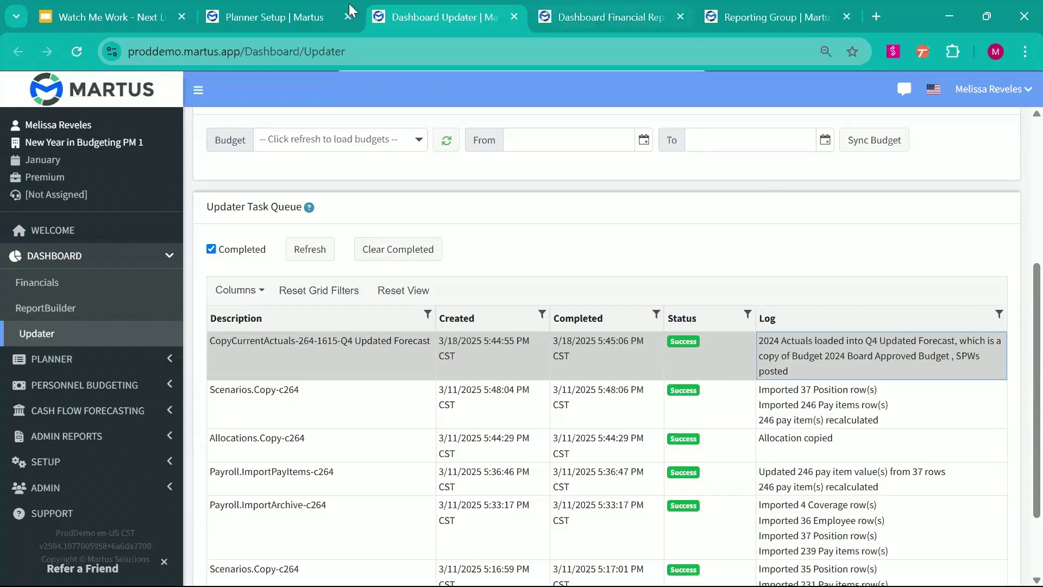
Look over the new 2024 budget options based on the current year's actuals, including posting SPWs after Sep-24, and cancel without creating
{"action": "left_click", "coordinate": [303, 16]}
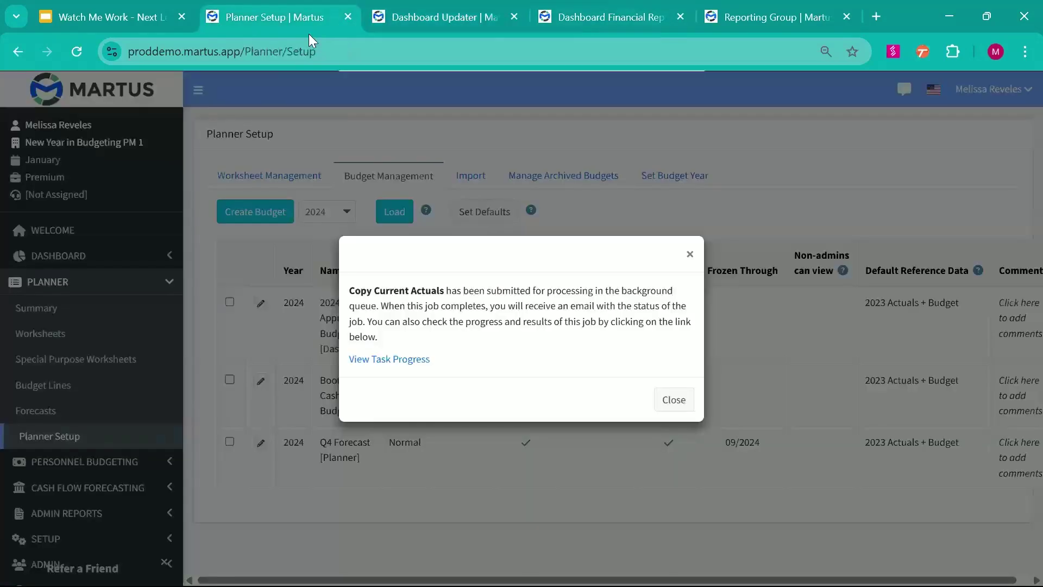
{"action": "left_click", "coordinate": [673, 400]}
{"action": "left_click", "coordinate": [259, 218]}
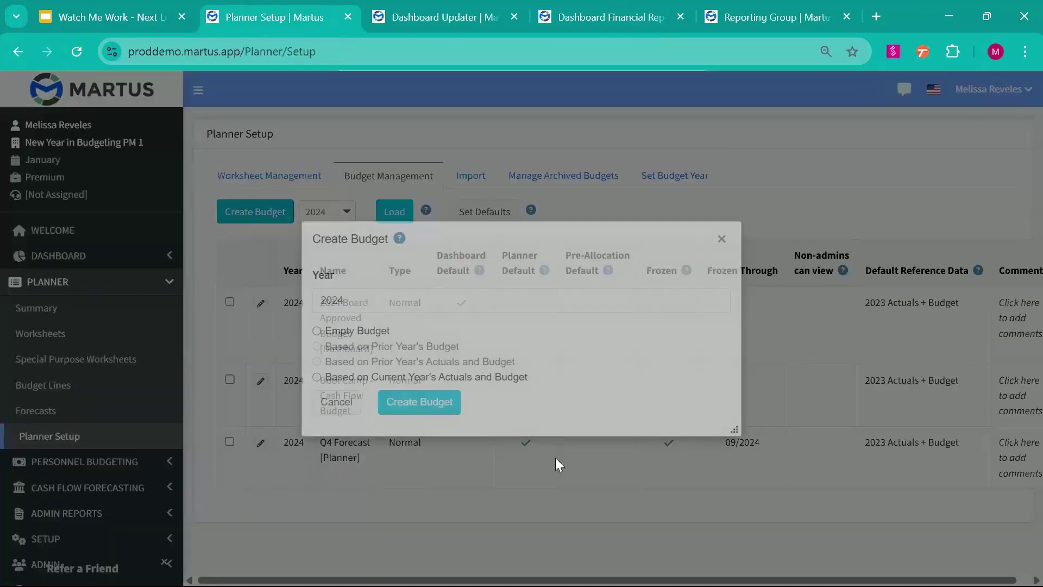
{"action": "left_click", "coordinate": [364, 379]}
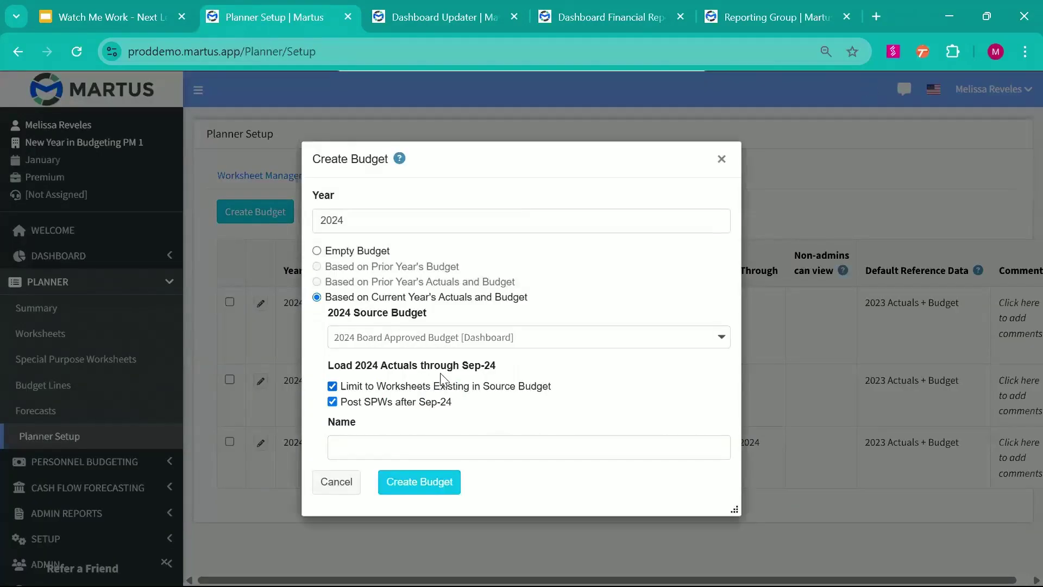
{"action": "left_click", "coordinate": [403, 403]}
{"action": "left_click", "coordinate": [339, 484]}
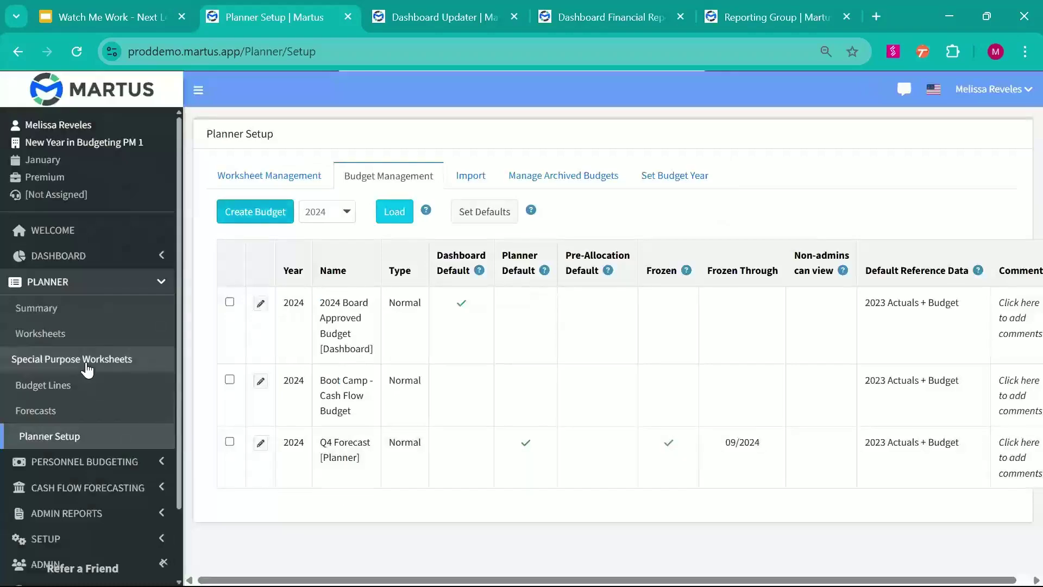
Open the Special Purpose Worksheets page and look over the 2025 worksheets and the option to post all templates and SPWs
{"action": "left_click", "coordinate": [86, 360]}
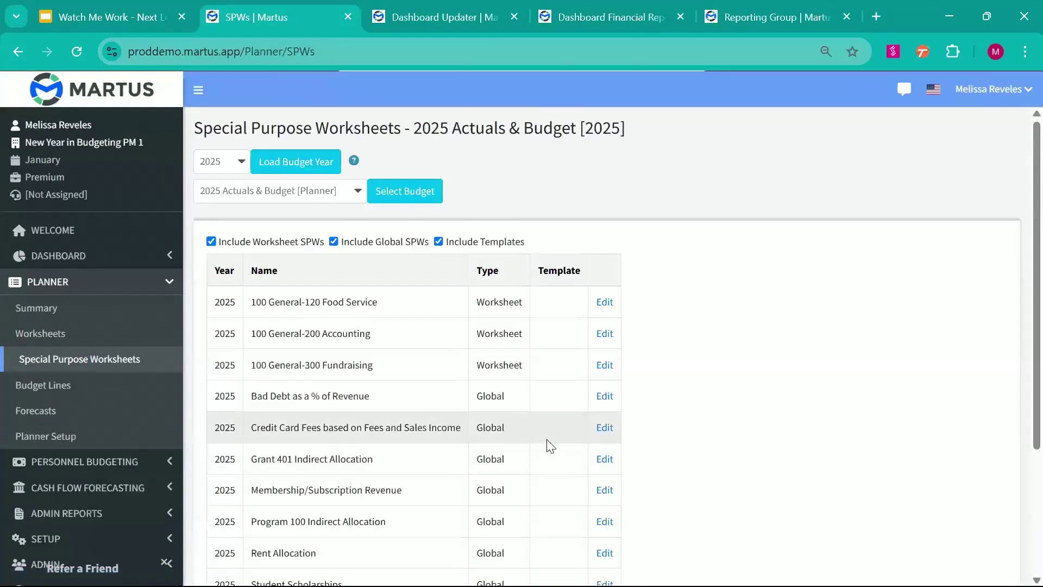
{"action": "scroll", "coordinate": [545, 445], "scroll_direction": "down", "scroll_amount": 3}
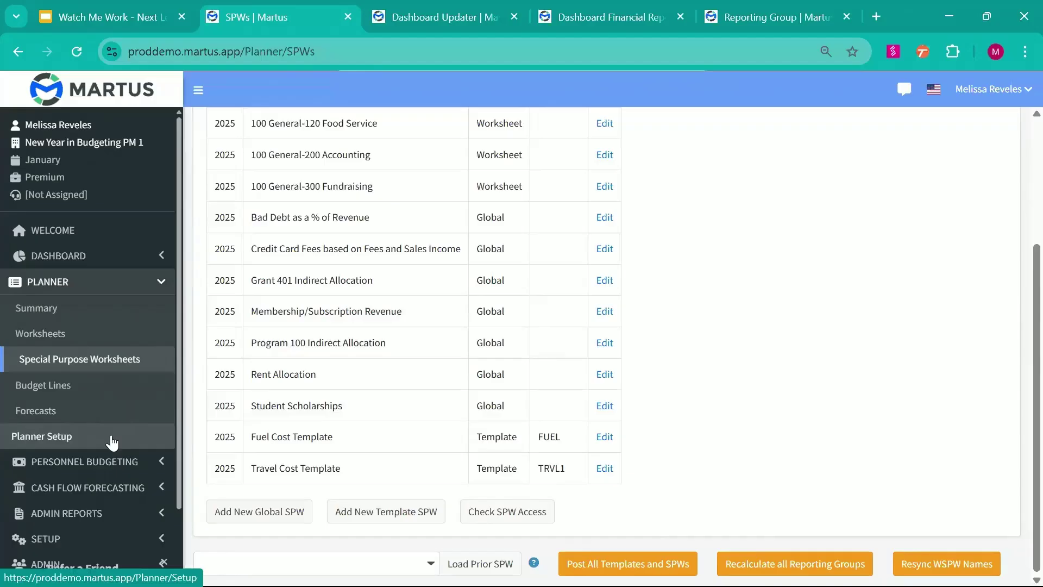
Return to the planner setup and load the list of 2024 budgets again
{"action": "left_click", "coordinate": [75, 438]}
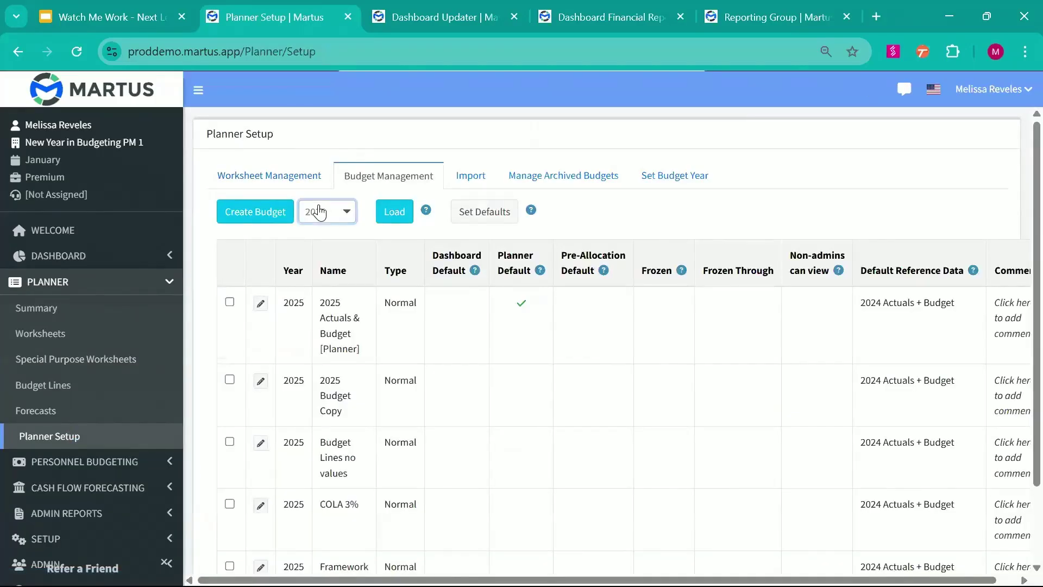
{"action": "left_click", "coordinate": [319, 212]}
{"action": "left_click", "coordinate": [326, 286]}
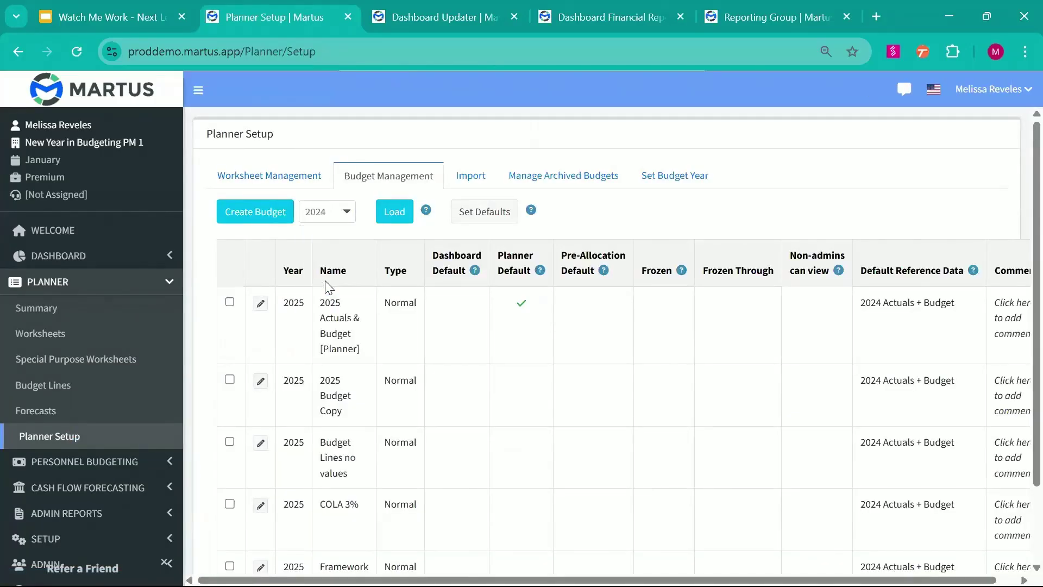
{"action": "left_click", "coordinate": [391, 212]}
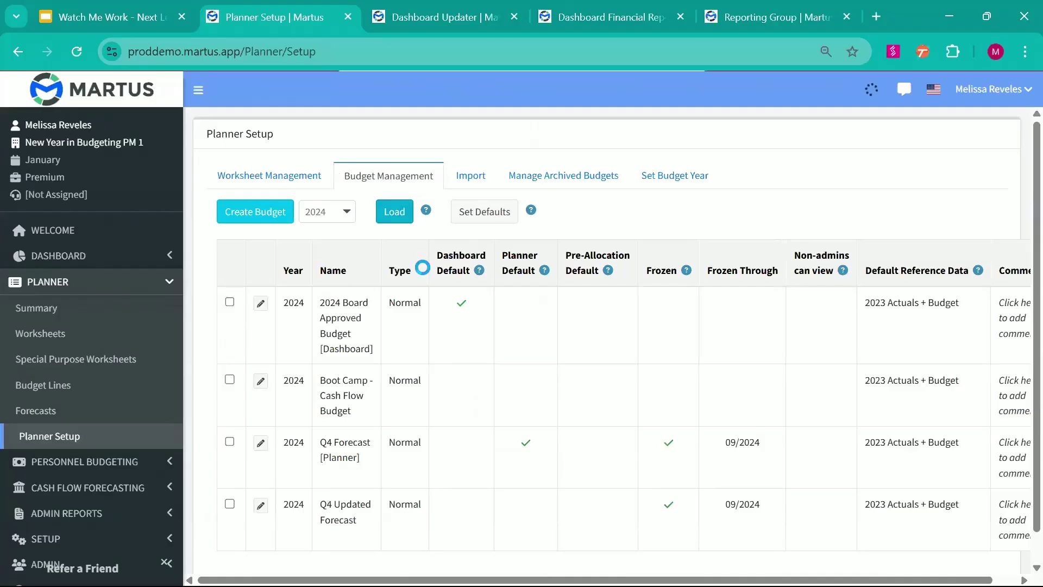
Set the Q4 Updated Forecast as the 2024 planner budget and unlock all of its worksheets
{"action": "scroll", "coordinate": [692, 461], "scroll_direction": "down", "scroll_amount": 1}
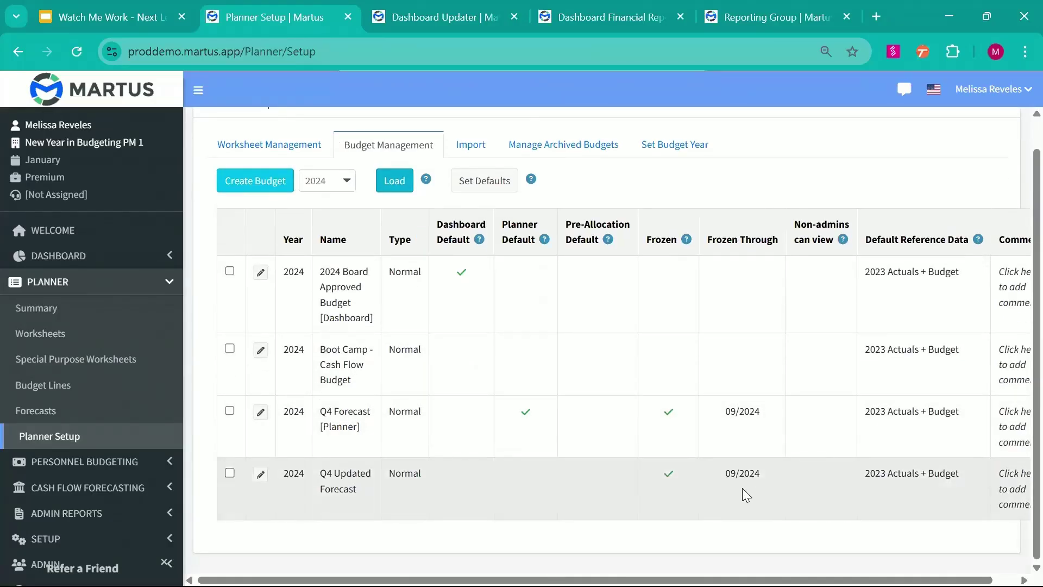
{"action": "double_click", "coordinate": [746, 474]}
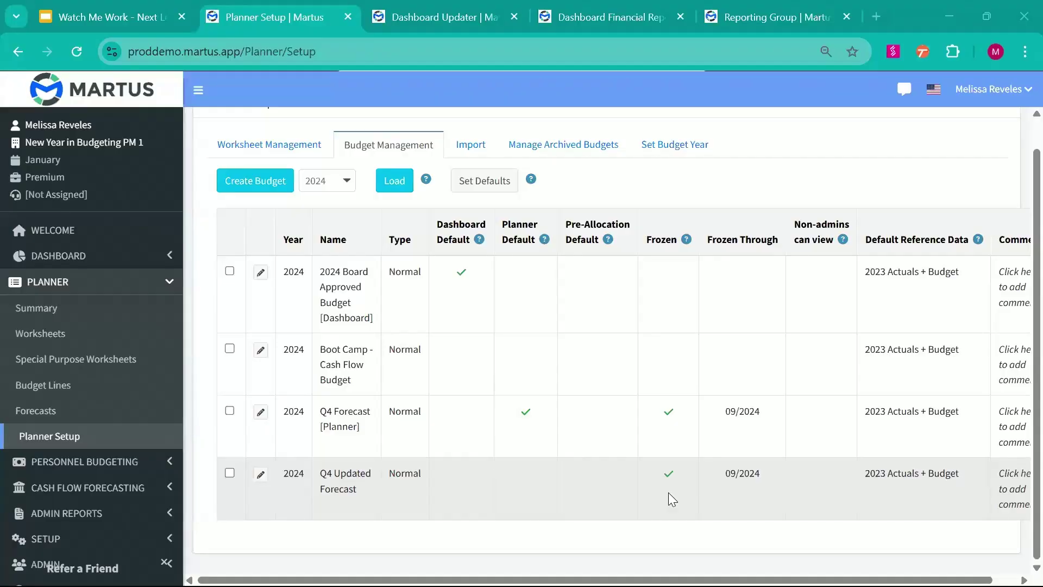
{"action": "left_click", "coordinate": [229, 473]}
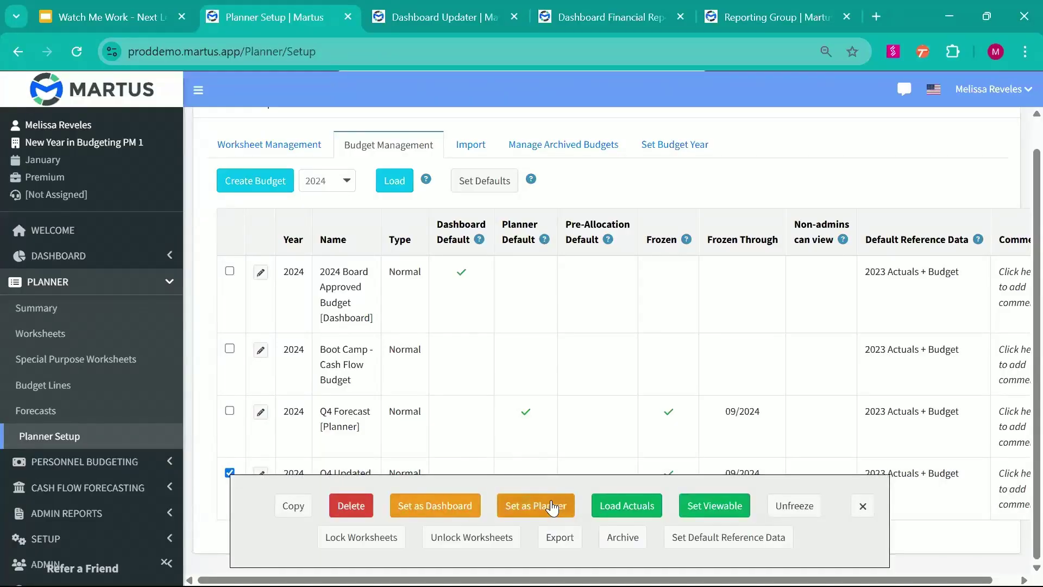
{"action": "left_click", "coordinate": [552, 507]}
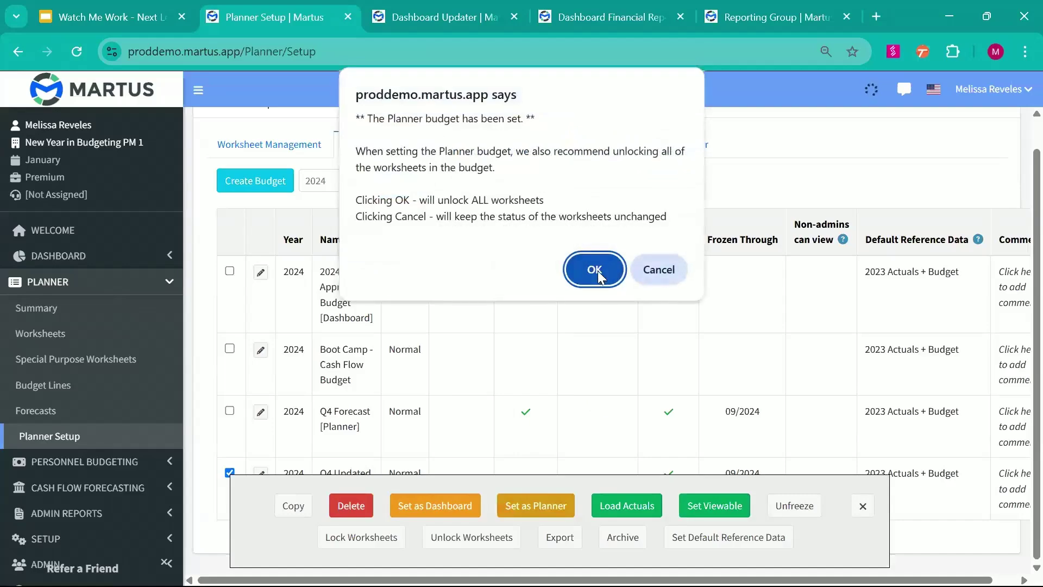
{"action": "left_click", "coordinate": [598, 268]}
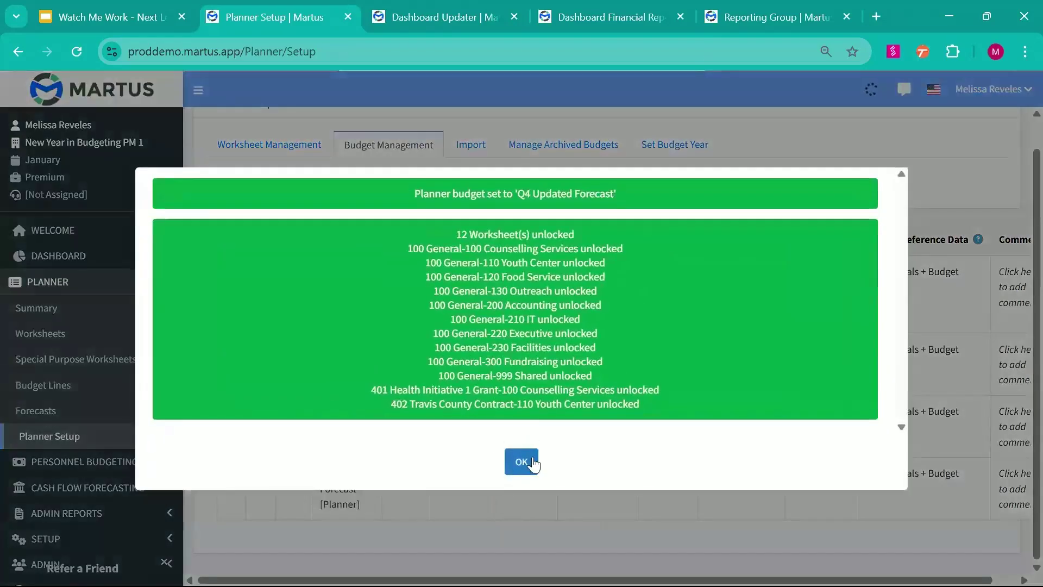
{"action": "left_click", "coordinate": [522, 452]}
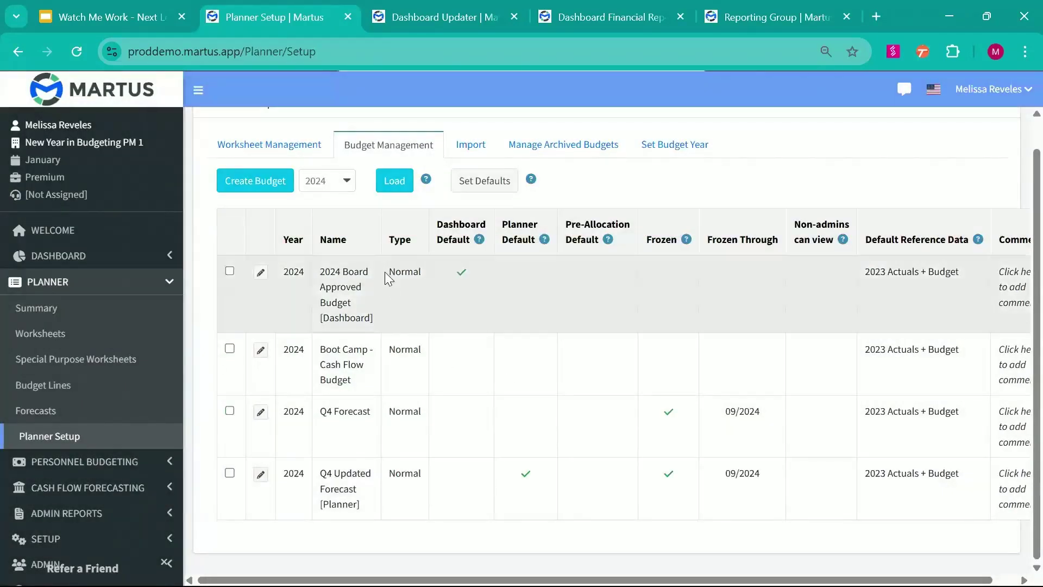
Go to the planner worksheets, close the Dashboard Updater tab and open the 100 General, 100 Counselling Services worksheet in its own tab
{"action": "left_click", "coordinate": [75, 256]}
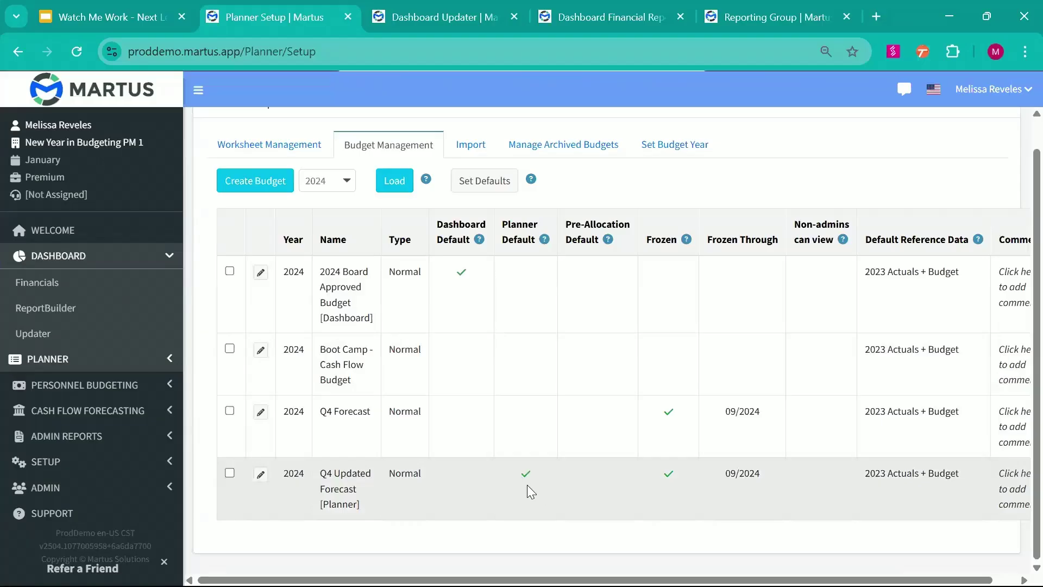
{"action": "left_click", "coordinate": [100, 359]}
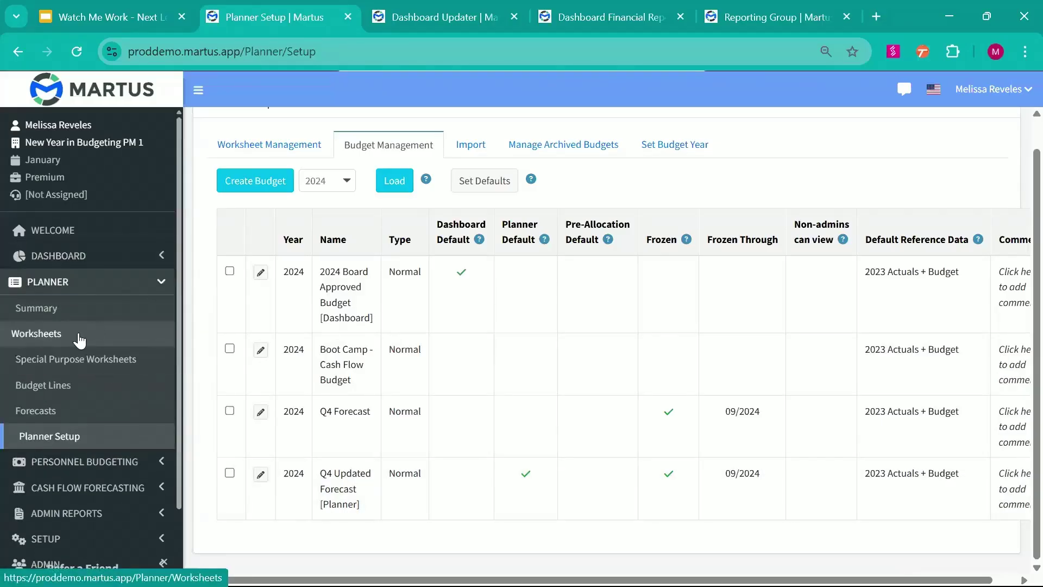
{"action": "left_click", "coordinate": [22, 335]}
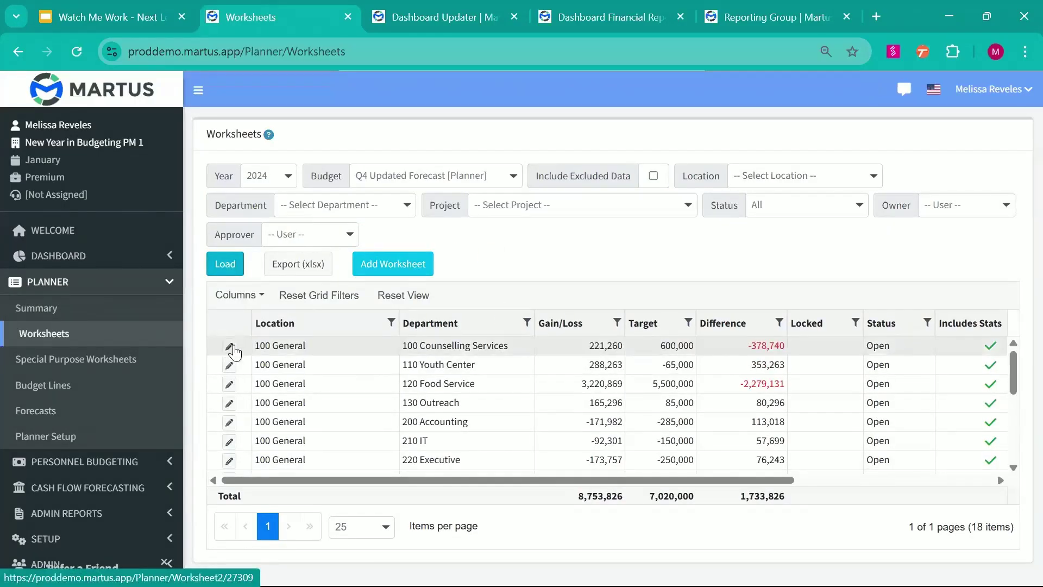
{"action": "left_click", "coordinate": [229, 348], "text": "ctrl"}
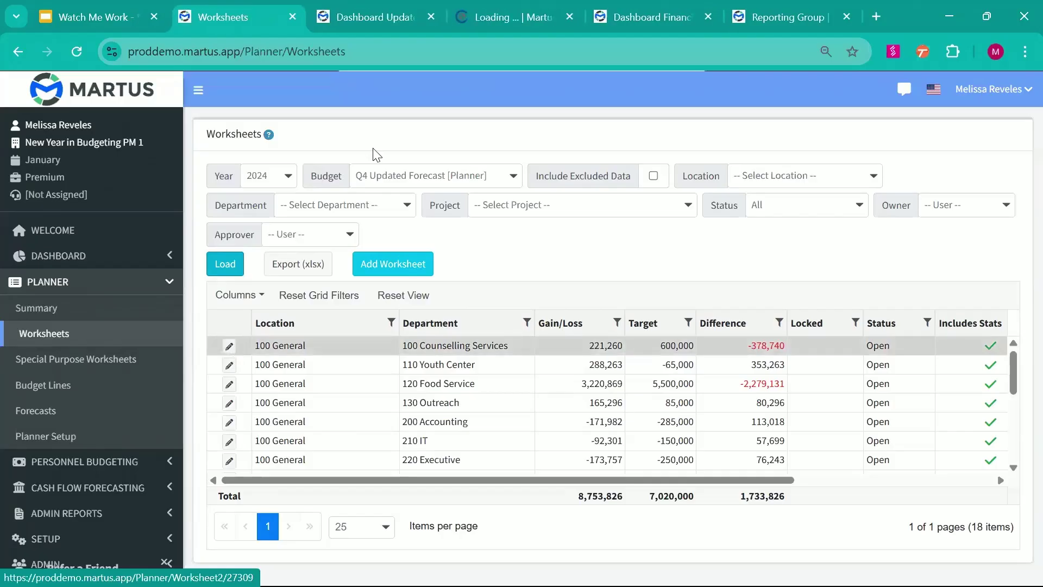
{"action": "left_click", "coordinate": [433, 16]}
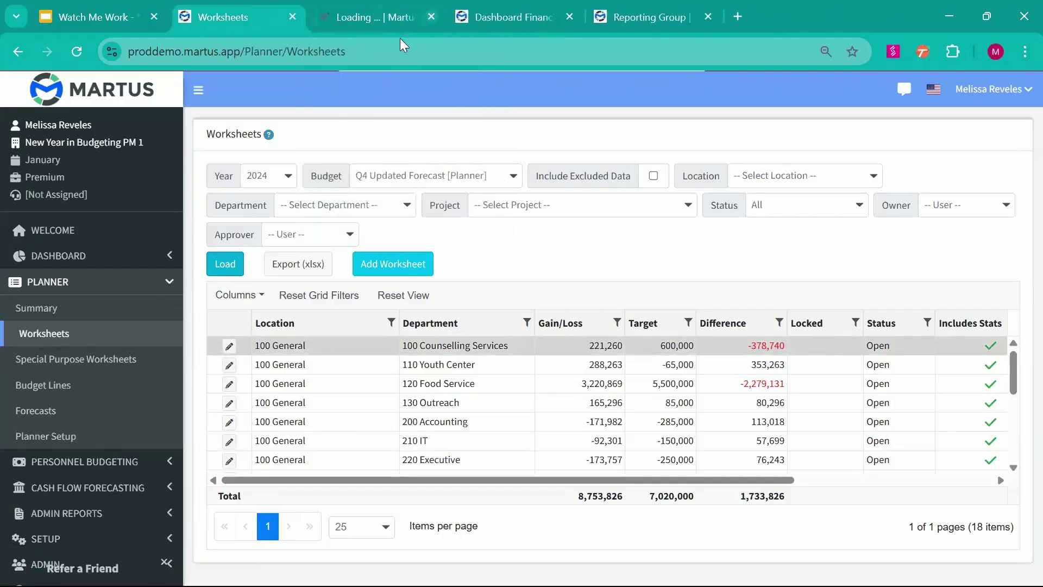
{"action": "left_click", "coordinate": [371, 14]}
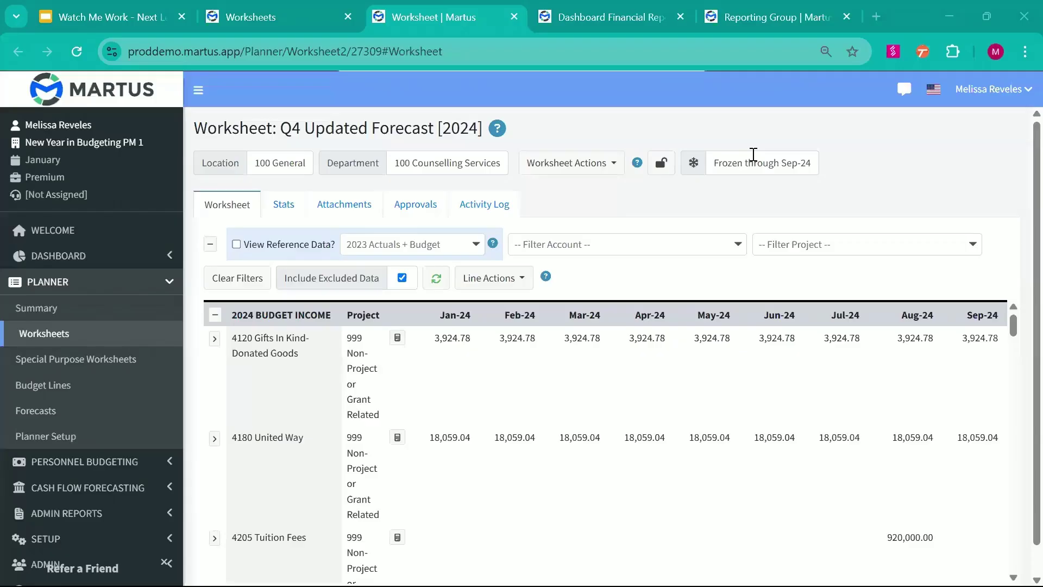
Check the editable Oct-24 to Dec-24 amounts of the 4120 Gifts In Kind-Donated Goods line and leave editing without changes
{"action": "scroll", "coordinate": [751, 390], "scroll_direction": "right", "scroll_amount": 5}
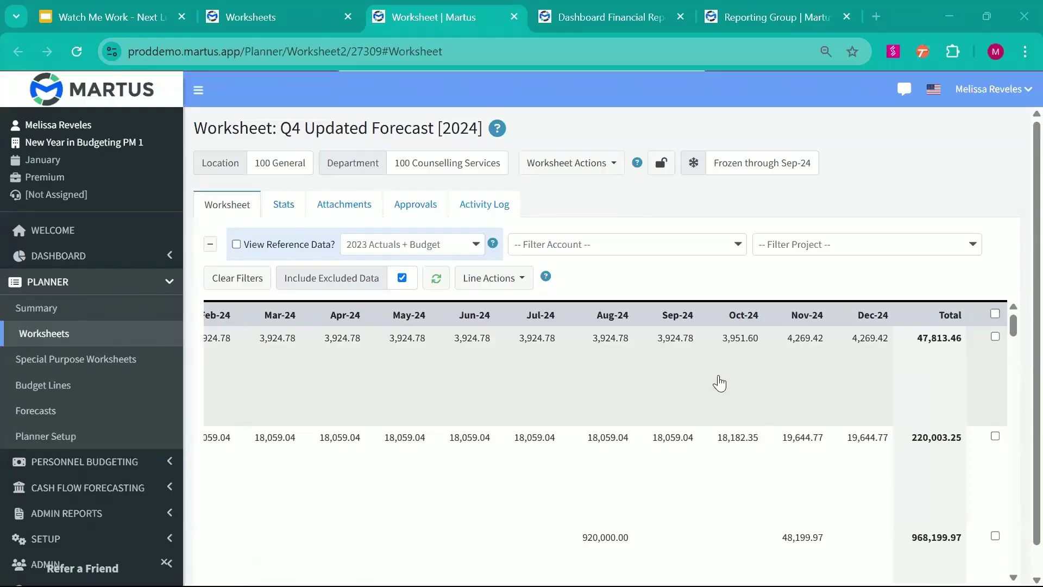
{"action": "left_click", "coordinate": [733, 379]}
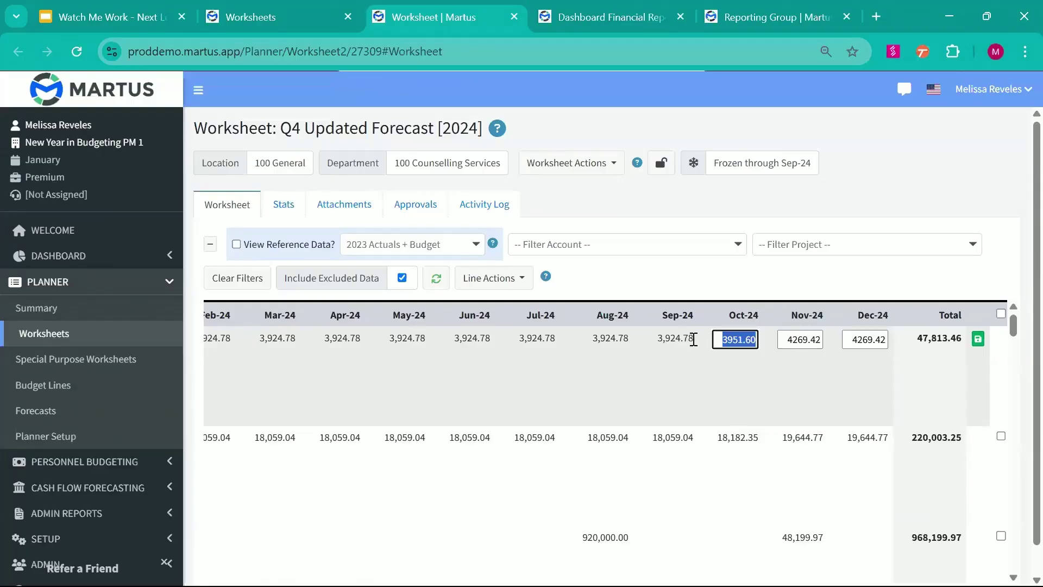
{"action": "left_click", "coordinate": [810, 342]}
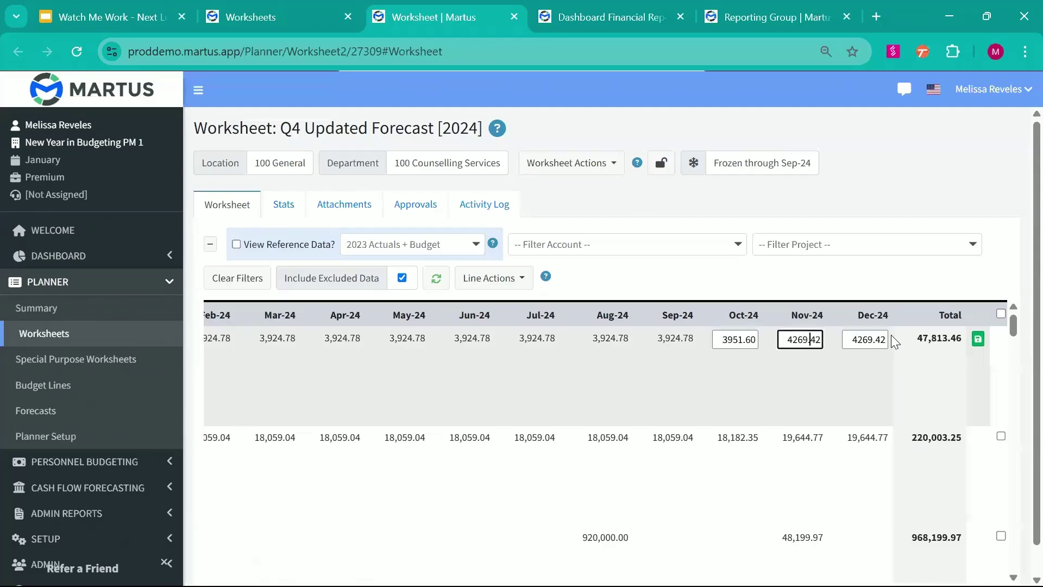
{"action": "left_click", "coordinate": [866, 337]}
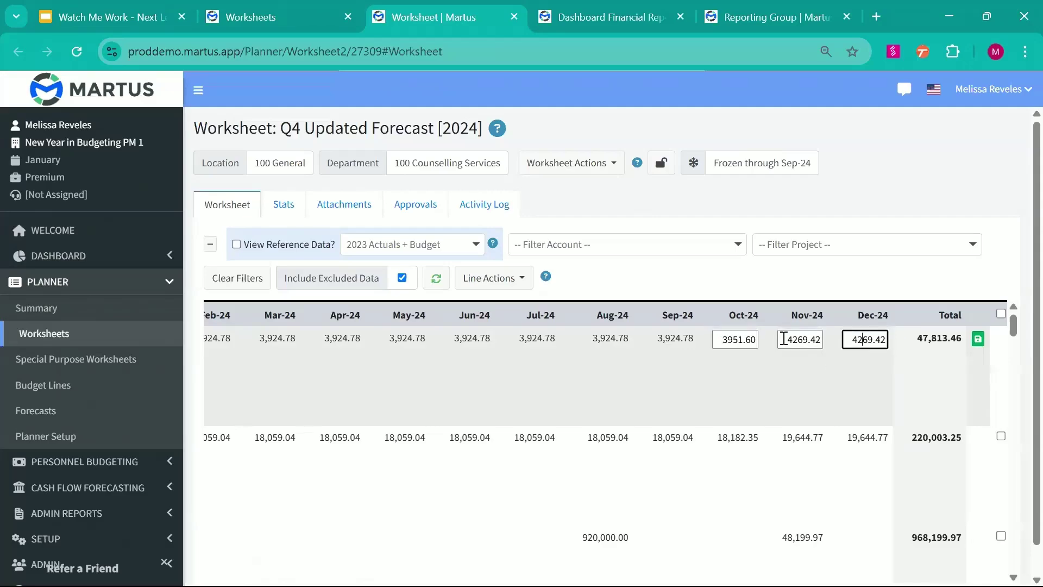
{"action": "left_click", "coordinate": [739, 339]}
{"action": "left_click", "coordinate": [801, 337]}
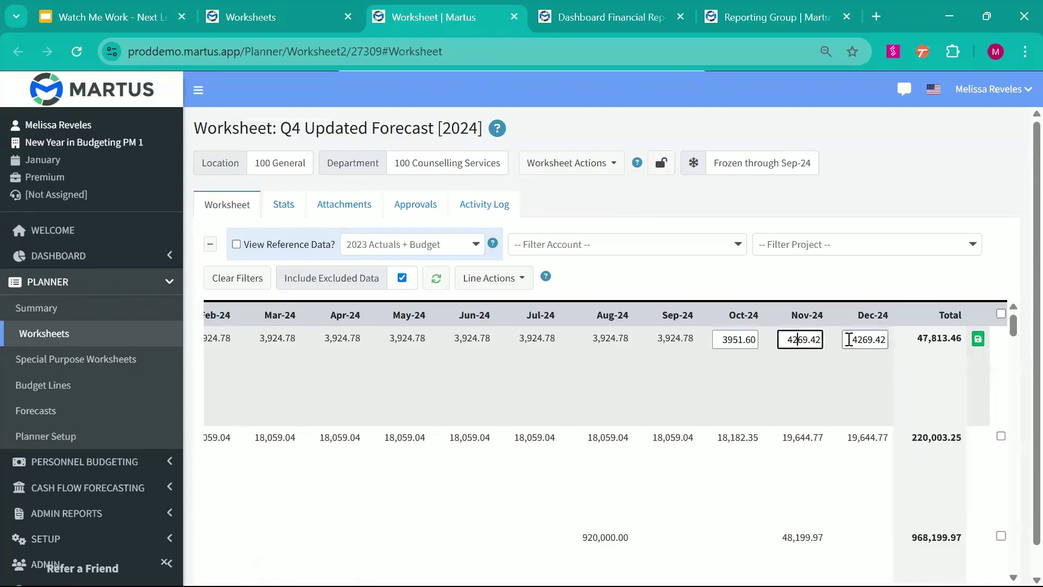
{"action": "scroll", "coordinate": [527, 422], "scroll_direction": "left", "scroll_amount": 10}
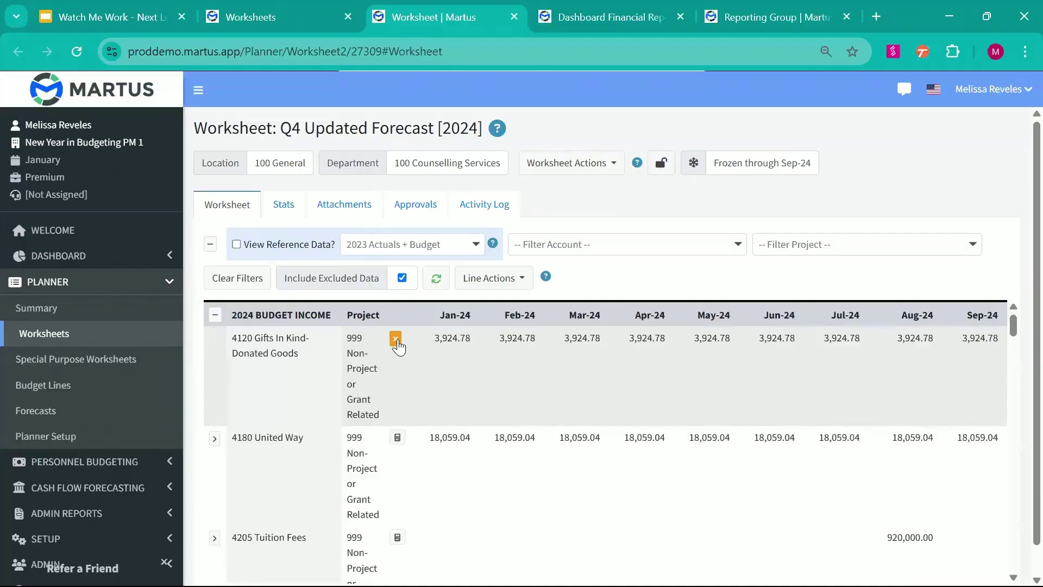
{"action": "left_click", "coordinate": [397, 344]}
Try the Copy Existing Values adjustment with 2024 Actuals as source on the 4120 line and close without saving
{"action": "left_click", "coordinate": [396, 343]}
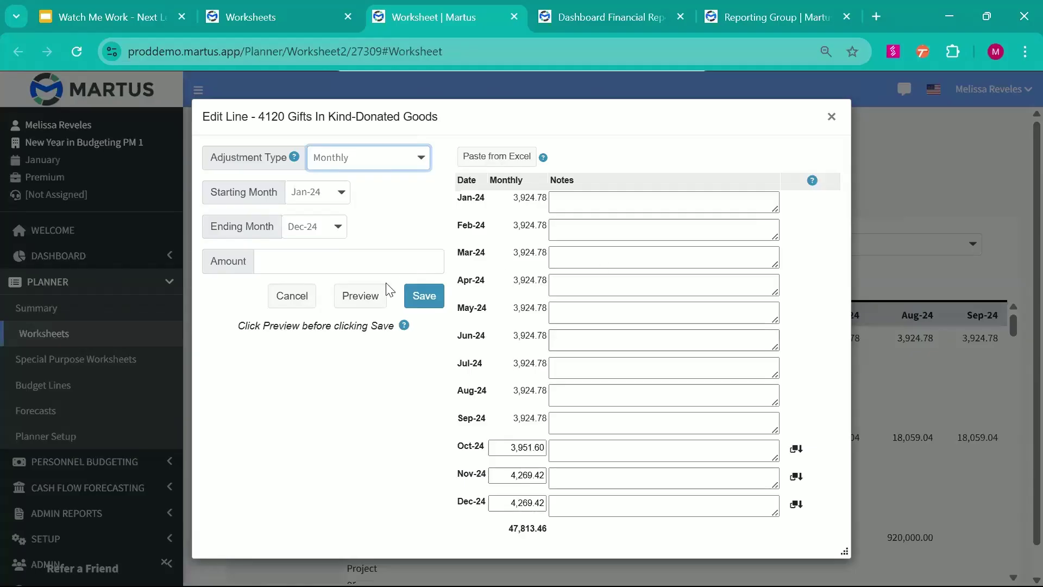
{"action": "left_click", "coordinate": [377, 164]}
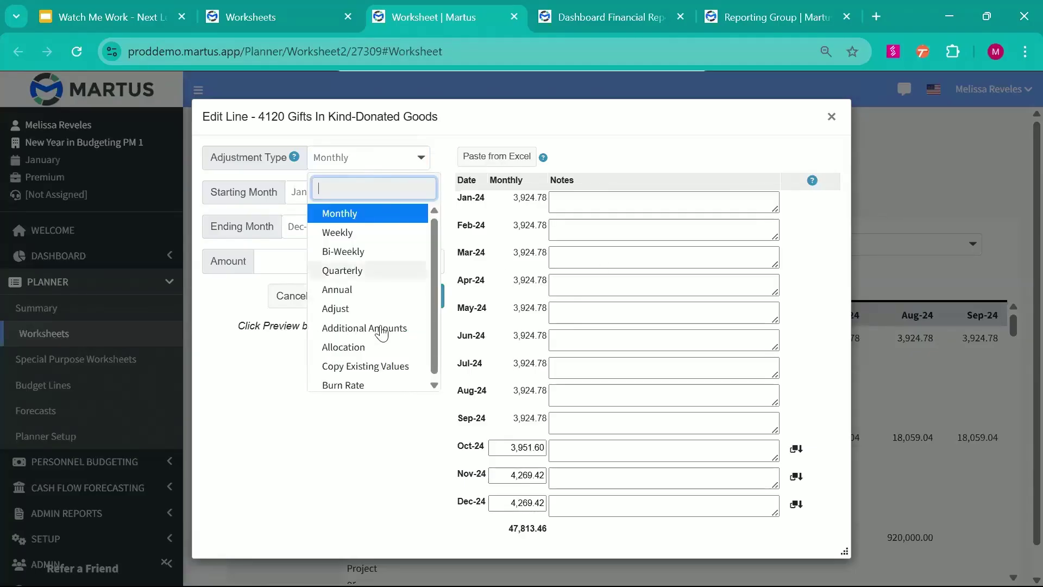
{"action": "left_click", "coordinate": [383, 367]}
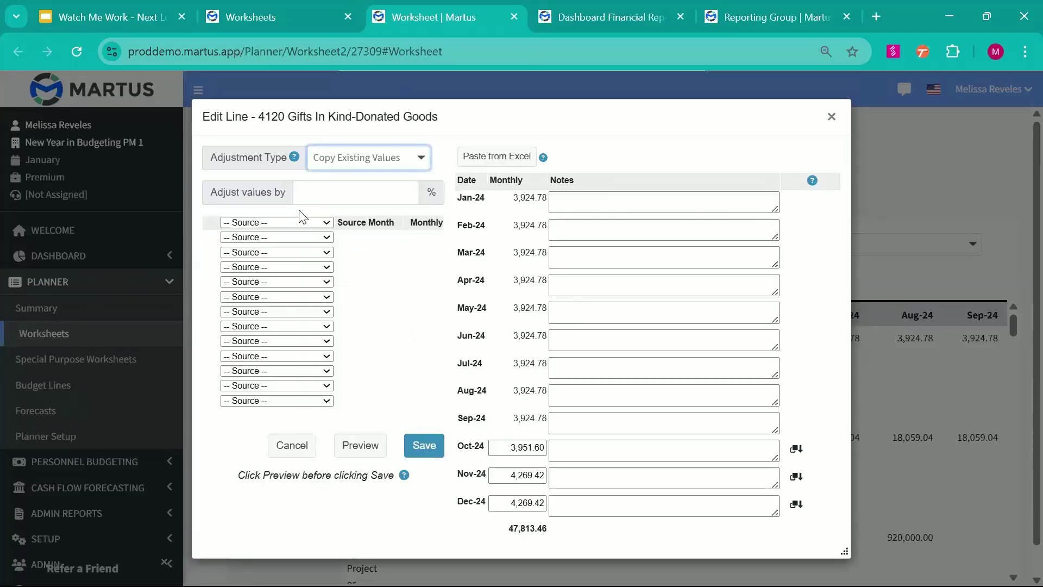
{"action": "left_click", "coordinate": [297, 223]}
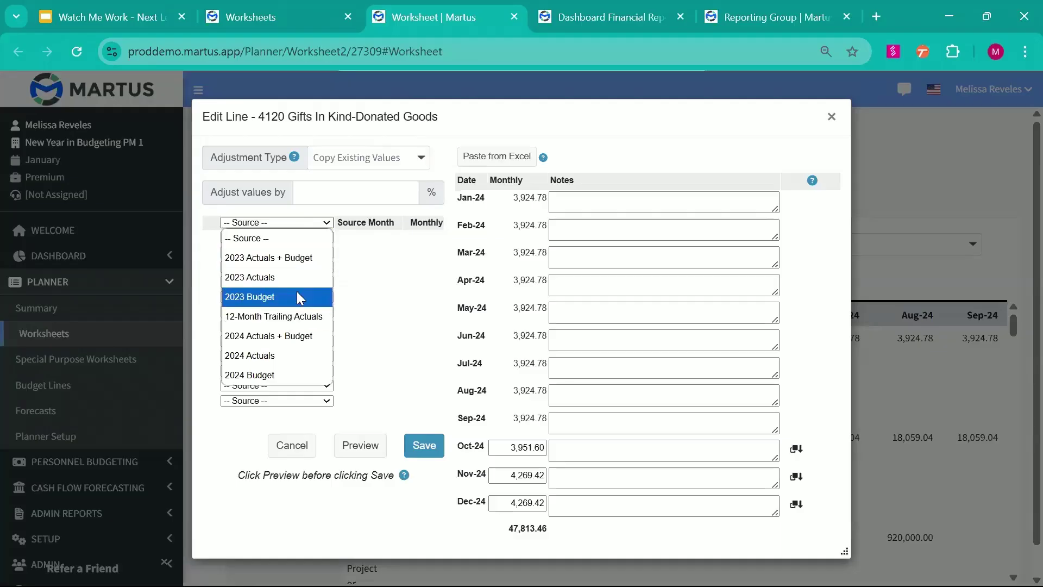
{"action": "left_click", "coordinate": [285, 355]}
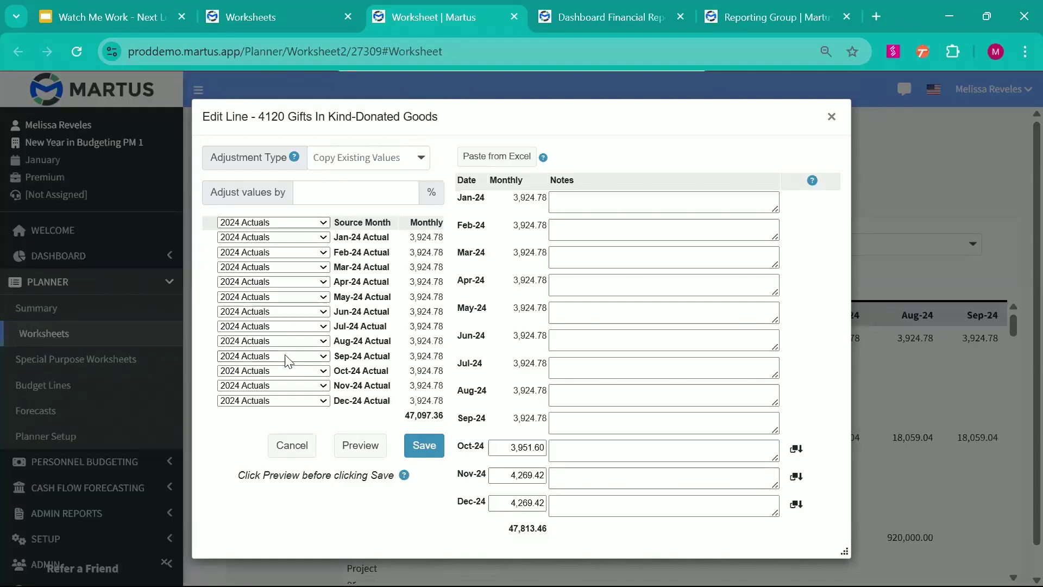
{"action": "double_click", "coordinate": [431, 240]}
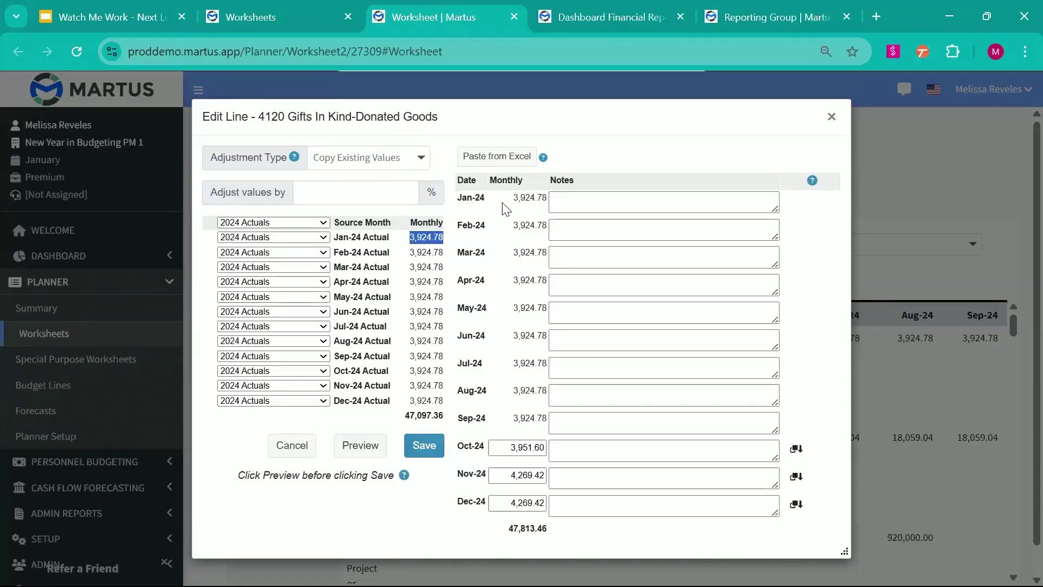
{"action": "left_click", "coordinate": [831, 116]}
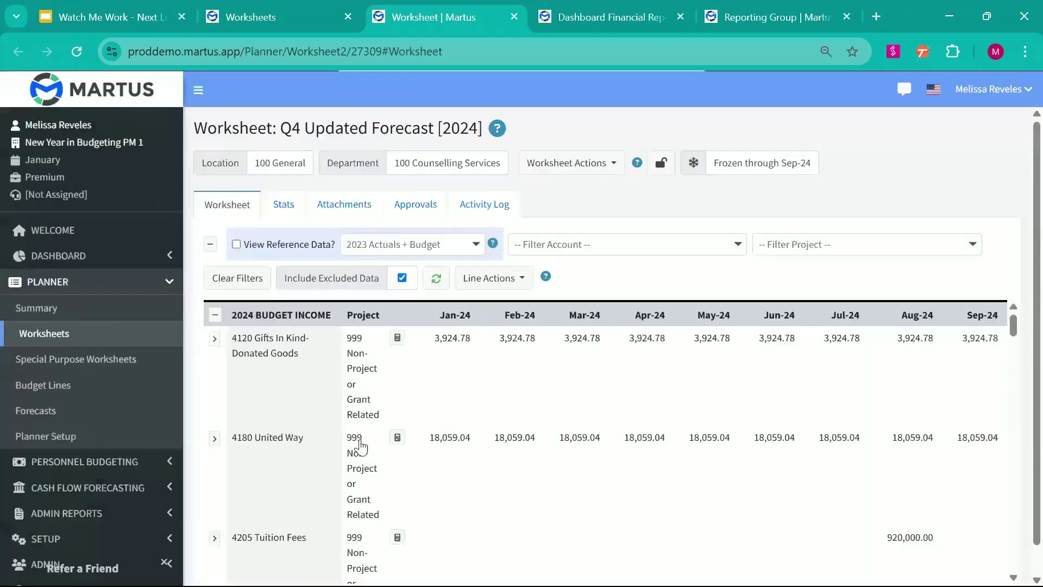
Expand the 4120 line's reference data and compare its actuals and budget rows across all months of 2024
{"action": "left_click", "coordinate": [214, 338]}
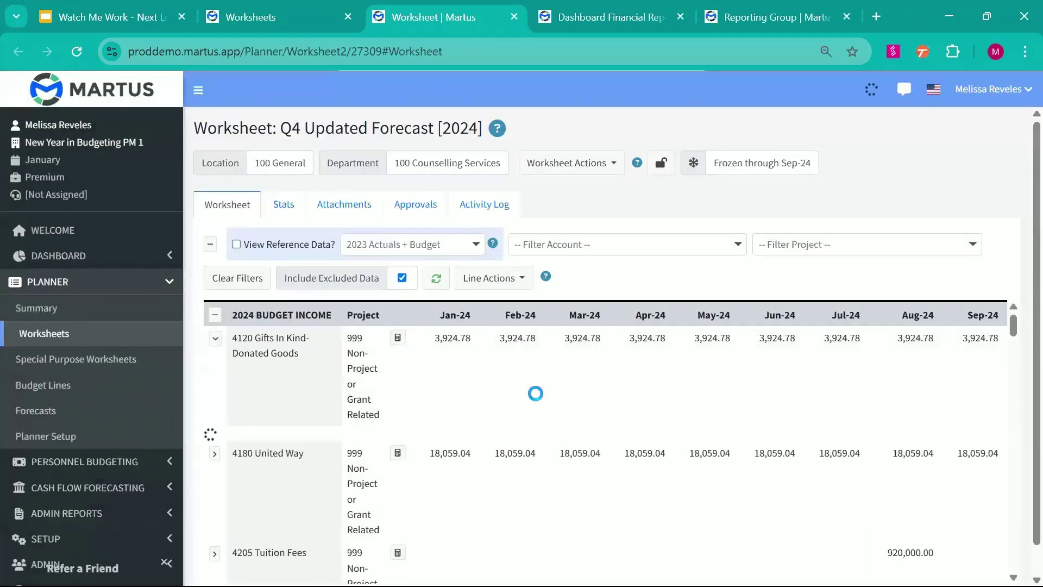
{"action": "scroll", "coordinate": [717, 416], "scroll_direction": "right", "scroll_amount": 2}
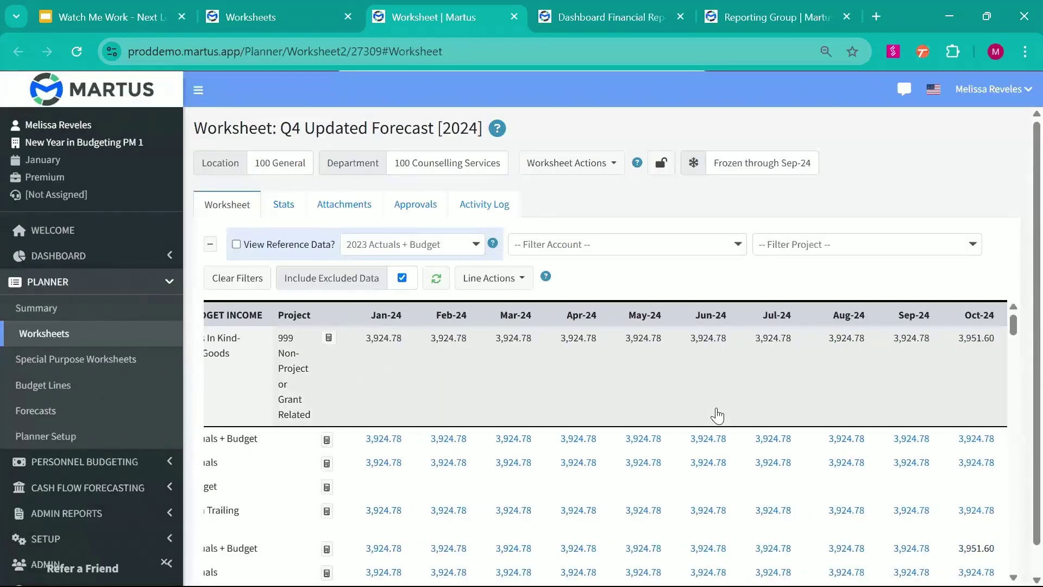
{"action": "scroll", "coordinate": [717, 416], "scroll_direction": "down", "scroll_amount": 5}
{"action": "scroll", "coordinate": [717, 416], "scroll_direction": "up", "scroll_amount": 4}
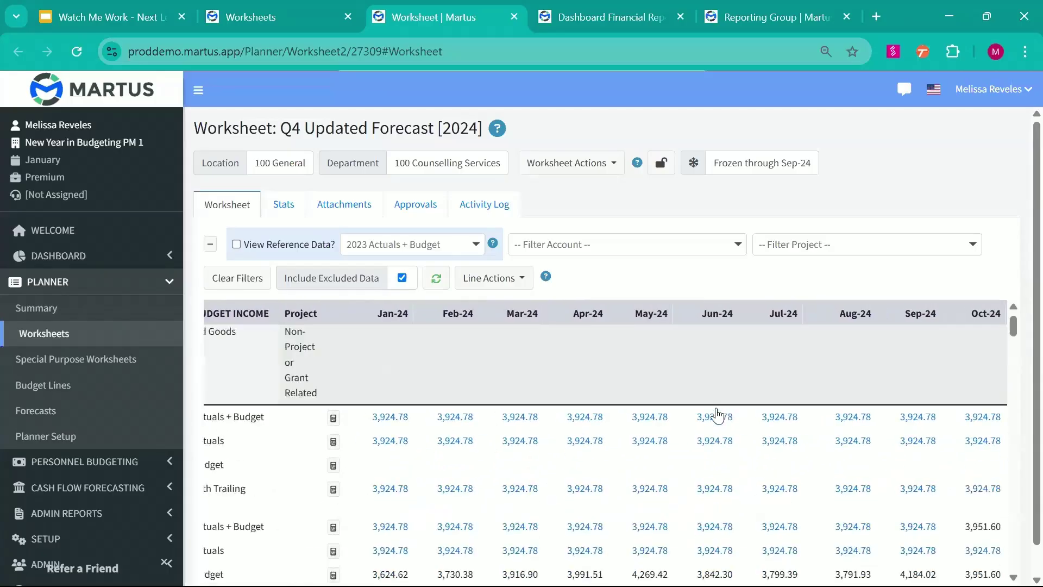
{"action": "scroll", "coordinate": [717, 416], "scroll_direction": "up", "scroll_amount": 1}
{"action": "scroll", "coordinate": [717, 416], "scroll_direction": "left", "scroll_amount": 2}
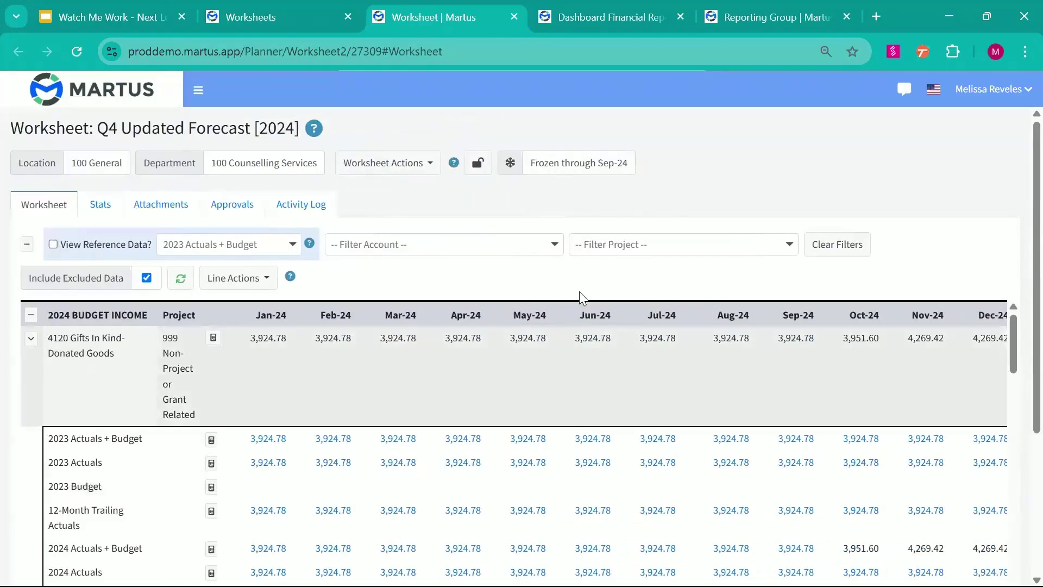
{"action": "key", "text": "ctrl+minus"}
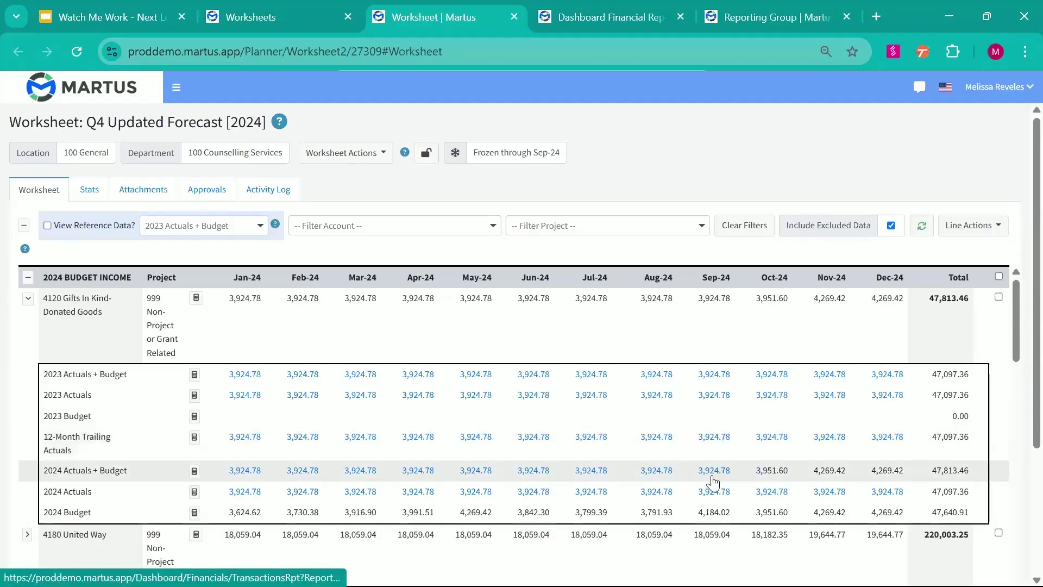
Examine the frozen Sep-24 amount of the 4120 line beside its editable months, leaving the values unchanged
{"action": "left_click", "coordinate": [715, 326]}
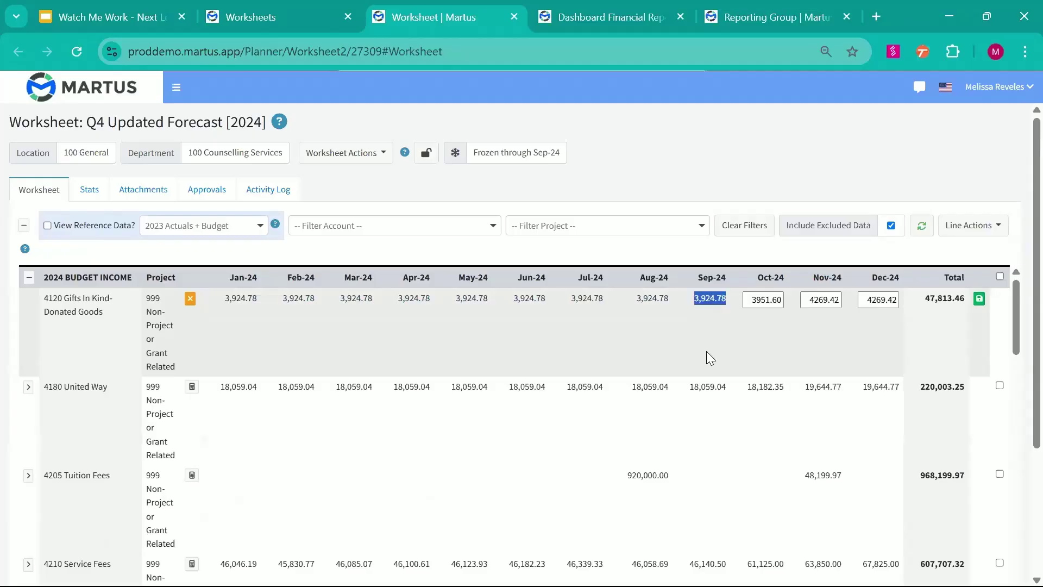
{"action": "double_click", "coordinate": [705, 300]}
{"action": "double_click", "coordinate": [705, 298]}
{"action": "double_click", "coordinate": [709, 301]}
{"action": "left_click", "coordinate": [82, 308]}
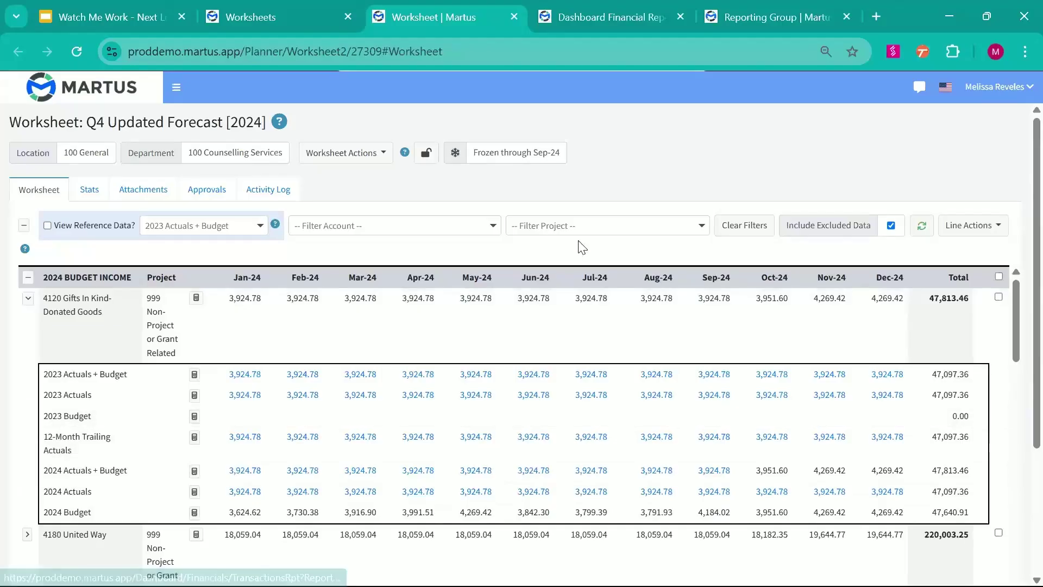
Load the 2024 budgets in Planner Setup's budget management and select Q4 Updated Forecast to review its Load Actuals option
{"action": "left_click", "coordinate": [326, 11]}
{"action": "left_click", "coordinate": [78, 395]}
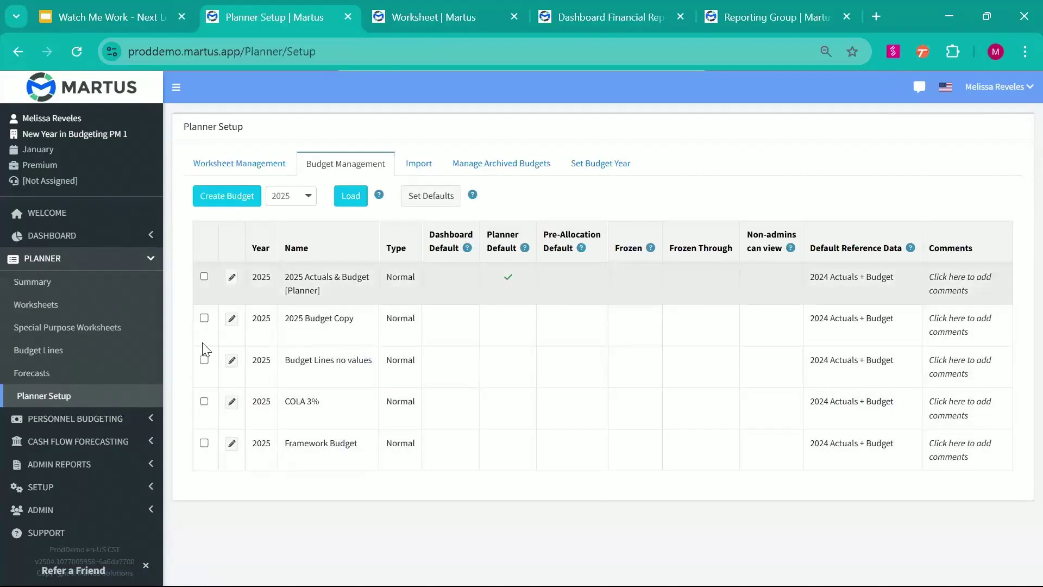
{"action": "left_click", "coordinate": [303, 197]}
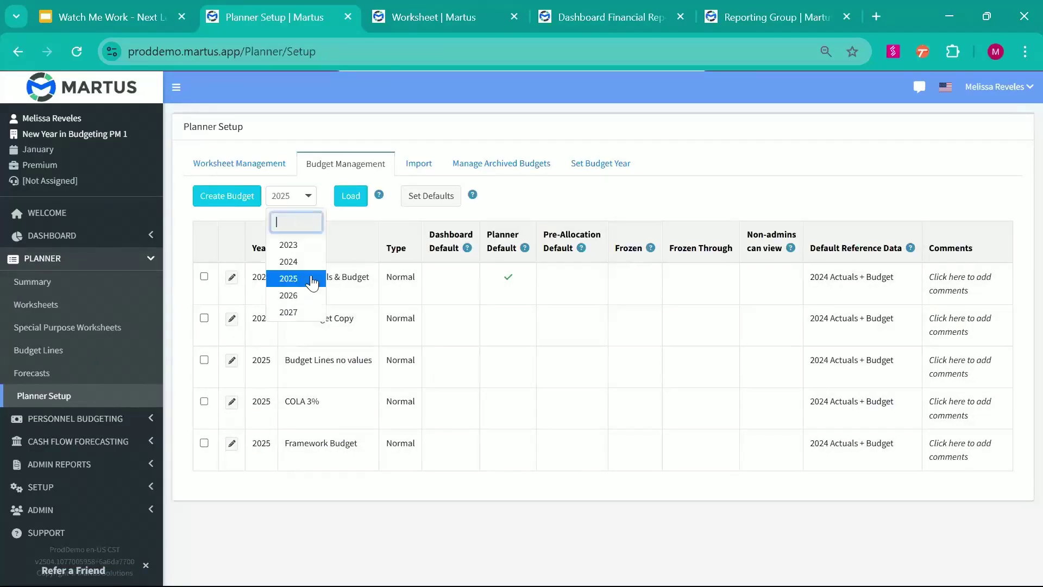
{"action": "left_click", "coordinate": [310, 262]}
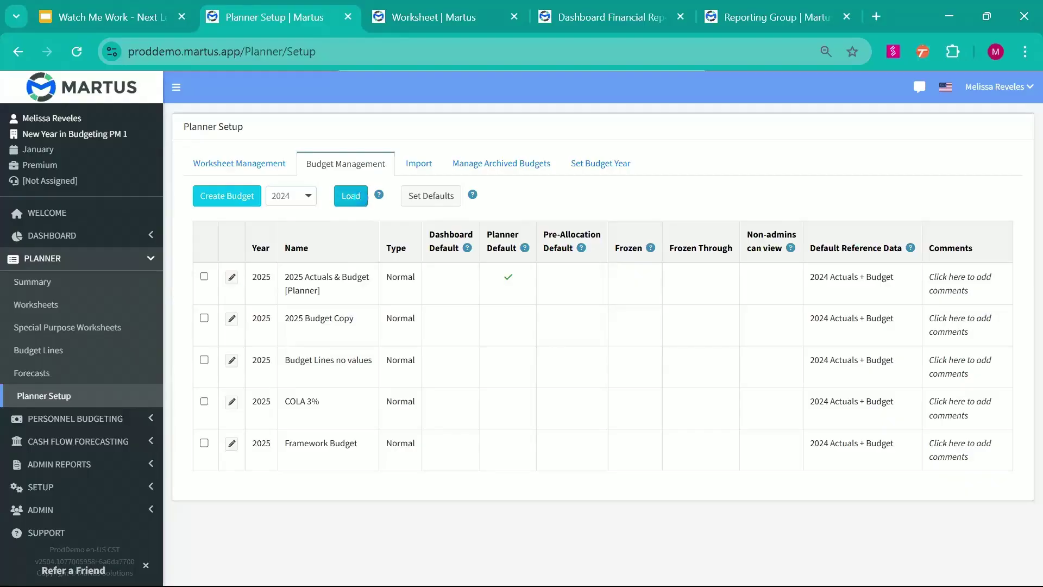
{"action": "left_click", "coordinate": [351, 196]}
{"action": "left_click", "coordinate": [205, 401]}
{"action": "left_click", "coordinate": [479, 513]}
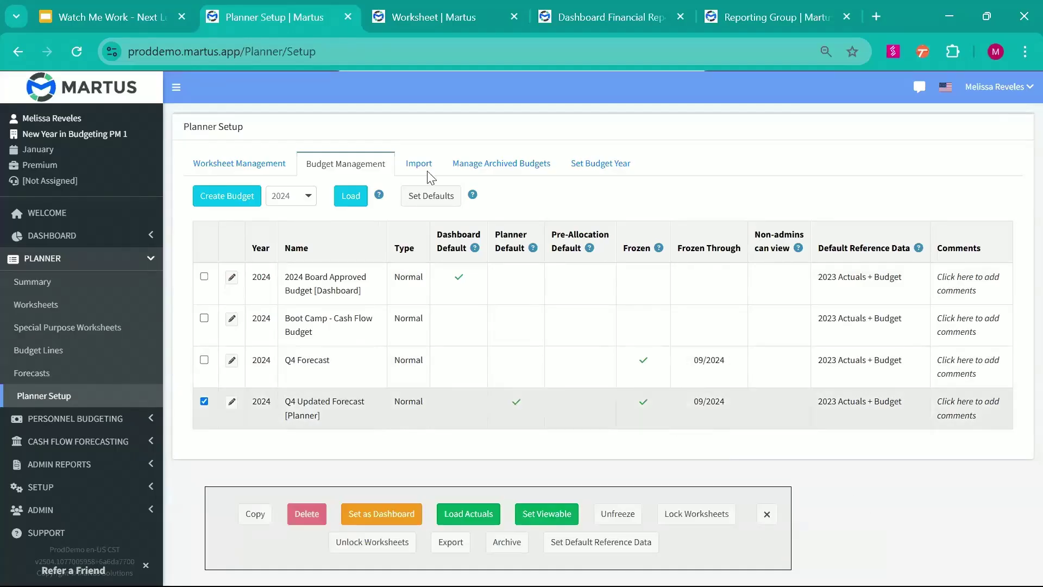
Return to the Q4 Updated Forecast worksheet for 100 Counselling Services and unfreeze it
{"action": "left_click", "coordinate": [430, 16]}
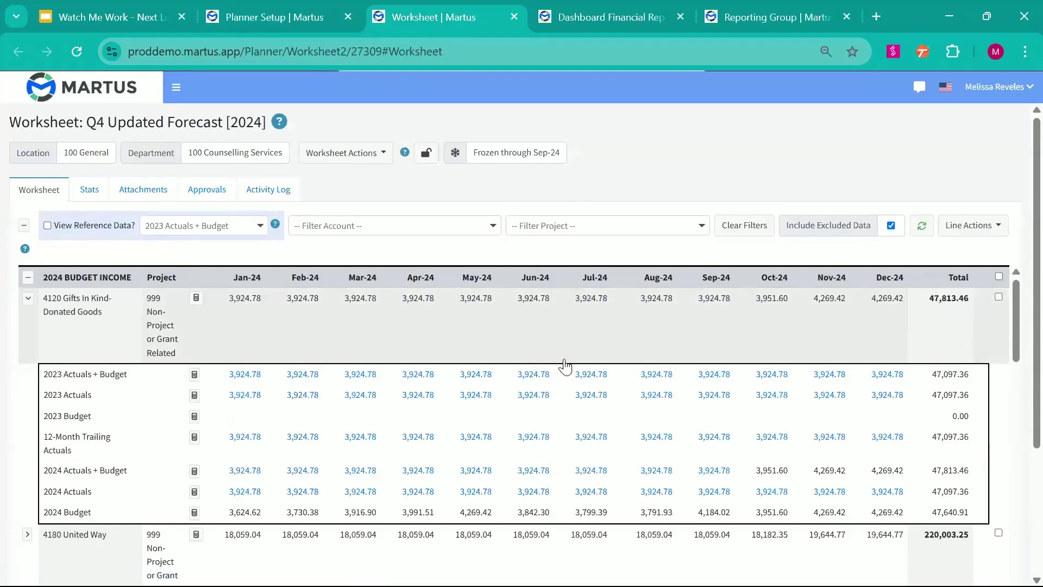
{"action": "left_click", "coordinate": [363, 158]}
{"action": "left_click", "coordinate": [375, 330]}
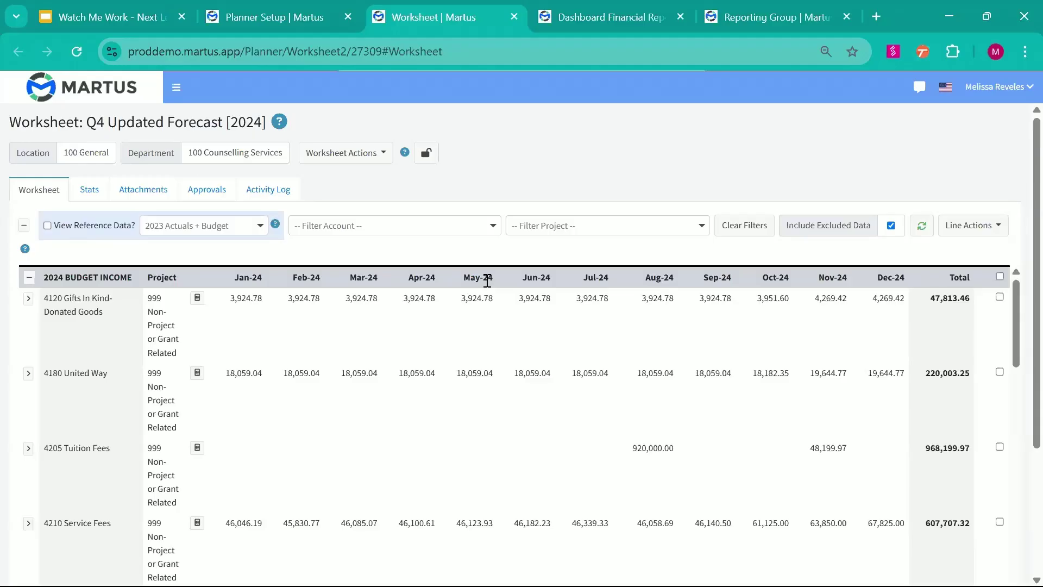
{"action": "key", "text": "F5"}
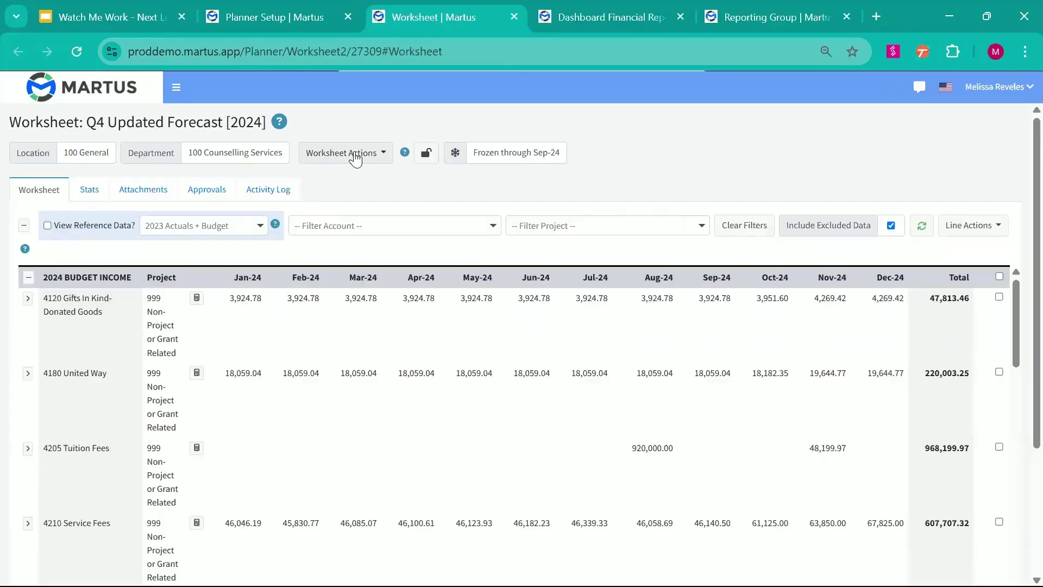
{"action": "left_click", "coordinate": [356, 154]}
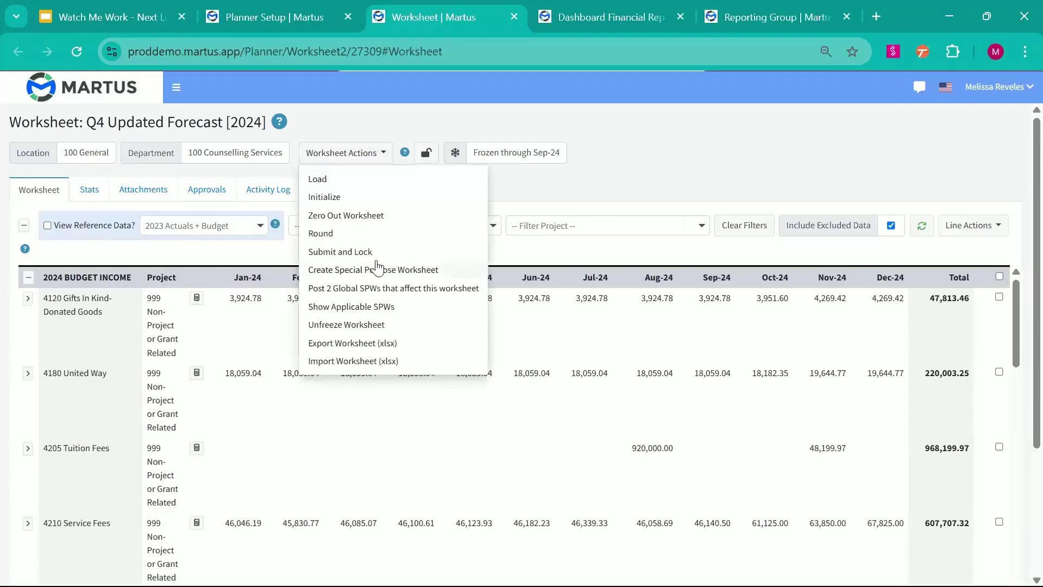
{"action": "left_click", "coordinate": [370, 324]}
Set the worksheet's reference data to 2024 Actuals + Budget
{"action": "left_click", "coordinate": [185, 235]}
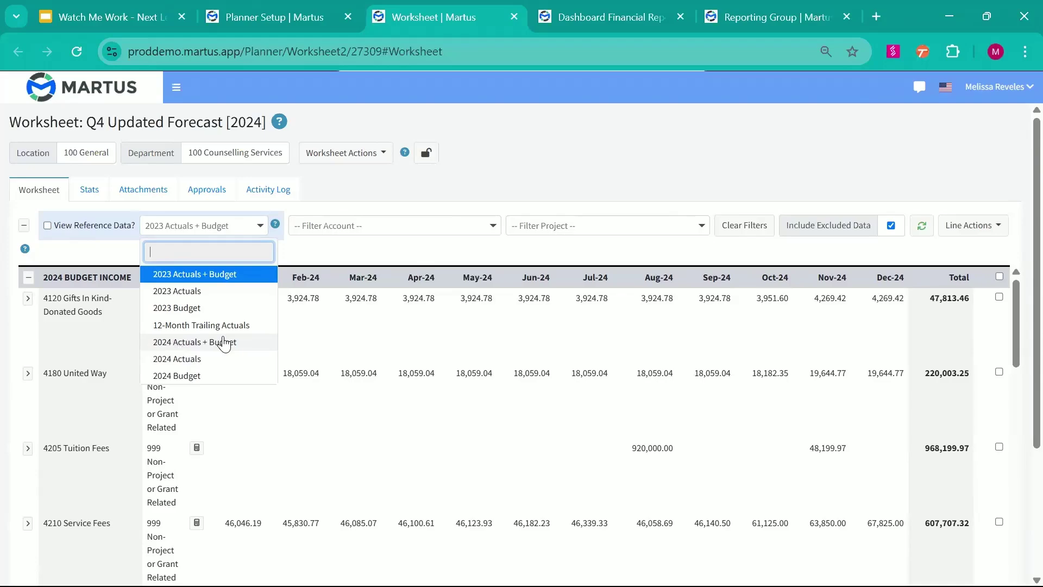
{"action": "left_click", "coordinate": [224, 342]}
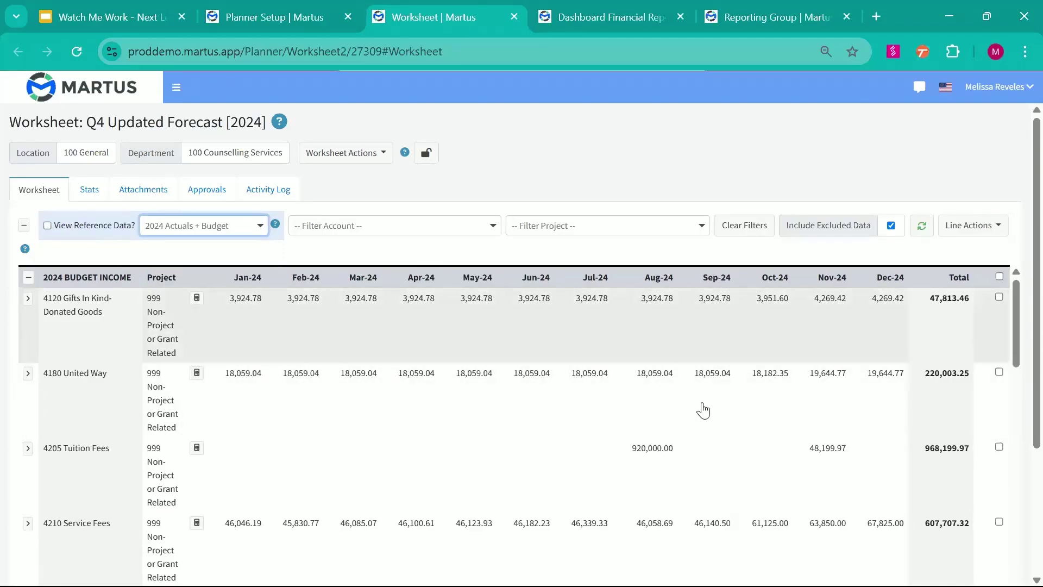
{"action": "left_click", "coordinate": [414, 259]}
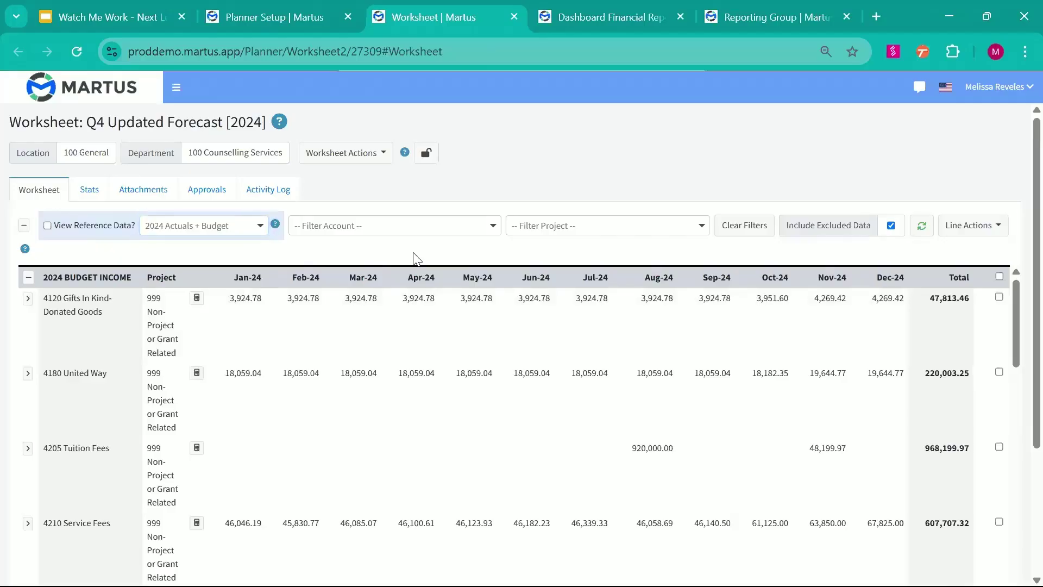
Initialize the worksheet at 100% using 2024 actuals for Jan-24 to Sep-24 and 2024 budget numbers for Oct-24 to Dec-24
{"action": "left_click", "coordinate": [372, 158]}
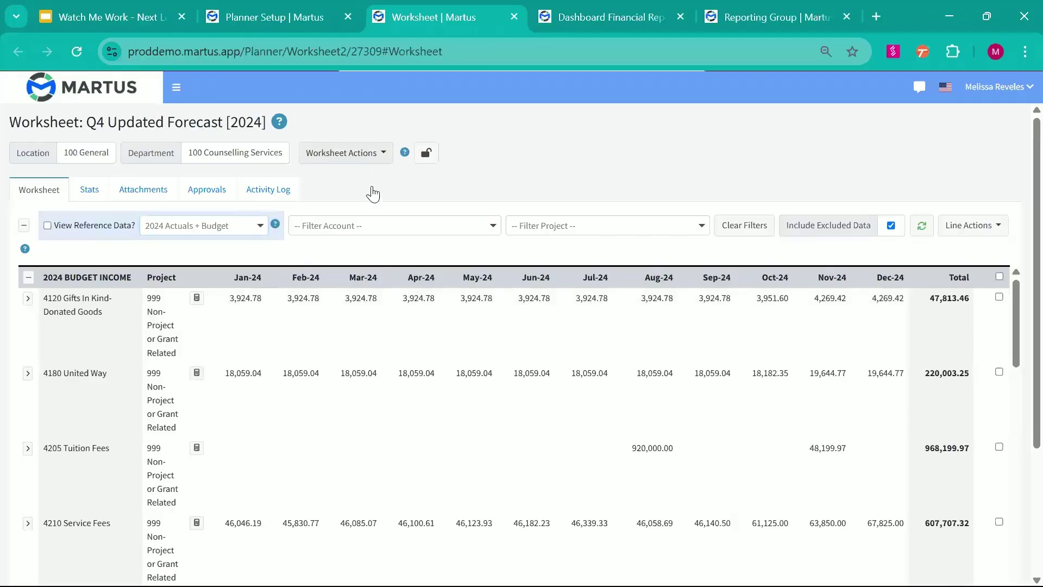
{"action": "left_click", "coordinate": [373, 198]}
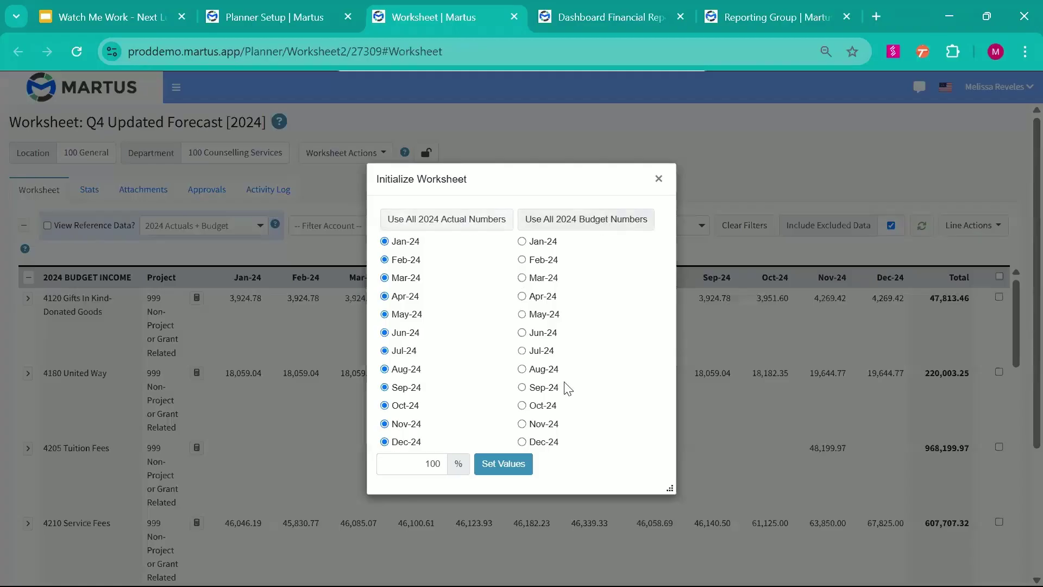
{"action": "left_click", "coordinate": [531, 407]}
{"action": "left_click", "coordinate": [545, 441]}
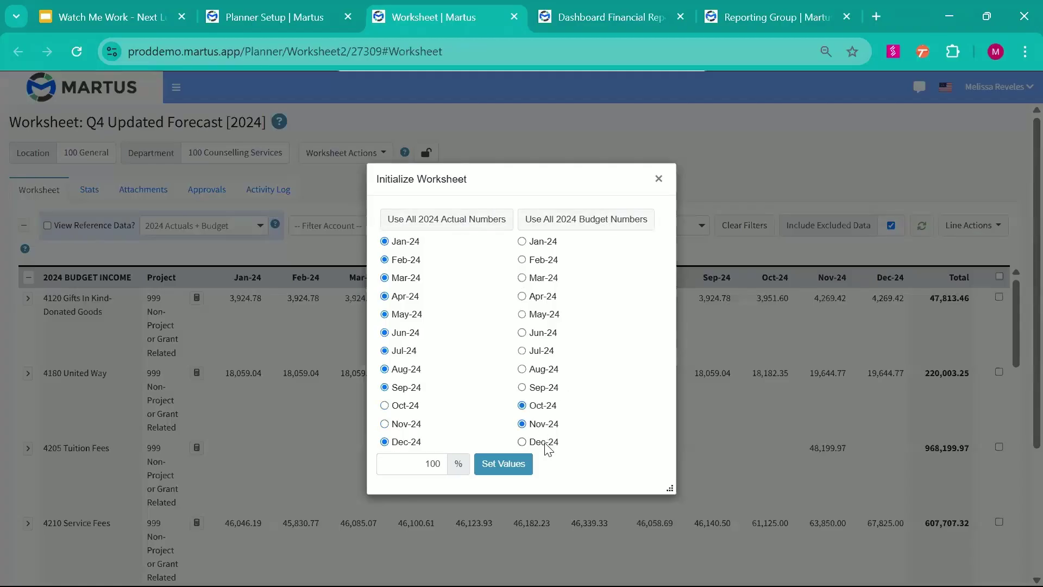
{"action": "left_click", "coordinate": [543, 421]}
{"action": "left_click", "coordinate": [503, 465]}
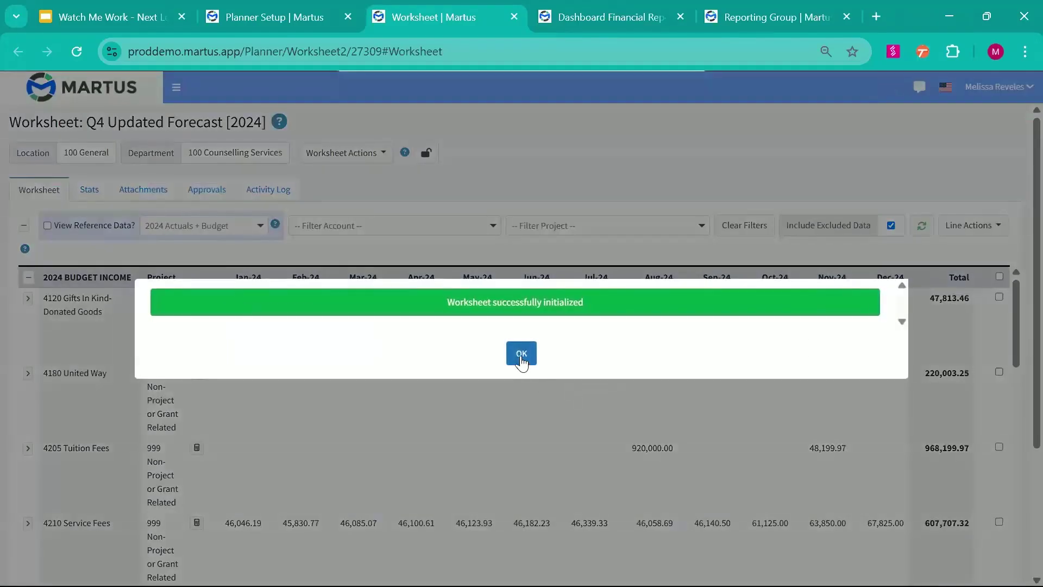
{"action": "left_click", "coordinate": [522, 359]}
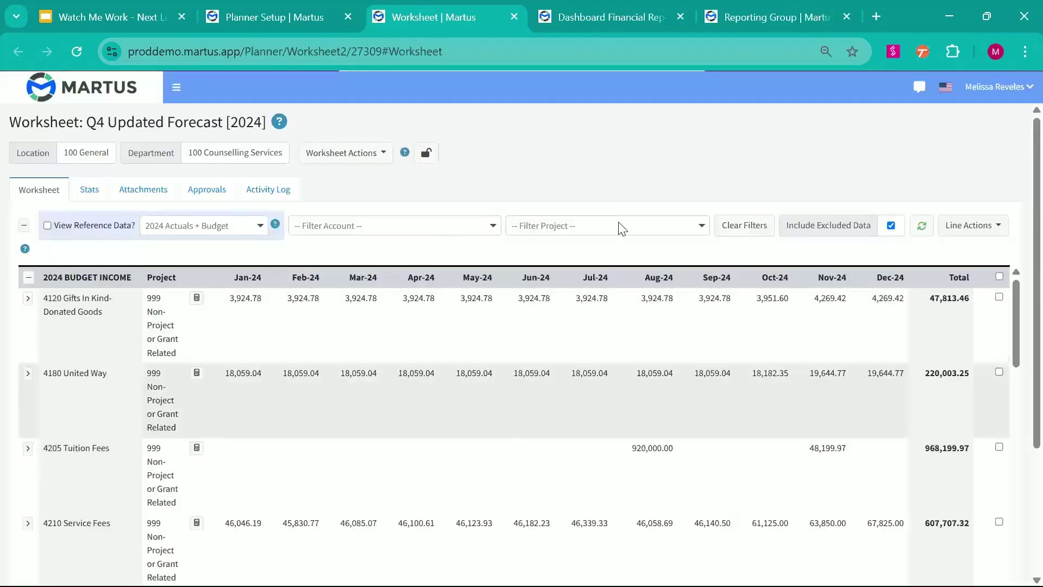
Refreeze the worksheet and open the 4180 United Way line for editing
{"action": "left_click", "coordinate": [357, 156]}
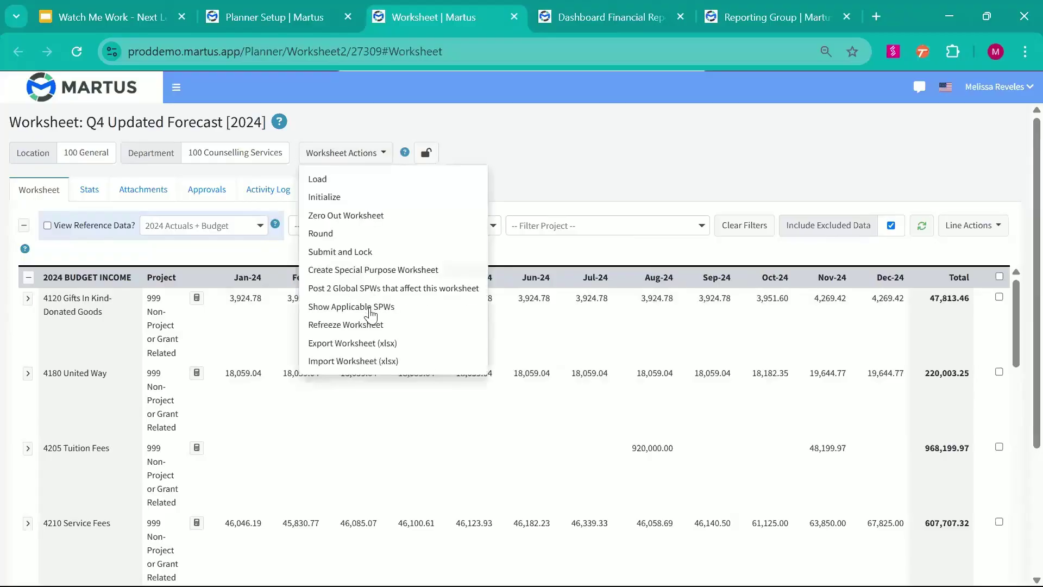
{"action": "left_click", "coordinate": [374, 326]}
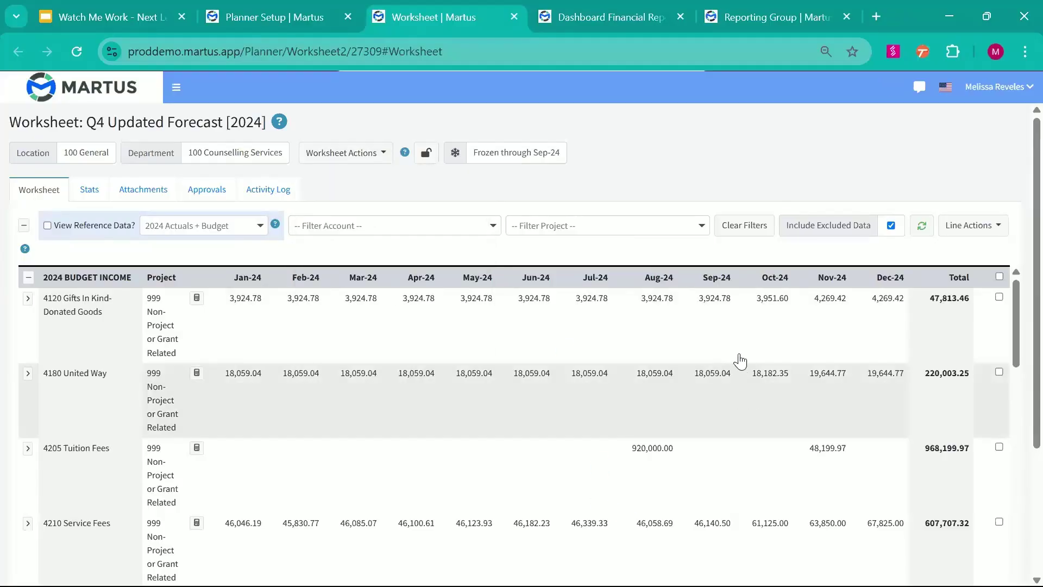
{"action": "left_click", "coordinate": [707, 383]}
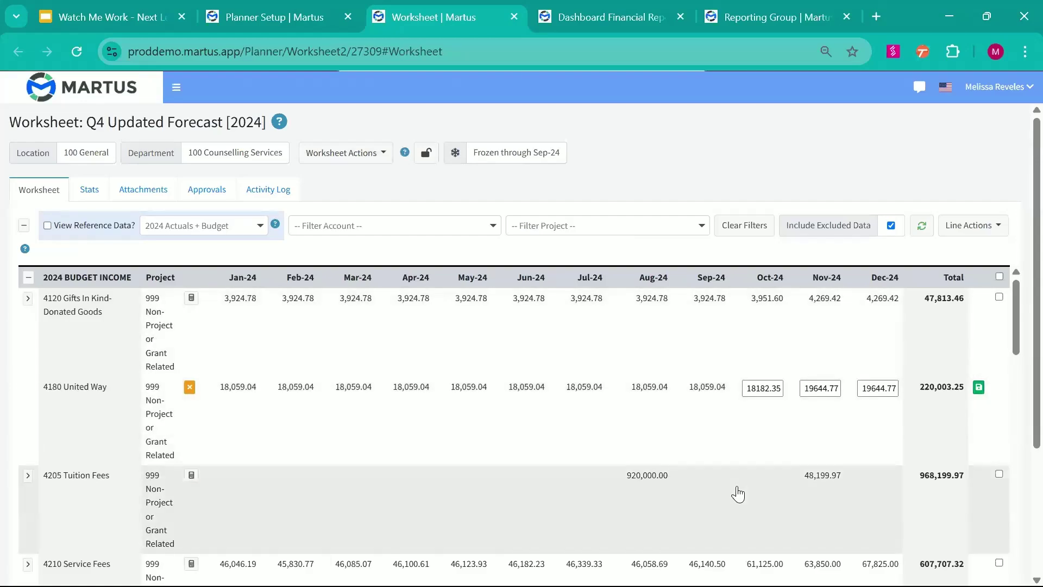
Examine the frozen Jul-24 and Aug-24 amounts on the 4180 United Way line, and switch to the webinar slides
{"action": "scroll", "coordinate": [737, 493], "scroll_direction": "down", "scroll_amount": 3}
{"action": "scroll", "coordinate": [737, 494], "scroll_direction": "down", "scroll_amount": 1}
{"action": "scroll", "coordinate": [737, 494], "scroll_direction": "up", "scroll_amount": 4}
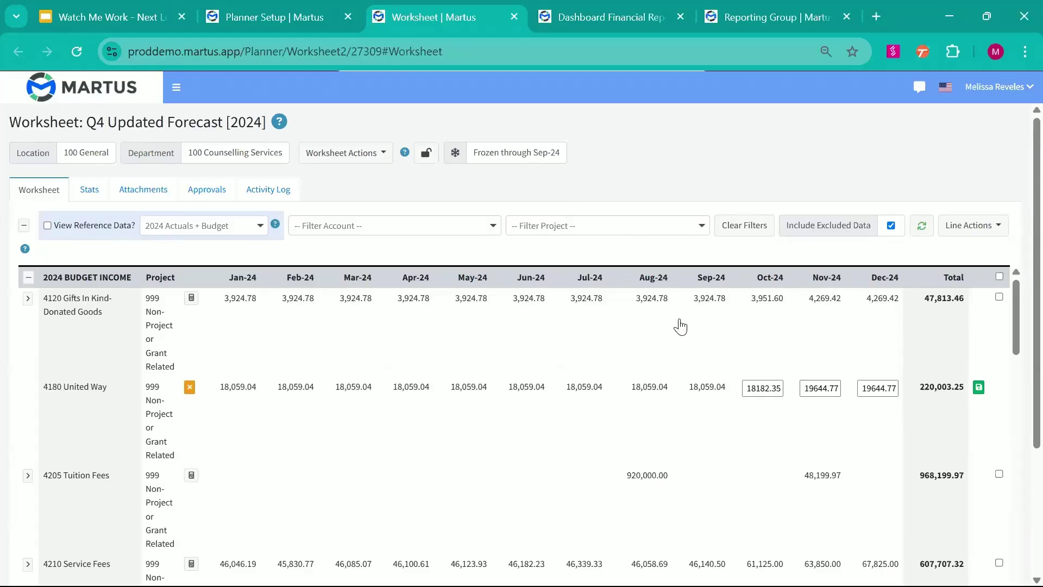
{"action": "double_click", "coordinate": [585, 386]}
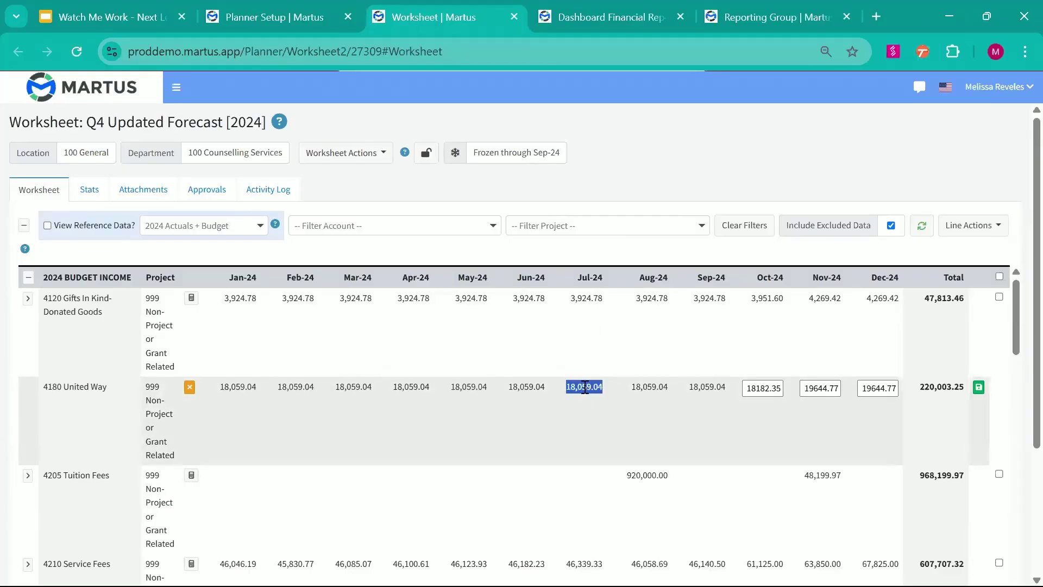
{"action": "left_click", "coordinate": [594, 392]}
{"action": "double_click", "coordinate": [645, 385]}
{"action": "left_click", "coordinate": [645, 386]}
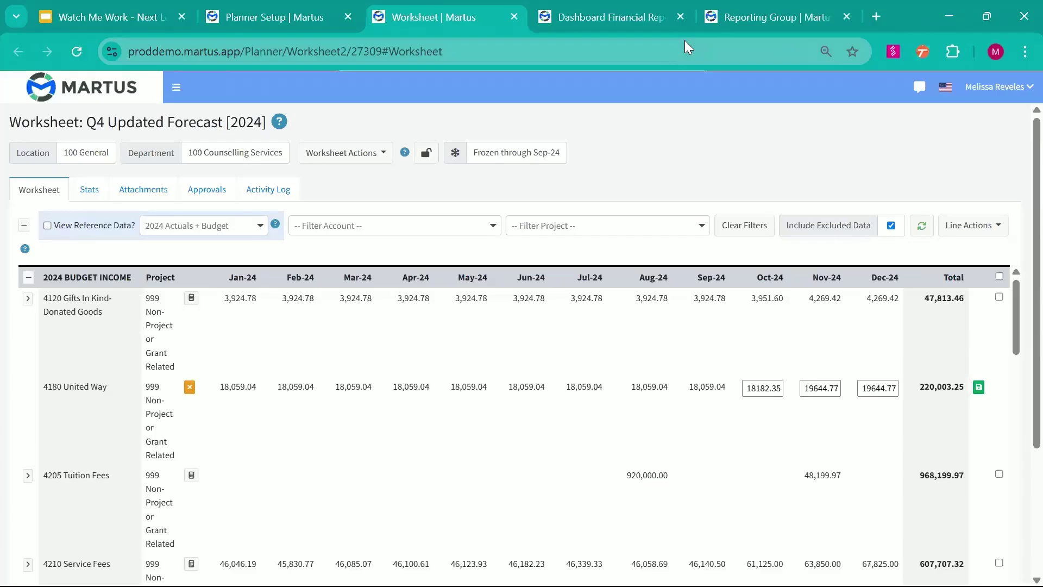
{"action": "key", "text": "ctrl+1"}
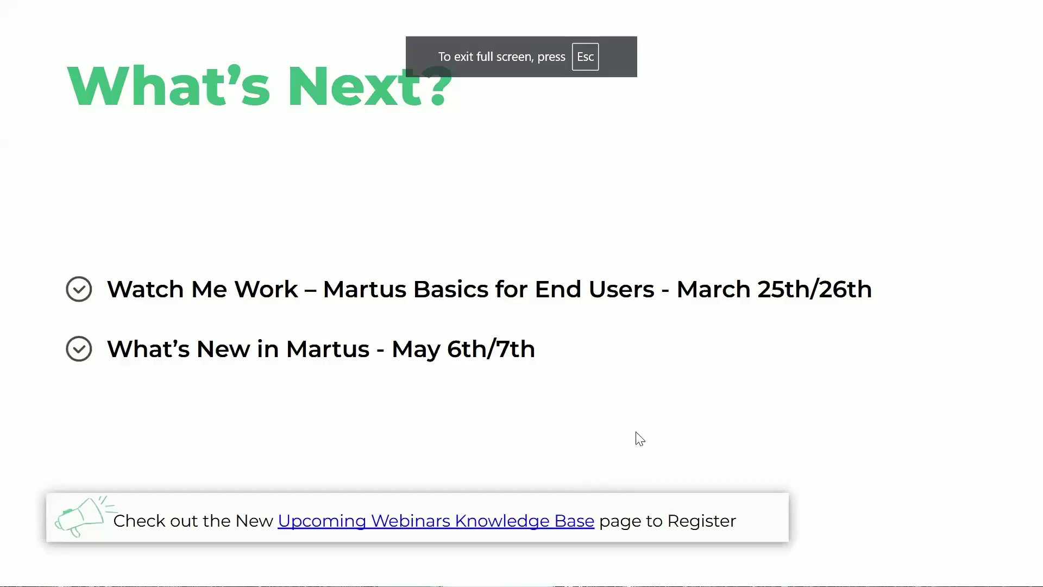